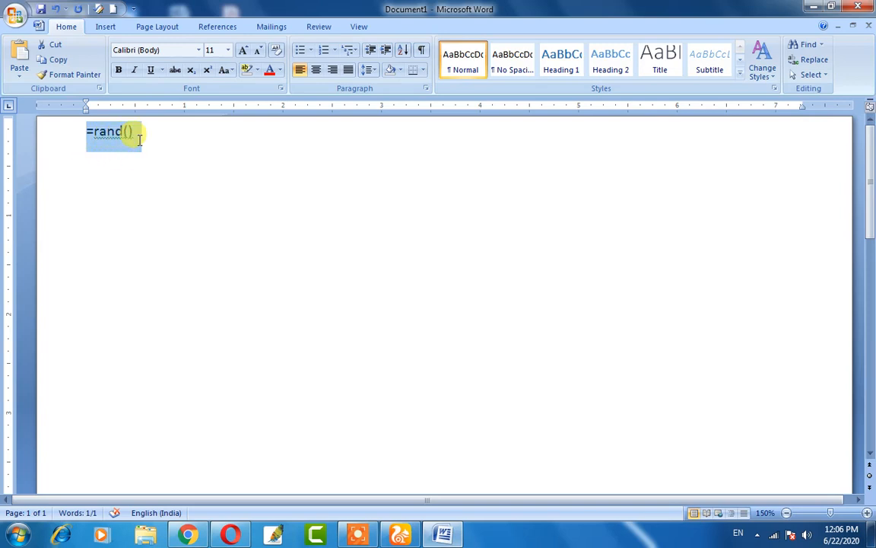
- Enlarge the =rand() text to 28 pt with Grow Font
{"action": "double_click", "coordinate": [243, 51]}
{"action": "left_click", "coordinate": [243, 51]}
{"action": "double_click", "coordinate": [244, 51]}
{"action": "double_click", "coordinate": [243, 51]}
{"action": "double_click", "coordinate": [243, 51]}
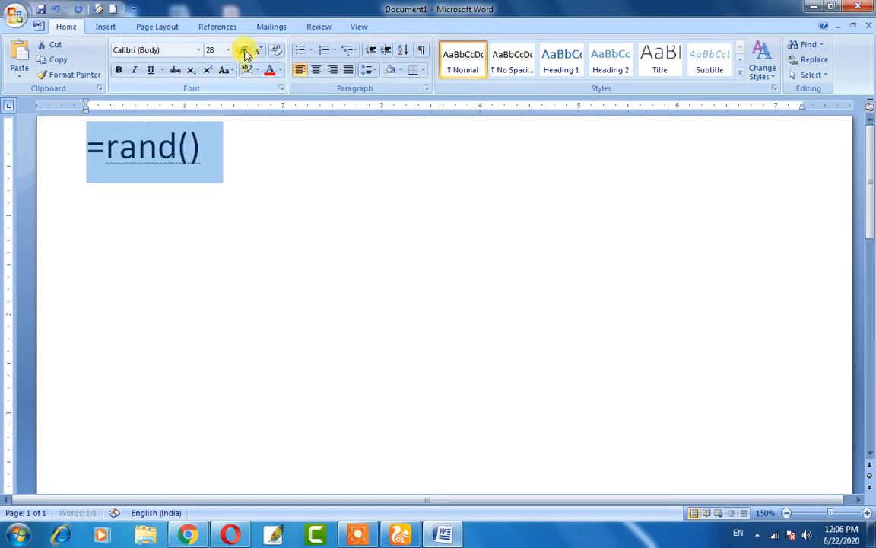
- Expand =rand() into a two-page, 185-word block of 28 pt sample text
{"action": "left_click", "coordinate": [235, 162]}
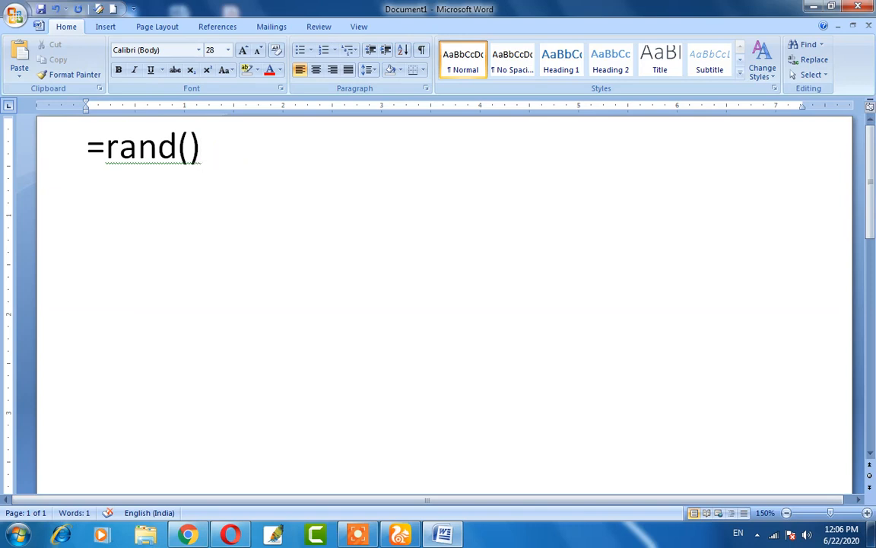
{"action": "key", "text": "Return"}
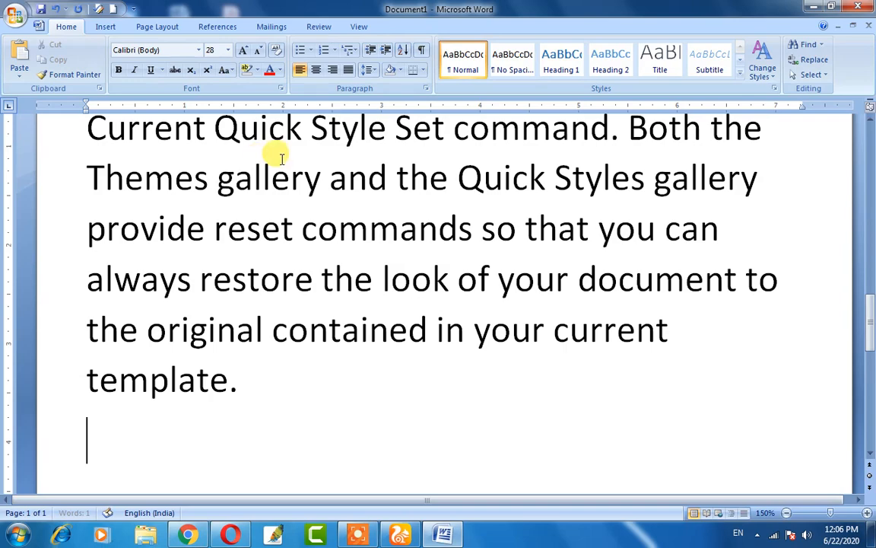
{"action": "scroll", "coordinate": [275, 155], "scroll_direction": "up", "scroll_amount": 5}
{"action": "scroll", "coordinate": [280, 152], "scroll_direction": "up", "scroll_amount": 8}
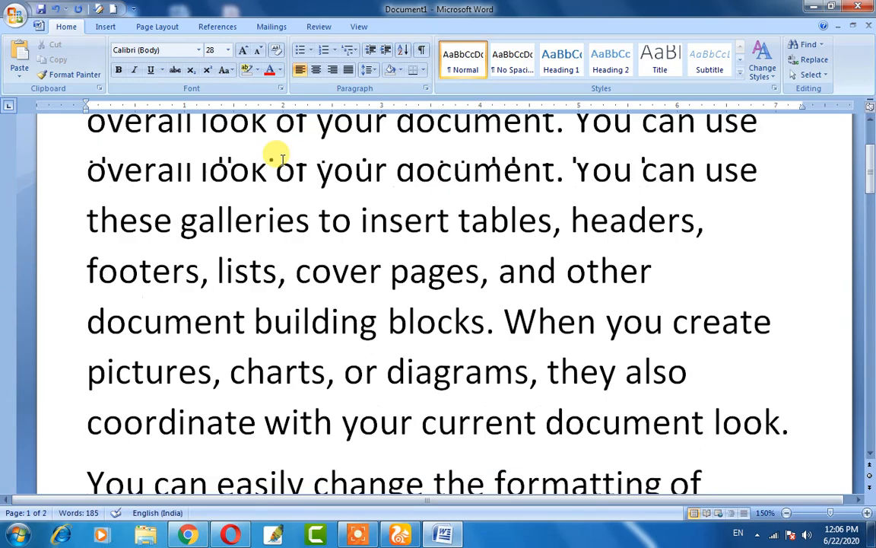
{"action": "scroll", "coordinate": [279, 176], "scroll_direction": "down", "scroll_amount": 1}
{"action": "scroll", "coordinate": [280, 176], "scroll_direction": "up", "scroll_amount": 3}
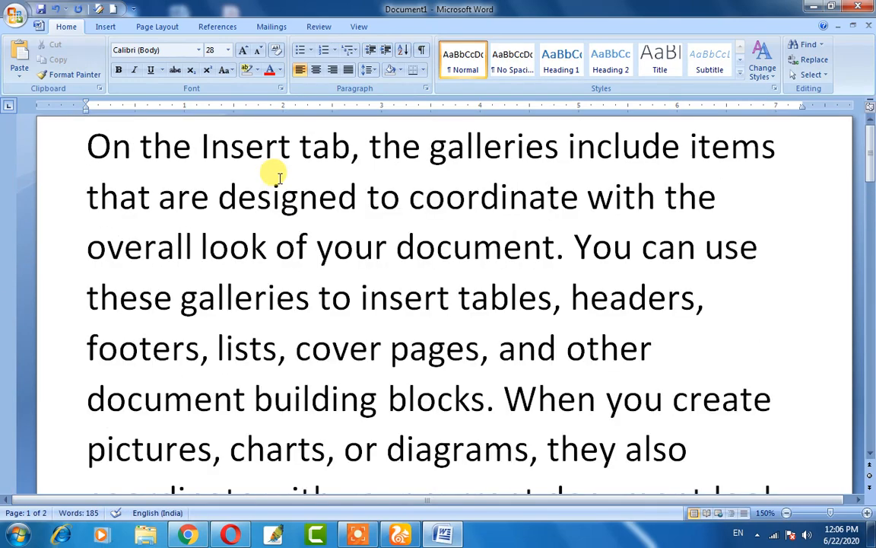
{"action": "scroll", "coordinate": [280, 177], "scroll_direction": "down", "scroll_amount": 15}
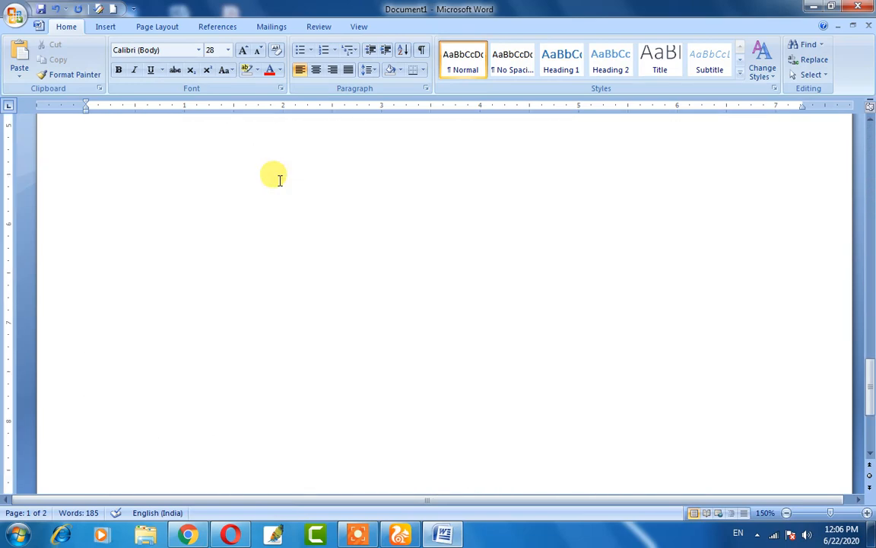
{"action": "scroll", "coordinate": [279, 179], "scroll_direction": "up", "scroll_amount": 15}
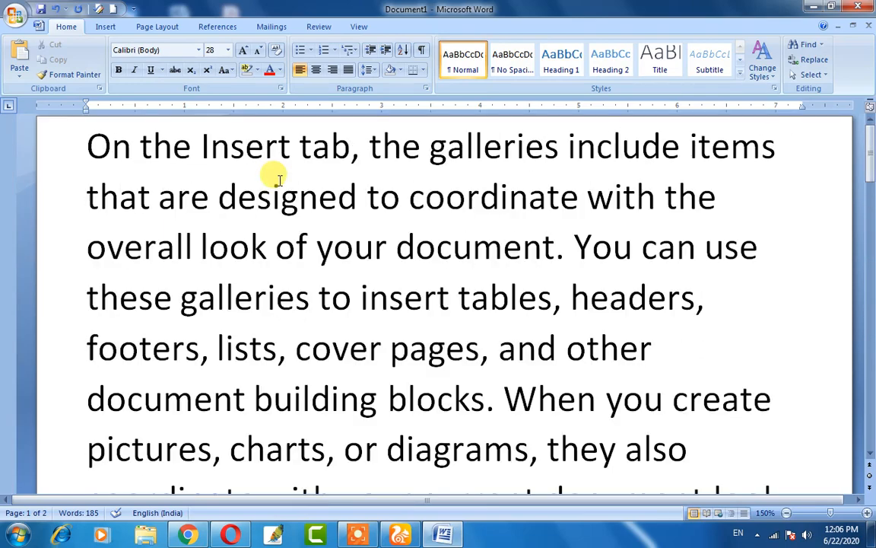
{"action": "scroll", "coordinate": [294, 174], "scroll_direction": "down", "scroll_amount": 2}
{"action": "scroll", "coordinate": [309, 183], "scroll_direction": "up", "scroll_amount": 2}
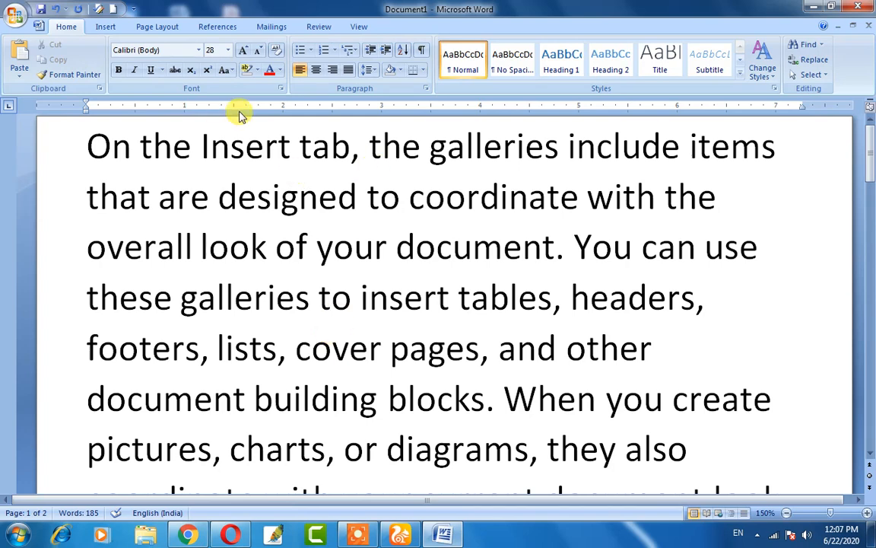
- Shrink the font size one step, including on the empty line at the document end
{"action": "left_click", "coordinate": [258, 53]}
{"action": "key", "text": "ctrl+End"}
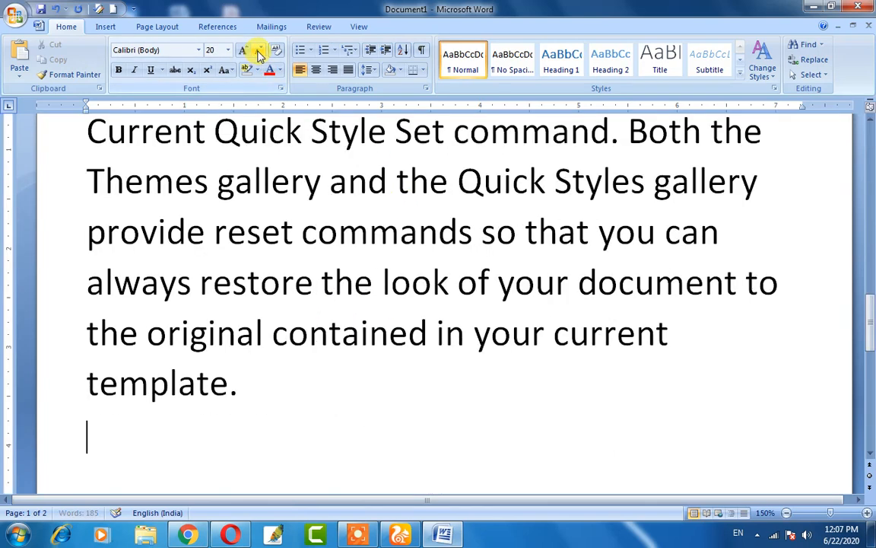
{"action": "left_click", "coordinate": [258, 52]}
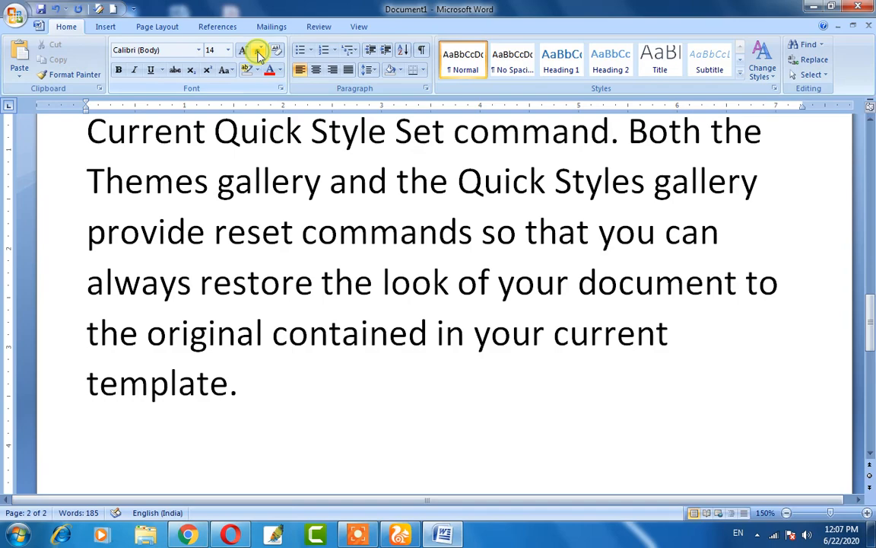
{"action": "left_click", "coordinate": [279, 286]}
{"action": "scroll", "coordinate": [280, 288], "scroll_direction": "up", "scroll_amount": 3}
{"action": "scroll", "coordinate": [277, 285], "scroll_direction": "up", "scroll_amount": 8}
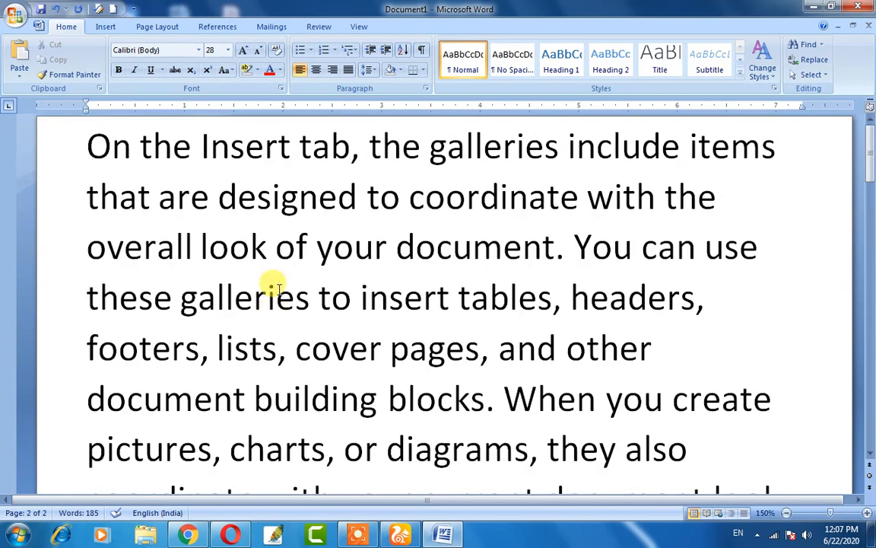
- Shrink the text from the top through 'choosing a look' from 28 to 18 pt
{"action": "left_click_drag", "start_coordinate": [86, 146], "coordinate": [487, 457]}
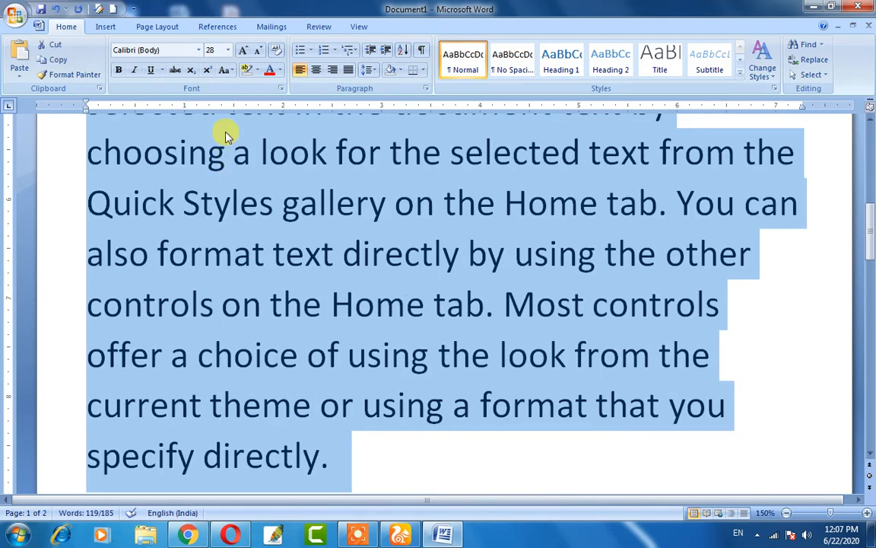
{"action": "left_click", "coordinate": [260, 50]}
{"action": "left_click", "coordinate": [261, 52]}
{"action": "left_click", "coordinate": [260, 51]}
{"action": "left_click", "coordinate": [260, 51]}
{"action": "left_click", "coordinate": [260, 52]}
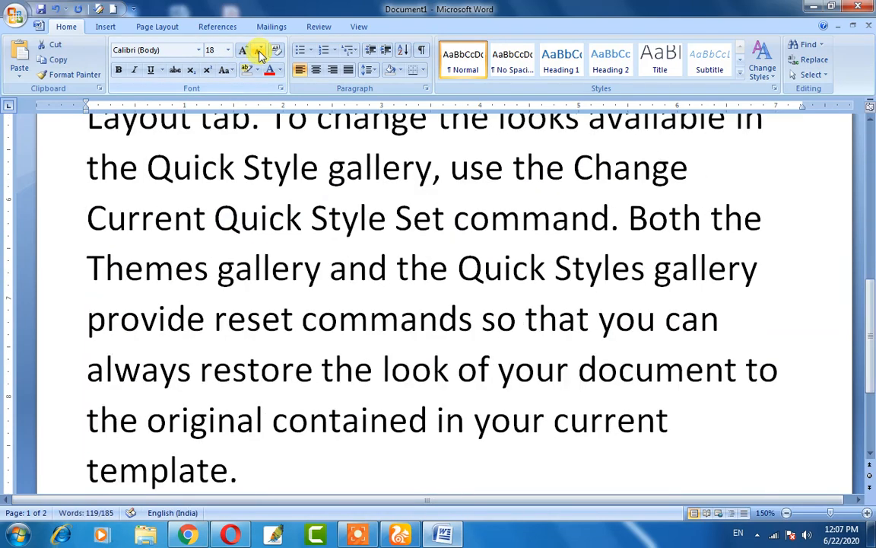
{"action": "scroll", "coordinate": [257, 234], "scroll_direction": "up", "scroll_amount": 7}
{"action": "scroll", "coordinate": [229, 305], "scroll_direction": "down", "scroll_amount": 1}
{"action": "left_click", "coordinate": [222, 373]}
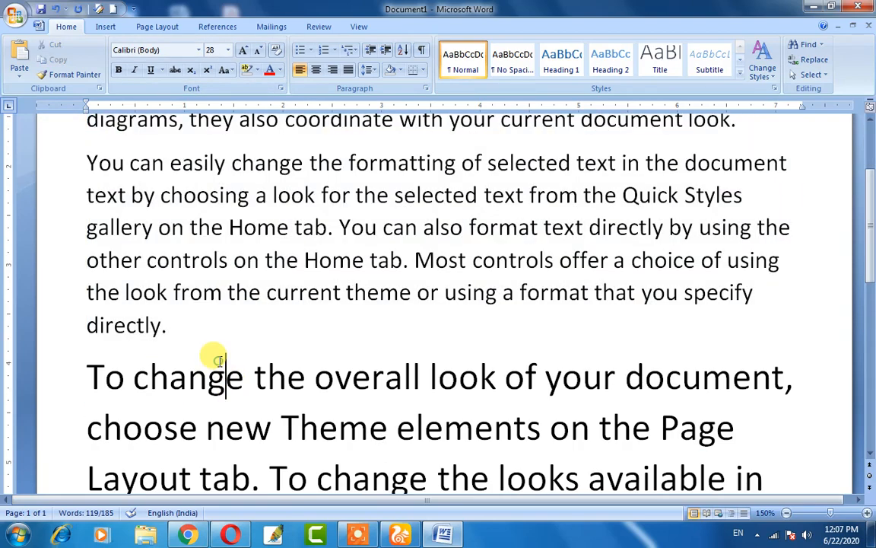
- Select the entire document and set all the text to 16 pt
{"action": "left_click", "coordinate": [808, 75]}
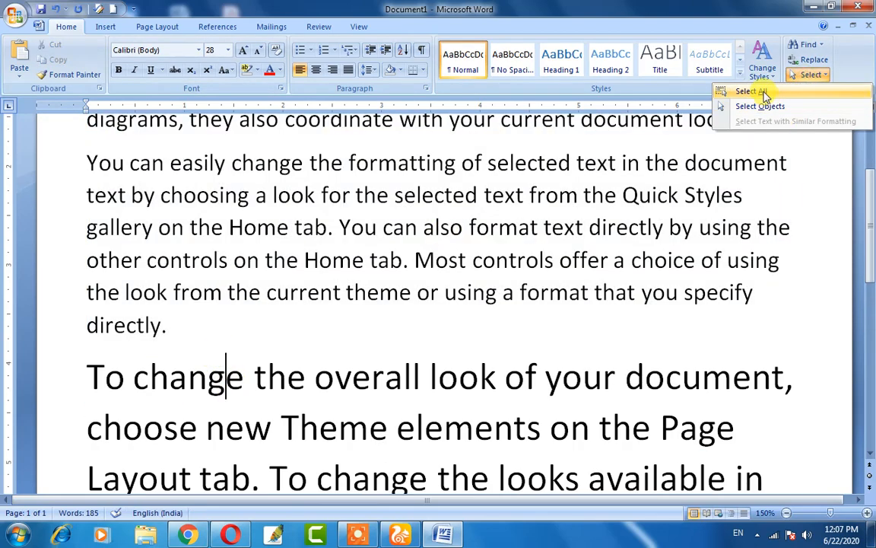
{"action": "left_click", "coordinate": [763, 90]}
{"action": "left_click", "coordinate": [212, 49]}
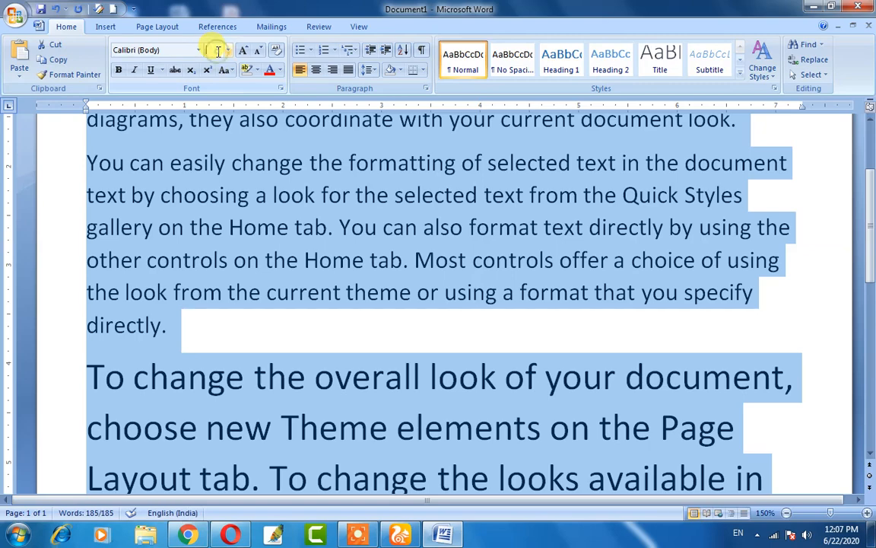
{"action": "type", "text": "16"}
{"action": "key", "text": "Return"}
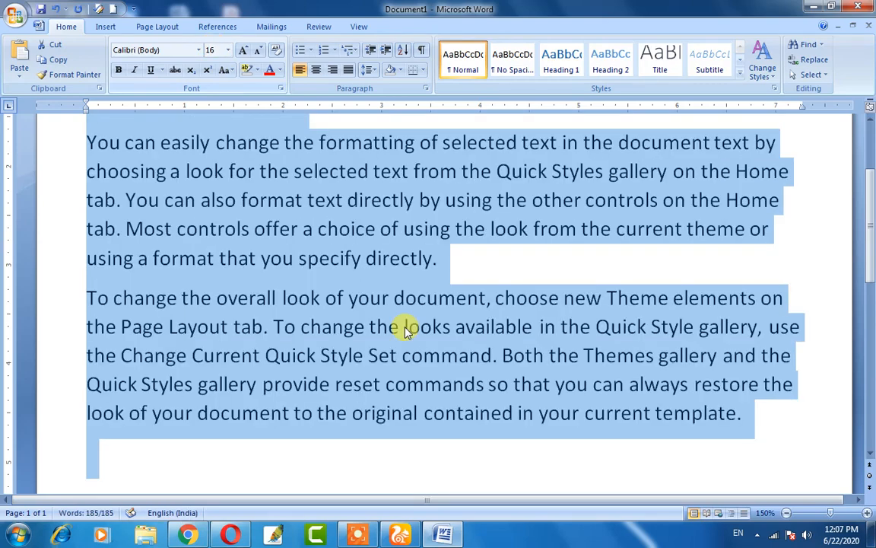
{"action": "left_click", "coordinate": [402, 326]}
{"action": "scroll", "coordinate": [381, 284], "scroll_direction": "up", "scroll_amount": 3}
{"action": "scroll", "coordinate": [403, 274], "scroll_direction": "down", "scroll_amount": 2}
{"action": "scroll", "coordinate": [423, 268], "scroll_direction": "up", "scroll_amount": 2}
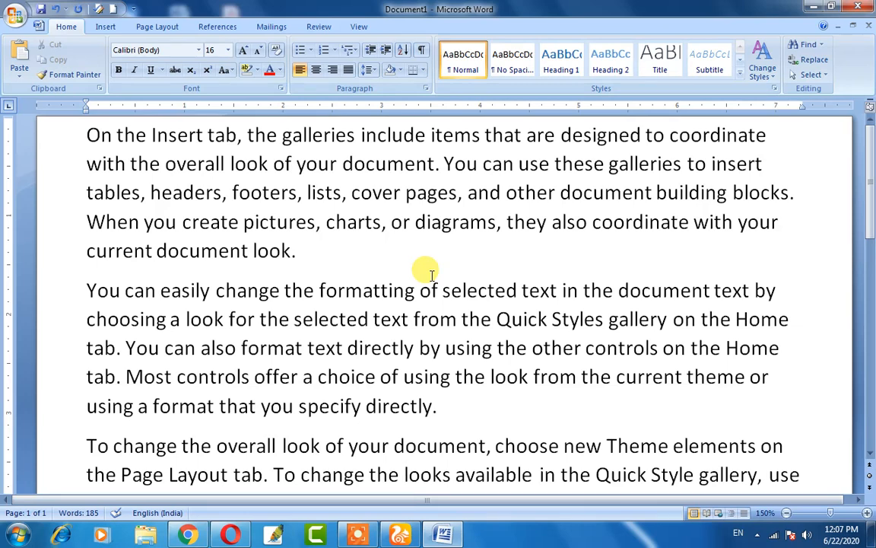
{"action": "scroll", "coordinate": [431, 273], "scroll_direction": "down", "scroll_amount": 1}
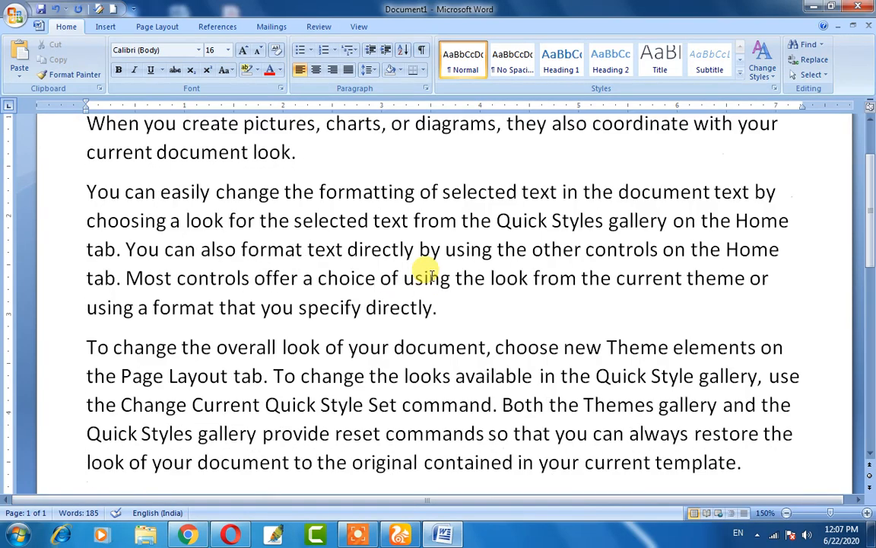
{"action": "scroll", "coordinate": [430, 272], "scroll_direction": "up", "scroll_amount": 1}
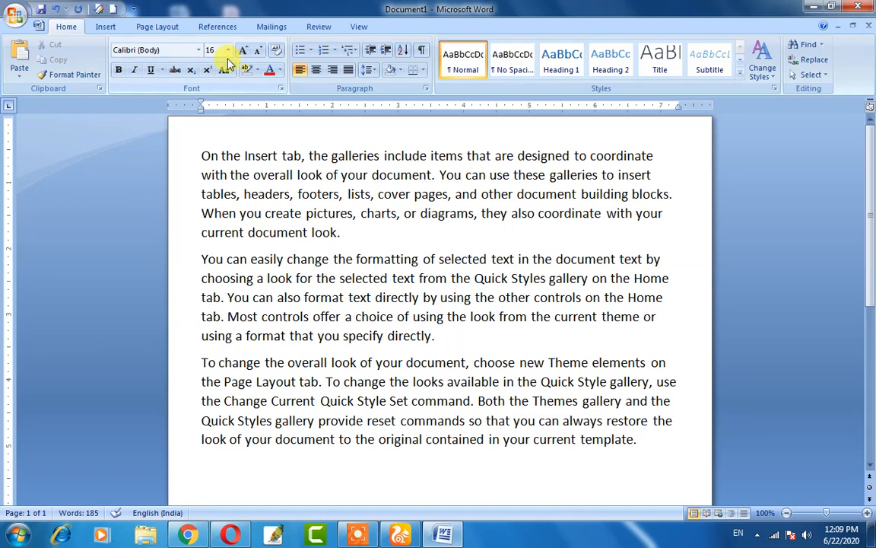
{"action": "key", "text": "alt"}
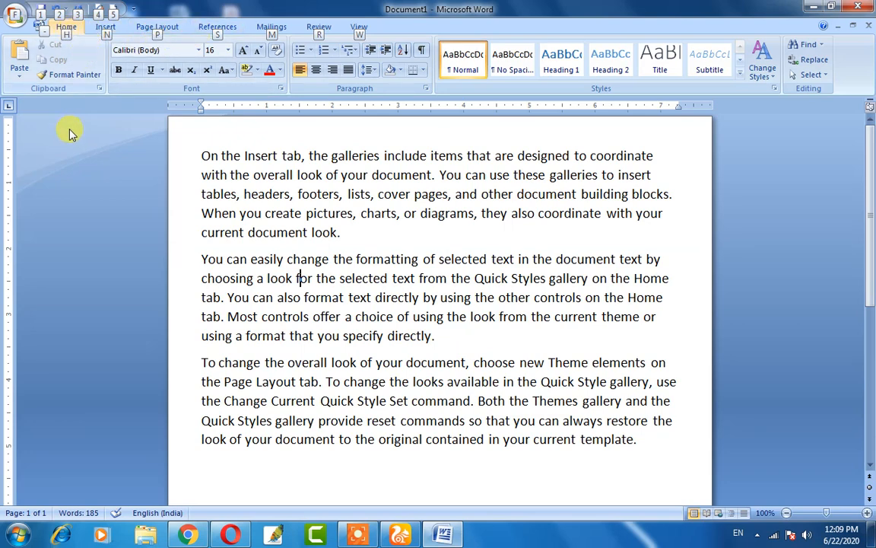
{"action": "left_click", "coordinate": [262, 214]}
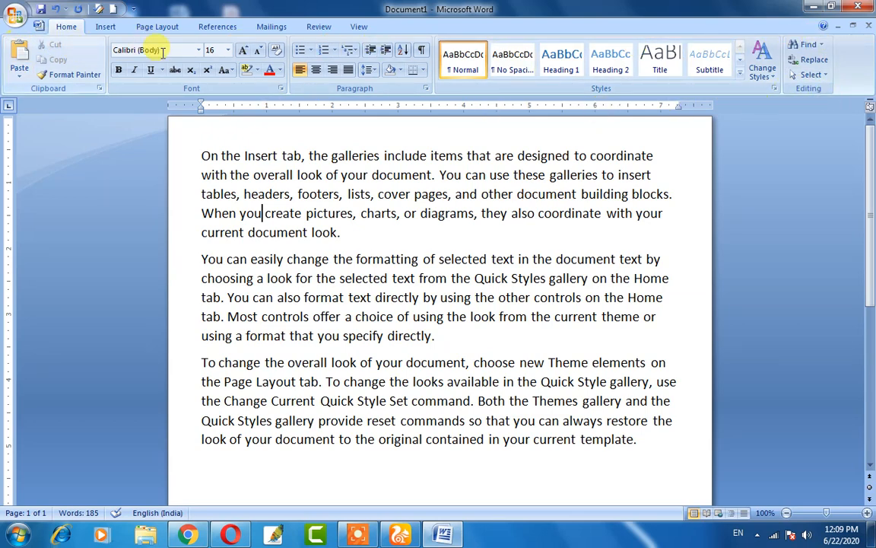
{"action": "left_click", "coordinate": [105, 27]}
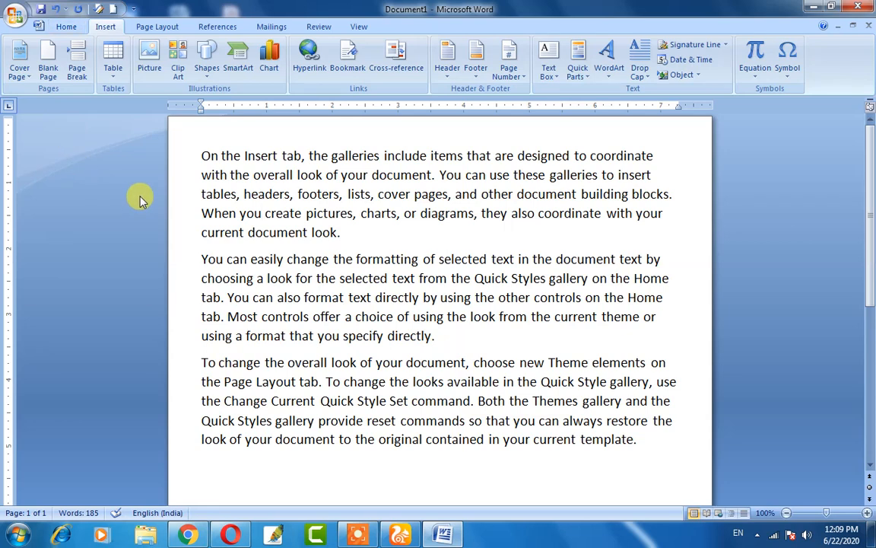
{"action": "key", "text": "alt"}
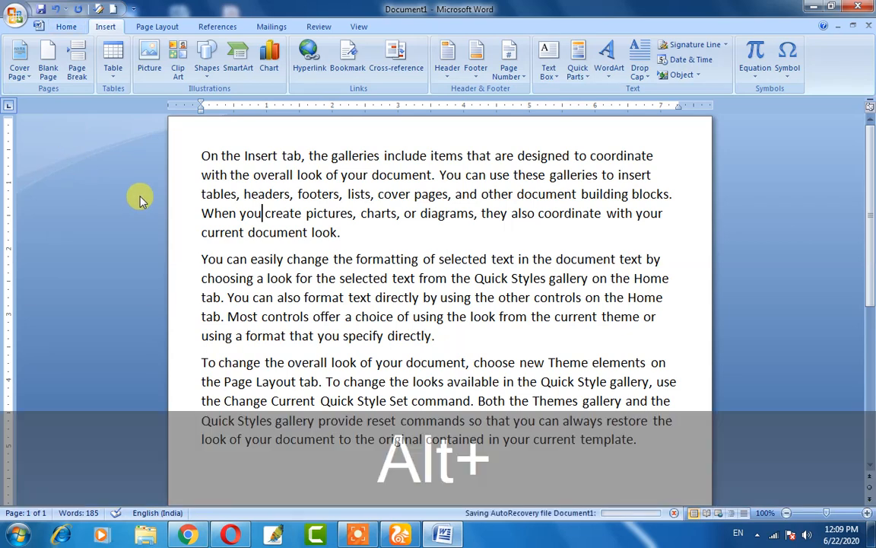
{"action": "key", "text": "h"}
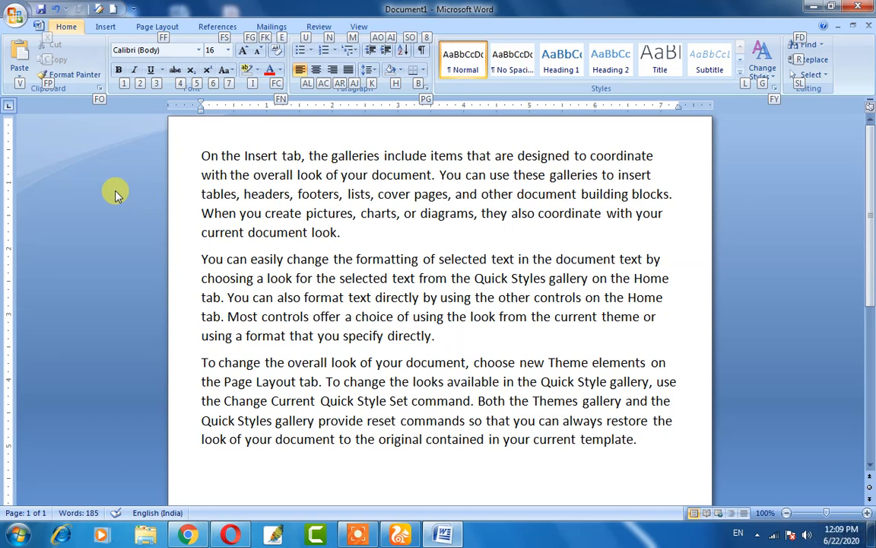
{"action": "left_click", "coordinate": [259, 237]}
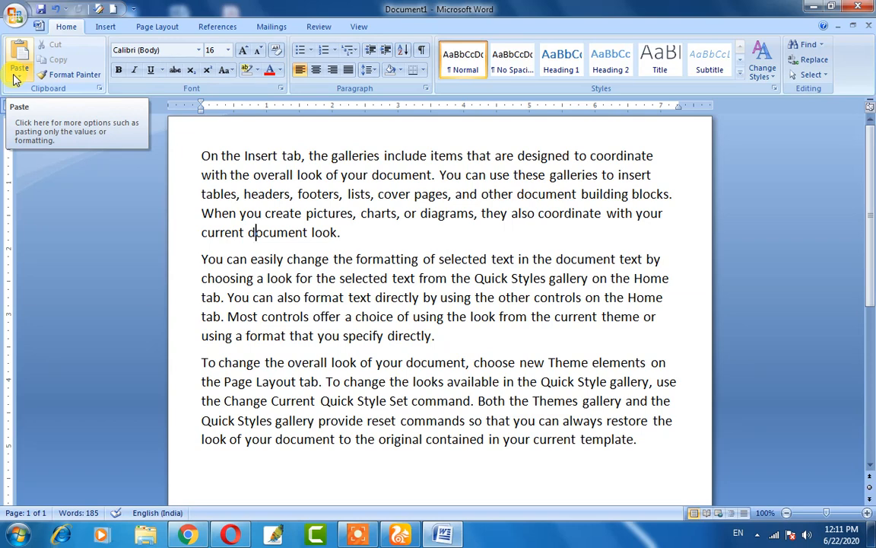
{"action": "left_click", "coordinate": [75, 75]}
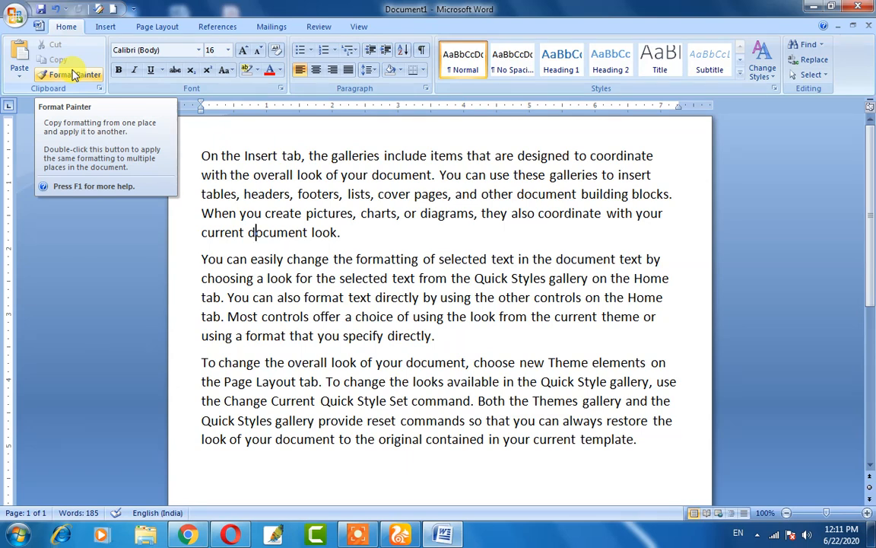
{"action": "left_click", "coordinate": [74, 74]}
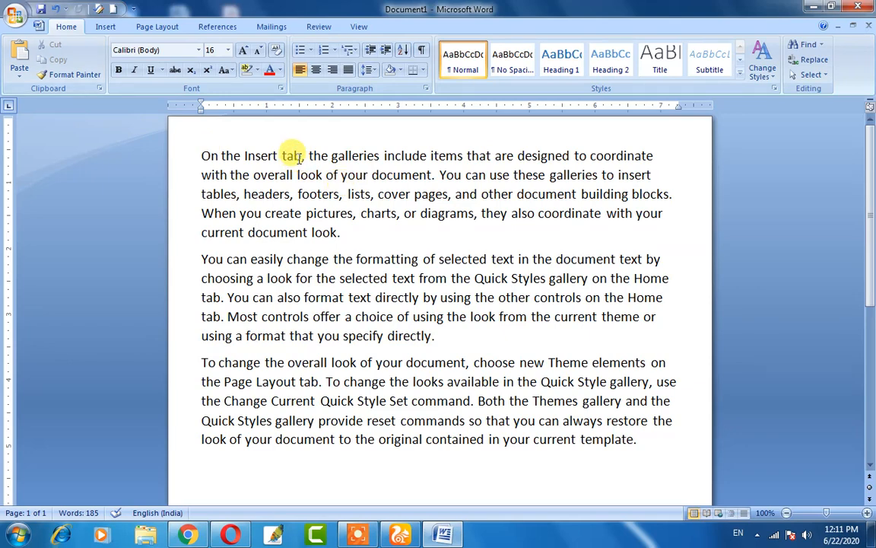
- Select, then deselect, the opening phrase 'On the Insert tab' of the first paragraph
{"action": "left_click_drag", "start_coordinate": [303, 157], "coordinate": [204, 151]}
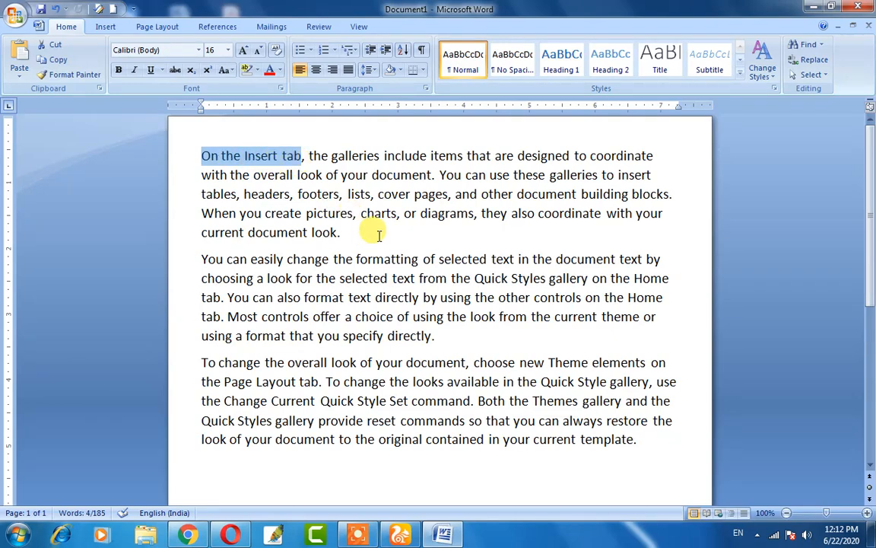
{"action": "left_click", "coordinate": [301, 155]}
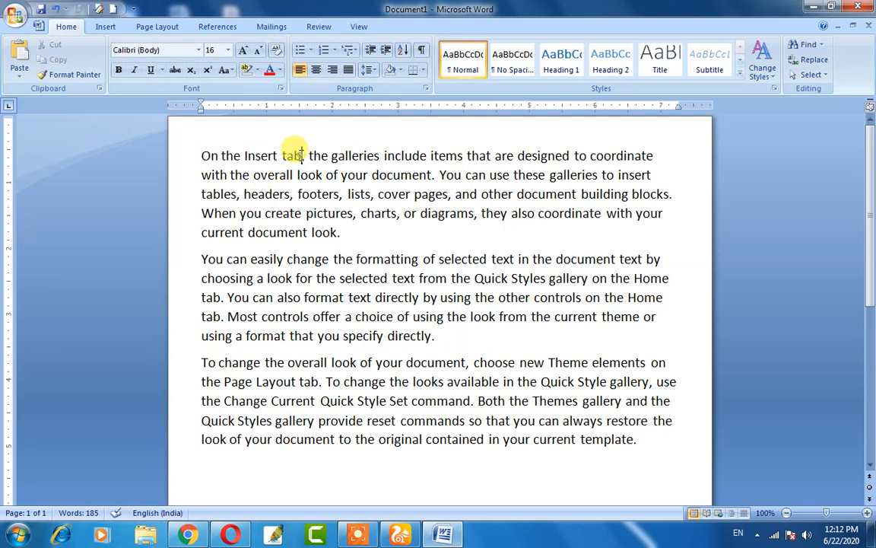
{"action": "left_click_drag", "start_coordinate": [301, 155], "coordinate": [206, 156]}
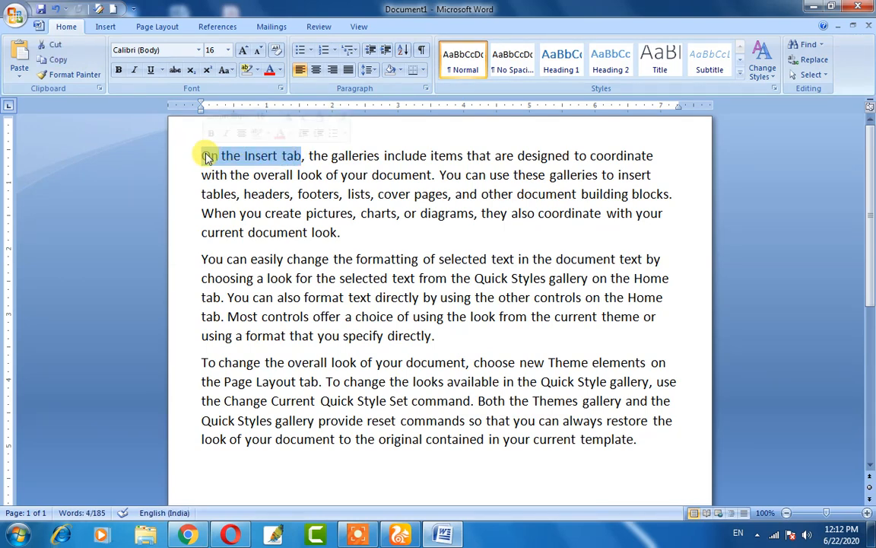
{"action": "left_click", "coordinate": [278, 194]}
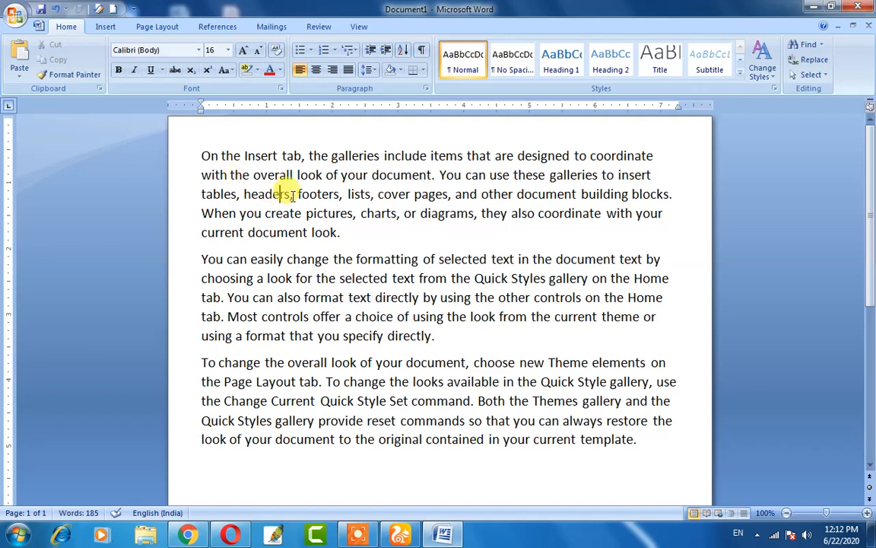
- Select the single word 'Insert', then the whole first paragraph
{"action": "double_click", "coordinate": [259, 157]}
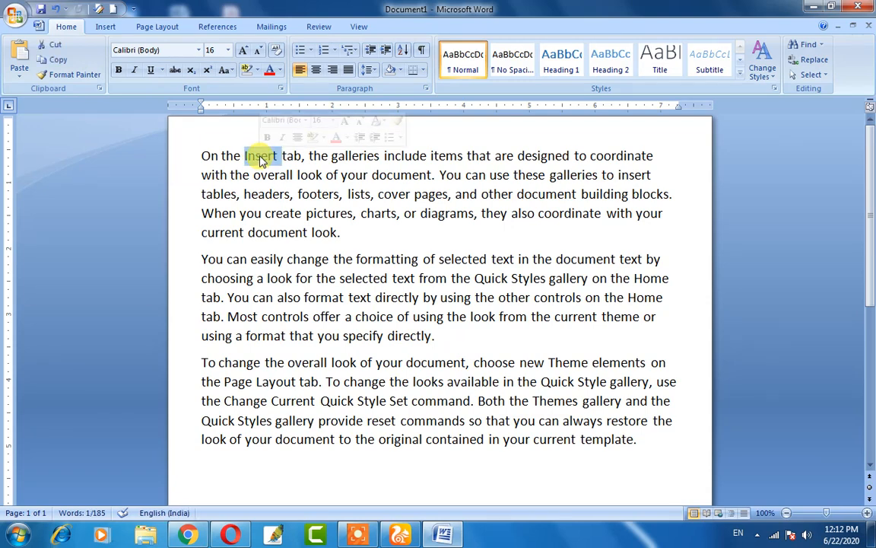
{"action": "triple_click", "coordinate": [259, 158]}
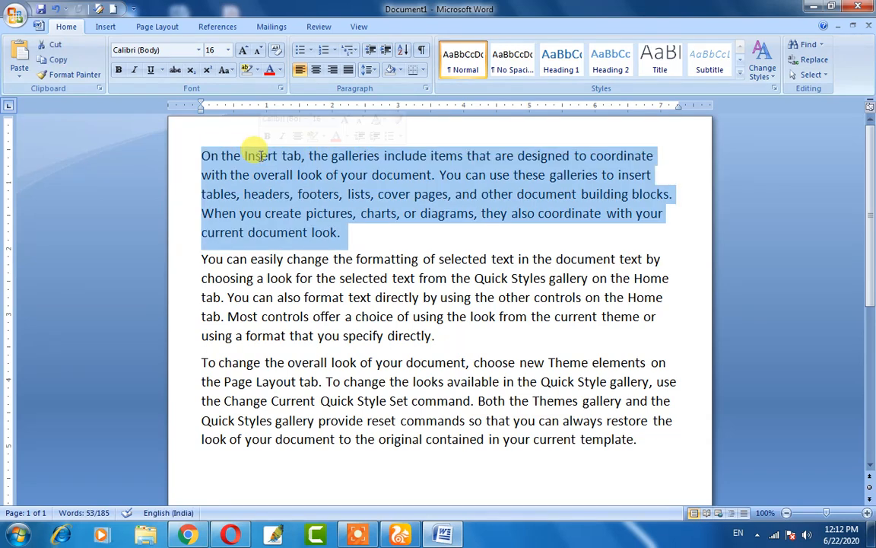
{"action": "left_click", "coordinate": [259, 156]}
{"action": "left_click", "coordinate": [258, 155]}
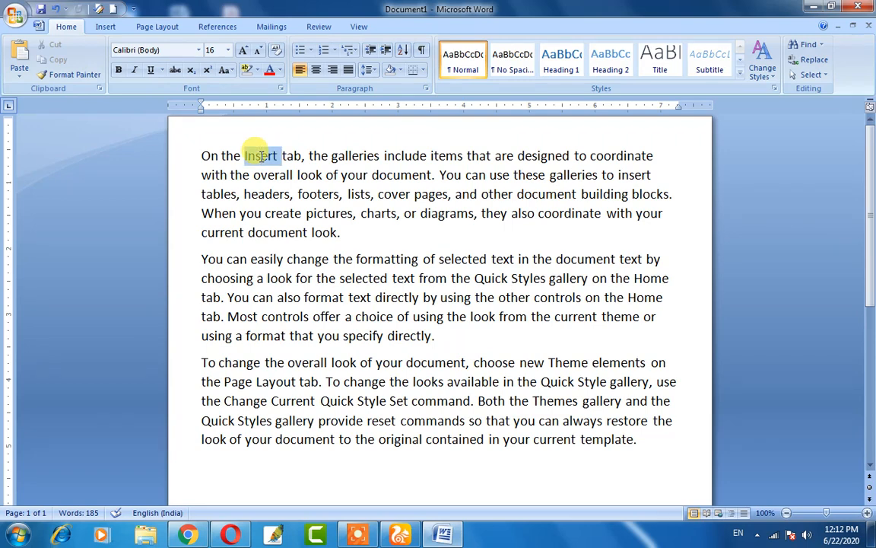
{"action": "triple_click", "coordinate": [259, 155]}
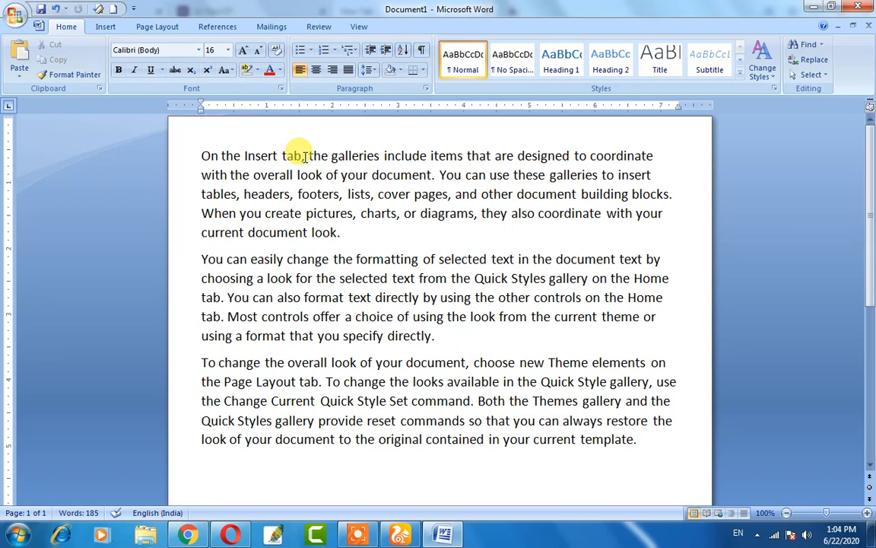
- Cut 'On the Insert tab,' from the start of the first paragraph
{"action": "left_click_drag", "start_coordinate": [305, 157], "coordinate": [213, 156]}
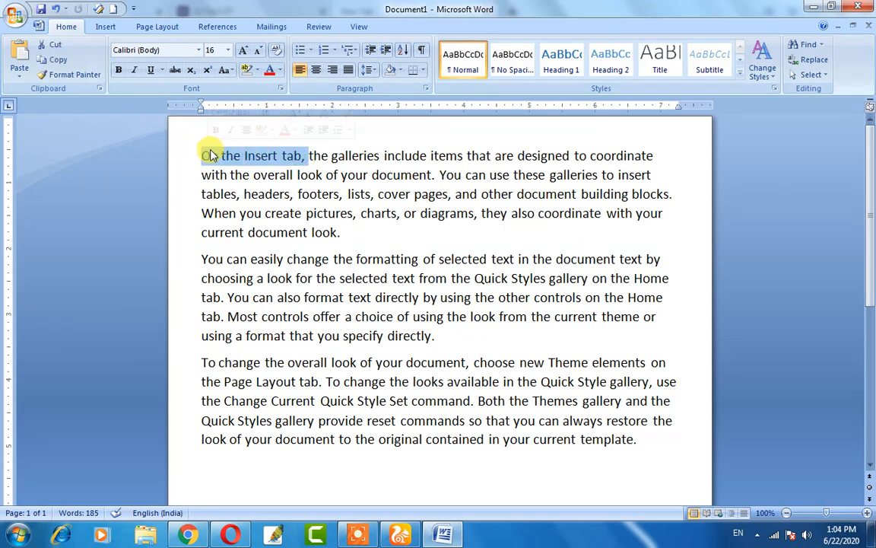
{"action": "left_click", "coordinate": [53, 47]}
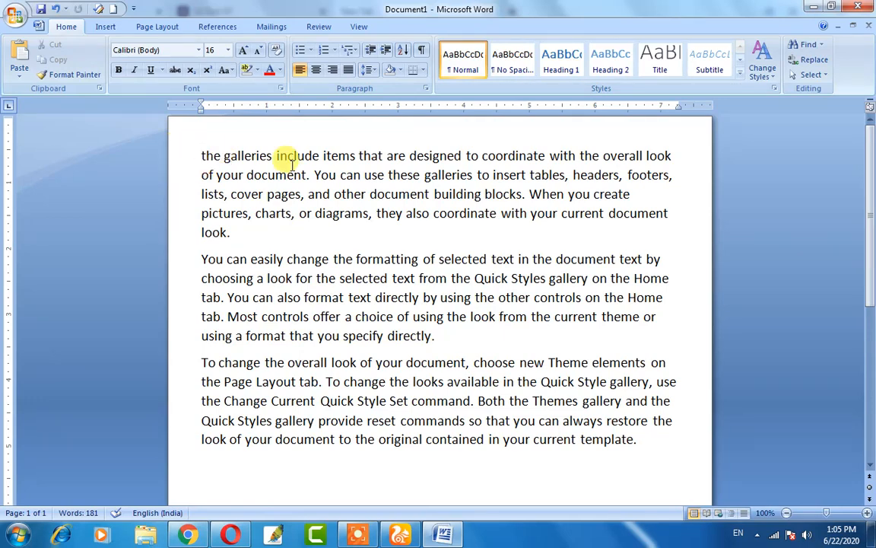
- Paste 'On the Insert tab,' right after 'look.' at the first paragraph's end
{"action": "left_click", "coordinate": [241, 235]}
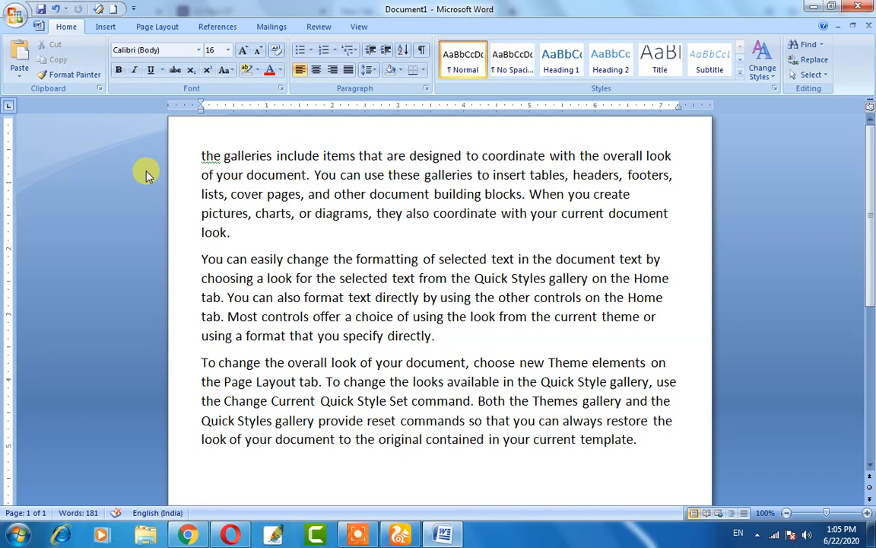
{"action": "key", "text": "ctrl+v"}
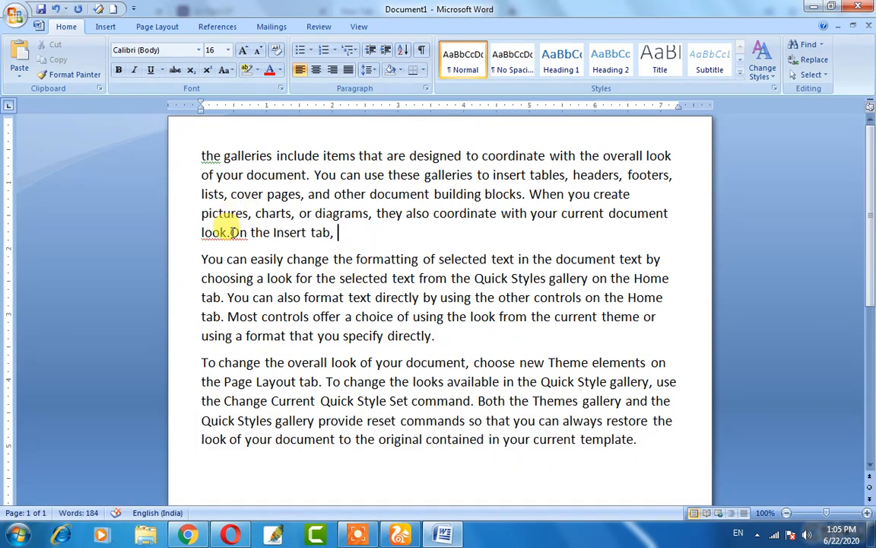
{"action": "left_click_drag", "start_coordinate": [231, 232], "coordinate": [339, 233]}
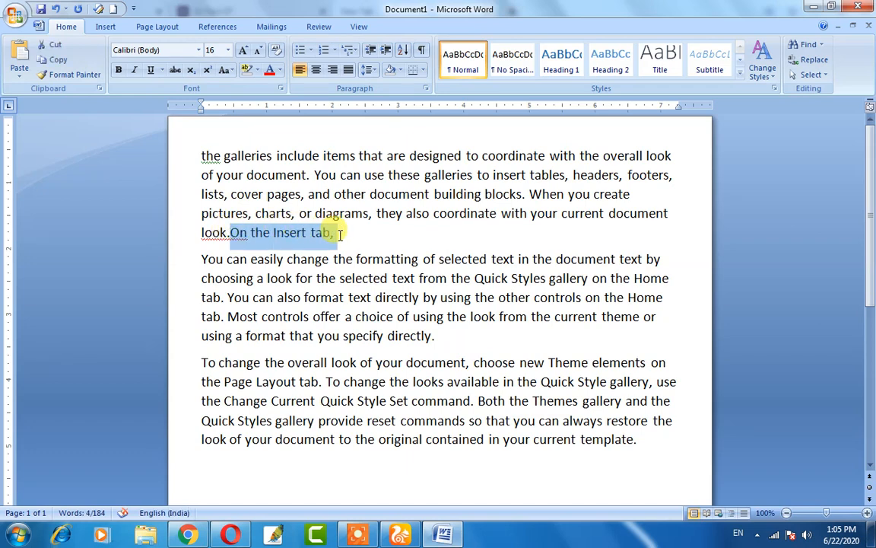
{"action": "left_click", "coordinate": [344, 230]}
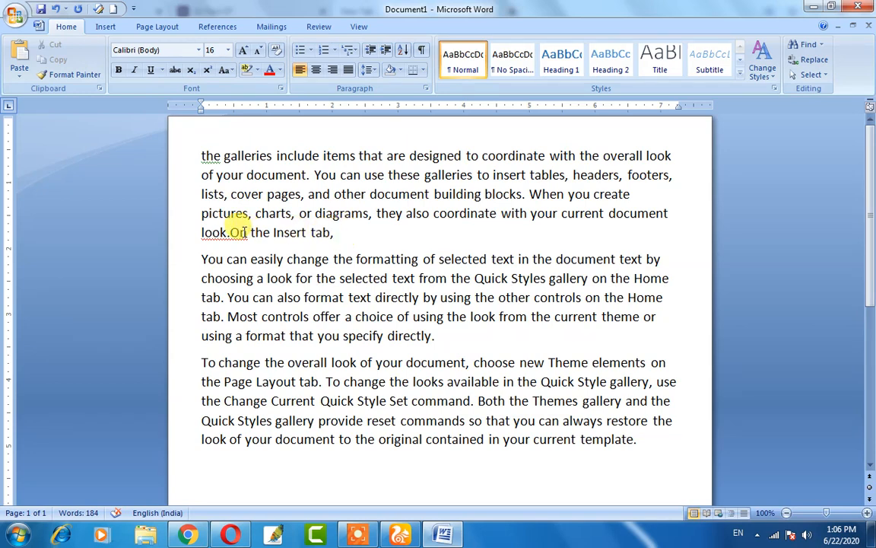
- Select 'On the Insert tab' at the first paragraph's end and copy it
{"action": "left_click_drag", "start_coordinate": [230, 232], "coordinate": [329, 239]}
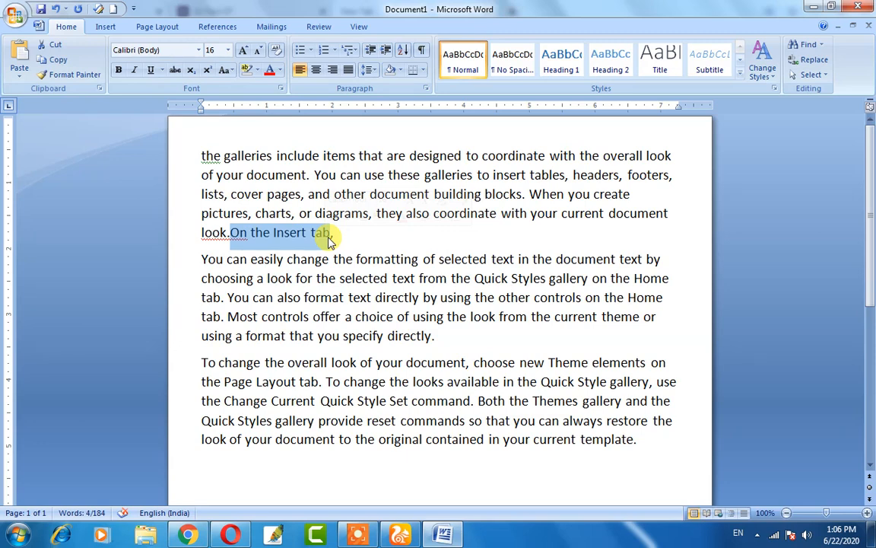
{"action": "left_click_drag", "start_coordinate": [329, 239], "coordinate": [332, 236]}
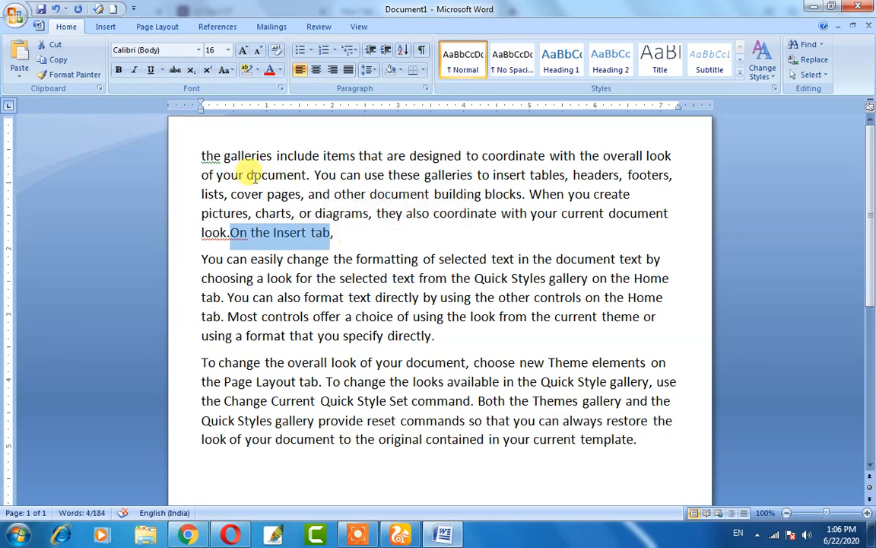
{"action": "left_click", "coordinate": [55, 64]}
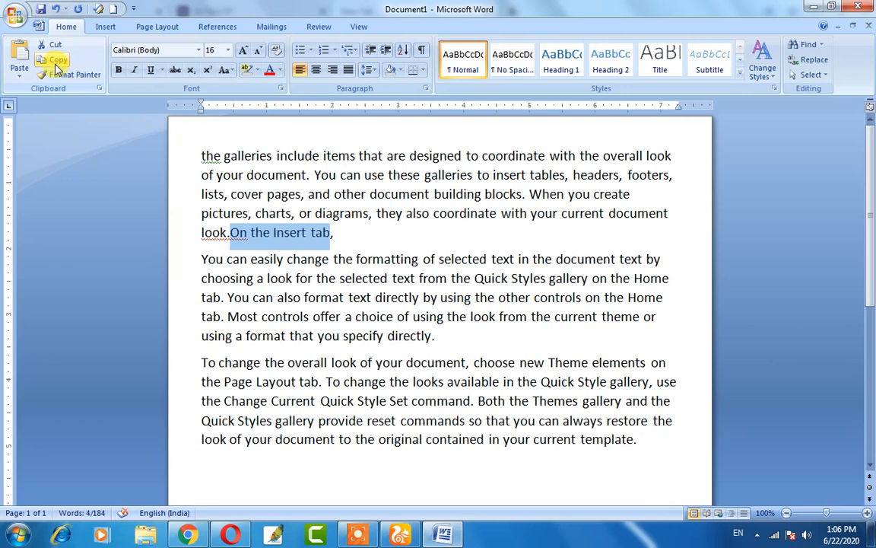
{"action": "key", "text": "ctrl+c"}
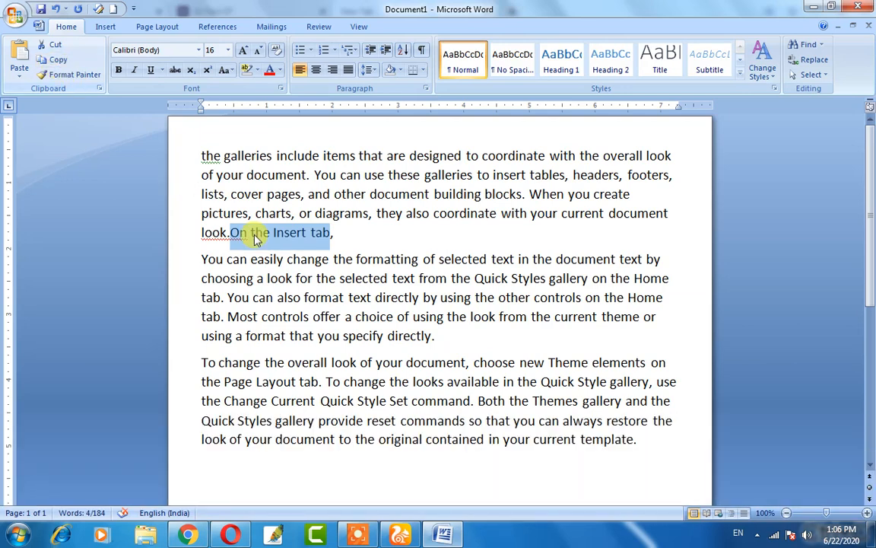
- Paste 'On the Insert tab' at the document start and after 'directly.' in paragraph two
{"action": "left_click", "coordinate": [342, 238]}
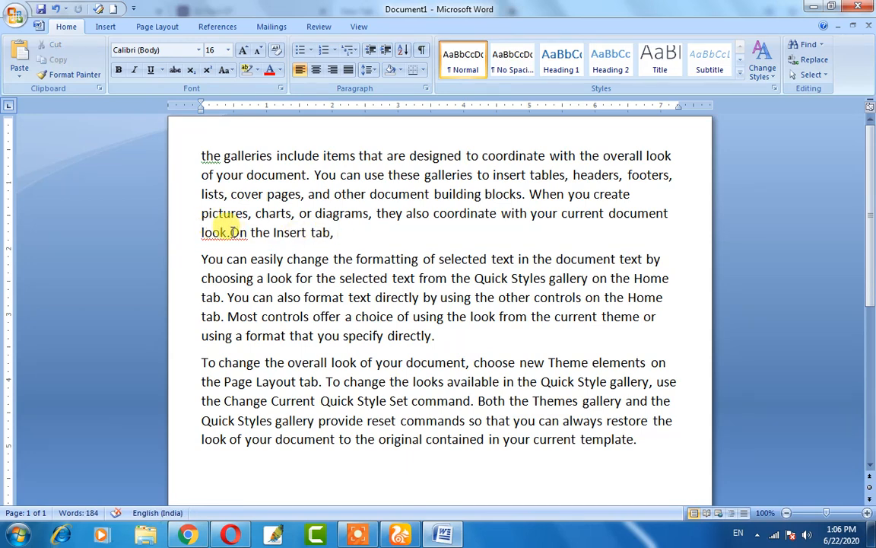
{"action": "left_click_drag", "start_coordinate": [231, 232], "coordinate": [342, 244]}
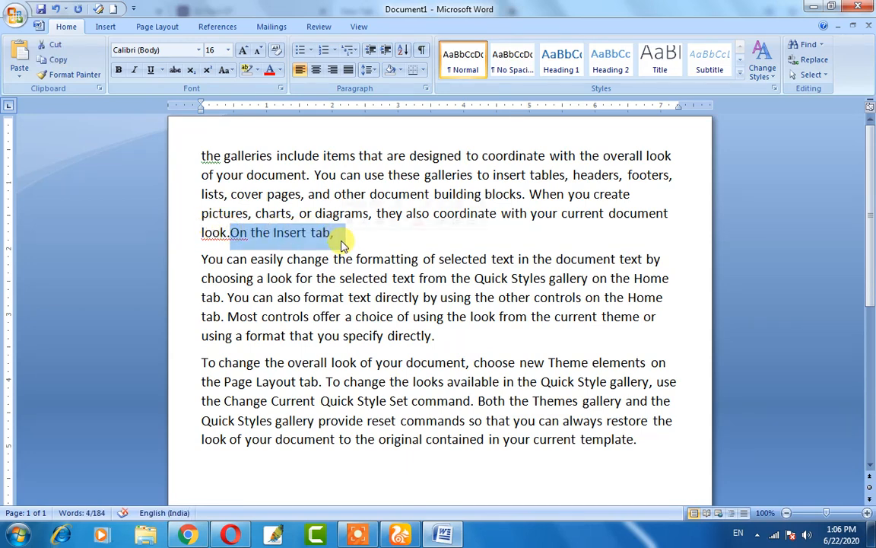
{"action": "left_click", "coordinate": [201, 156]}
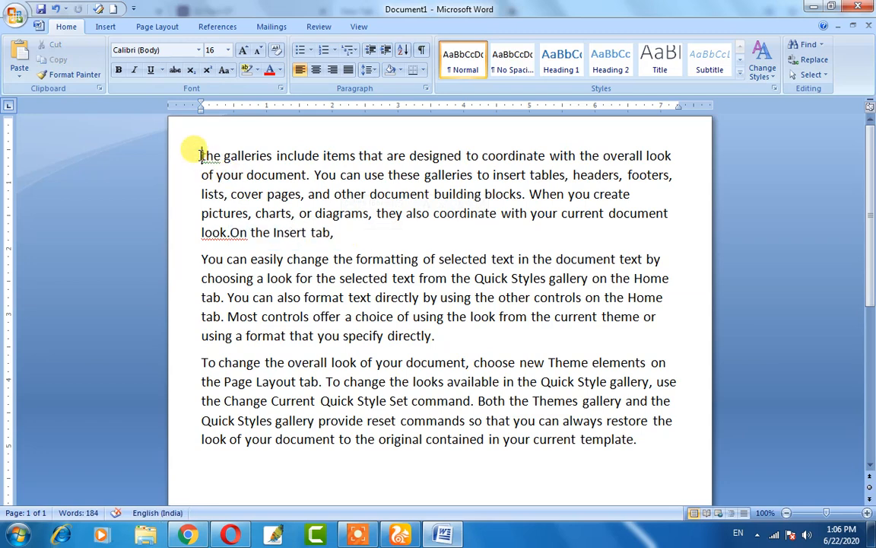
{"action": "left_click", "coordinate": [19, 57]}
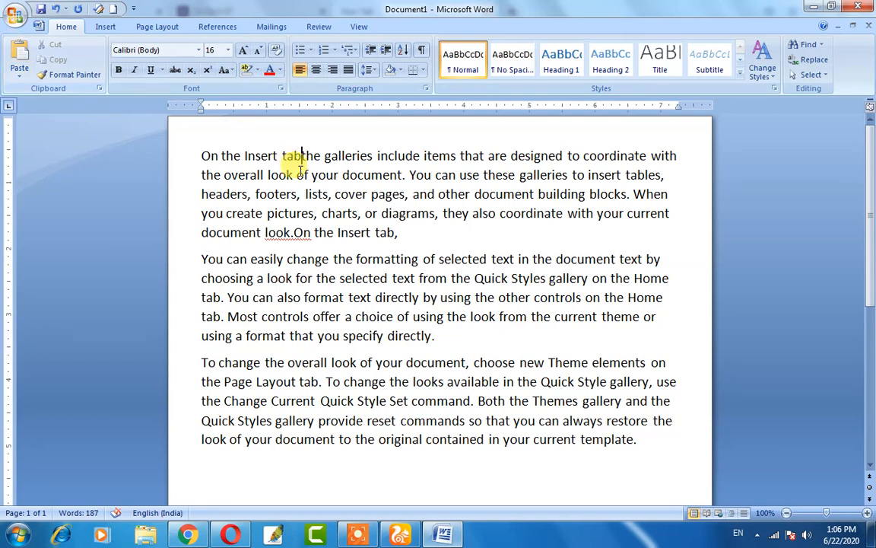
{"action": "left_click", "coordinate": [462, 340]}
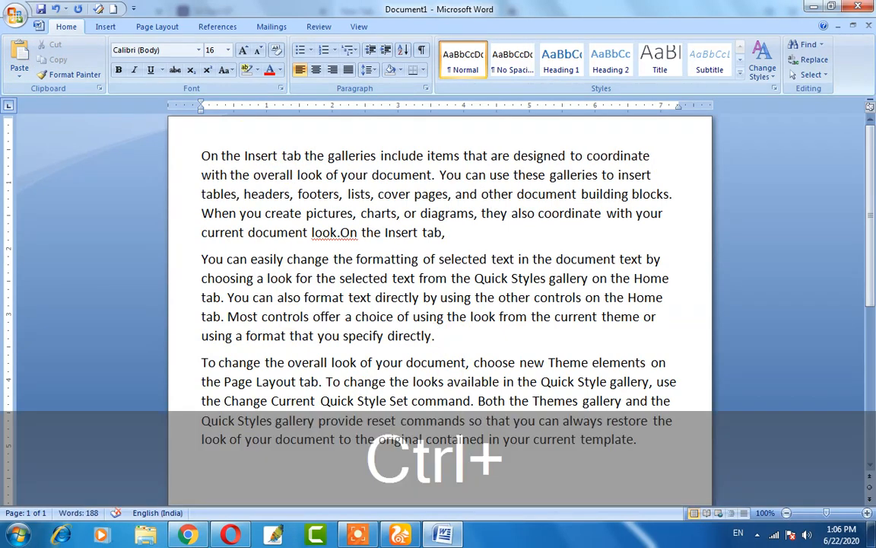
{"action": "key", "text": "ctrl+v"}
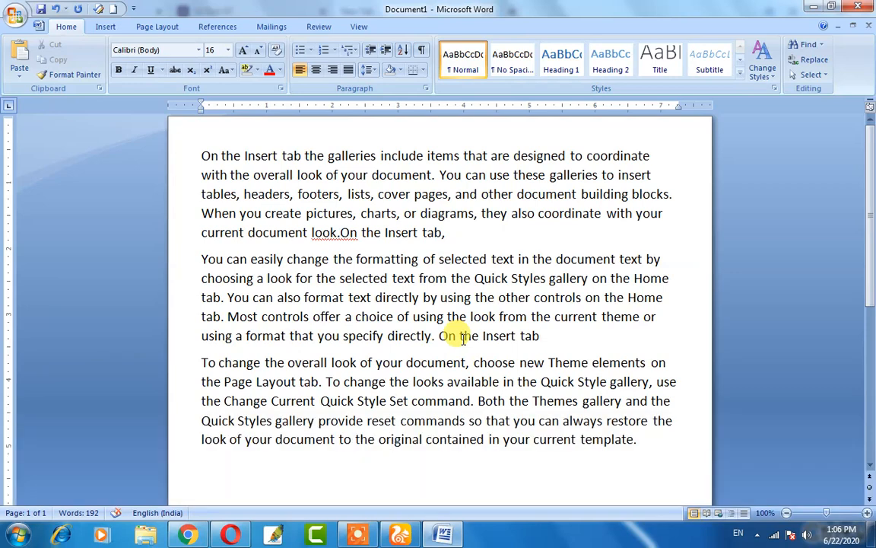
{"action": "left_click_drag", "start_coordinate": [539, 336], "coordinate": [447, 336]}
{"action": "left_click", "coordinate": [426, 323]}
{"action": "left_click_drag", "start_coordinate": [450, 232], "coordinate": [359, 228]}
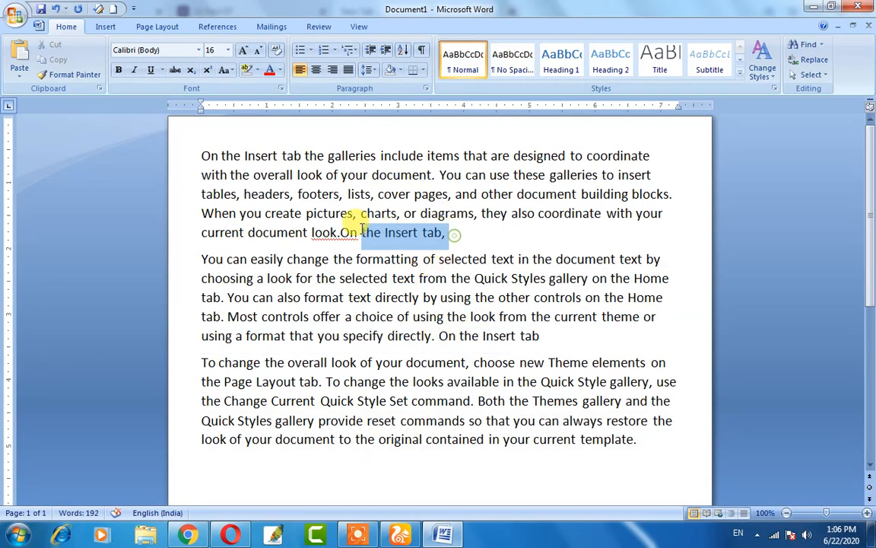
{"action": "left_click_drag", "start_coordinate": [302, 156], "coordinate": [221, 155]}
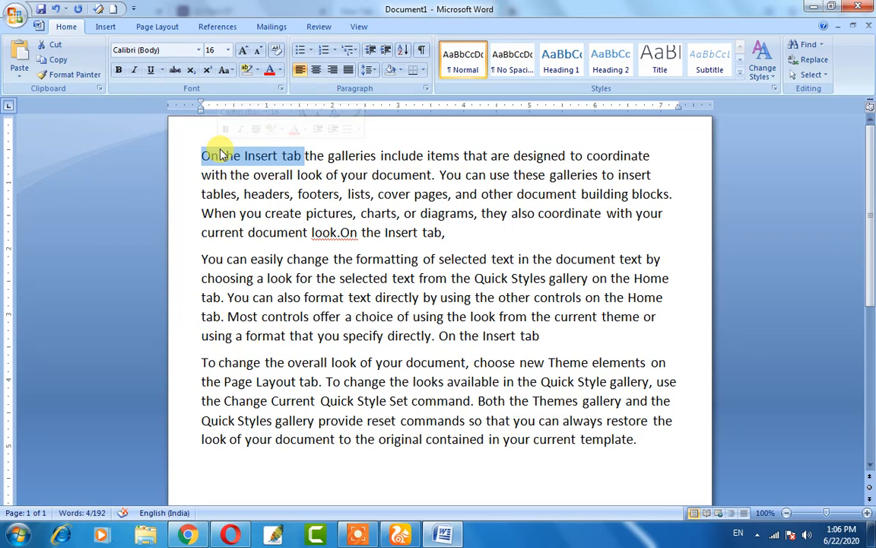
{"action": "left_click", "coordinate": [447, 230]}
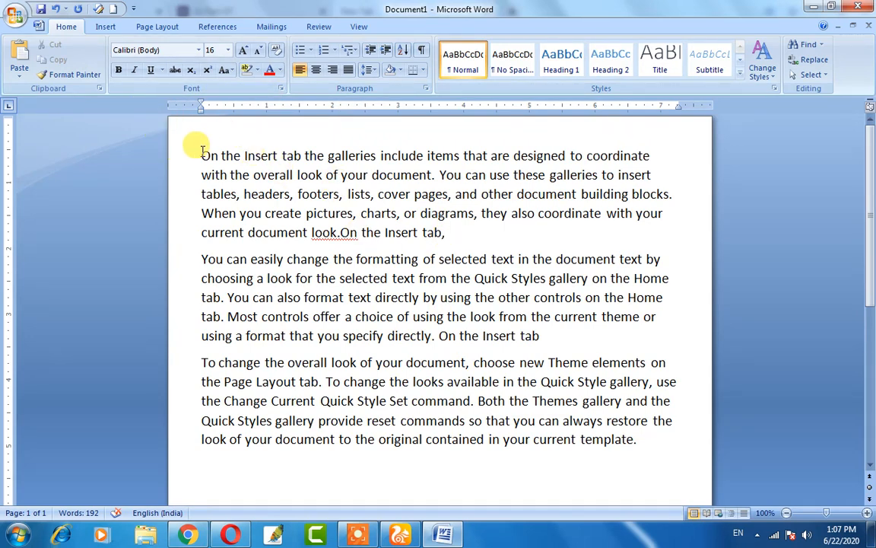
{"action": "left_click_drag", "start_coordinate": [200, 152], "coordinate": [631, 438]}
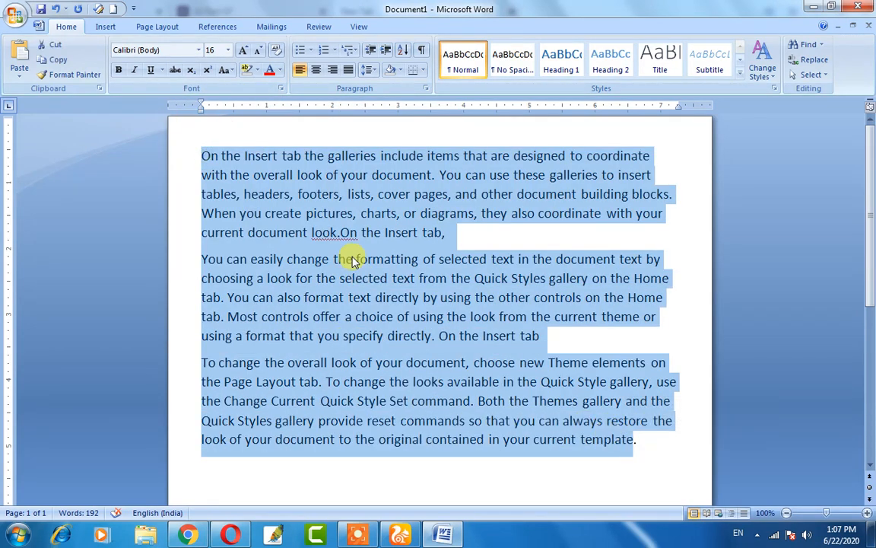
{"action": "left_click", "coordinate": [332, 232]}
{"action": "left_click_drag", "start_coordinate": [202, 152], "coordinate": [665, 453]}
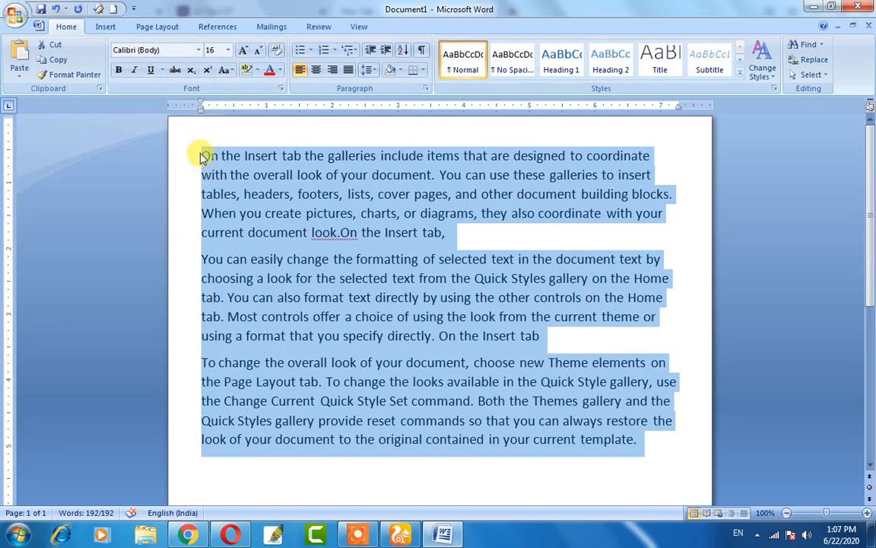
{"action": "left_click", "coordinate": [250, 232]}
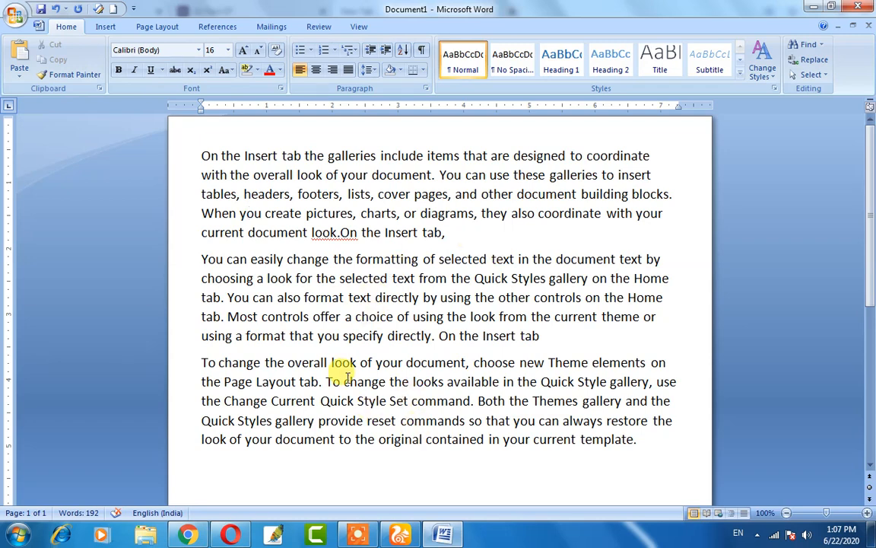
- Insert an empty line after the first and the second paragraphs
{"action": "left_click", "coordinate": [493, 235]}
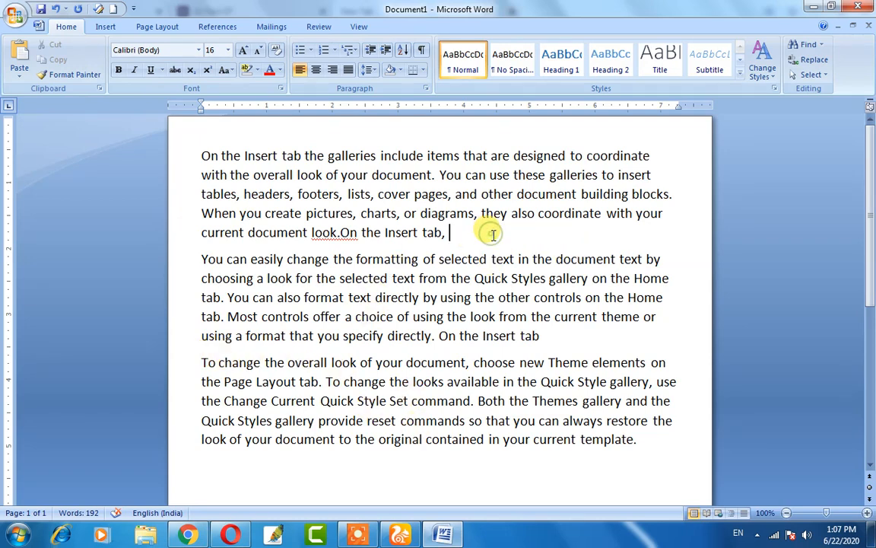
{"action": "key", "text": "Return"}
{"action": "left_click", "coordinate": [545, 362]}
{"action": "key", "text": "Return"}
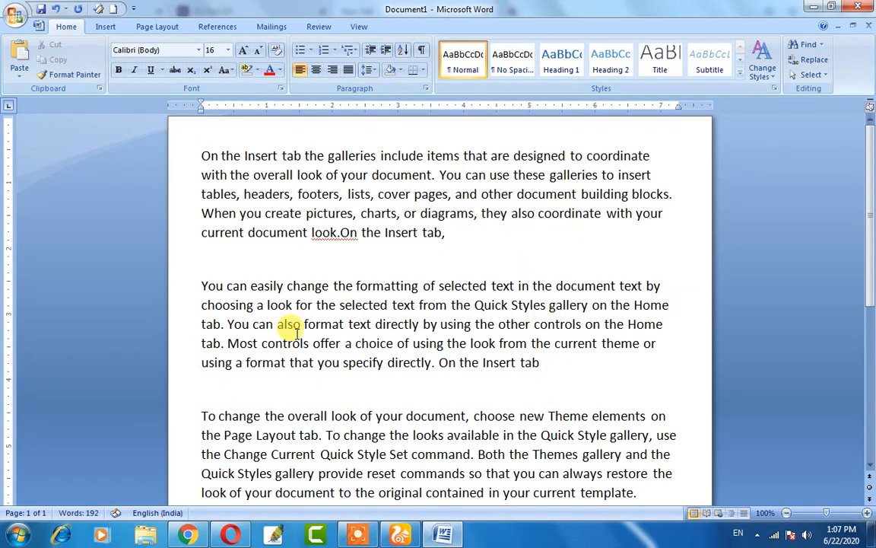
- Select the whole first paragraph, from 'On the Insert tab' to 'look.On the Insert tab,'
{"action": "left_click_drag", "start_coordinate": [204, 151], "coordinate": [481, 254]}
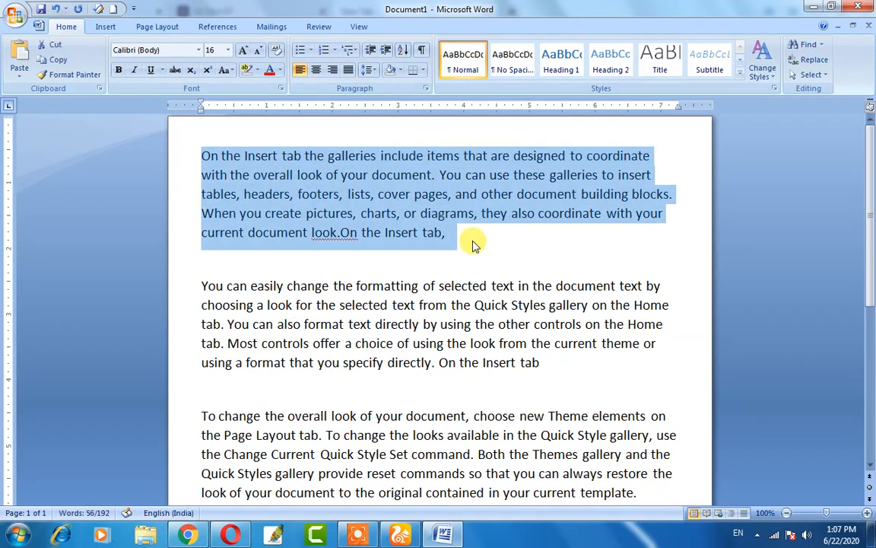
{"action": "left_click", "coordinate": [469, 234]}
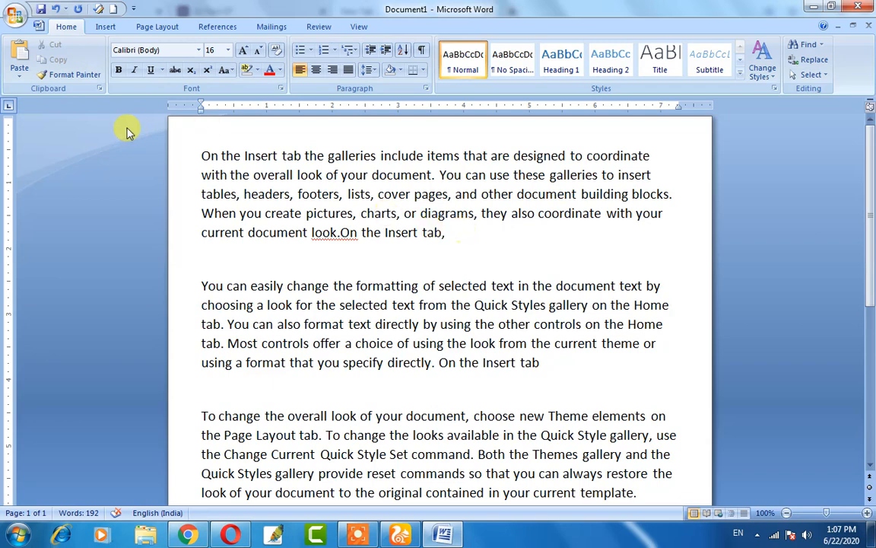
{"action": "left_click_drag", "start_coordinate": [202, 152], "coordinate": [447, 233]}
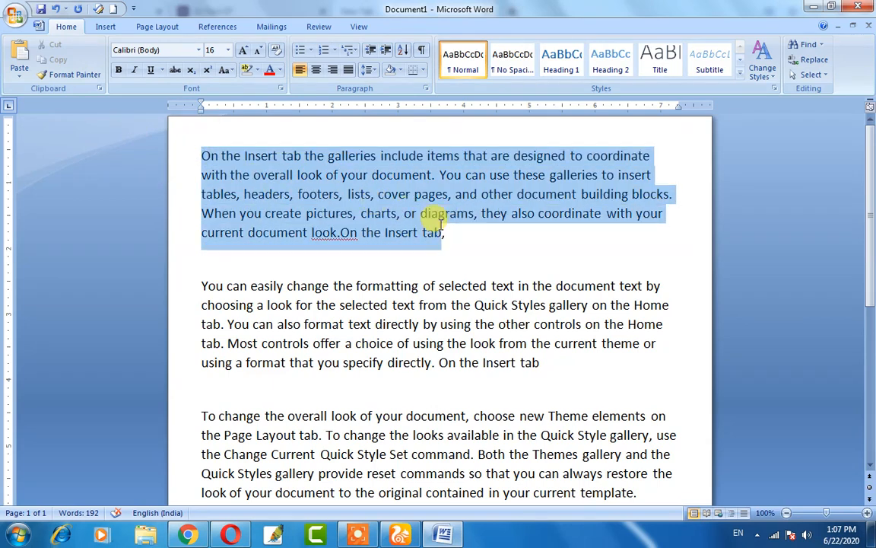
{"action": "left_click", "coordinate": [463, 239]}
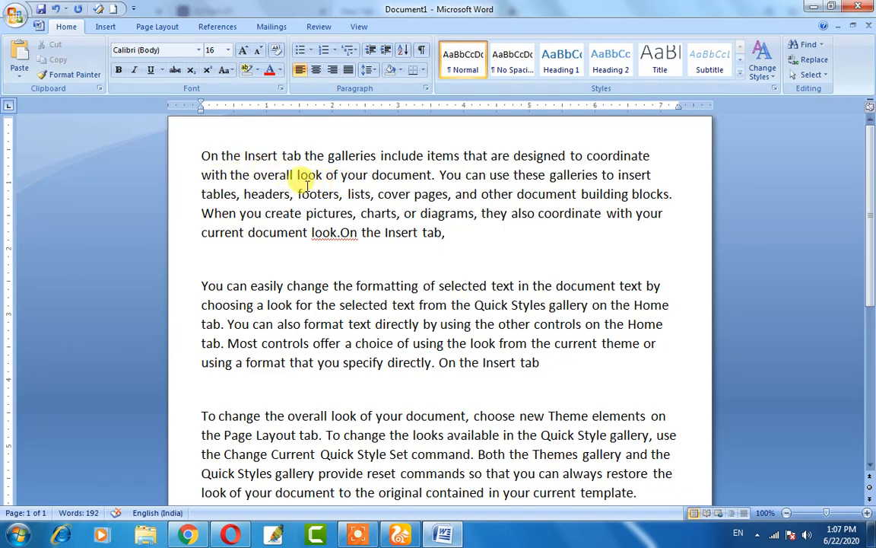
{"action": "triple_click", "coordinate": [257, 165]}
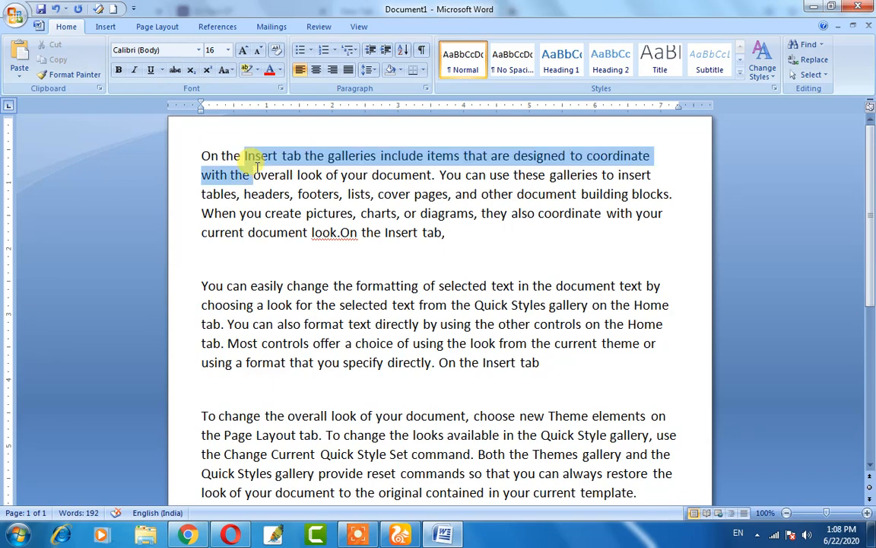
{"action": "left_click", "coordinate": [257, 168]}
{"action": "double_click", "coordinate": [258, 169]}
{"action": "triple_click", "coordinate": [256, 167]}
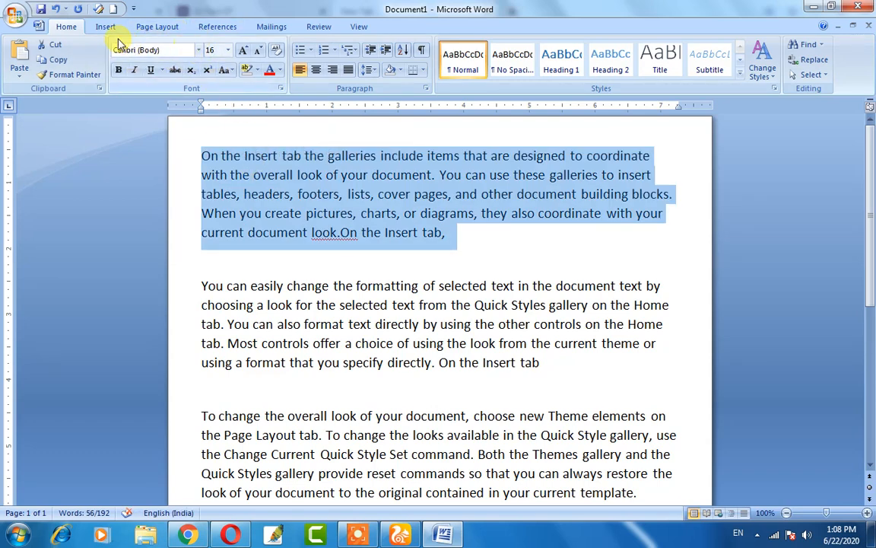
- Change the selected first paragraph's font from Calibri to Arial Black
{"action": "left_click", "coordinate": [198, 50]}
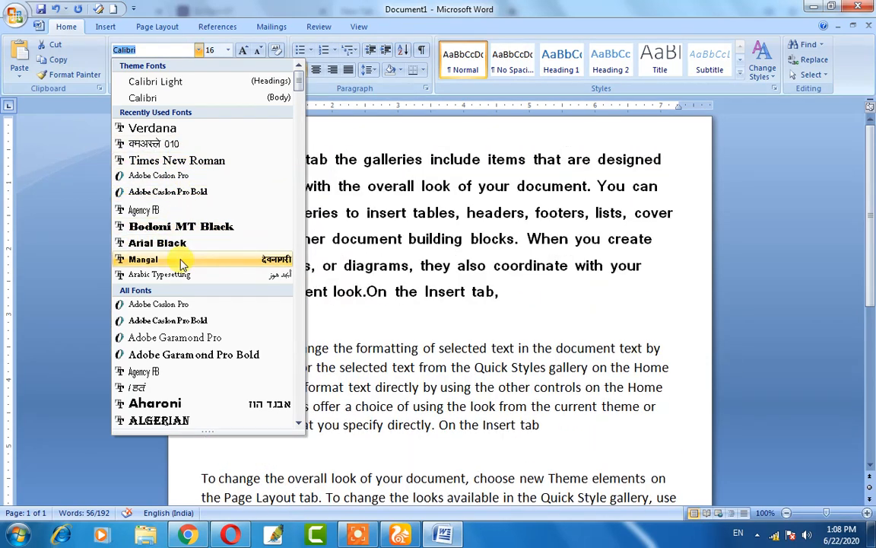
{"action": "scroll", "coordinate": [182, 257], "scroll_direction": "down", "scroll_amount": 1}
{"action": "scroll", "coordinate": [184, 260], "scroll_direction": "down", "scroll_amount": 1}
{"action": "scroll", "coordinate": [192, 254], "scroll_direction": "down", "scroll_amount": 1}
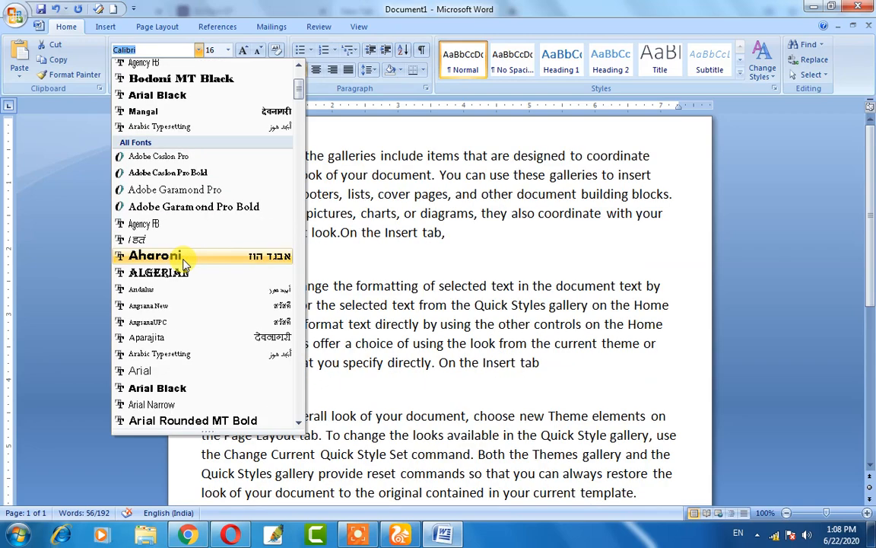
{"action": "scroll", "coordinate": [194, 251], "scroll_direction": "down", "scroll_amount": 1}
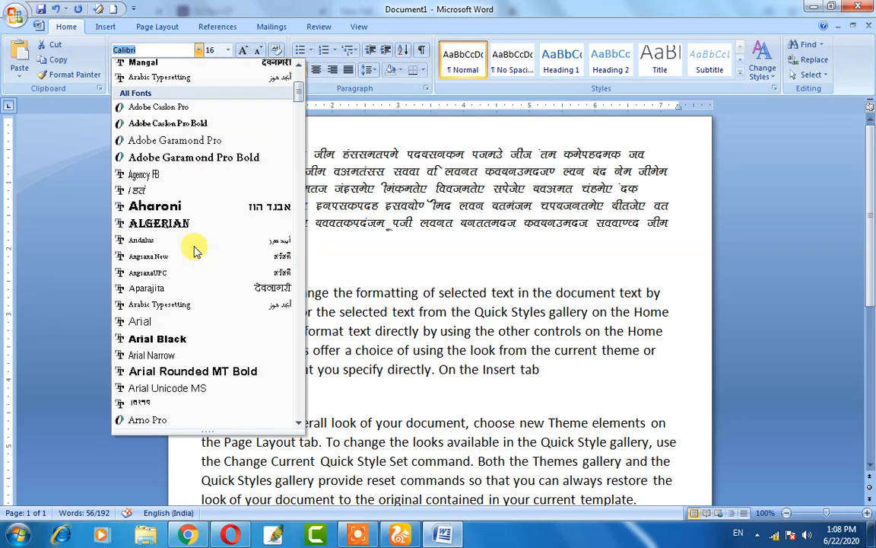
{"action": "scroll", "coordinate": [195, 251], "scroll_direction": "down", "scroll_amount": 2}
{"action": "scroll", "coordinate": [196, 248], "scroll_direction": "up", "scroll_amount": 2}
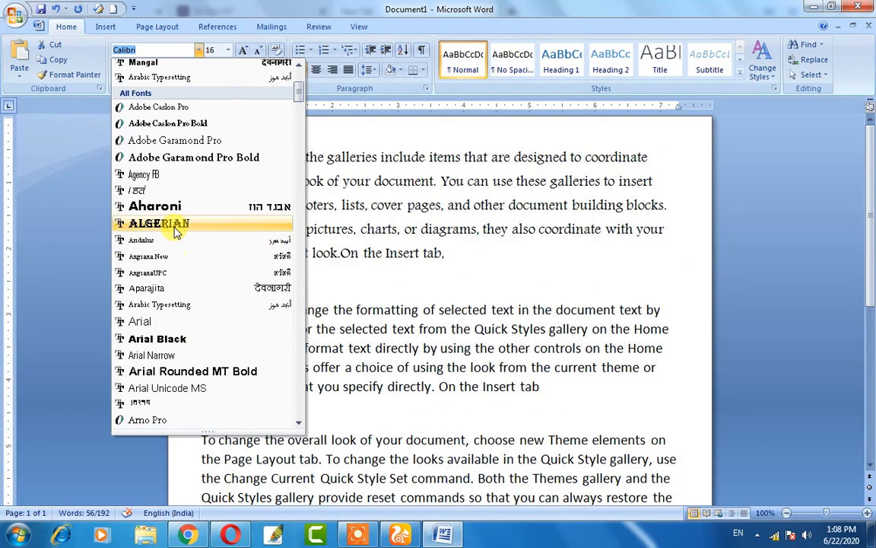
{"action": "left_click", "coordinate": [180, 340]}
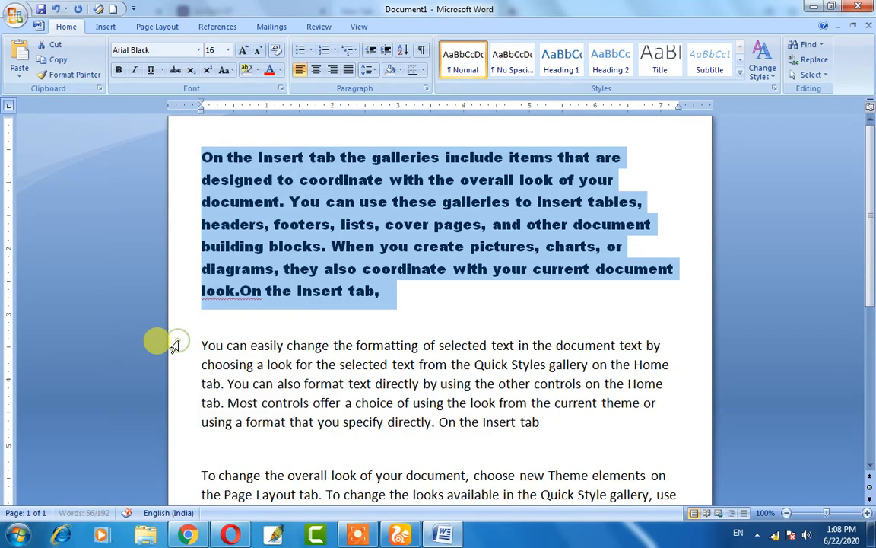
{"action": "left_click", "coordinate": [334, 242]}
{"action": "scroll", "coordinate": [352, 293], "scroll_direction": "down", "scroll_amount": 1}
{"action": "scroll", "coordinate": [299, 211], "scroll_direction": "up", "scroll_amount": 1}
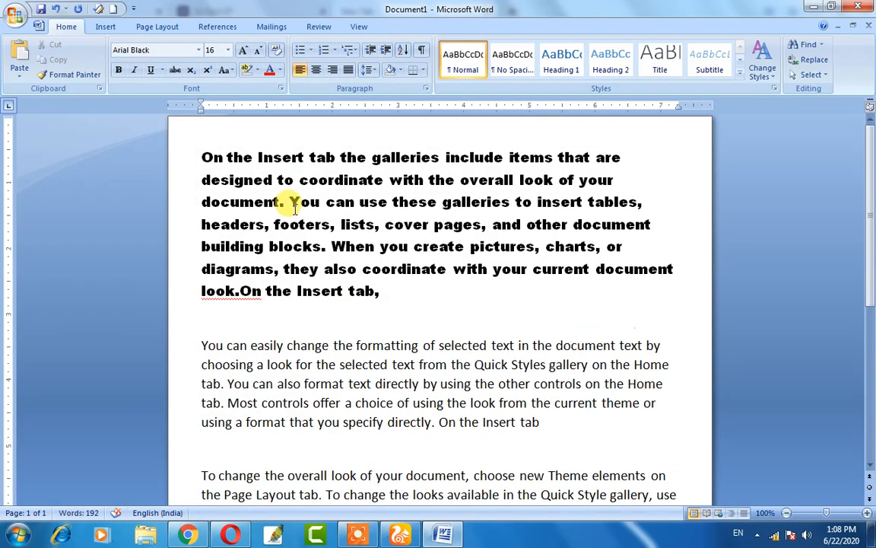
{"action": "scroll", "coordinate": [289, 350], "scroll_direction": "down", "scroll_amount": 1}
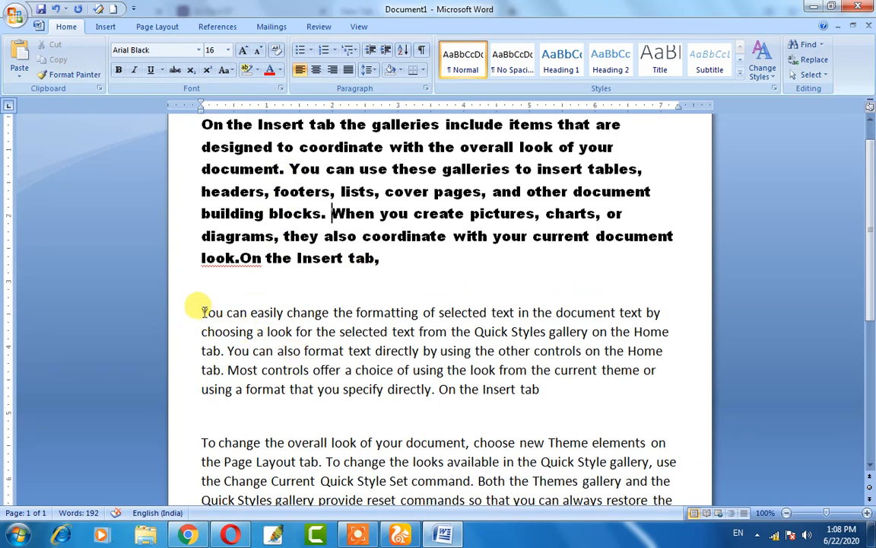
- Select the second paragraph and browse the font size list, leaving it at 16 pt
{"action": "left_click_drag", "start_coordinate": [204, 312], "coordinate": [528, 391]}
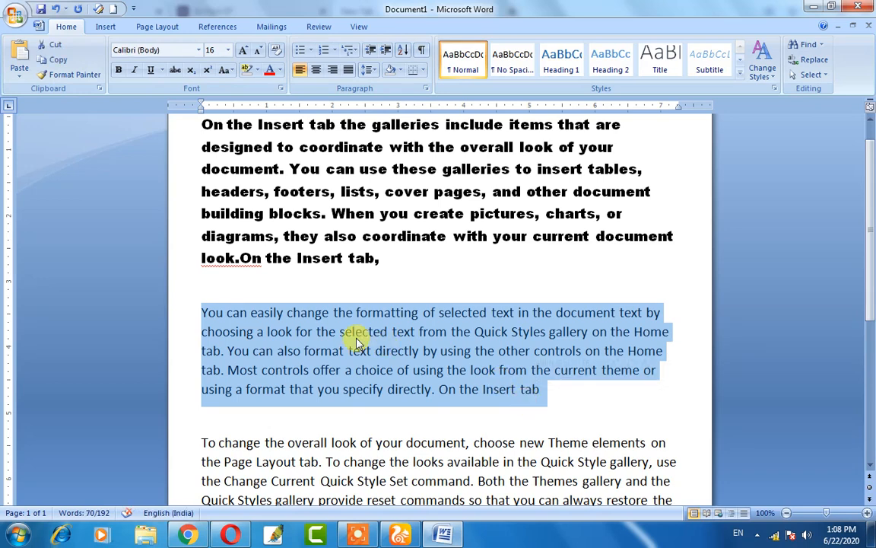
{"action": "left_click", "coordinate": [348, 322]}
{"action": "scroll", "coordinate": [357, 304], "scroll_direction": "up", "scroll_amount": 1}
{"action": "left_click_drag", "start_coordinate": [368, 290], "coordinate": [201, 141]}
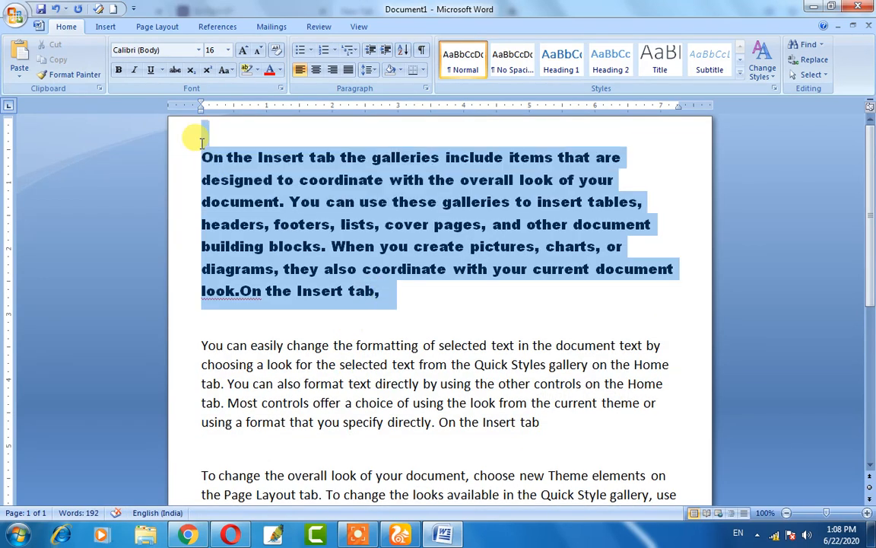
{"action": "left_click", "coordinate": [364, 245]}
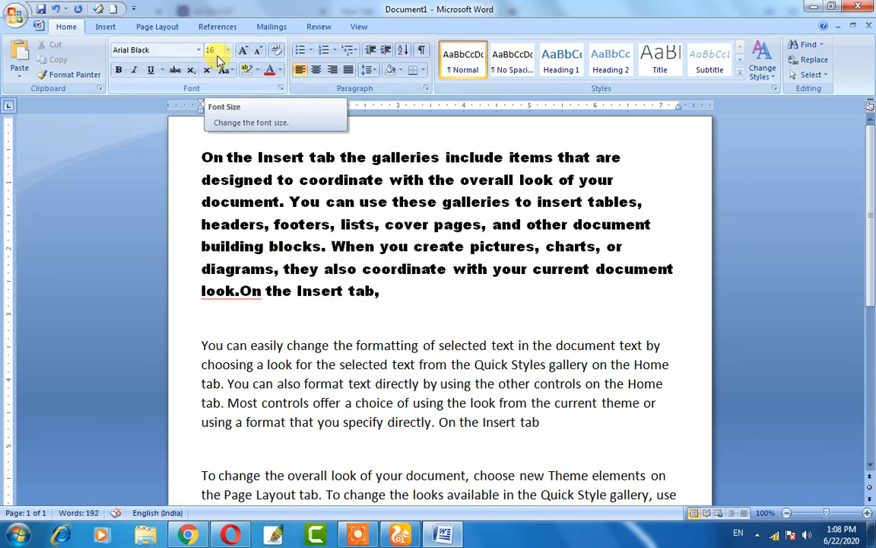
{"action": "scroll", "coordinate": [228, 320], "scroll_direction": "down", "scroll_amount": 1}
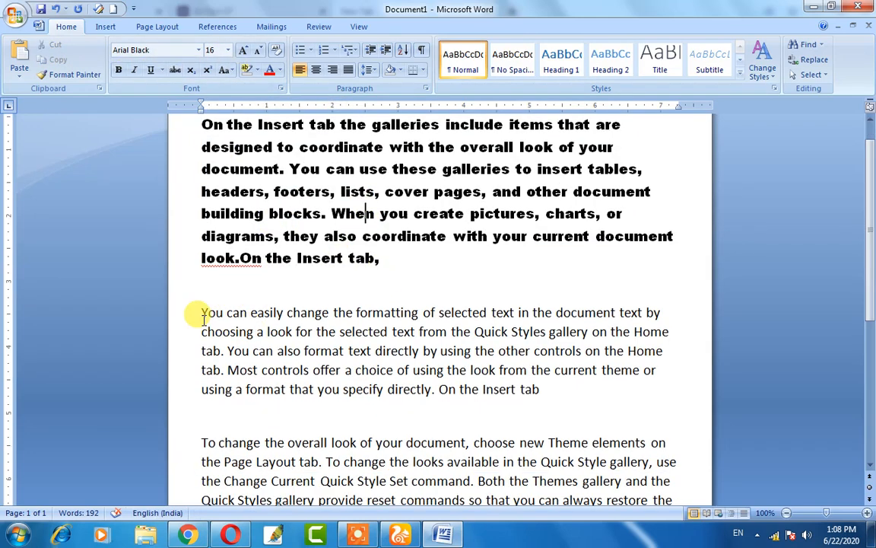
{"action": "left_click_drag", "start_coordinate": [210, 314], "coordinate": [538, 388]}
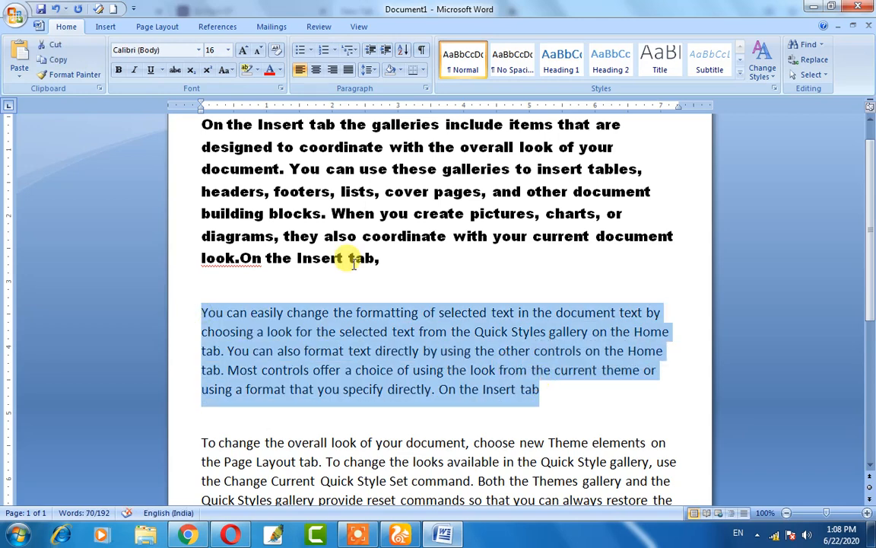
{"action": "left_click", "coordinate": [228, 51]}
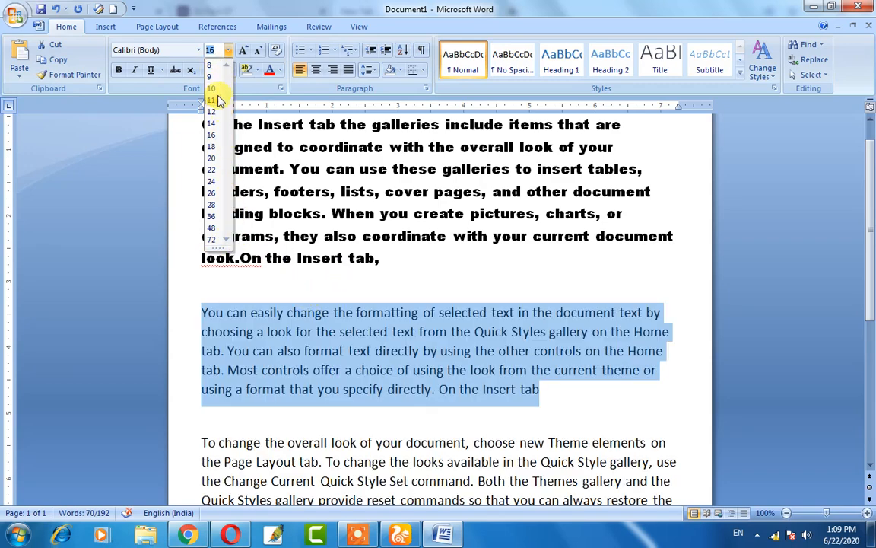
{"action": "left_click", "coordinate": [214, 134]}
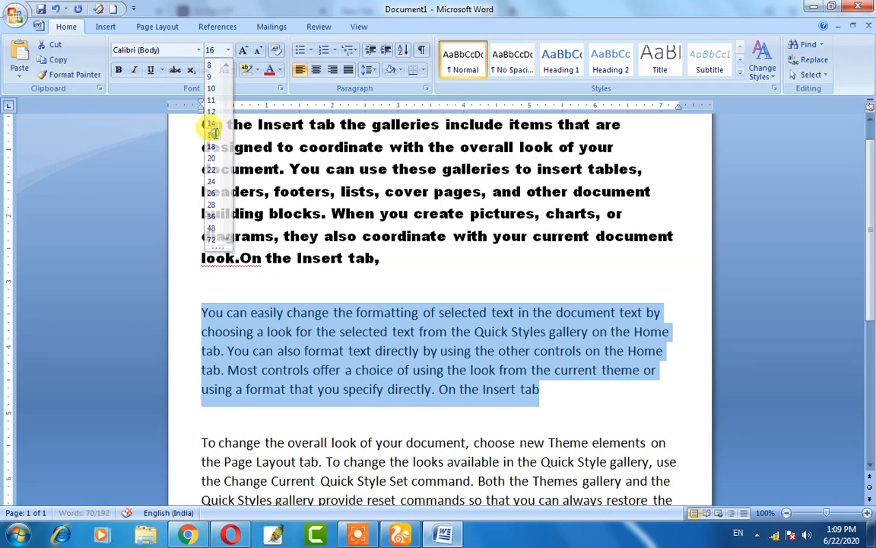
{"action": "left_click", "coordinate": [359, 344]}
- Reselect the whole second paragraph and set it to 12 pt
{"action": "left_click", "coordinate": [540, 391], "text": "shift"}
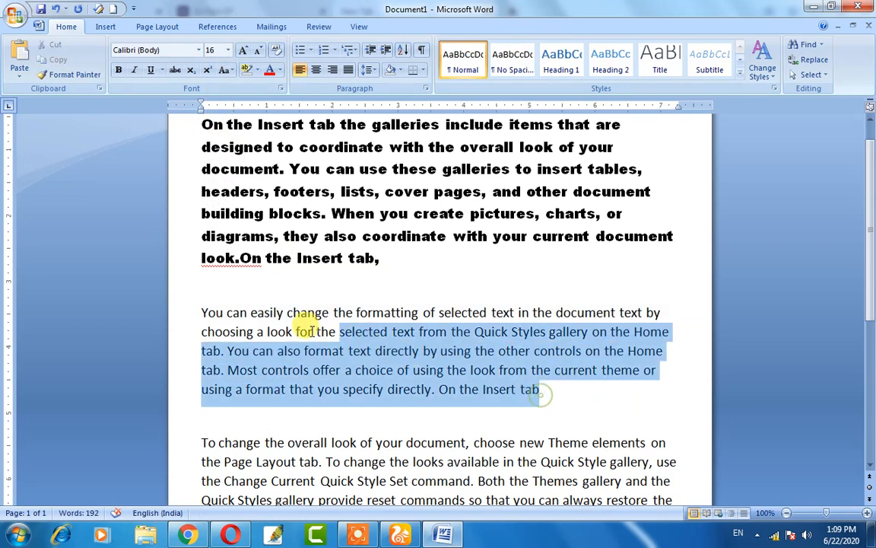
{"action": "left_click_drag", "start_coordinate": [540, 391], "coordinate": [228, 311]}
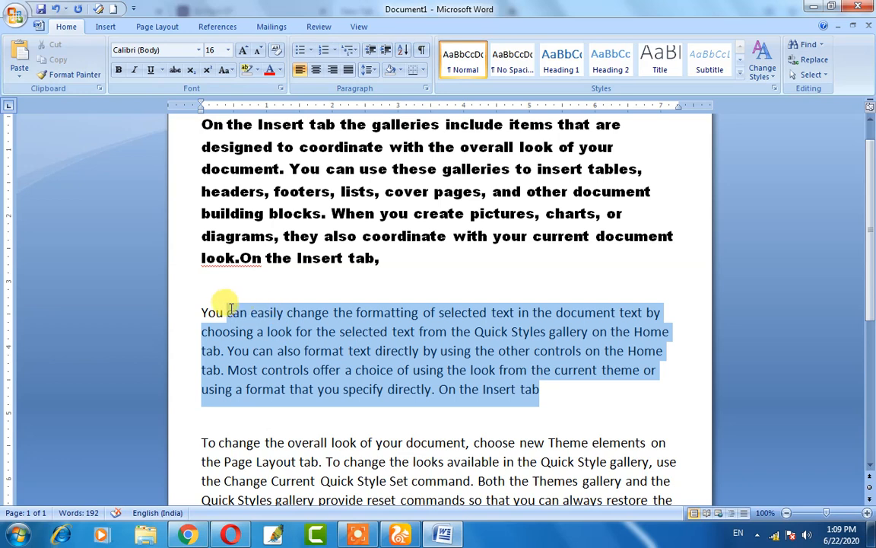
{"action": "left_click", "coordinate": [227, 50]}
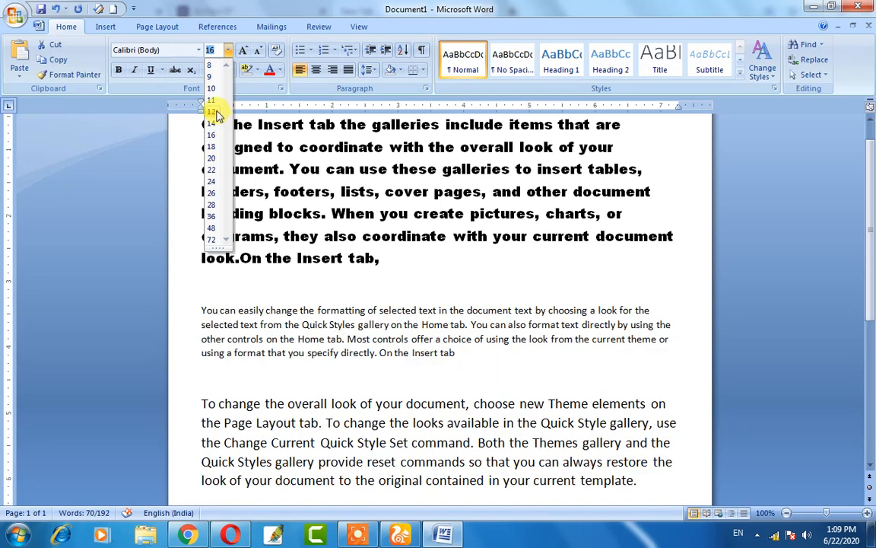
{"action": "left_click", "coordinate": [216, 112]}
{"action": "left_click", "coordinate": [278, 229]}
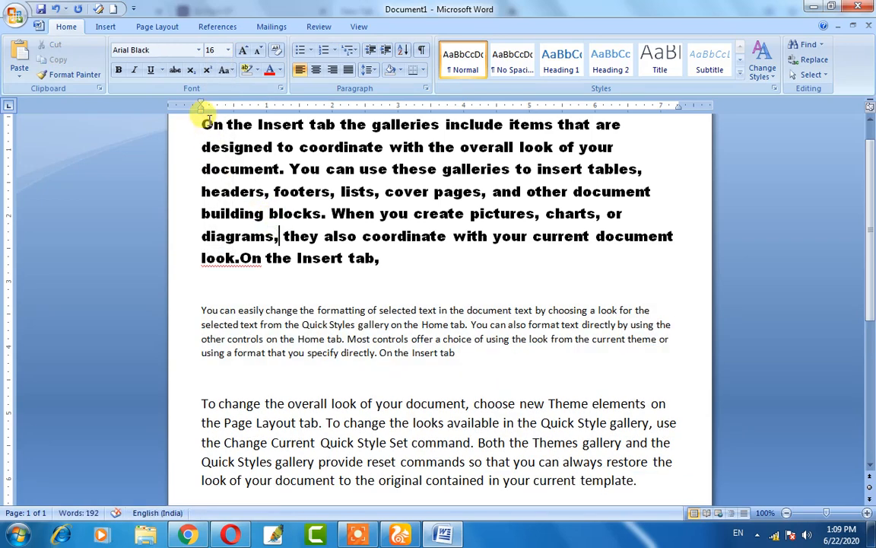
- Set all the document's text to 16 pt
{"action": "left_click", "coordinate": [205, 127]}
{"action": "left_click_drag", "start_coordinate": [207, 129], "coordinate": [664, 427]}
{"action": "scroll", "coordinate": [172, 134], "scroll_direction": "up", "scroll_amount": 3}
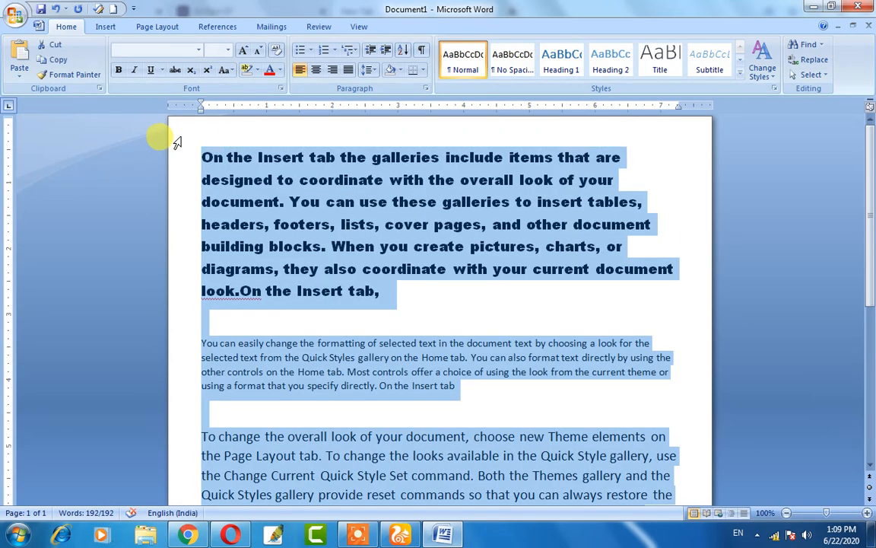
{"action": "left_click", "coordinate": [228, 51]}
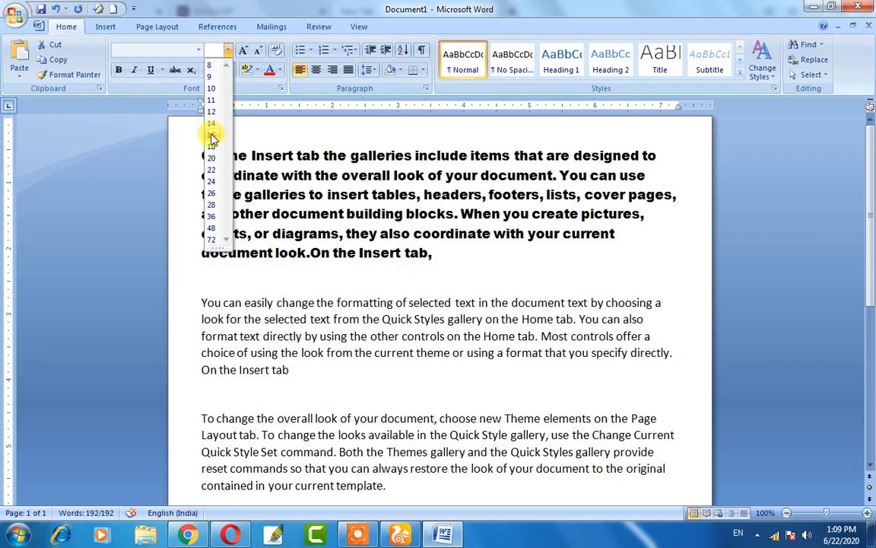
{"action": "left_click", "coordinate": [211, 135]}
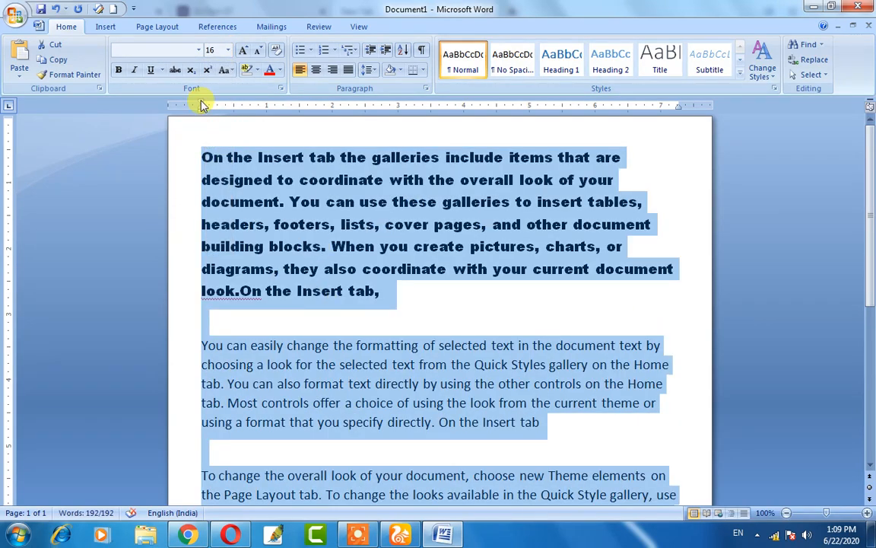
- Change the first paragraph's font from Arial Black to Calibri (Body)
{"action": "left_click", "coordinate": [401, 319]}
{"action": "left_click", "coordinate": [385, 295]}
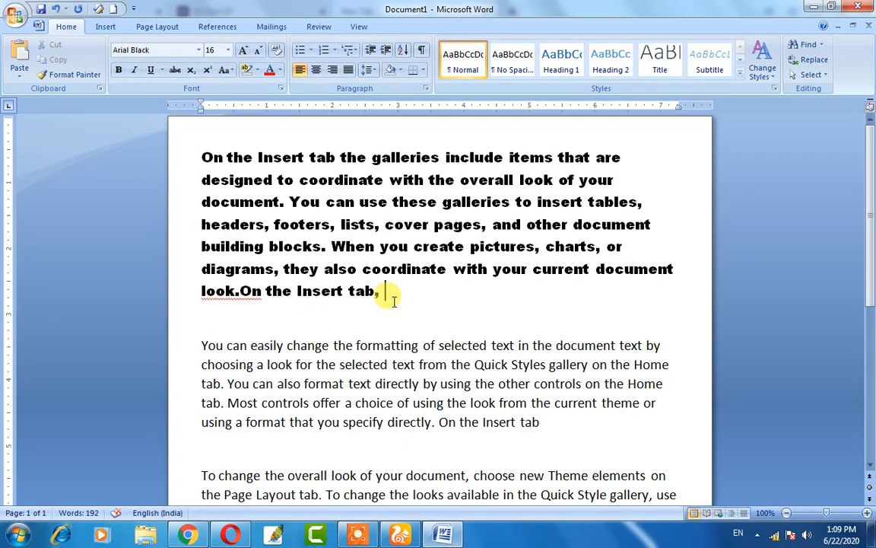
{"action": "left_click_drag", "start_coordinate": [394, 301], "coordinate": [207, 150]}
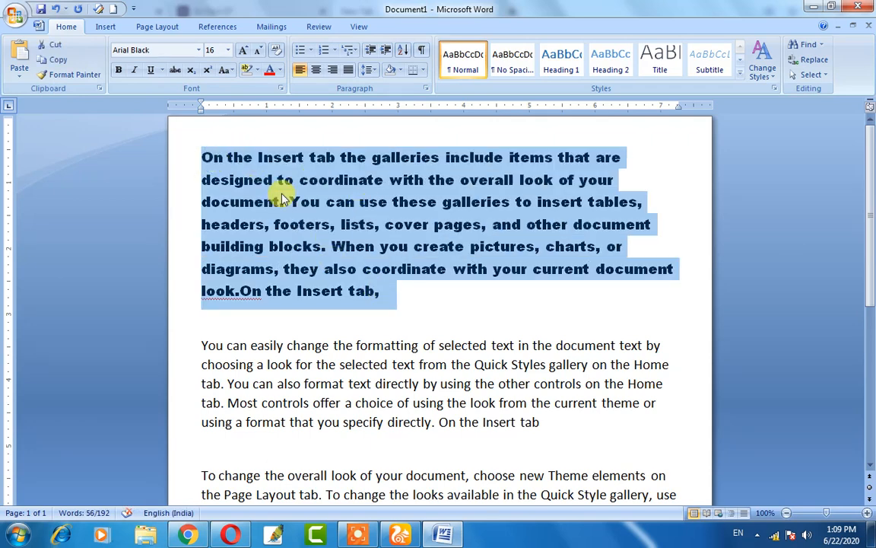
{"action": "left_click", "coordinate": [199, 50]}
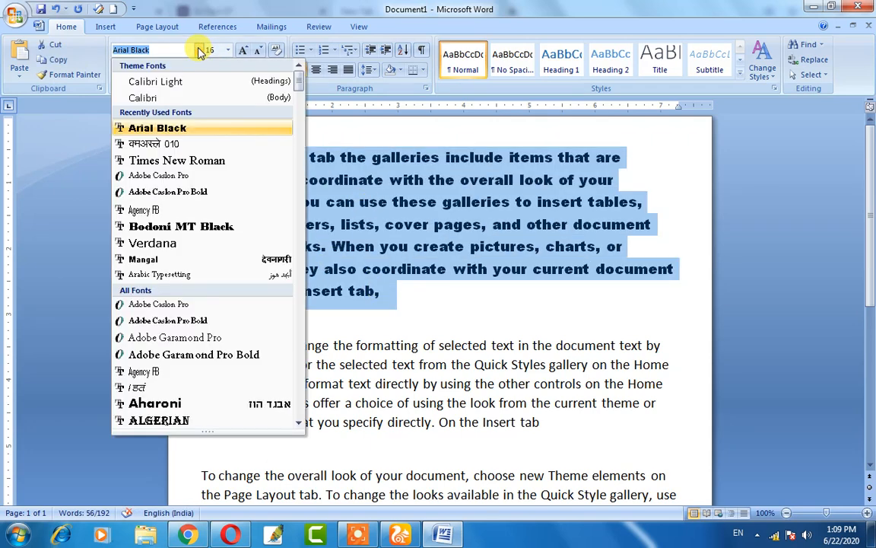
{"action": "left_click", "coordinate": [174, 97]}
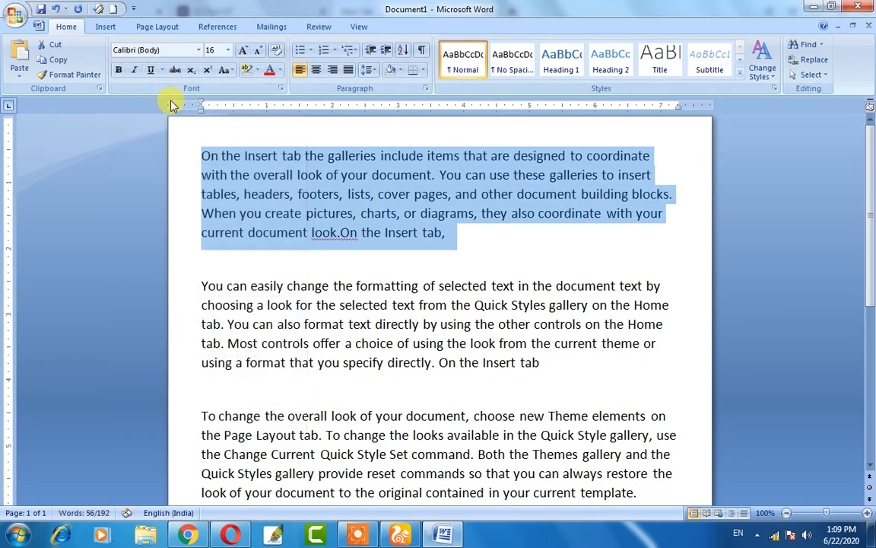
{"action": "left_click", "coordinate": [351, 324]}
{"action": "scroll", "coordinate": [327, 275], "scroll_direction": "down", "scroll_amount": 1}
{"action": "scroll", "coordinate": [327, 275], "scroll_direction": "up", "scroll_amount": 1}
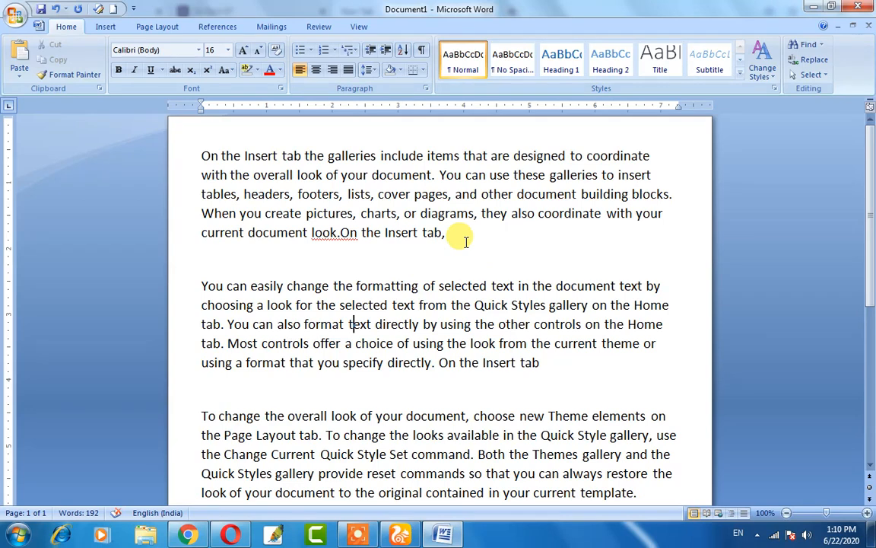
- Grow the first paragraph's text up to 24 pt, then shrink it down to 11 pt
{"action": "left_click_drag", "start_coordinate": [461, 240], "coordinate": [203, 155]}
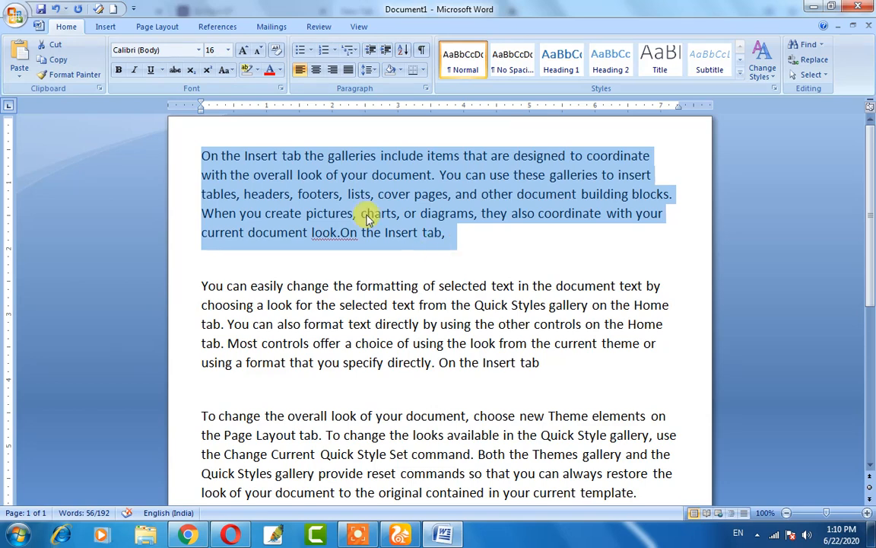
{"action": "left_click", "coordinate": [244, 53]}
{"action": "left_click", "coordinate": [243, 53]}
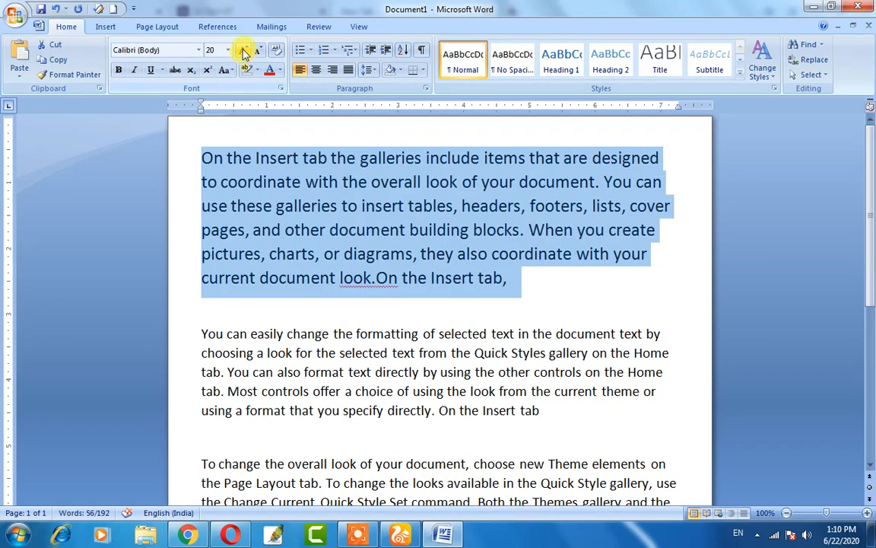
{"action": "left_click", "coordinate": [244, 51]}
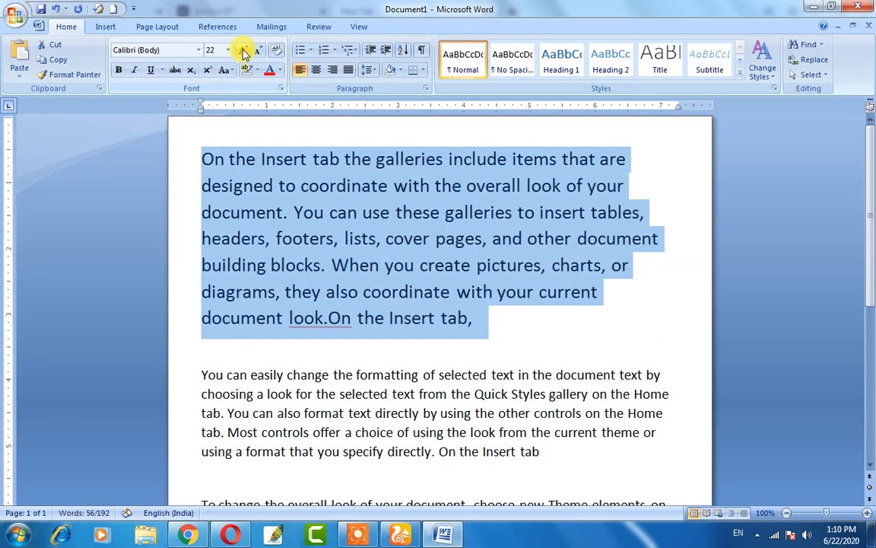
{"action": "left_click", "coordinate": [243, 51]}
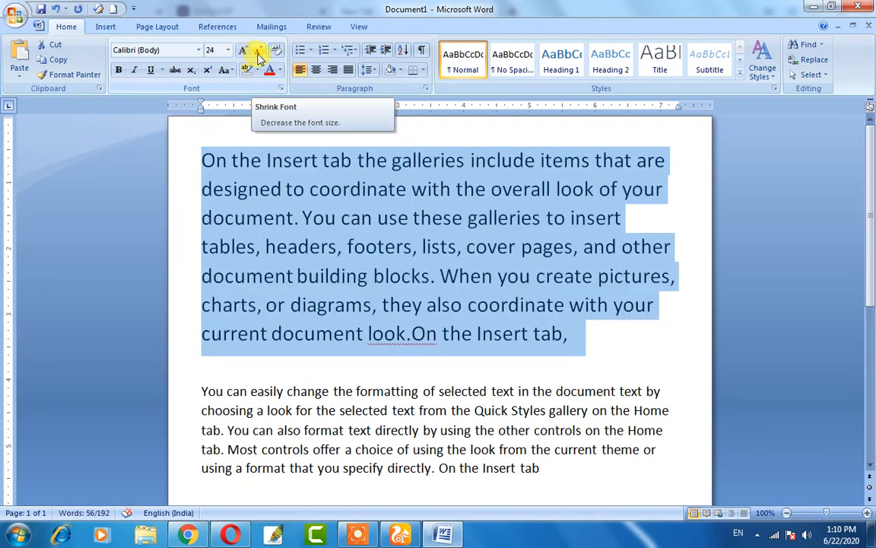
{"action": "left_click", "coordinate": [258, 54]}
{"action": "left_click", "coordinate": [257, 54]}
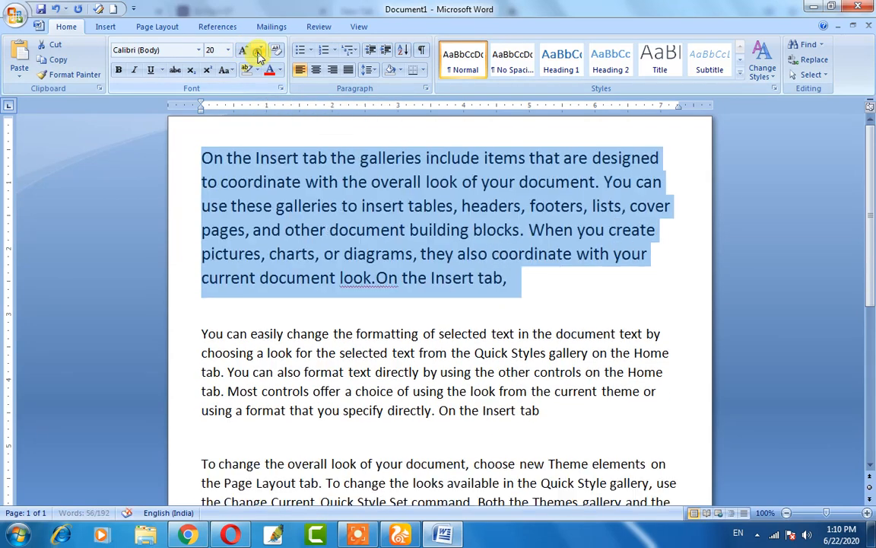
{"action": "left_click", "coordinate": [258, 55]}
{"action": "left_click", "coordinate": [258, 55]}
{"action": "left_click", "coordinate": [258, 54]}
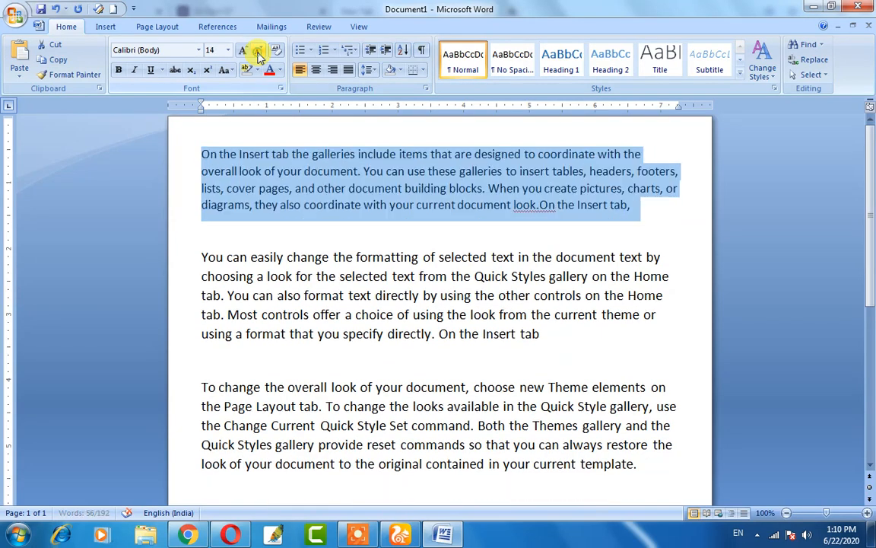
{"action": "left_click", "coordinate": [258, 54]}
{"action": "left_click", "coordinate": [257, 55]}
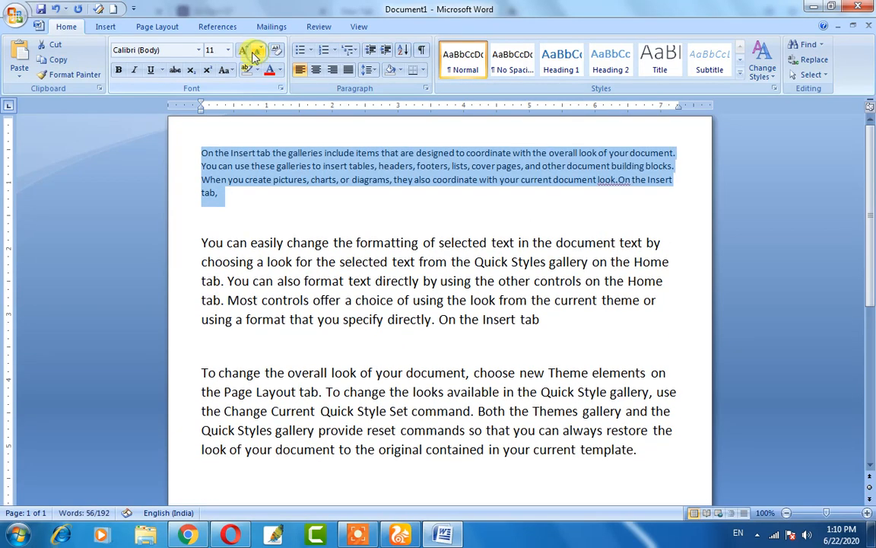
- Enlarge the first paragraph back up to 18 pt, then to 20 pt with Ctrl+Shift+>
{"action": "left_click", "coordinate": [242, 52]}
{"action": "left_click", "coordinate": [243, 53]}
{"action": "left_click", "coordinate": [242, 52]}
{"action": "left_click", "coordinate": [258, 52]}
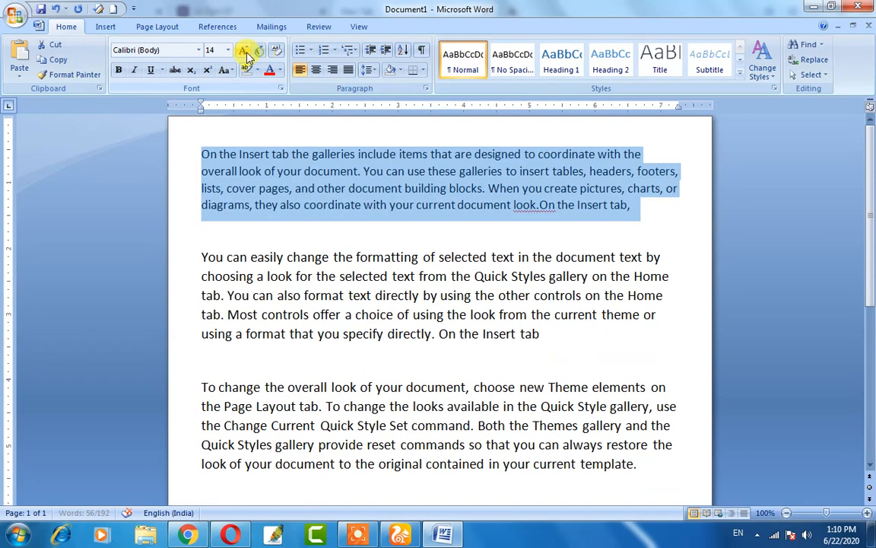
{"action": "left_click", "coordinate": [243, 51]}
{"action": "left_click", "coordinate": [242, 51]}
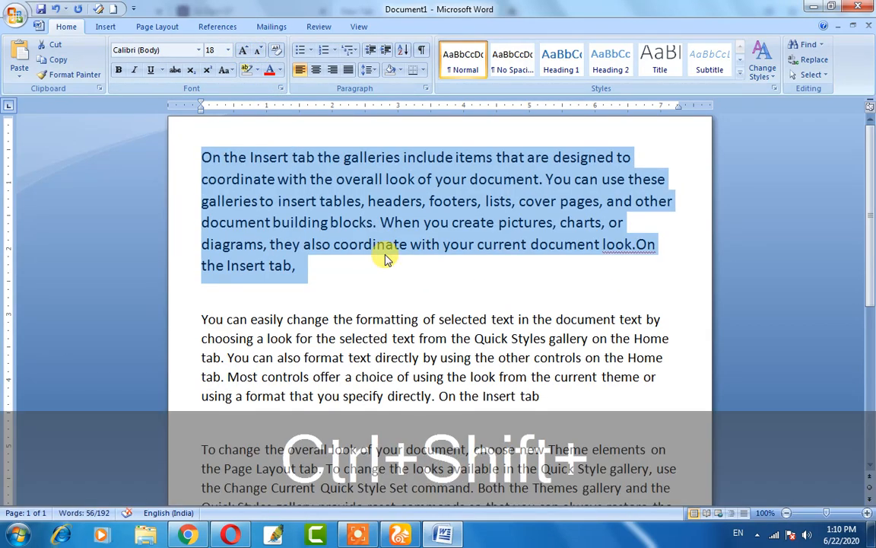
{"action": "key", "text": "ctrl+shift+period"}
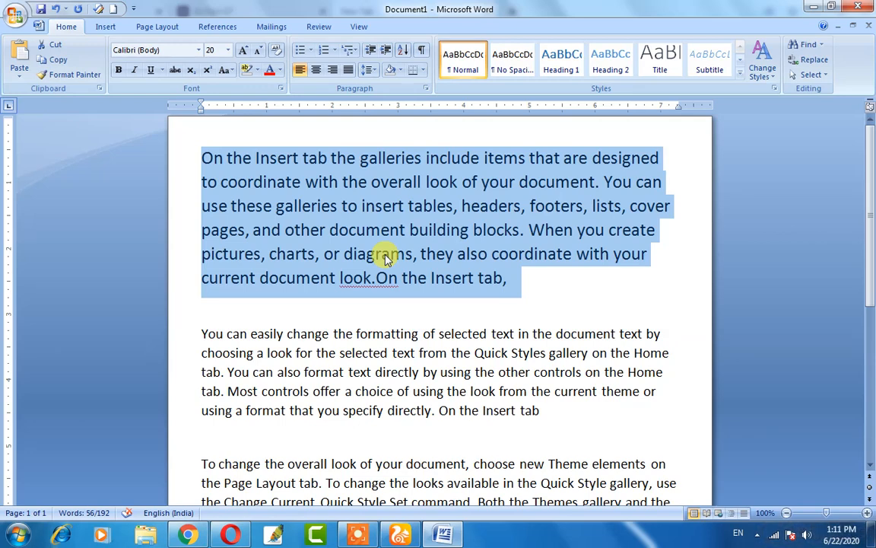
- Make 'You can' bold at the start of the second paragraph
{"action": "left_click", "coordinate": [396, 205]}
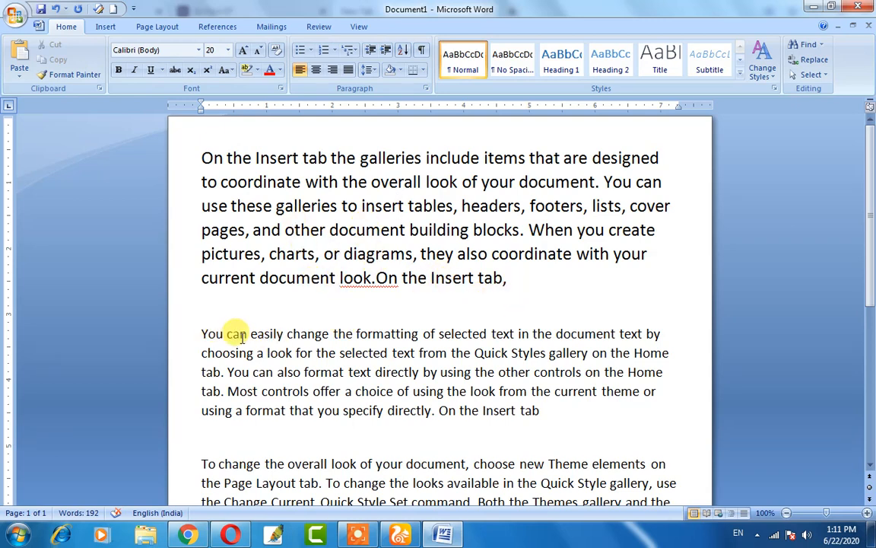
{"action": "left_click_drag", "start_coordinate": [235, 332], "coordinate": [205, 331]}
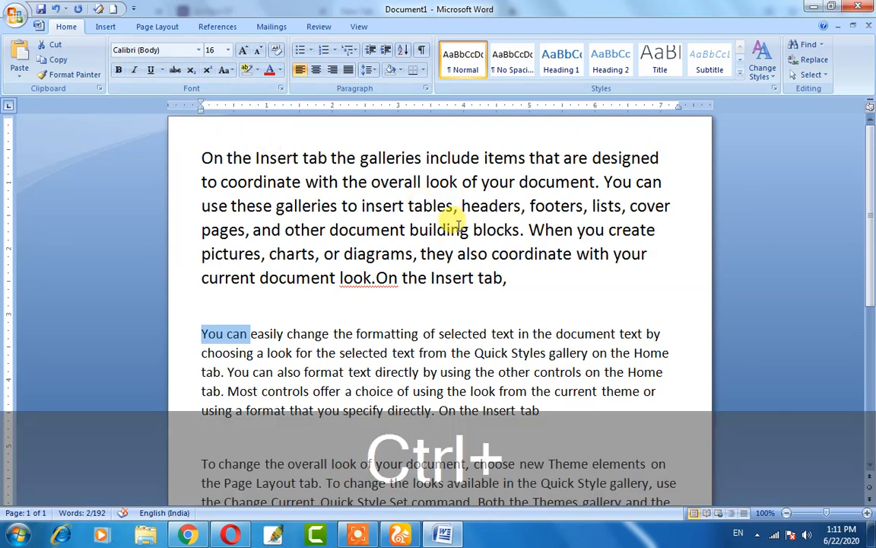
{"action": "key", "text": "ctrl+b"}
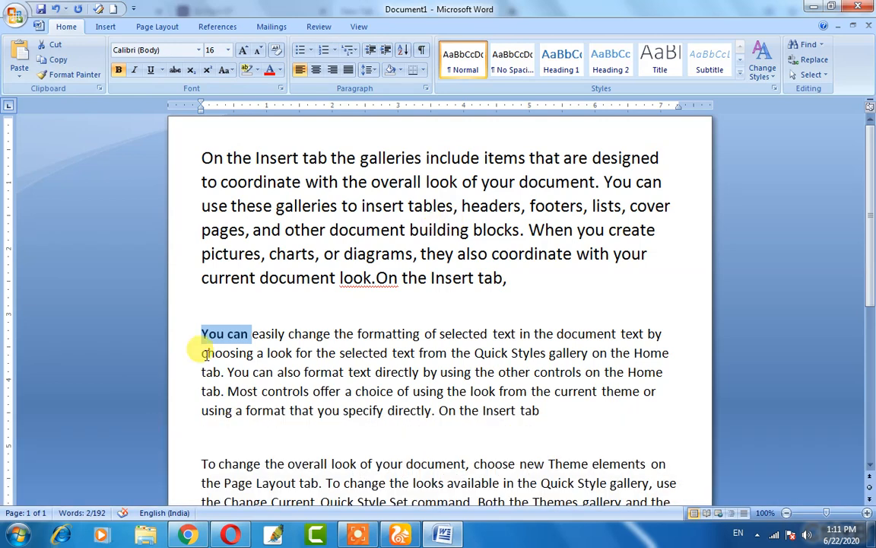
{"action": "left_click", "coordinate": [245, 335]}
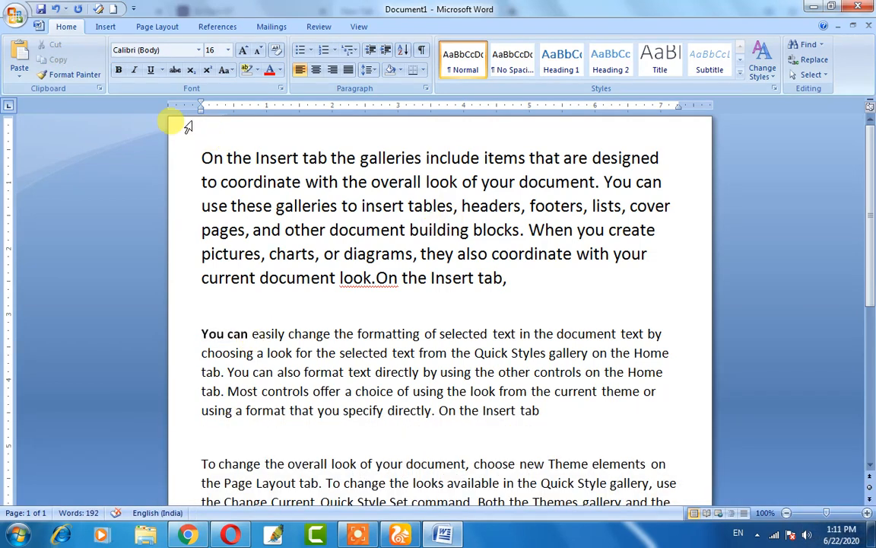
- Italicize the word 'easily' that follows 'You can'
{"action": "double_click", "coordinate": [268, 333]}
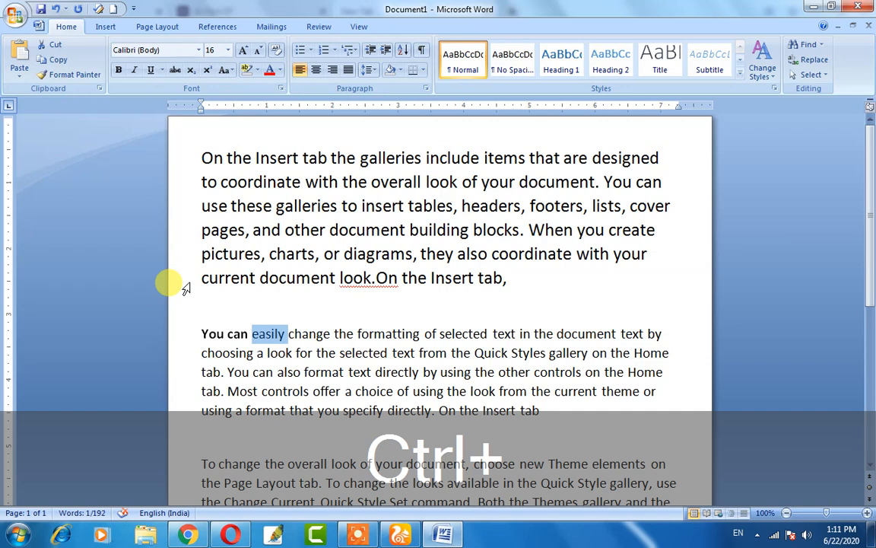
{"action": "key", "text": "ctrl+i"}
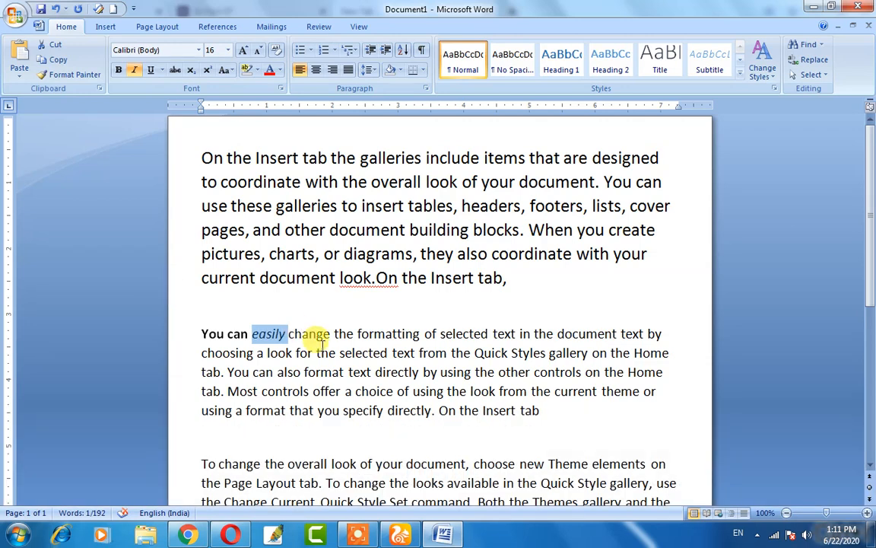
{"action": "left_click", "coordinate": [302, 344]}
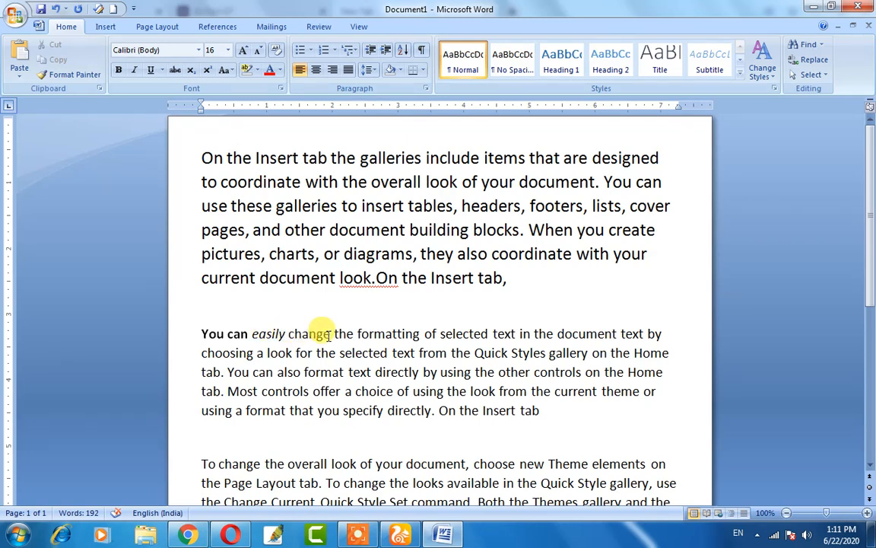
{"action": "left_click_drag", "start_coordinate": [330, 333], "coordinate": [202, 335]}
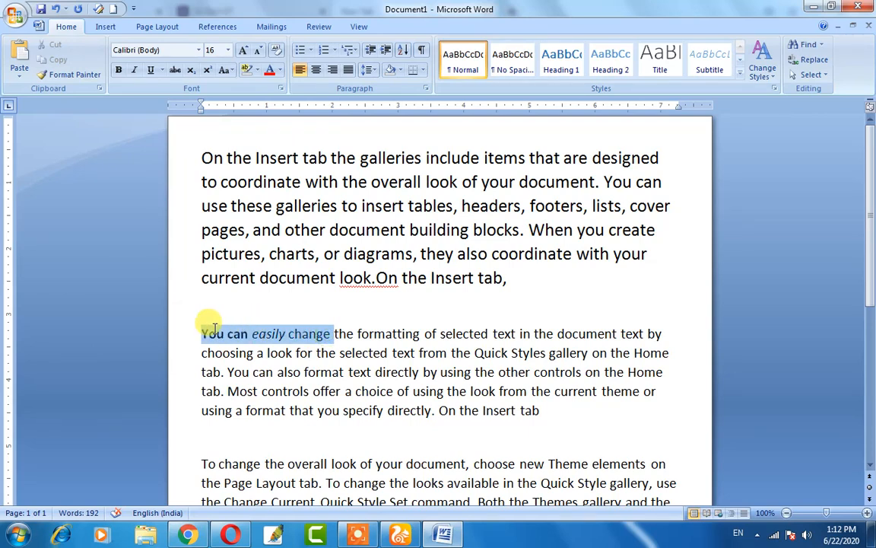
- Break the paragraph after 'change' so 'You can easily change' stands on its own line
{"action": "left_click", "coordinate": [330, 333]}
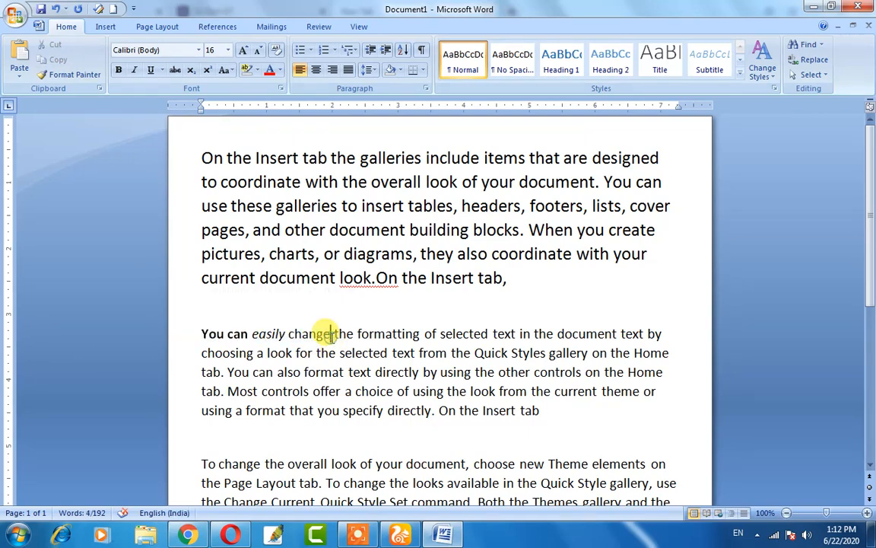
{"action": "key", "text": "Return"}
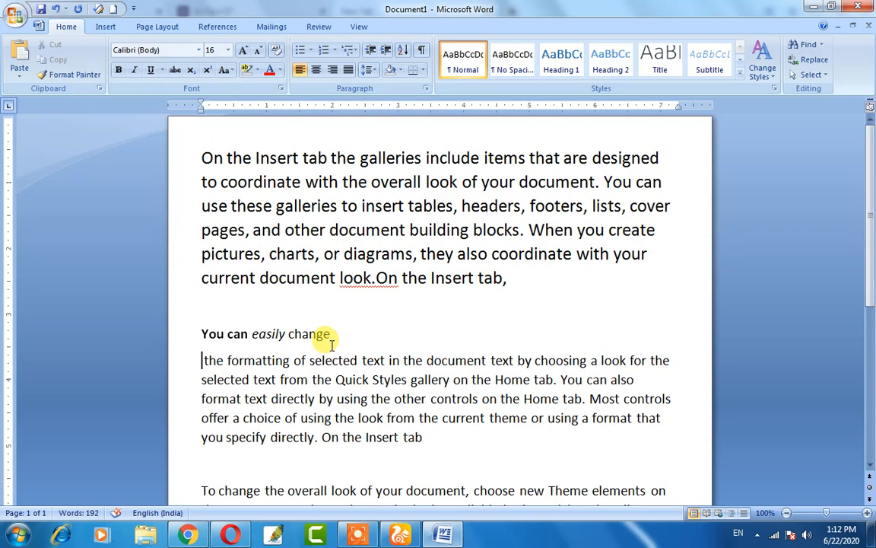
{"action": "left_click_drag", "start_coordinate": [330, 333], "coordinate": [209, 337]}
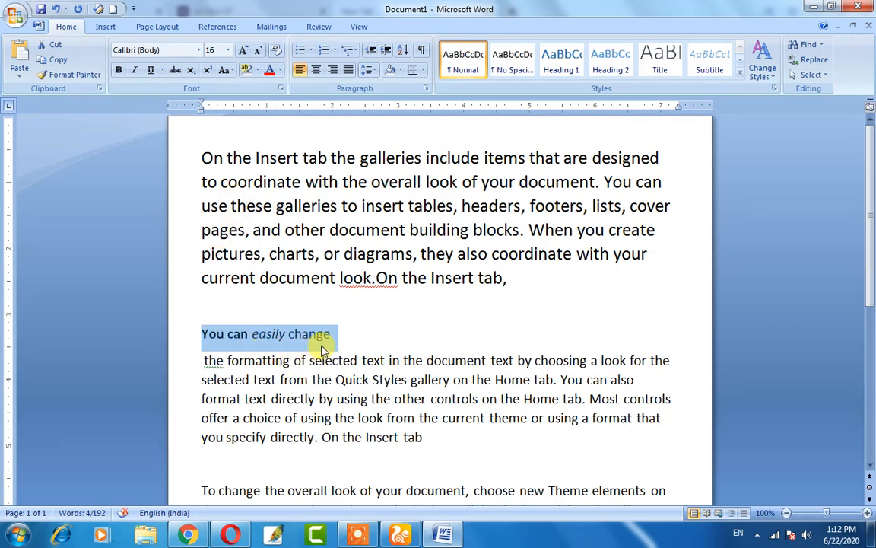
- Underline the line 'You can easily change' and change its underline style
{"action": "left_click", "coordinate": [150, 76]}
{"action": "key", "text": "ctrl+u"}
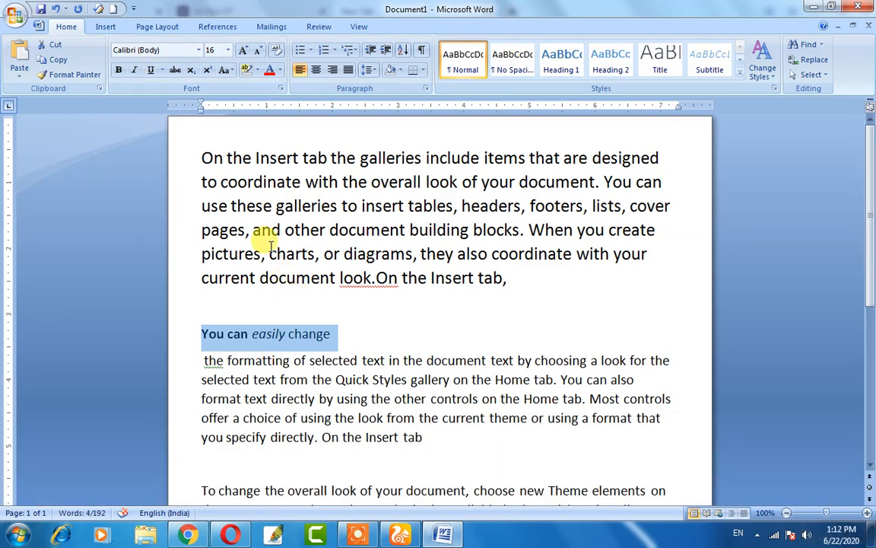
{"action": "key", "text": "ctrl+u"}
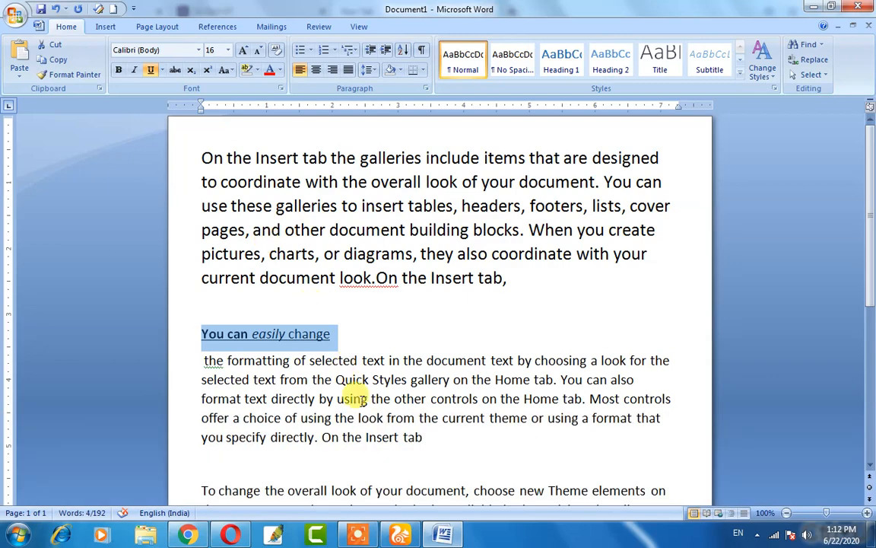
{"action": "left_click", "coordinate": [162, 70]}
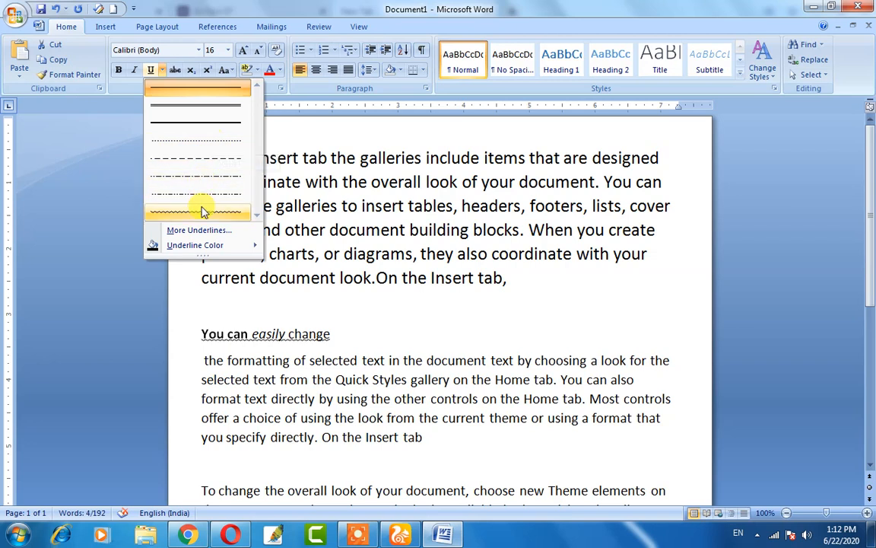
{"action": "left_click", "coordinate": [186, 107]}
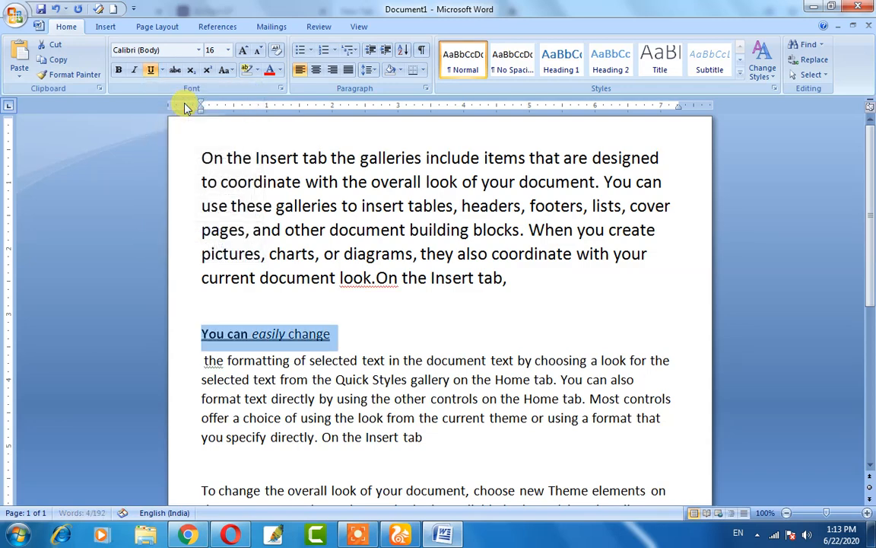
- Set the heading's underline colour to Dark Red
{"action": "left_click", "coordinate": [163, 68]}
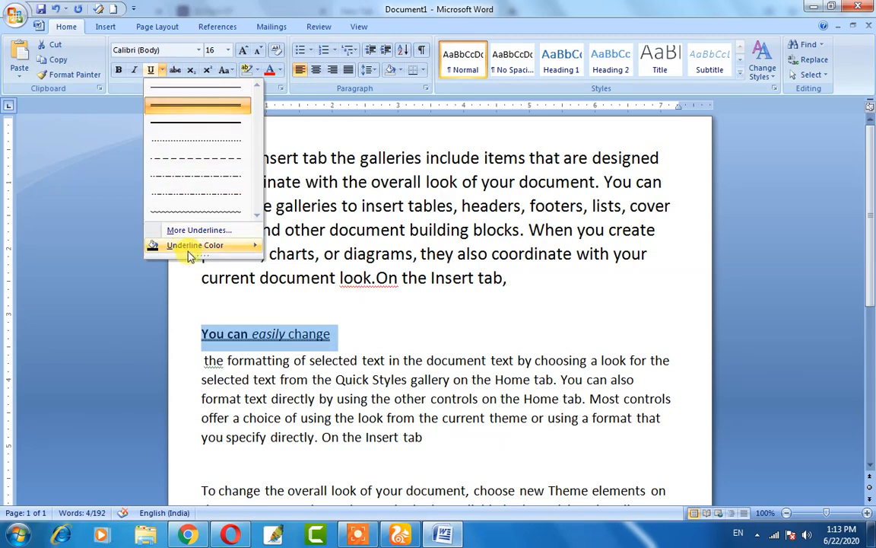
{"action": "mouse_move", "coordinate": [221, 249]}
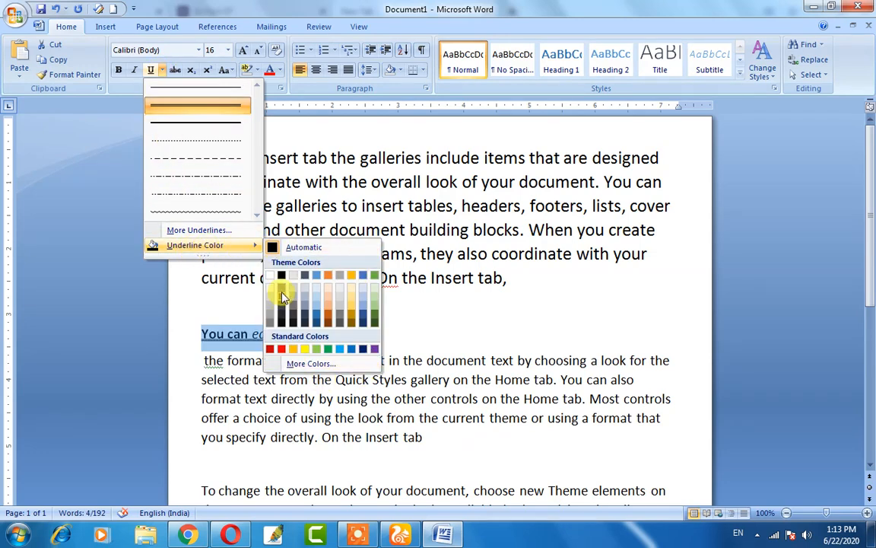
{"action": "left_click", "coordinate": [270, 349]}
{"action": "left_click", "coordinate": [312, 333]}
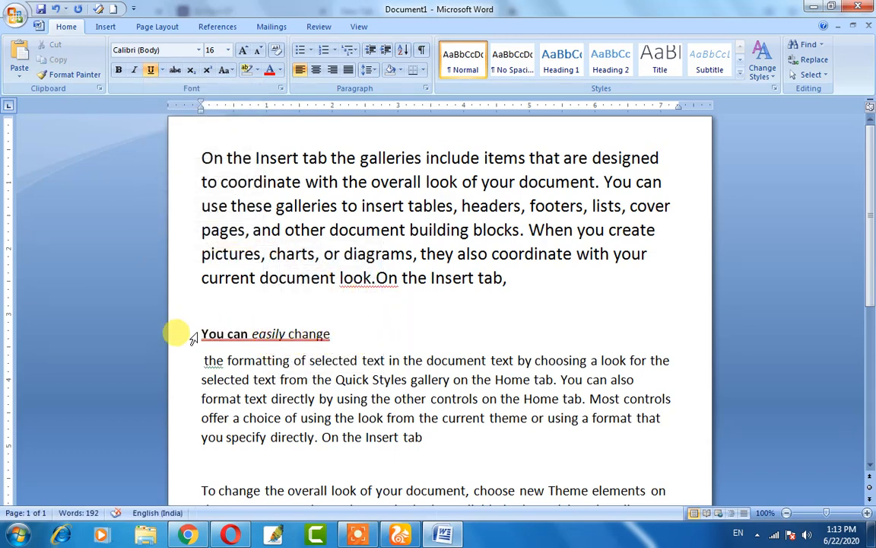
{"action": "left_click_drag", "start_coordinate": [339, 332], "coordinate": [188, 328]}
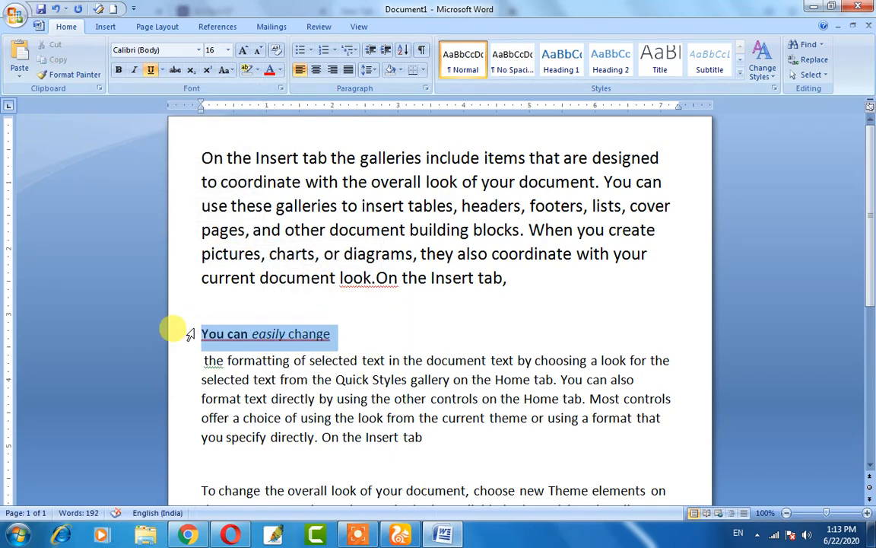
{"action": "left_click", "coordinate": [333, 336]}
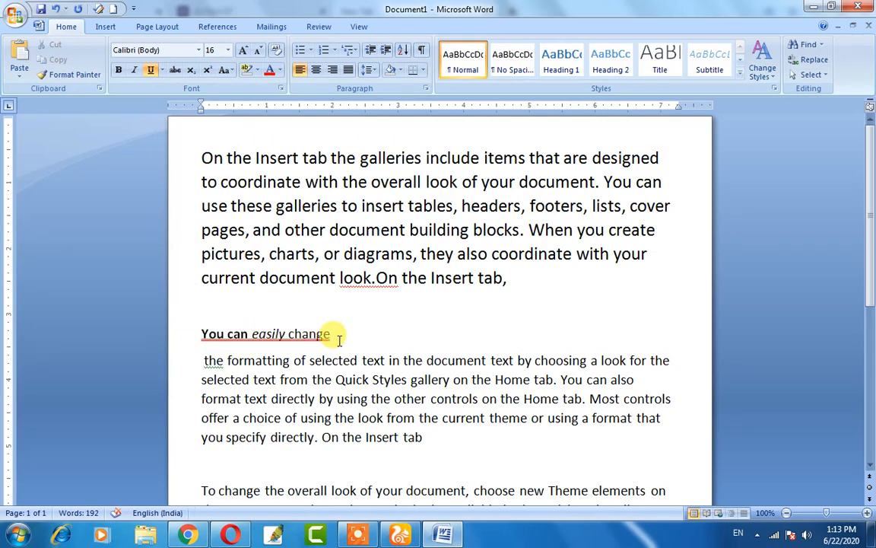
{"action": "left_click_drag", "start_coordinate": [335, 335], "coordinate": [216, 321]}
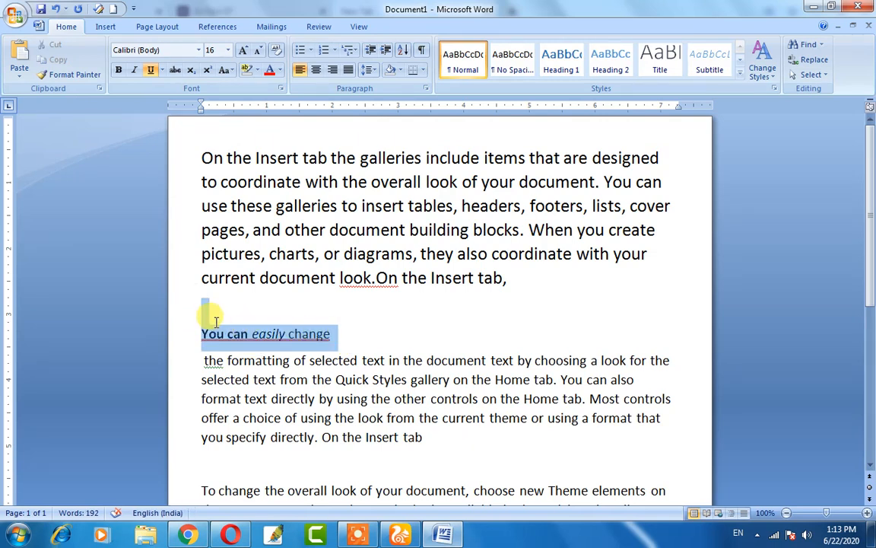
{"action": "left_click", "coordinate": [346, 334]}
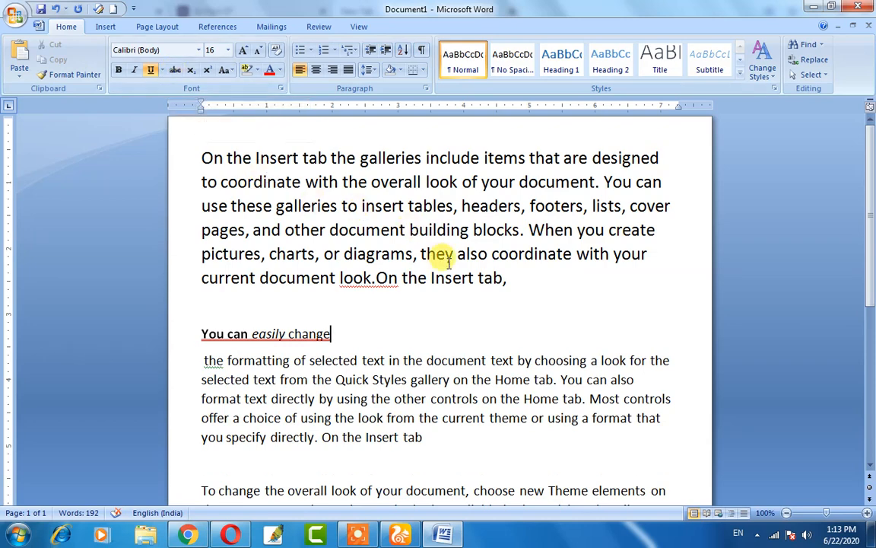
- Underline 'directly by using the other controls' in the body paragraph
{"action": "left_click", "coordinate": [373, 286]}
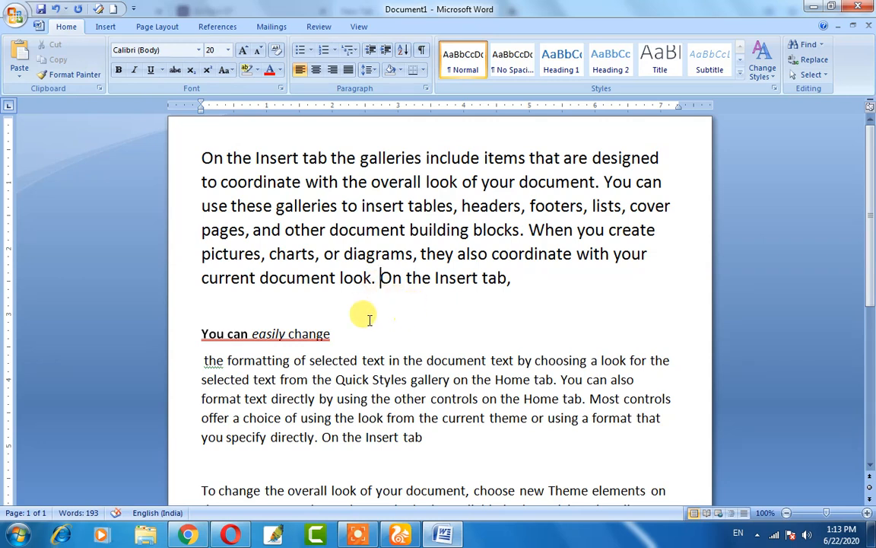
{"action": "left_click", "coordinate": [256, 310]}
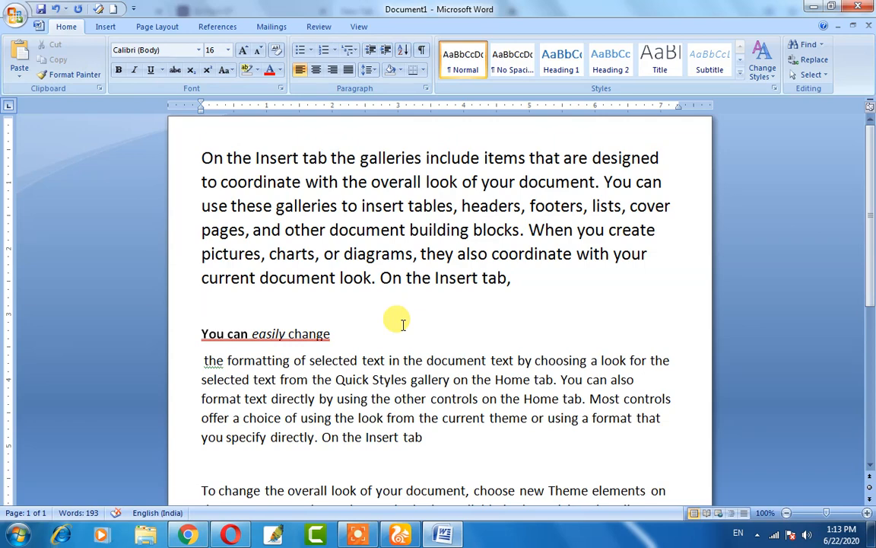
{"action": "scroll", "coordinate": [387, 319], "scroll_direction": "down", "scroll_amount": 1}
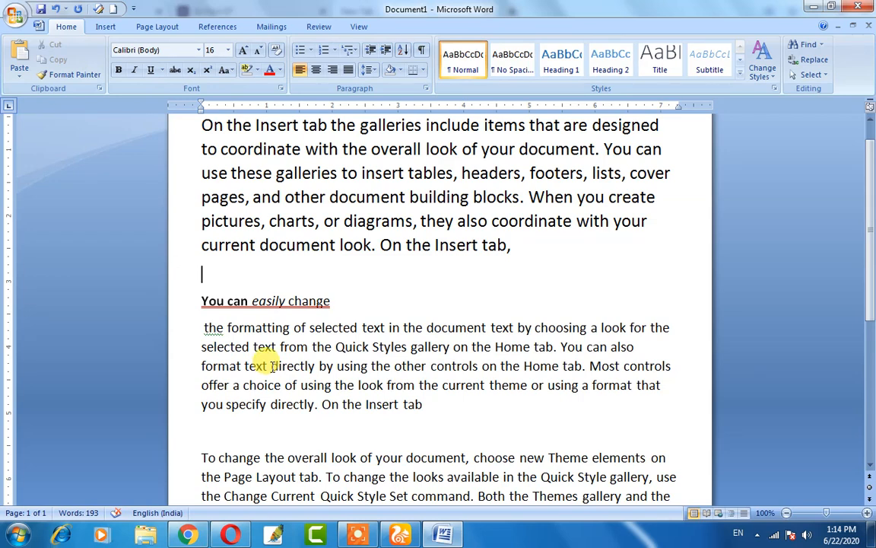
{"action": "left_click_drag", "start_coordinate": [272, 366], "coordinate": [458, 370]}
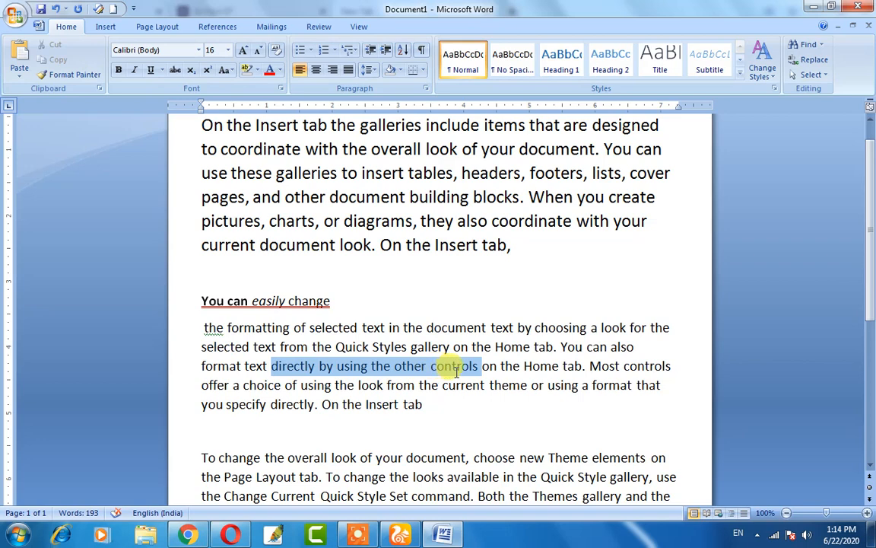
{"action": "left_click", "coordinate": [152, 70]}
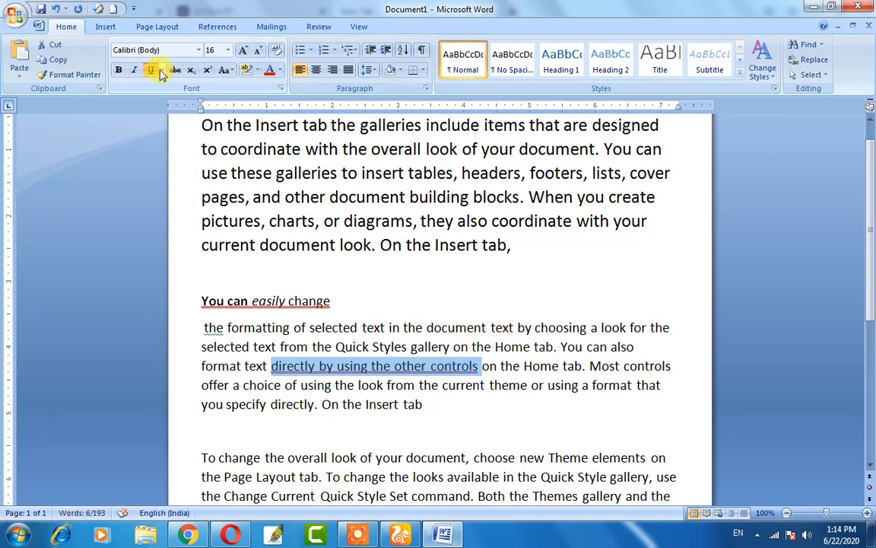
{"action": "left_click", "coordinate": [404, 384]}
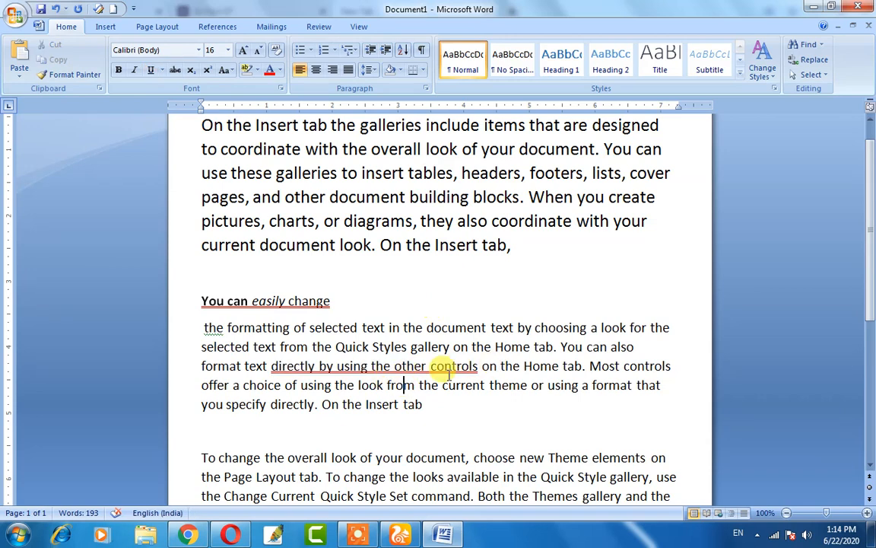
{"action": "scroll", "coordinate": [339, 365], "scroll_direction": "down", "scroll_amount": 1}
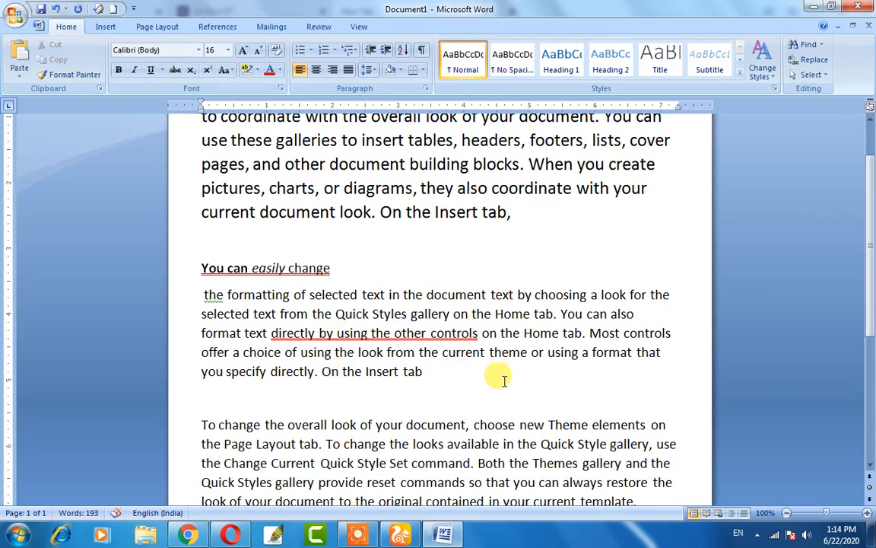
{"action": "scroll", "coordinate": [479, 365], "scroll_direction": "down", "scroll_amount": 1}
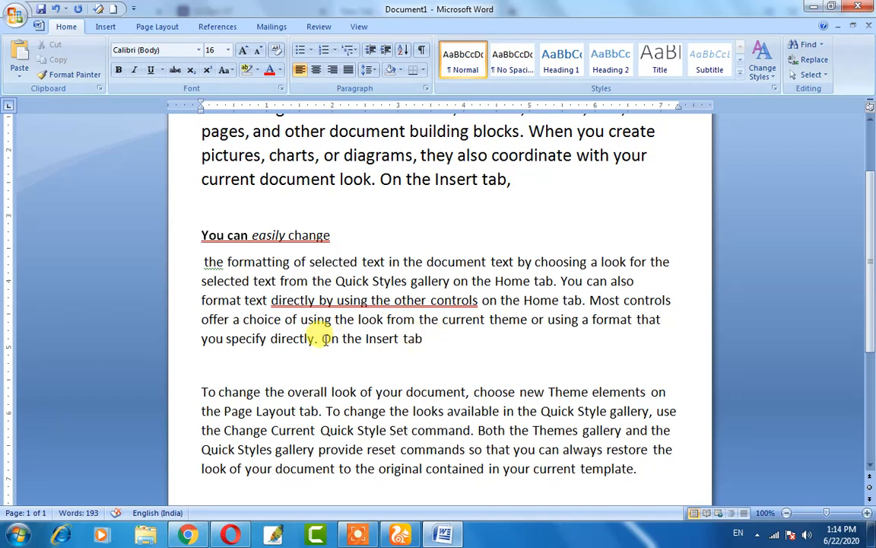
- Apply strikethrough to 'On the Insert tab' at the end of the second paragraph
{"action": "left_click_drag", "start_coordinate": [322, 339], "coordinate": [414, 344]}
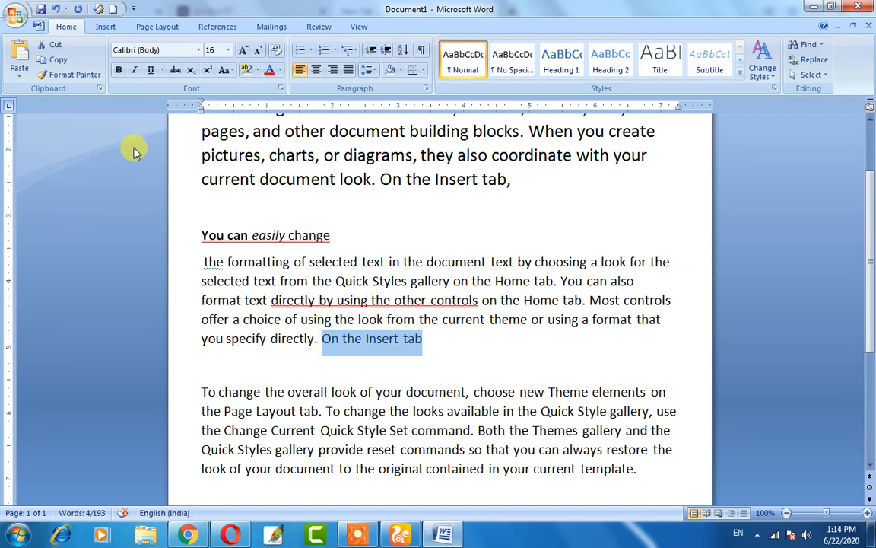
{"action": "left_click", "coordinate": [175, 71]}
{"action": "left_click", "coordinate": [433, 346]}
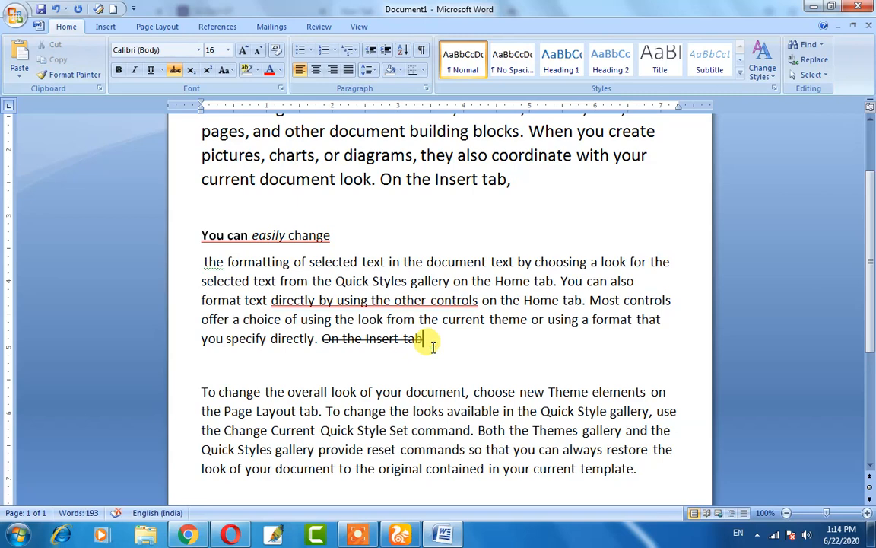
{"action": "left_click_drag", "start_coordinate": [196, 235], "coordinate": [410, 336]}
{"action": "left_click_drag", "start_coordinate": [270, 302], "coordinate": [475, 308]}
{"action": "left_click", "coordinate": [426, 345]}
{"action": "left_click_drag", "start_coordinate": [426, 344], "coordinate": [324, 340]}
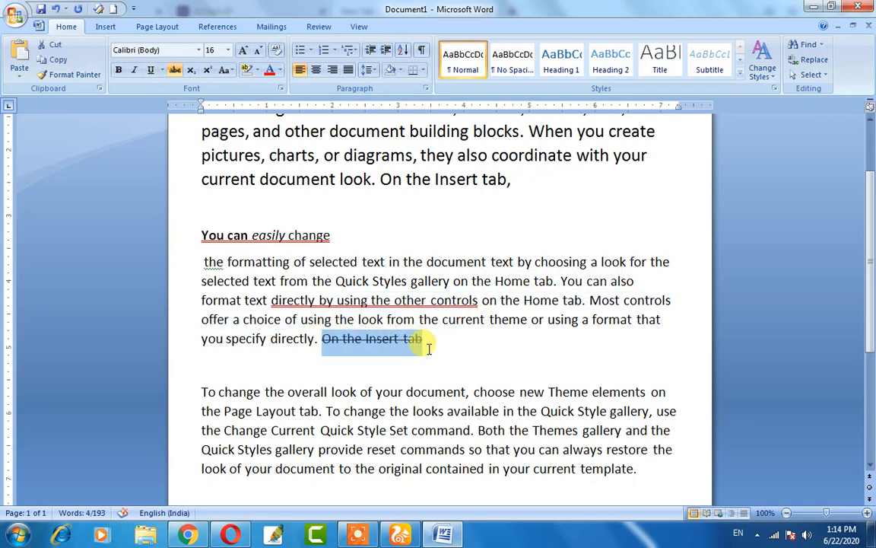
{"action": "left_click", "coordinate": [423, 346]}
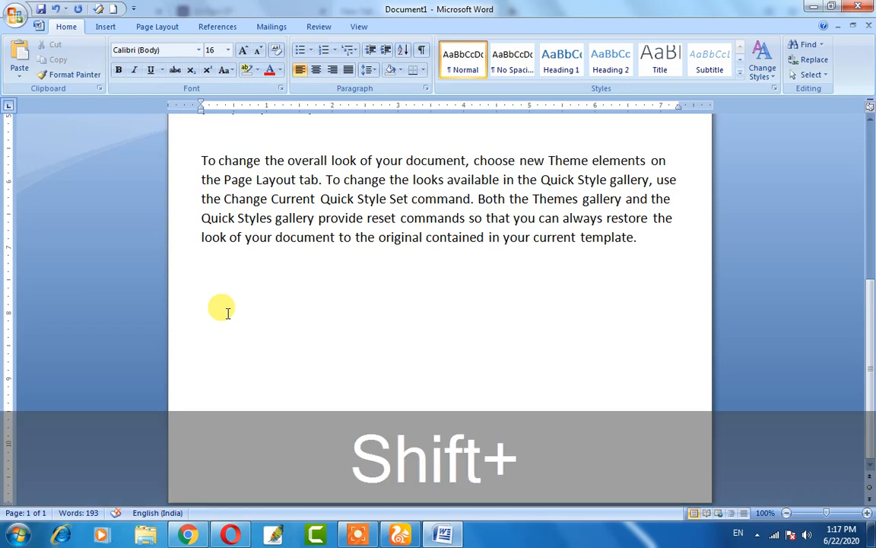
- Type 'H2O' on the empty line below the last paragraph
{"action": "type", "text": "H2"}
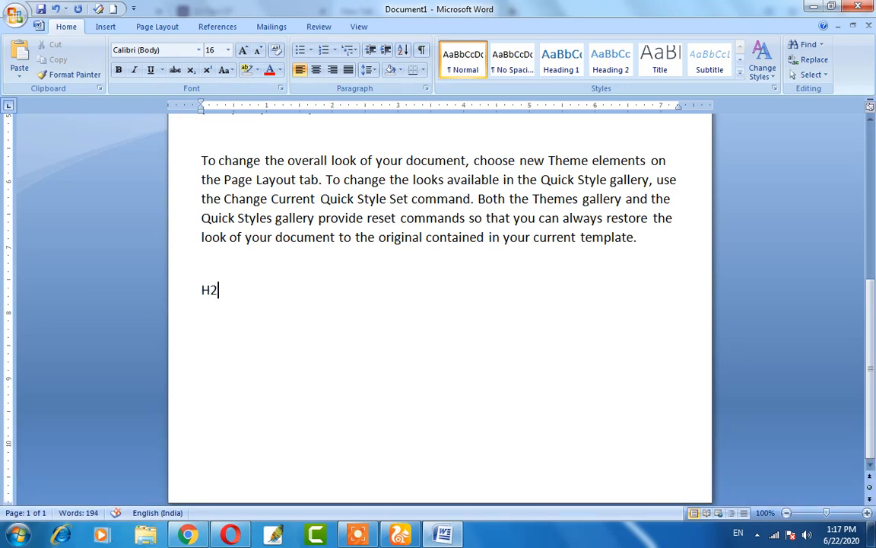
{"action": "type", "text": "o"}
{"action": "key", "text": "BackSpace"}
{"action": "type", "text": "O"}
{"action": "key", "text": "Left"}
{"action": "key", "text": "Left"}
{"action": "key", "text": "Left"}
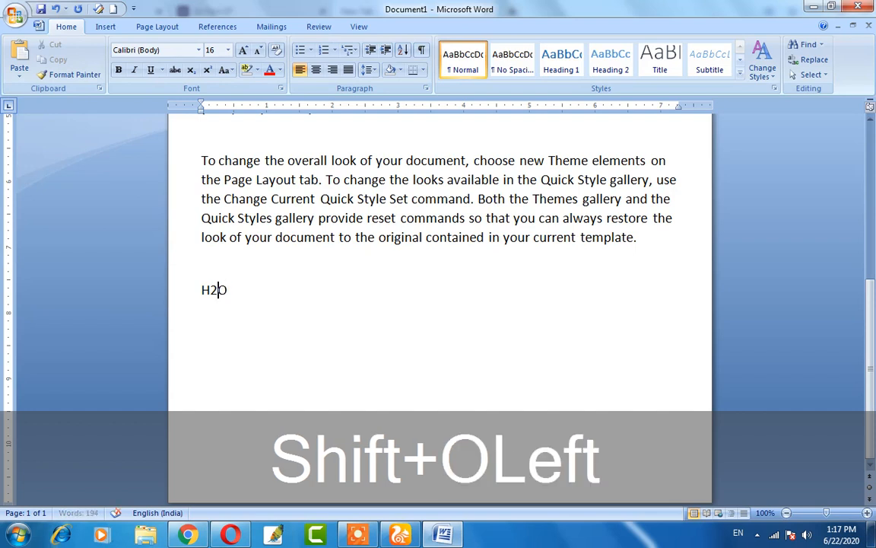
{"action": "key", "text": "Right"}
{"action": "key", "text": "Right"}
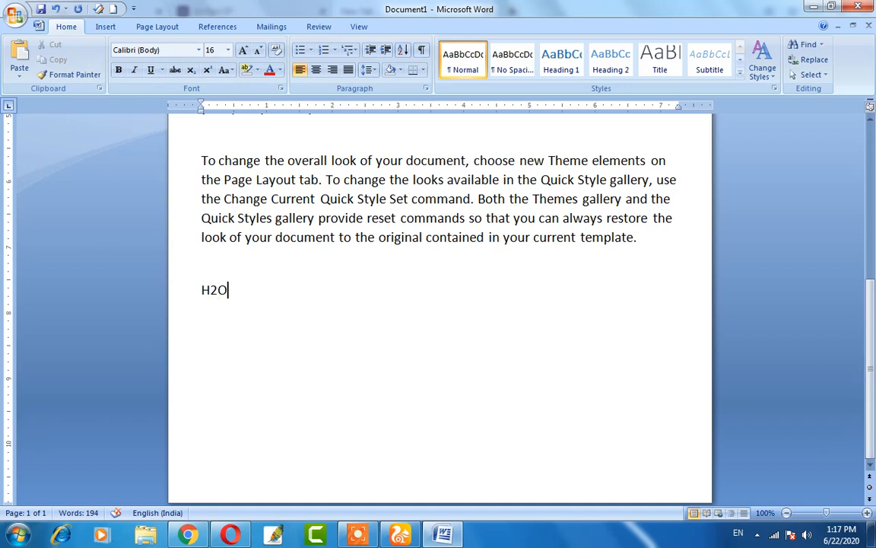
- Enlarge H2O to 48 pt
{"action": "key", "text": "ctrl+shift+Left"}
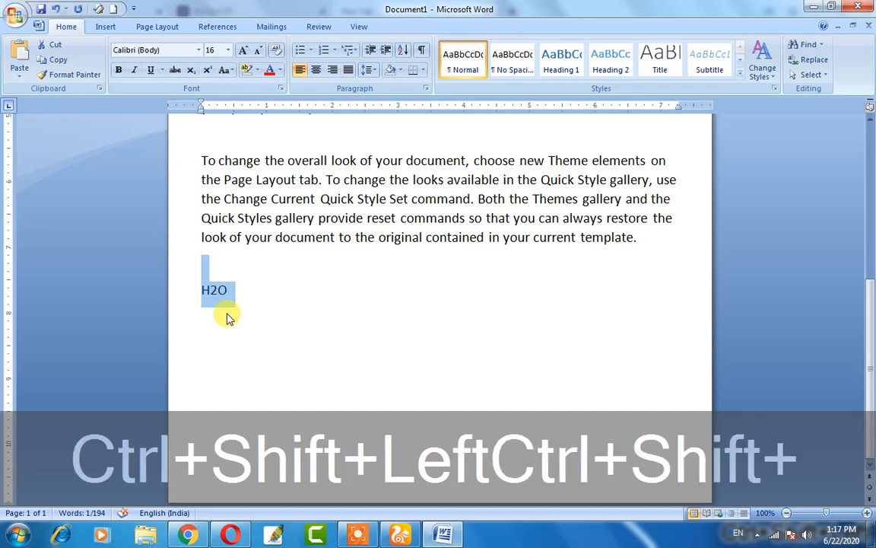
{"action": "key", "text": "ctrl+shift+Right"}
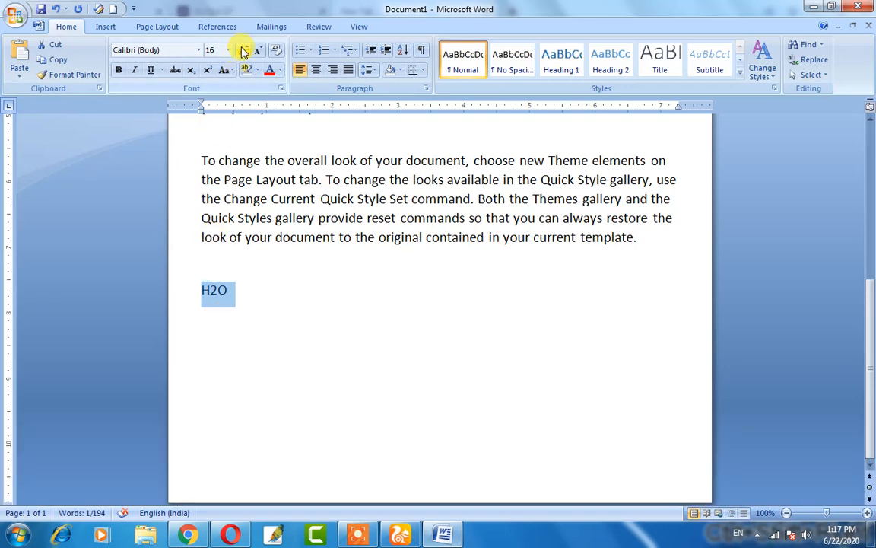
{"action": "left_click", "coordinate": [244, 51]}
{"action": "left_click", "coordinate": [244, 50]}
{"action": "left_click", "coordinate": [243, 50]}
{"action": "left_click", "coordinate": [244, 50]}
{"action": "left_click", "coordinate": [244, 50]}
{"action": "left_click", "coordinate": [243, 50]}
{"action": "left_click", "coordinate": [243, 50]}
{"action": "left_click", "coordinate": [244, 50]}
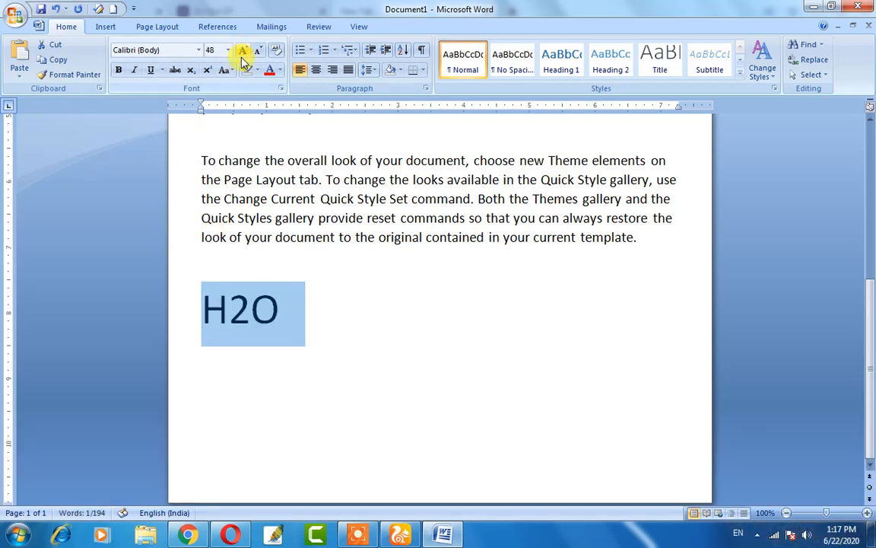
{"action": "left_click", "coordinate": [245, 310]}
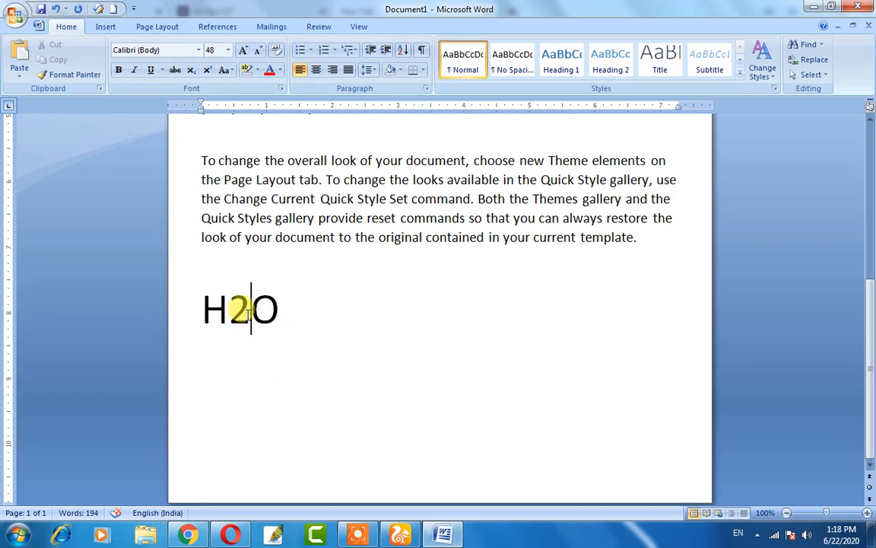
- Make the 2 in H2O a subscript so it reads H₂O
{"action": "left_click_drag", "start_coordinate": [248, 312], "coordinate": [228, 308]}
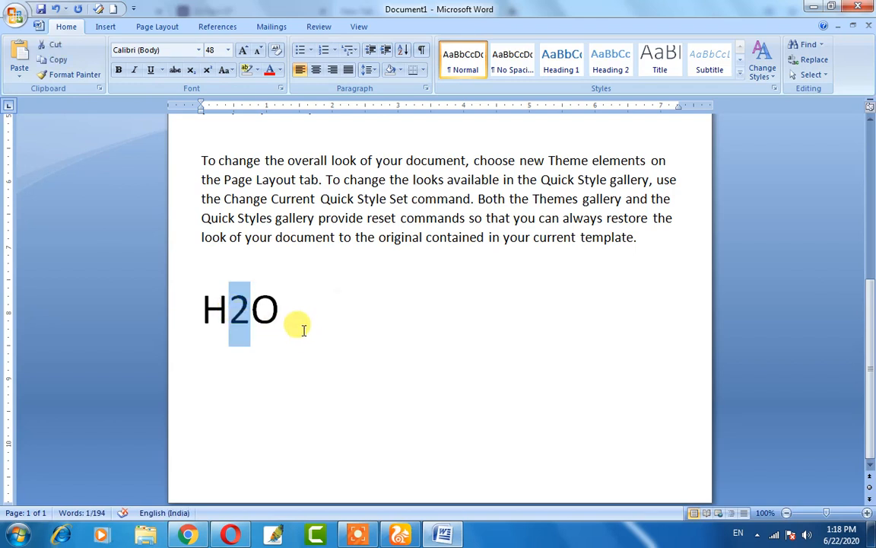
{"action": "left_click", "coordinate": [192, 71]}
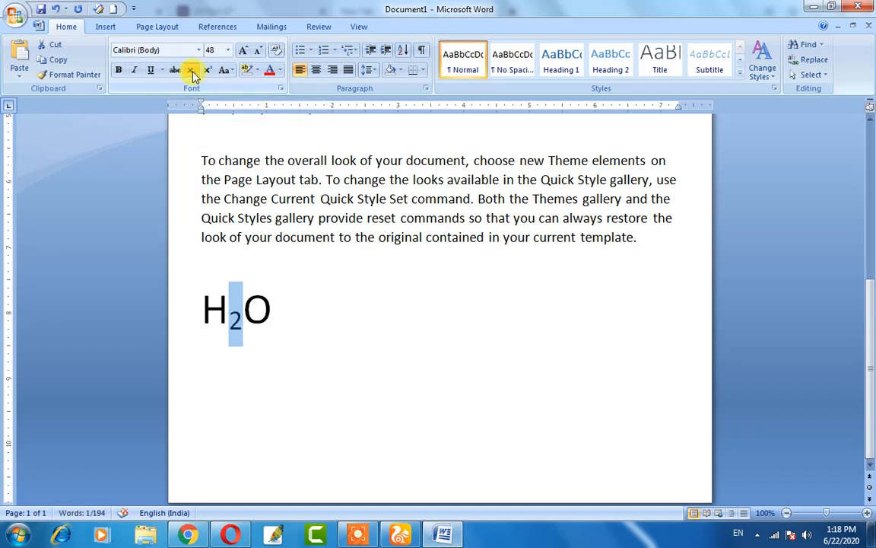
{"action": "left_click", "coordinate": [276, 315]}
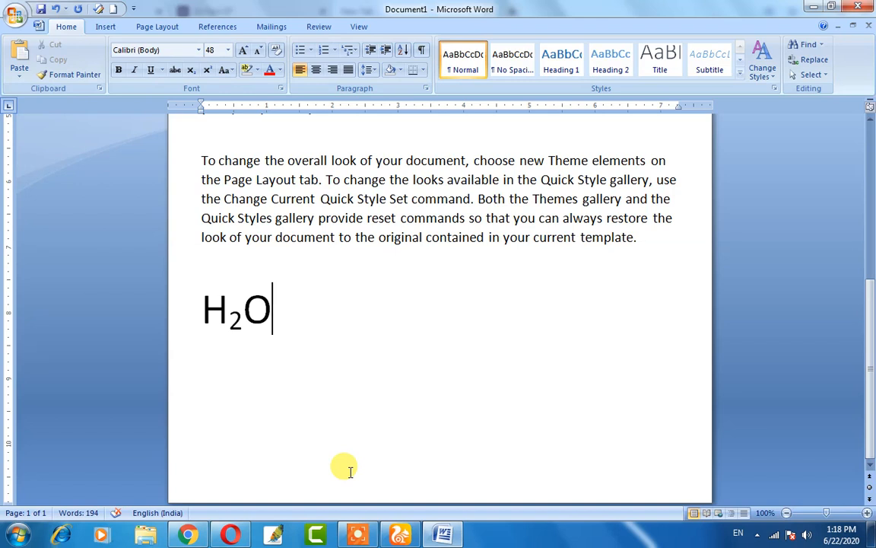
- Add a '10th' line below H₂O with its 'th' made superscript
{"action": "key", "text": "Return"}
{"action": "type", "text": "1"}
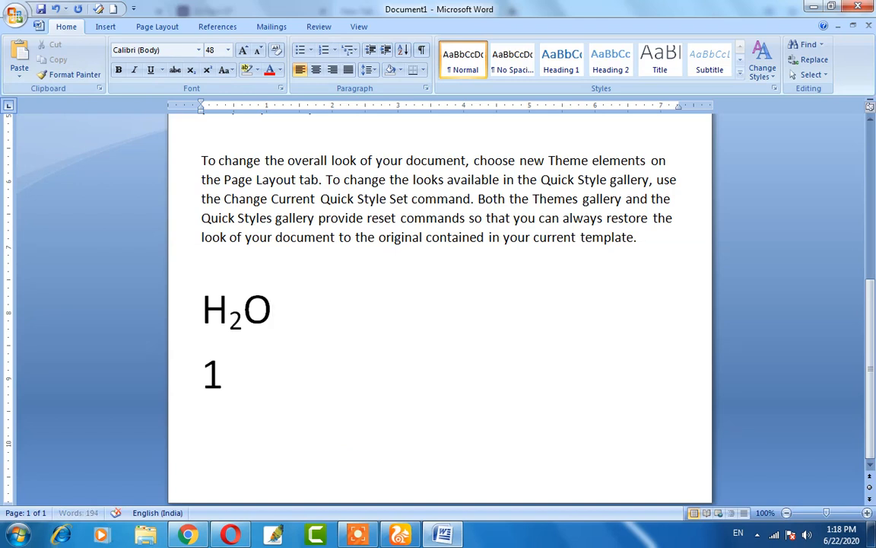
{"action": "type", "text": "0th"}
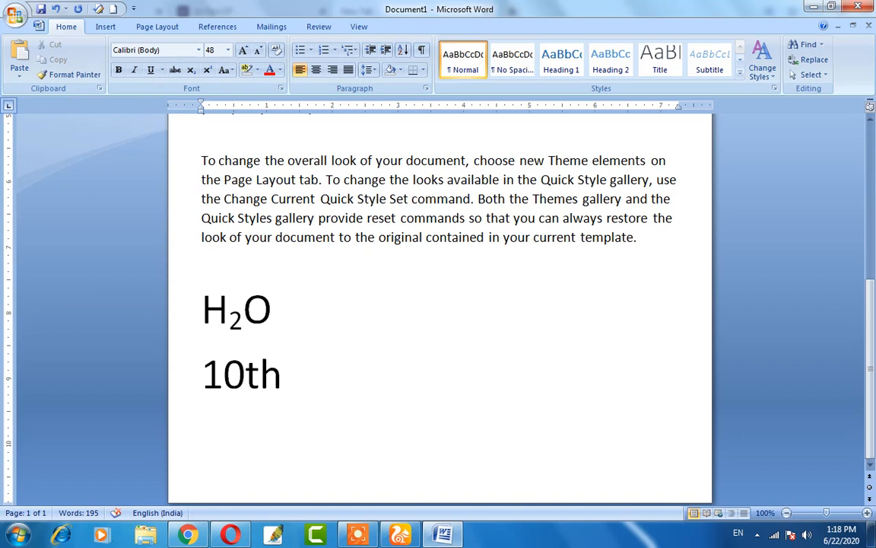
{"action": "key", "text": "Left"}
{"action": "key", "text": "Left"}
{"action": "key", "text": "ctrl+shift+Right"}
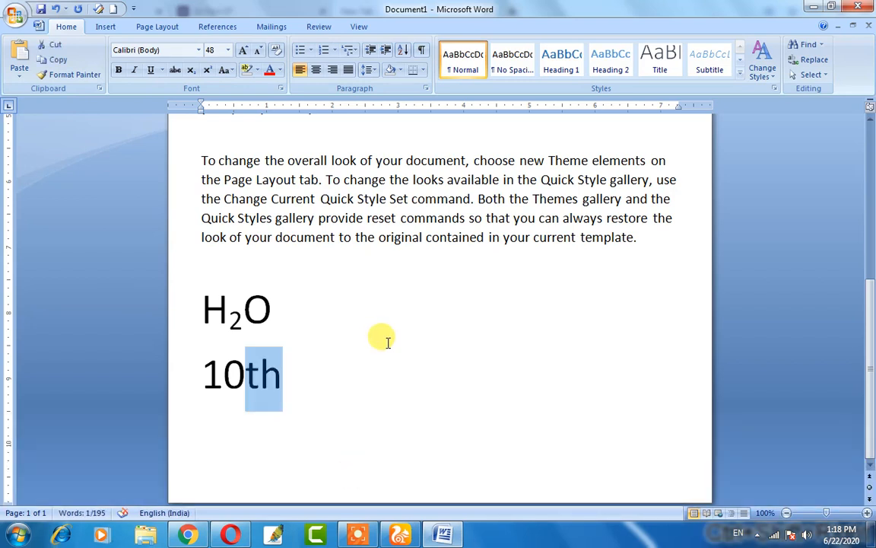
{"action": "left_click", "coordinate": [208, 70]}
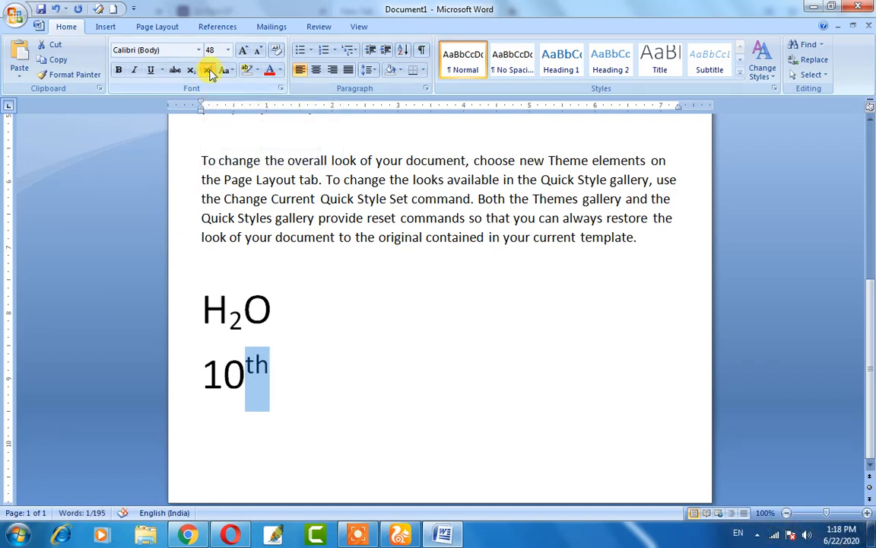
{"action": "left_click", "coordinate": [288, 382]}
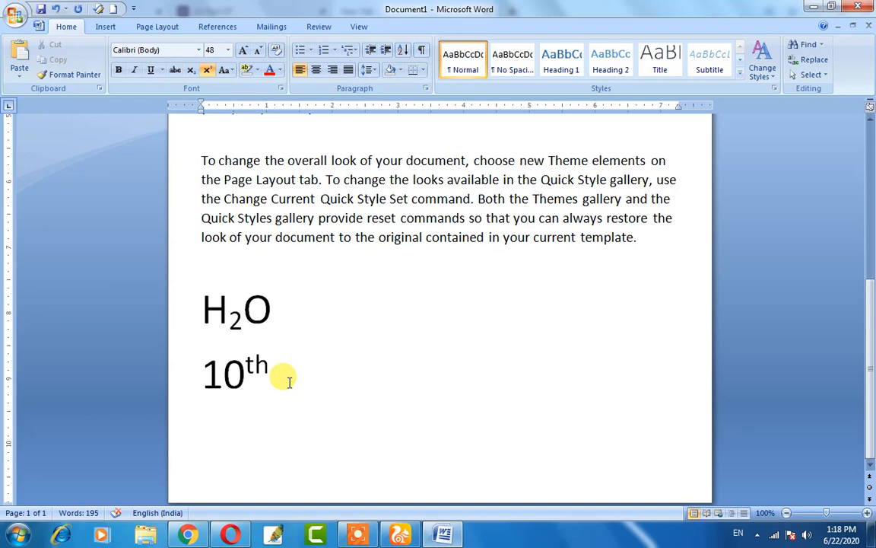
{"action": "key", "text": "ctrl+z"}
- Add a '12th' line beneath, superscripting its 'th' and then undoing it
{"action": "key", "text": "Return"}
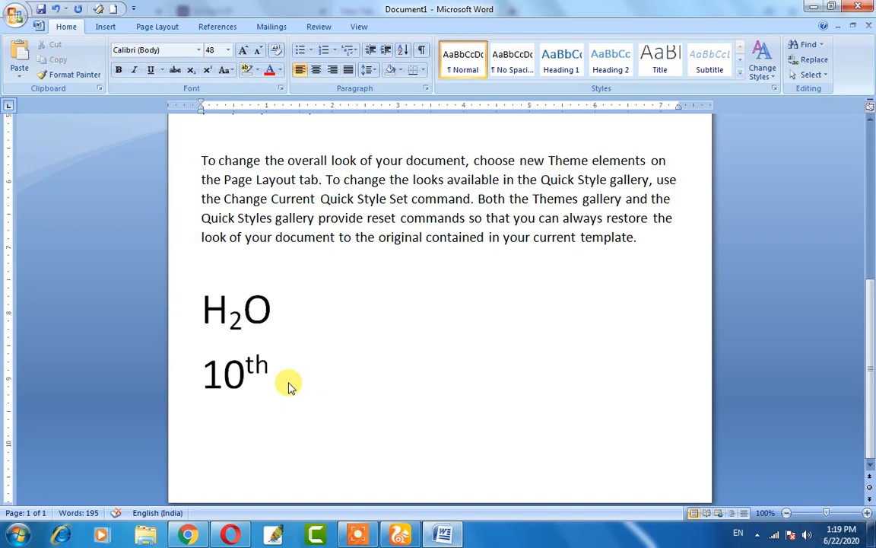
{"action": "type", "text": "12th"}
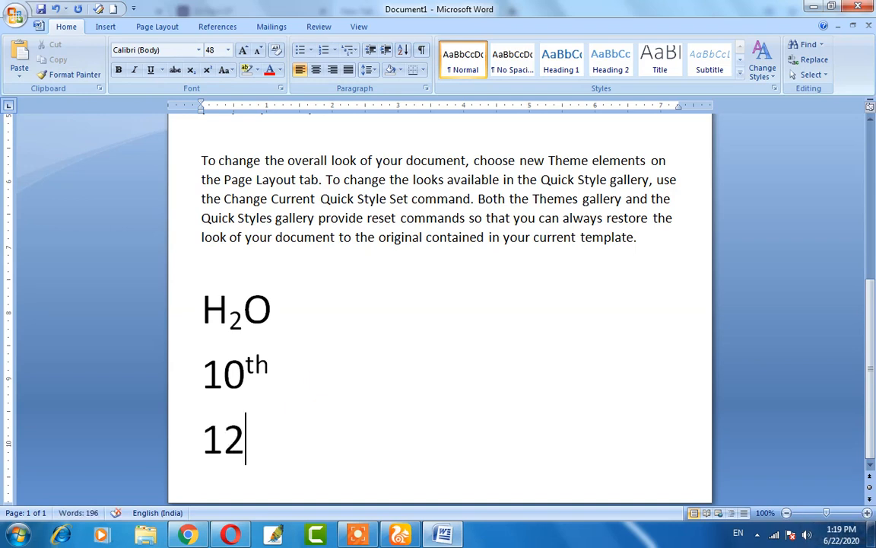
{"action": "key", "text": "Left"}
{"action": "key", "text": "Left"}
{"action": "key", "text": "ctrl+shift+Right"}
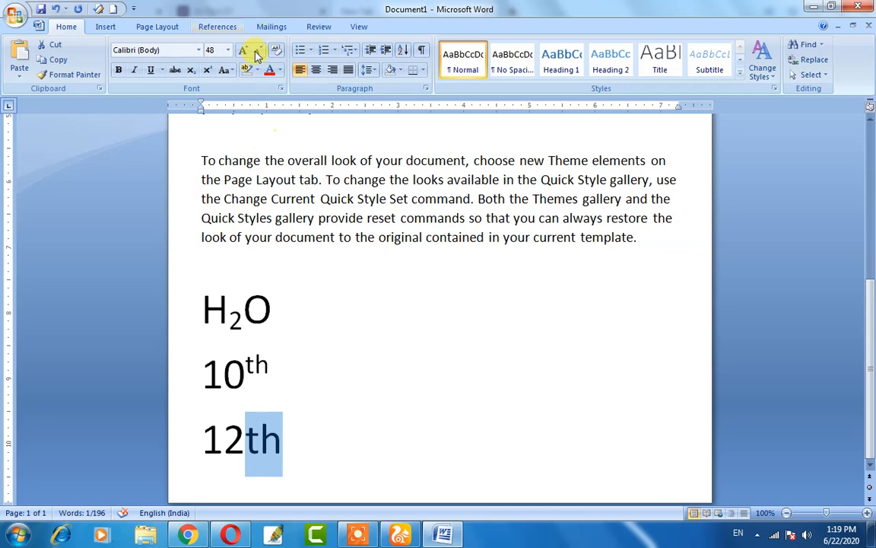
{"action": "left_click", "coordinate": [211, 70]}
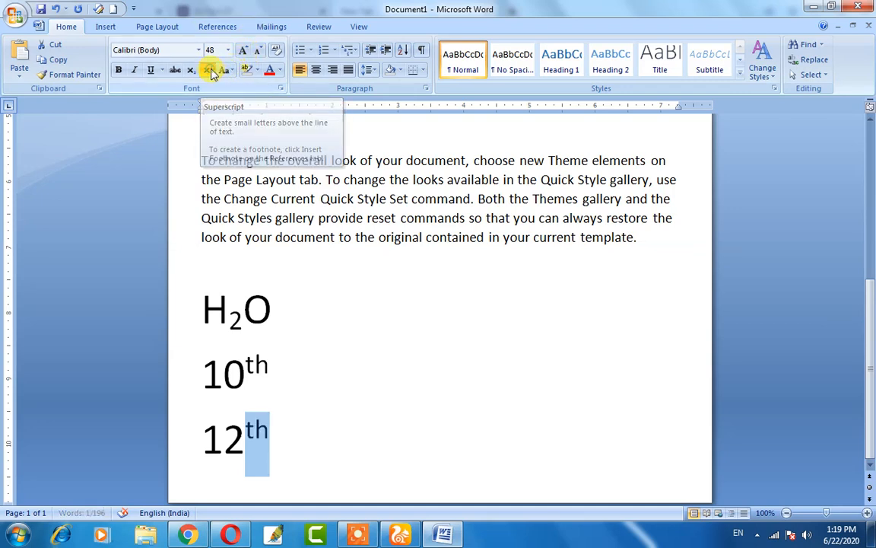
{"action": "left_click", "coordinate": [294, 452]}
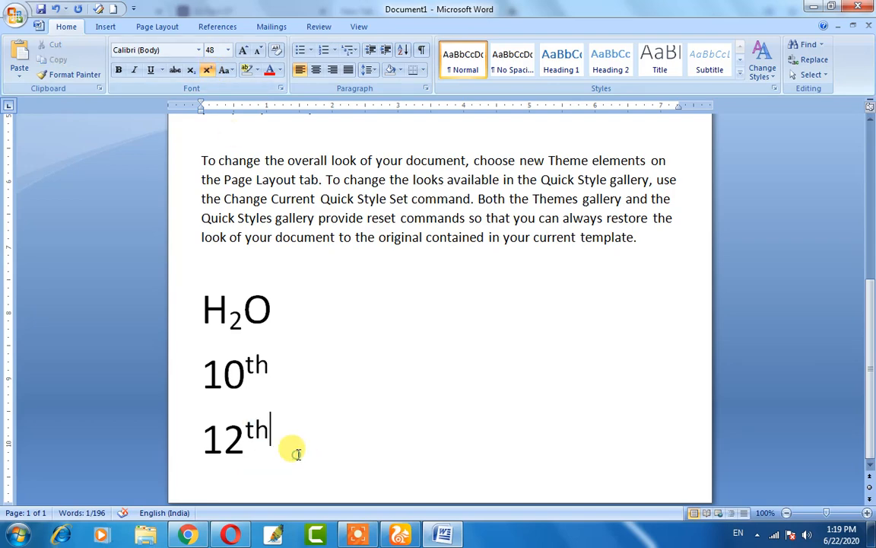
{"action": "key", "text": "ctrl+z"}
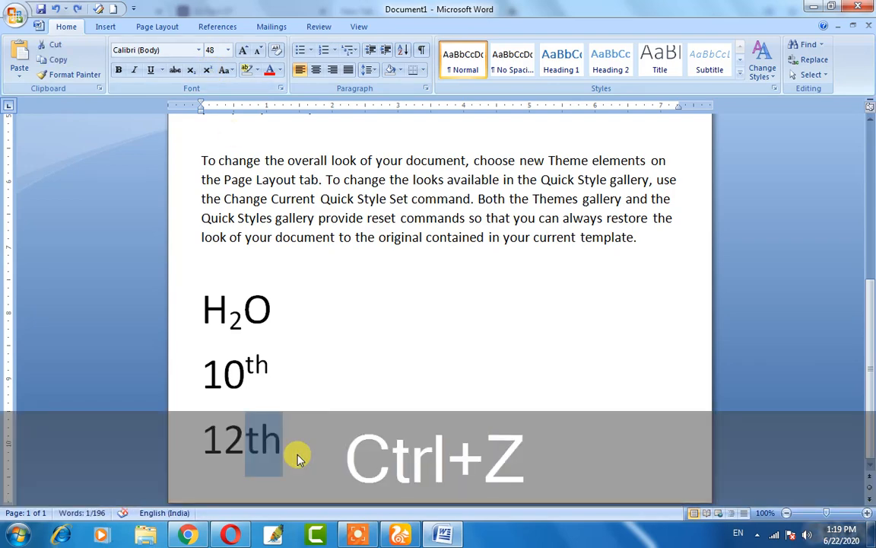
- Add a new CO2 line below the 12th line, with the 2 formatted as subscript
{"action": "left_click", "coordinate": [298, 454]}
{"action": "key", "text": "Return"}
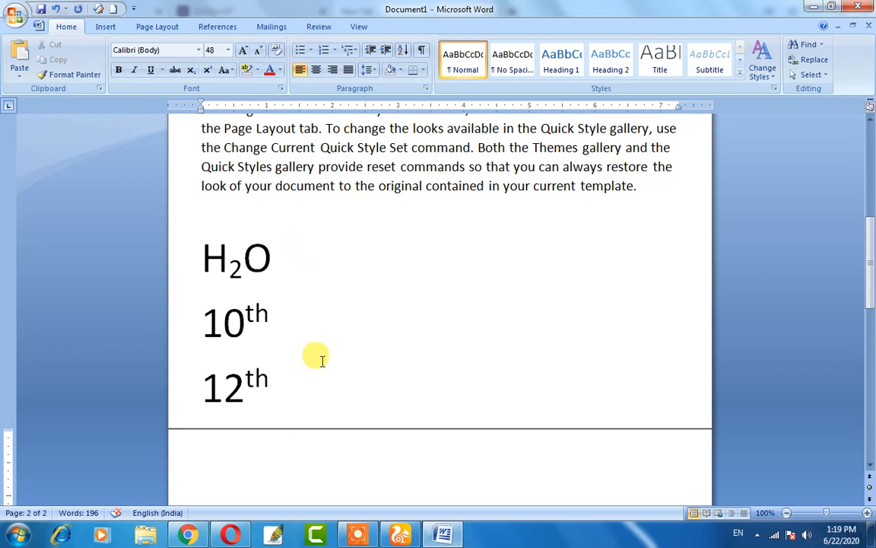
{"action": "type", "text": "c"}
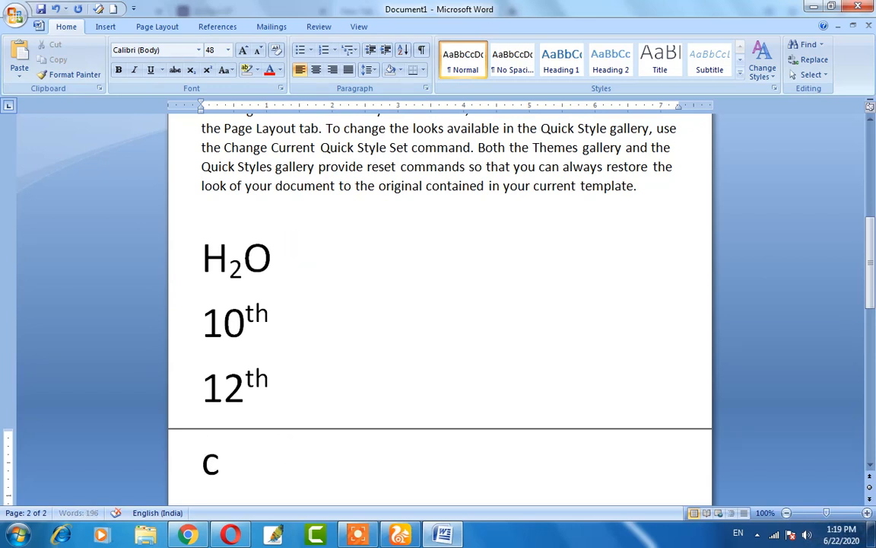
{"action": "type", "text": "o"}
{"action": "key", "text": "BackSpace"}
{"action": "key", "text": "BackSpace"}
{"action": "type", "text": "CO2"}
{"action": "key", "text": "Left"}
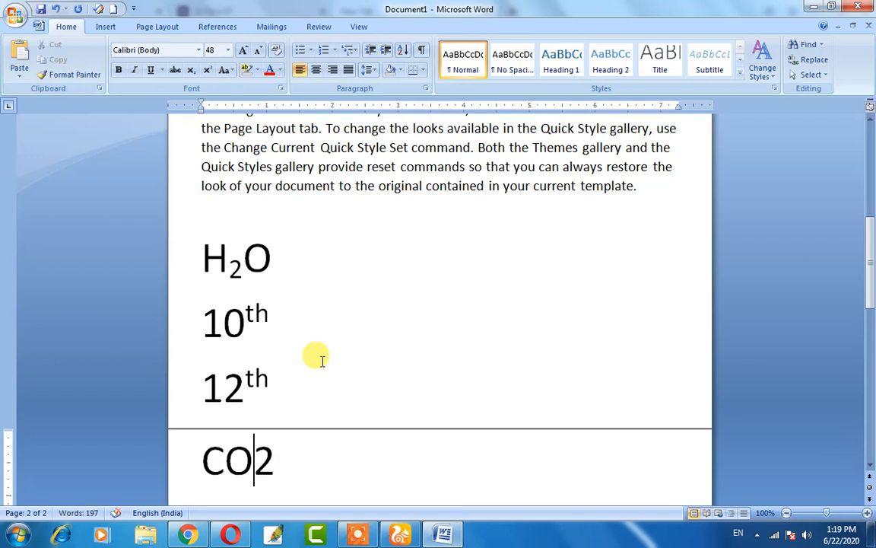
{"action": "key", "text": "ctrl+shift+Right"}
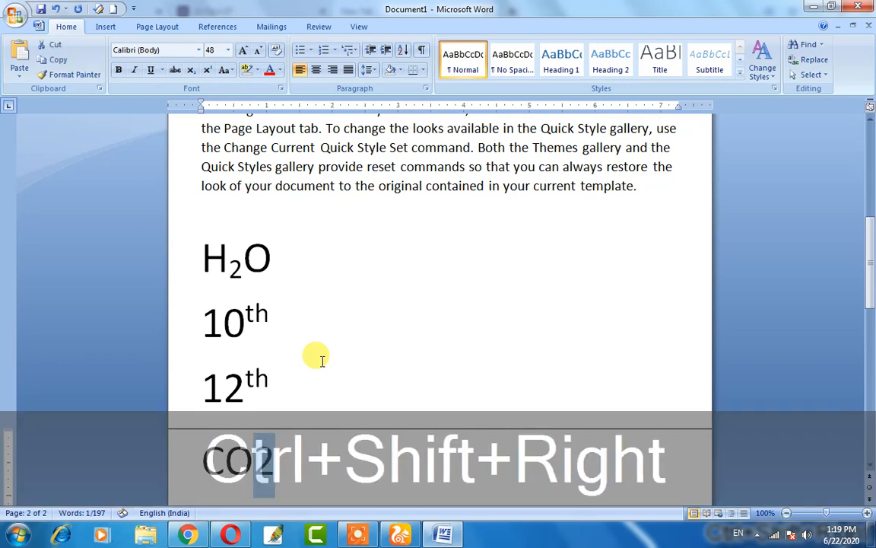
{"action": "left_click", "coordinate": [193, 71]}
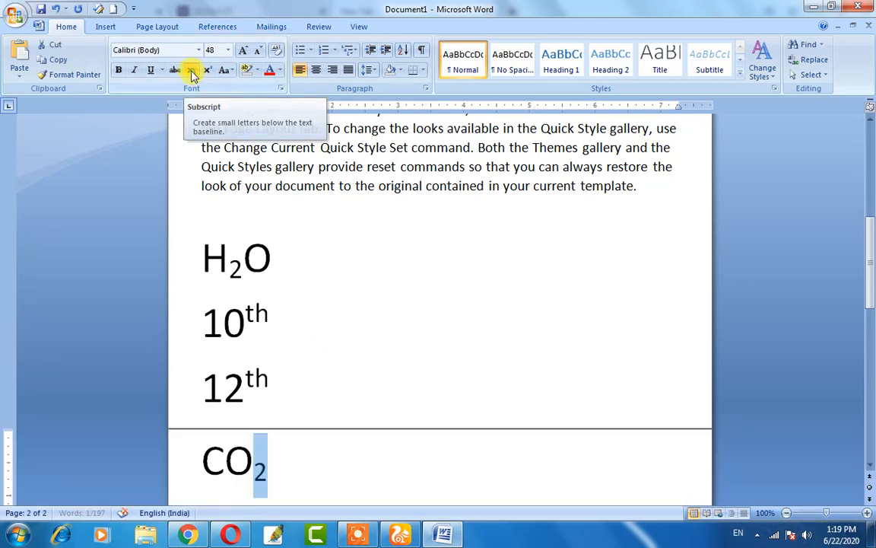
{"action": "left_click", "coordinate": [293, 471]}
{"action": "scroll", "coordinate": [293, 441], "scroll_direction": "down", "scroll_amount": 2}
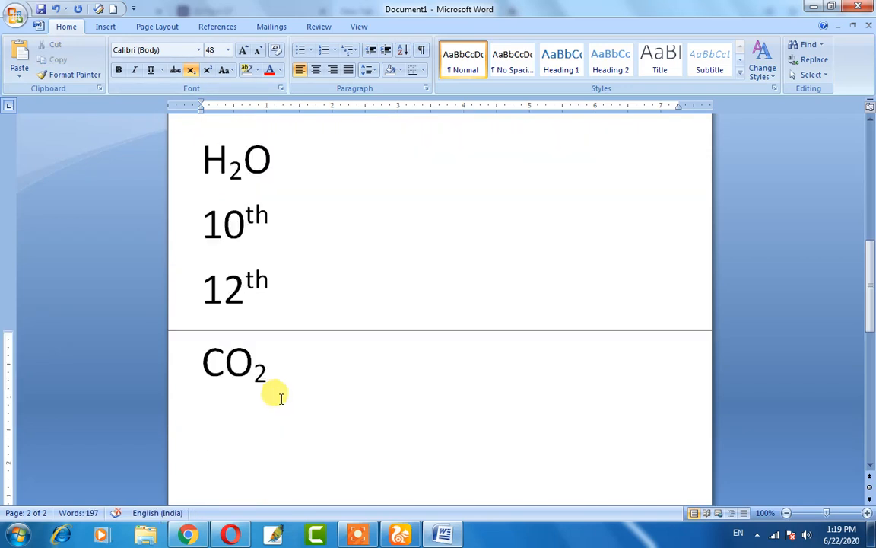
{"action": "scroll", "coordinate": [279, 397], "scroll_direction": "up", "scroll_amount": 2}
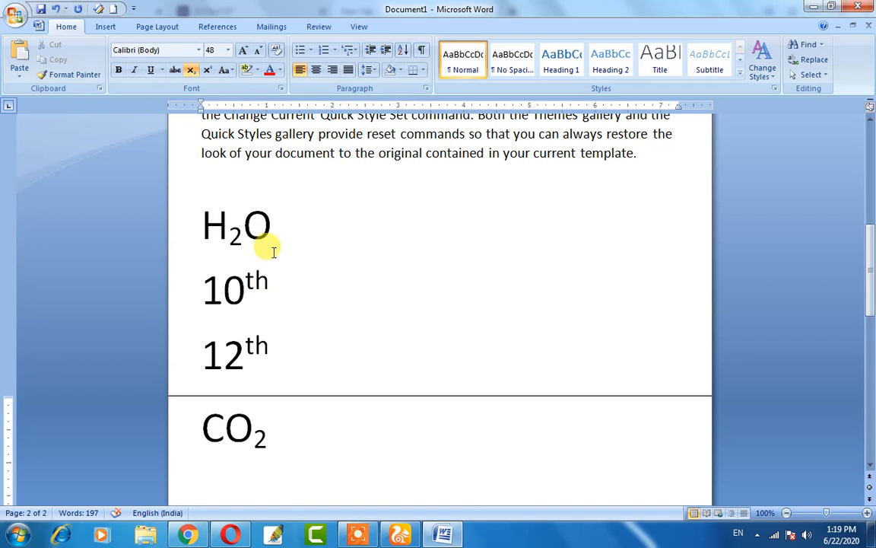
{"action": "scroll", "coordinate": [295, 315], "scroll_direction": "down", "scroll_amount": 2}
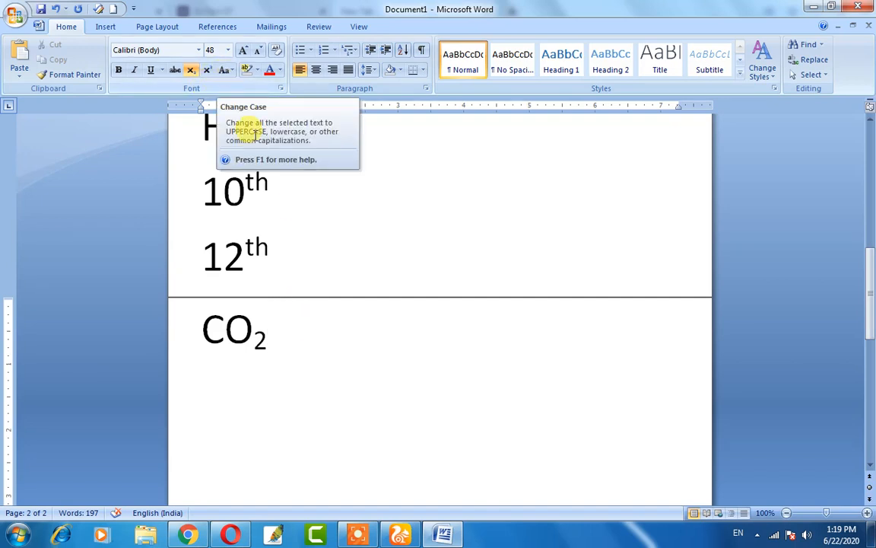
{"action": "left_click", "coordinate": [225, 70]}
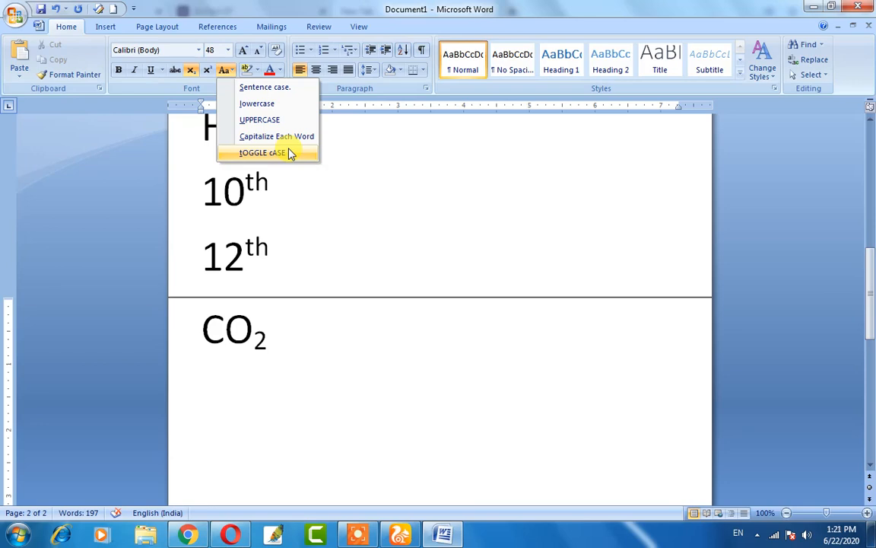
{"action": "left_click", "coordinate": [344, 191]}
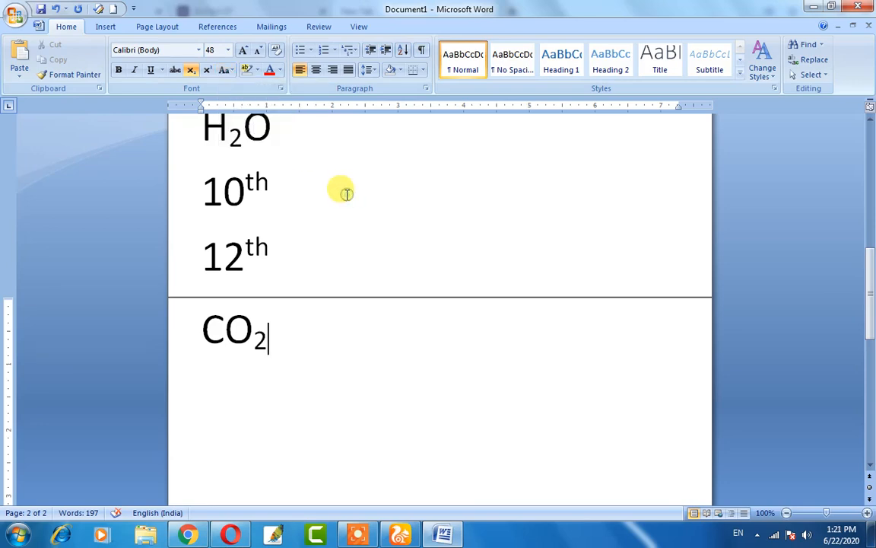
{"action": "scroll", "coordinate": [343, 191], "scroll_direction": "up", "scroll_amount": 10}
{"action": "scroll", "coordinate": [347, 196], "scroll_direction": "down", "scroll_amount": 2}
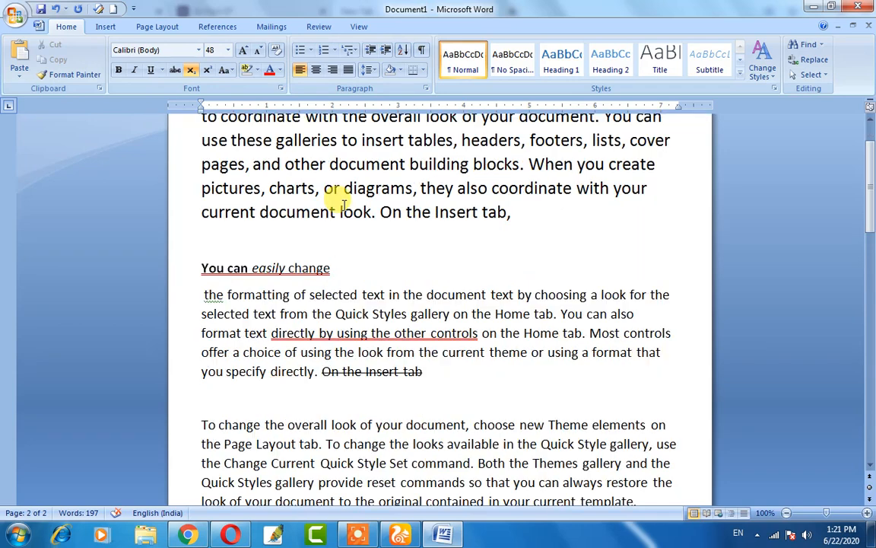
- Apply lowercase to the first paragraph so it reads 'on the insert tab the galleries…'
{"action": "scroll", "coordinate": [344, 202], "scroll_direction": "up", "scroll_amount": 2}
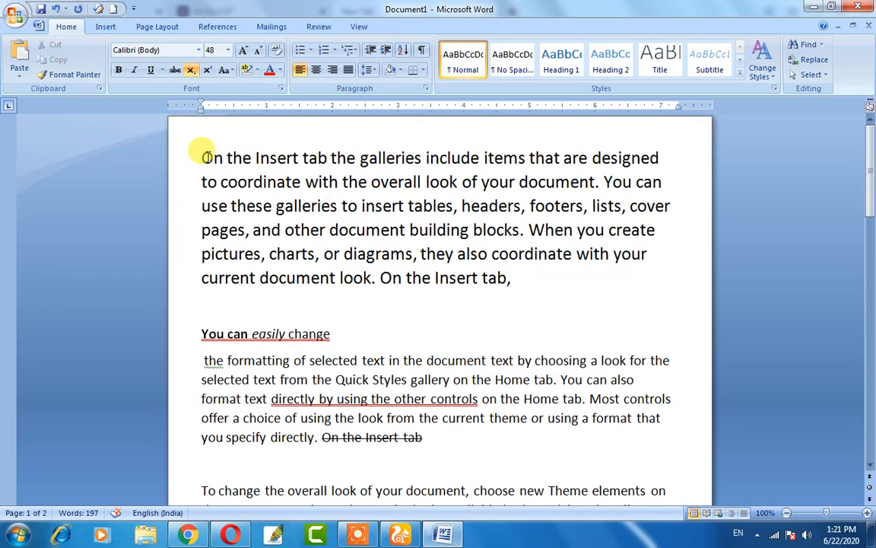
{"action": "left_click_drag", "start_coordinate": [202, 150], "coordinate": [510, 279]}
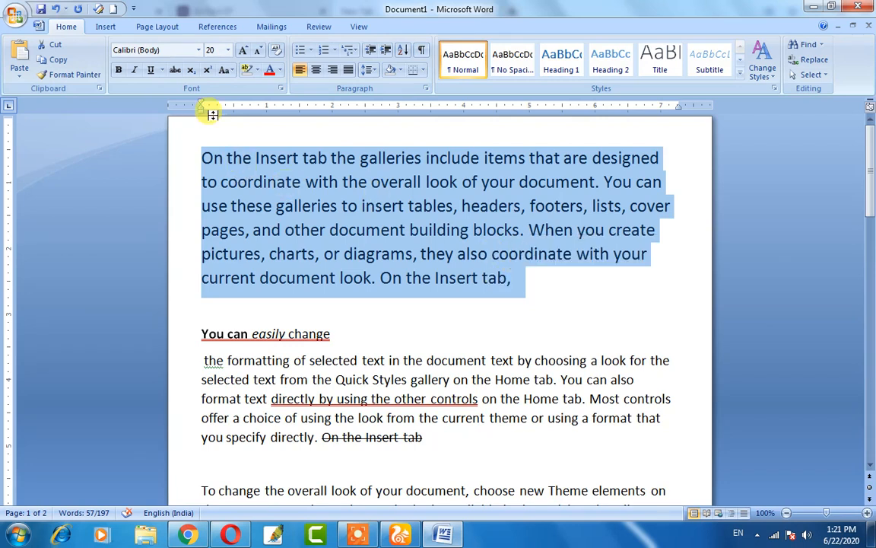
{"action": "left_click", "coordinate": [224, 70]}
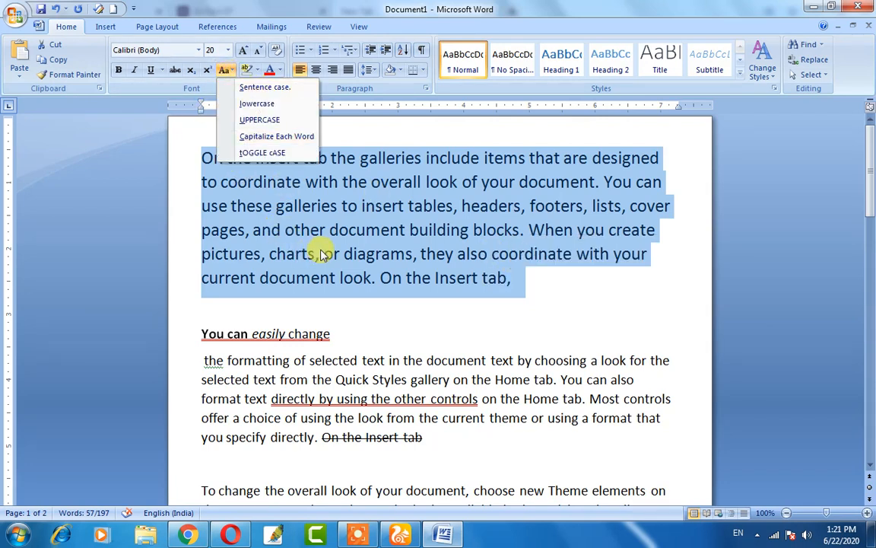
{"action": "left_click", "coordinate": [524, 280]}
{"action": "left_click_drag", "start_coordinate": [524, 280], "coordinate": [427, 237]}
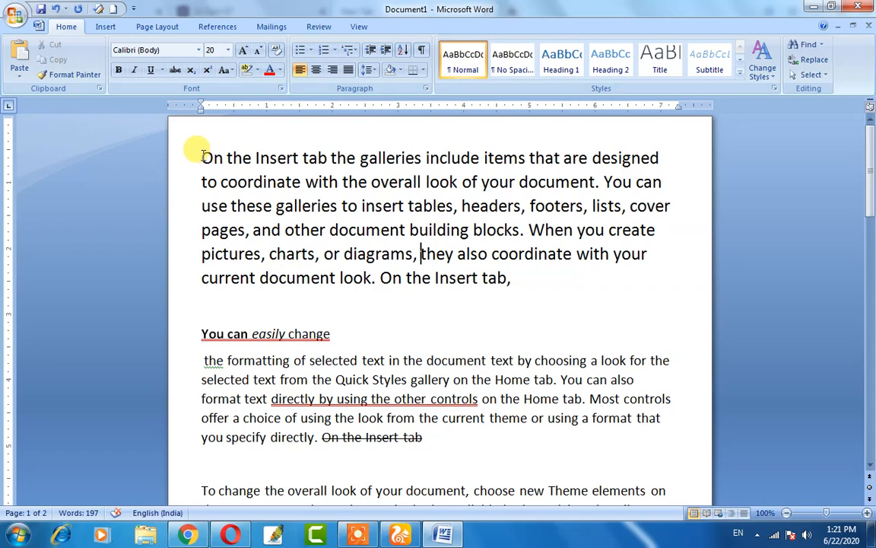
{"action": "left_click_drag", "start_coordinate": [202, 156], "coordinate": [504, 280]}
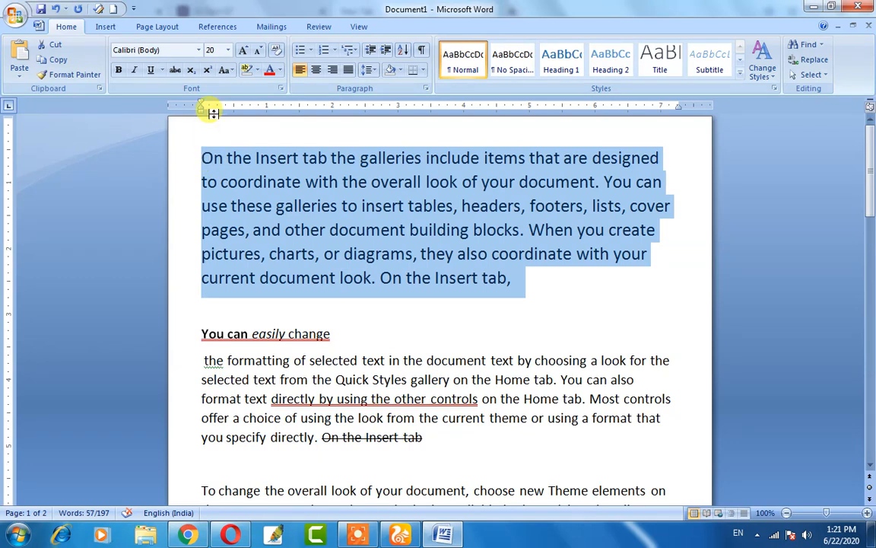
{"action": "left_click", "coordinate": [225, 69]}
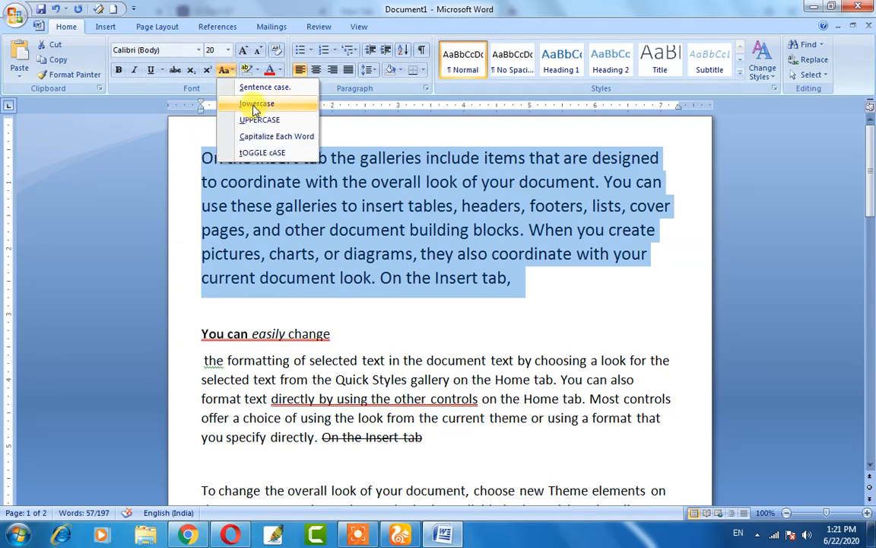
{"action": "left_click", "coordinate": [243, 104]}
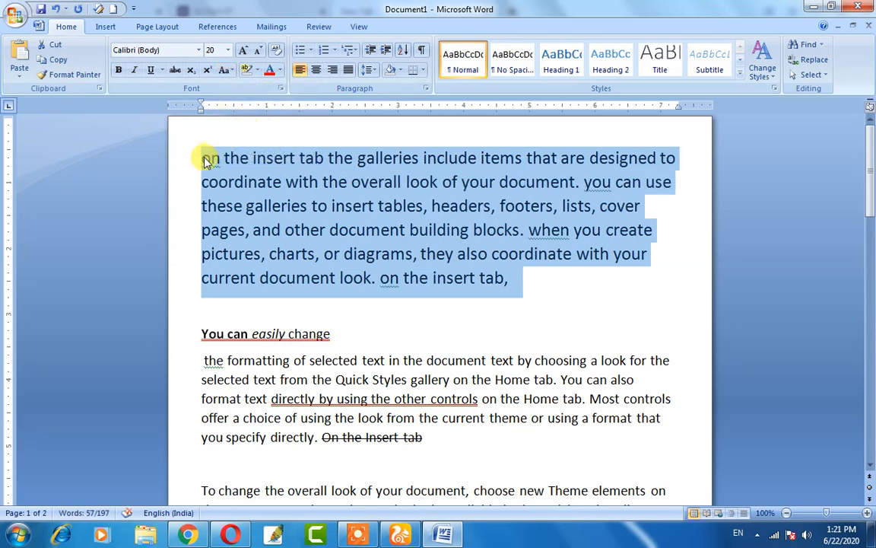
{"action": "left_click", "coordinate": [295, 228]}
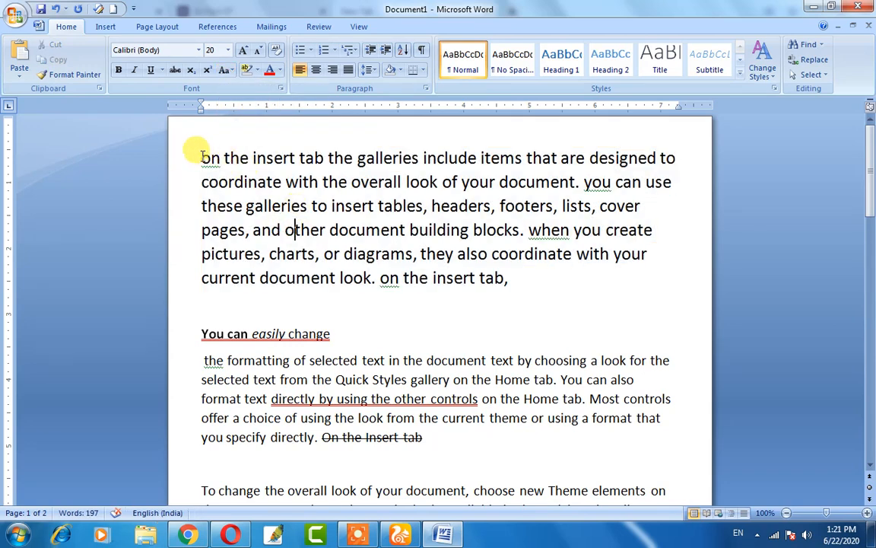
- Switch the first paragraph to Sentence case, then to UPPERCASE
{"action": "left_click_drag", "start_coordinate": [200, 157], "coordinate": [528, 277]}
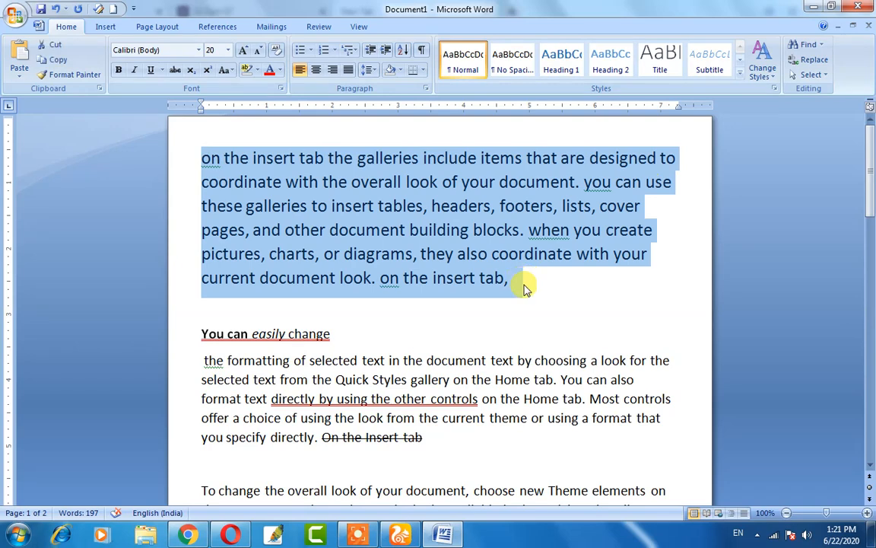
{"action": "left_click", "coordinate": [225, 69]}
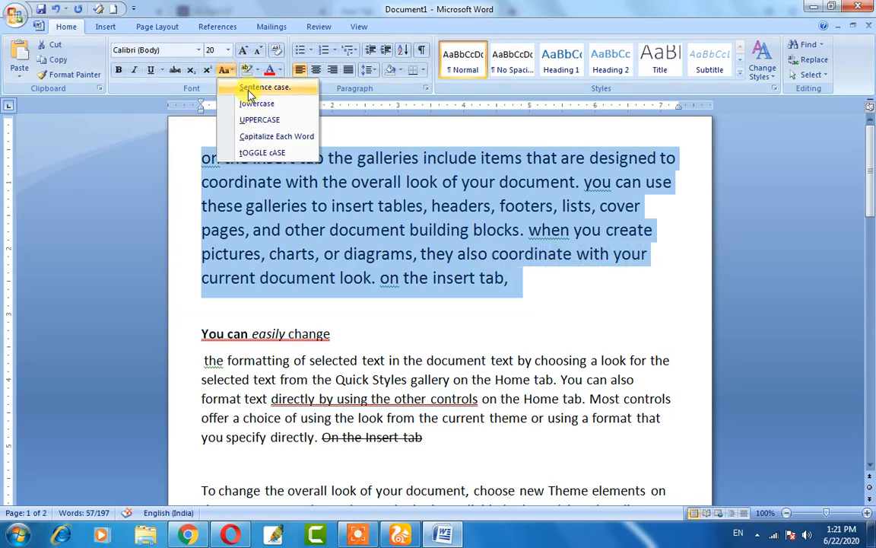
{"action": "left_click", "coordinate": [247, 89]}
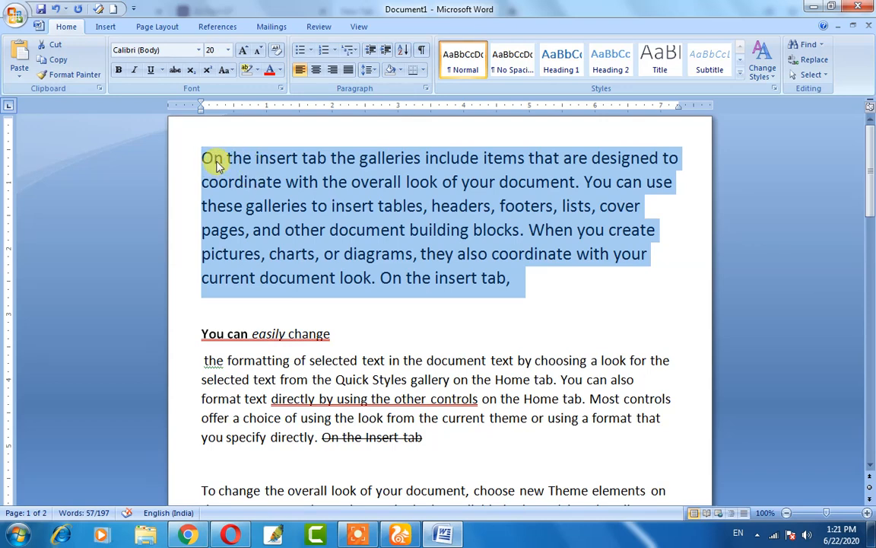
{"action": "left_click", "coordinate": [225, 69]}
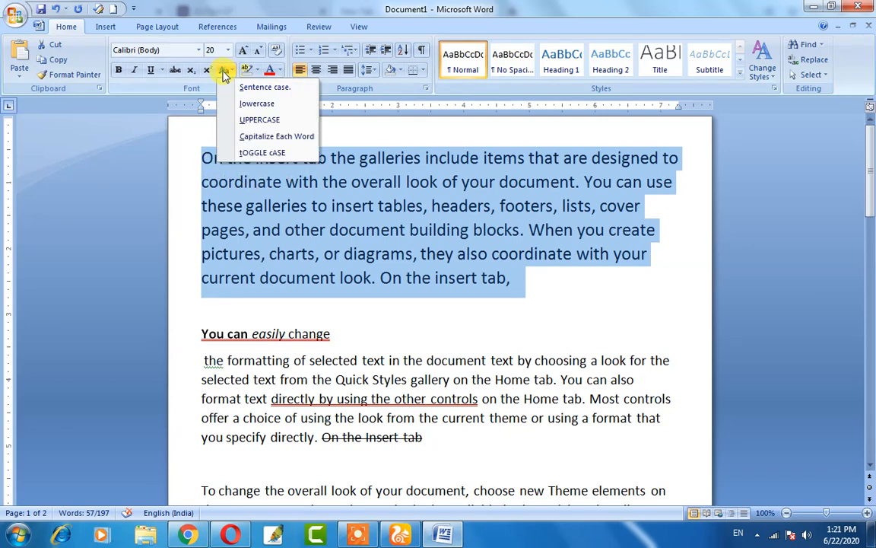
{"action": "left_click", "coordinate": [252, 125]}
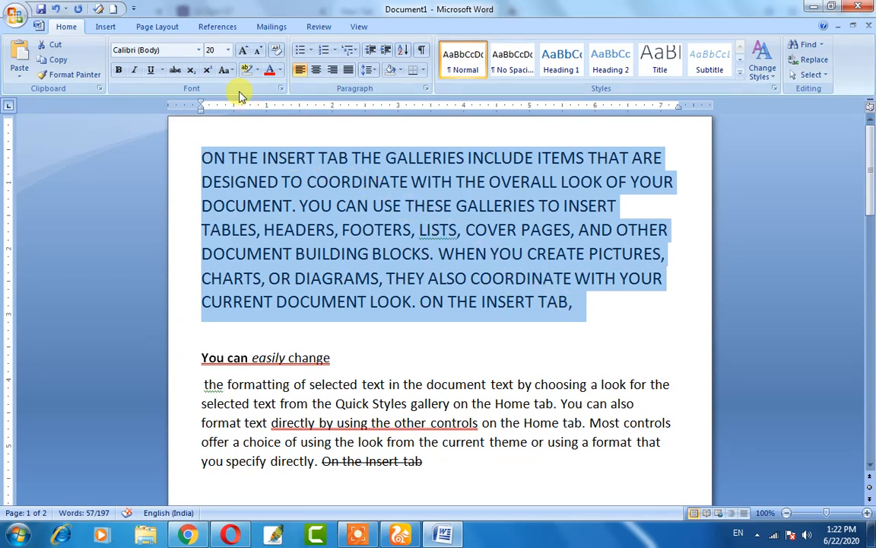
- Apply Capitalize Each Word, then tOGGLE cASE, then return the paragraph to Sentence case
{"action": "left_click", "coordinate": [223, 70]}
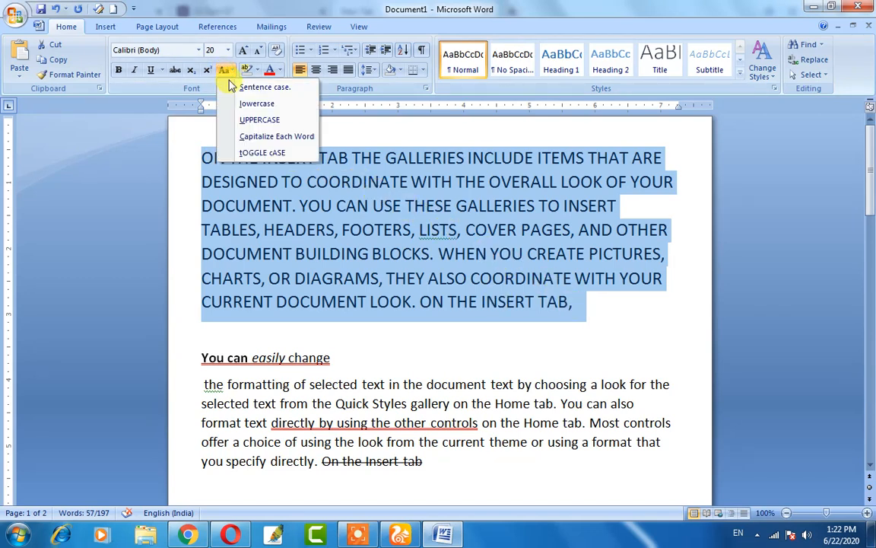
{"action": "left_click", "coordinate": [256, 141]}
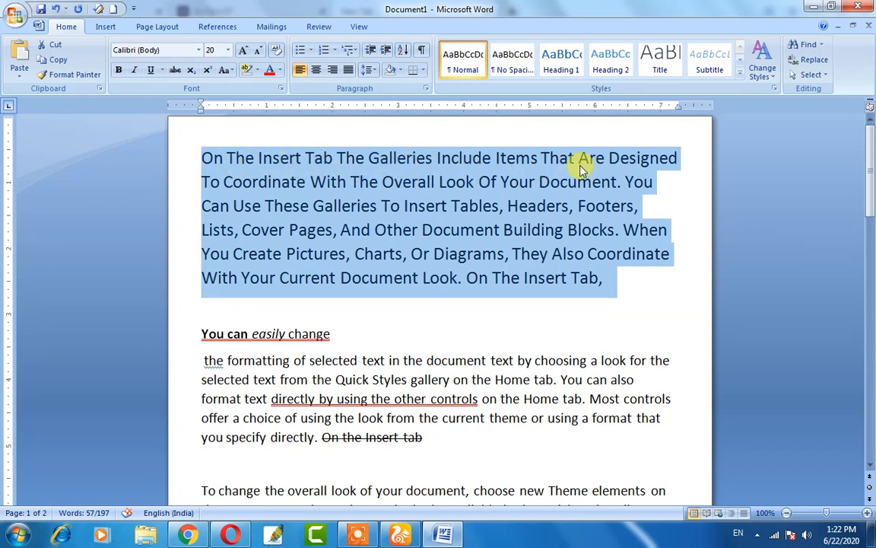
{"action": "left_click", "coordinate": [225, 69]}
{"action": "left_click", "coordinate": [253, 154]}
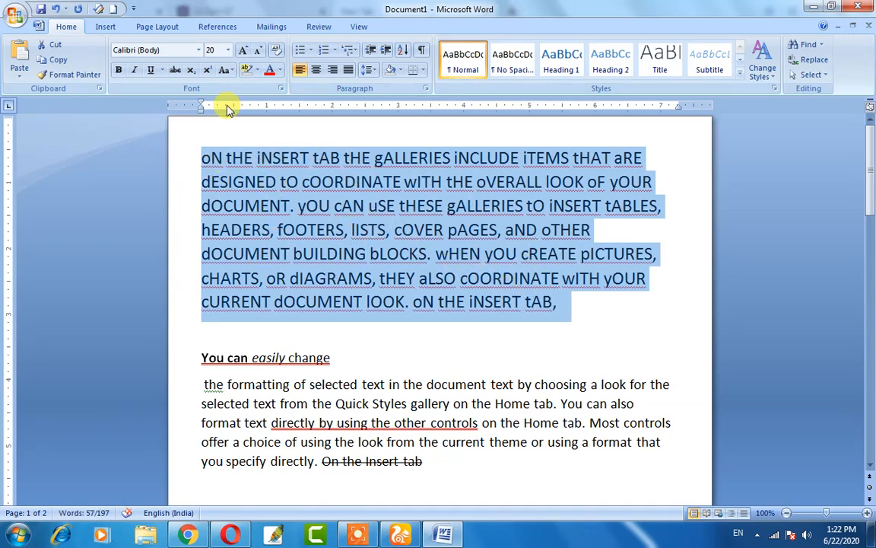
{"action": "left_click", "coordinate": [223, 69]}
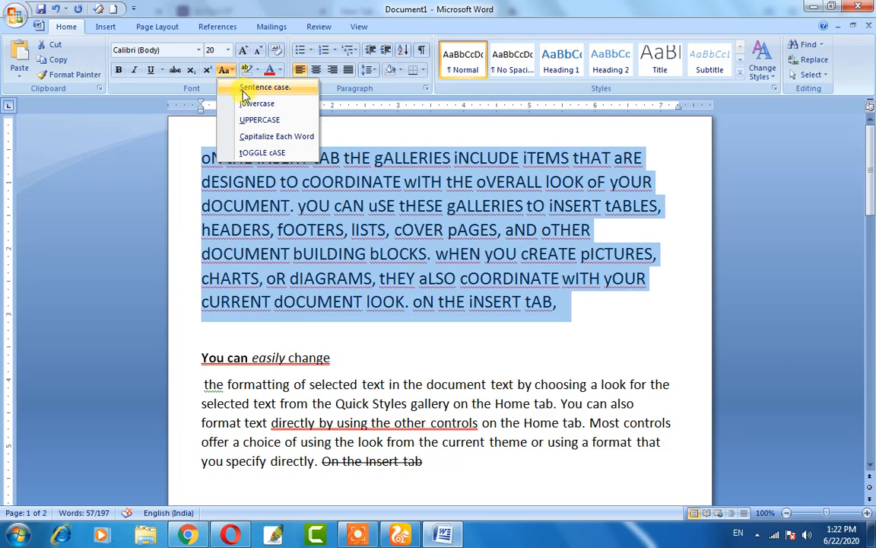
{"action": "left_click", "coordinate": [251, 89]}
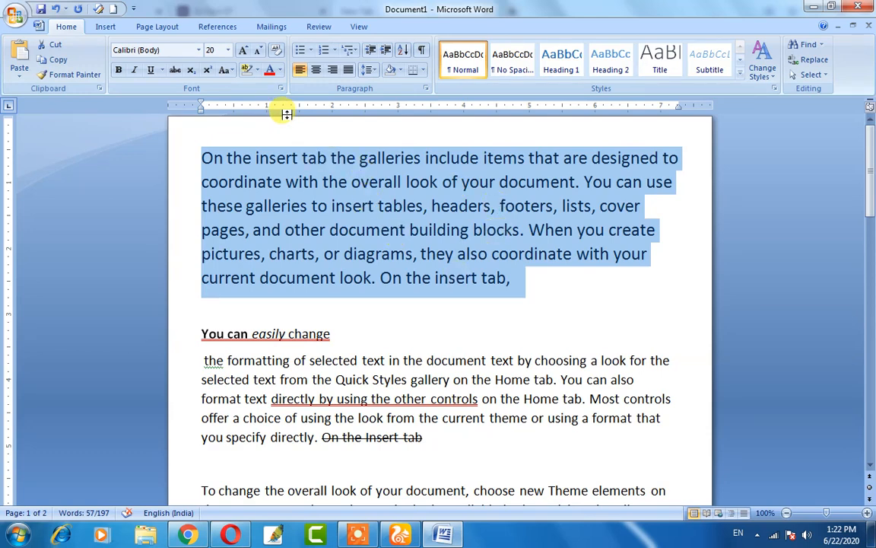
{"action": "left_click", "coordinate": [258, 70]}
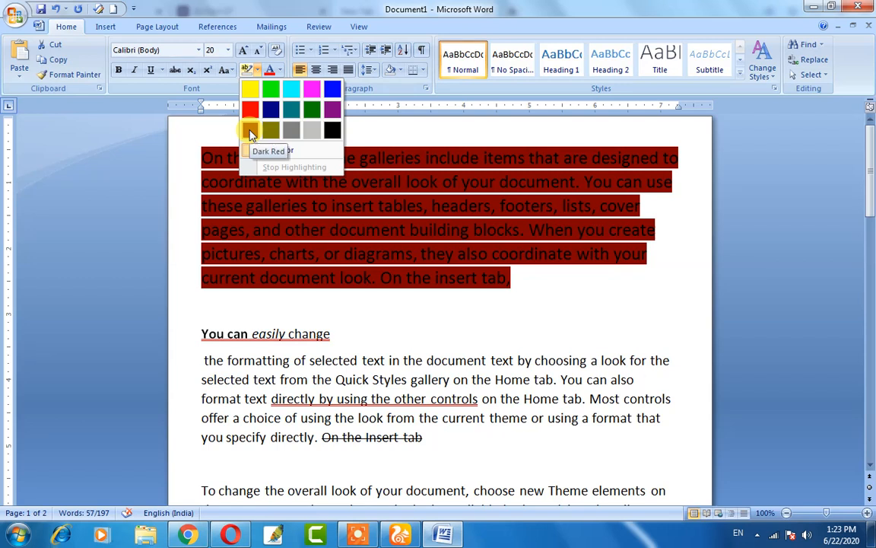
- Highlight the first paragraph in Dark Red and set its font colour to White
{"action": "left_click", "coordinate": [252, 133]}
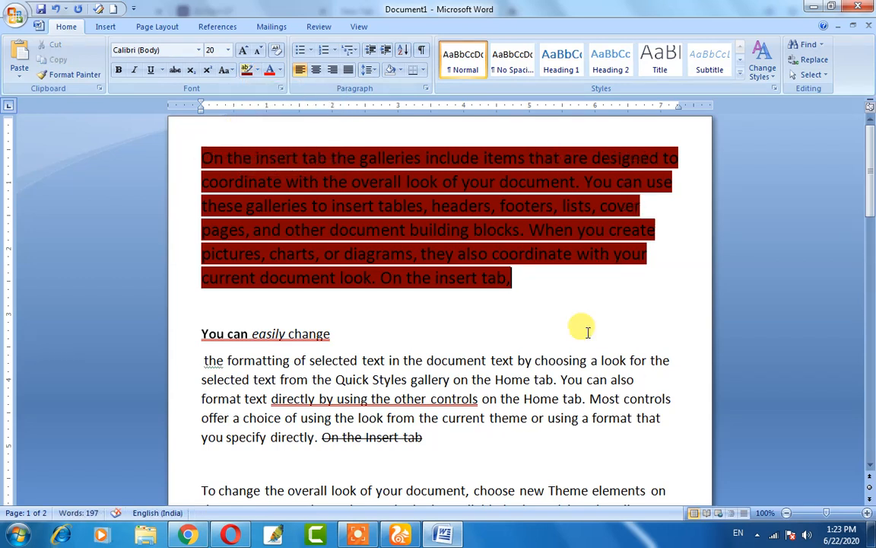
{"action": "left_click", "coordinate": [521, 287]}
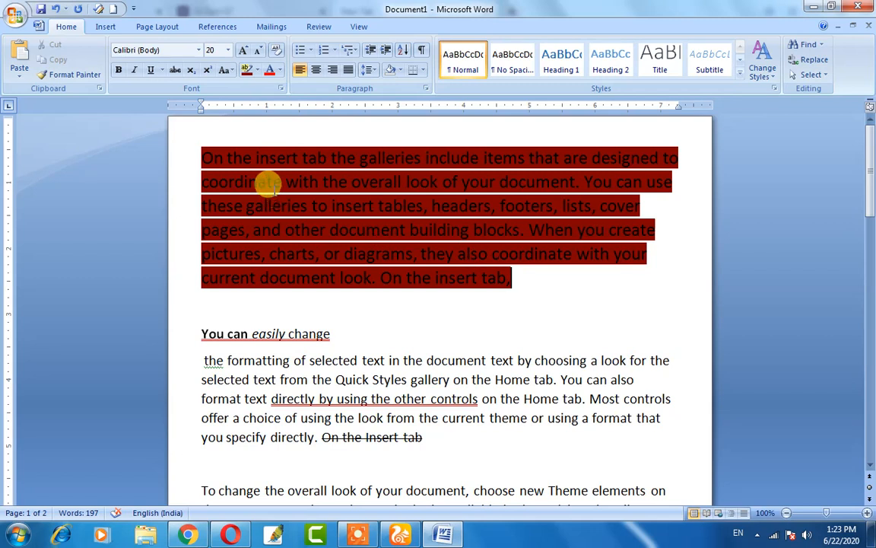
{"action": "left_click", "coordinate": [279, 70]}
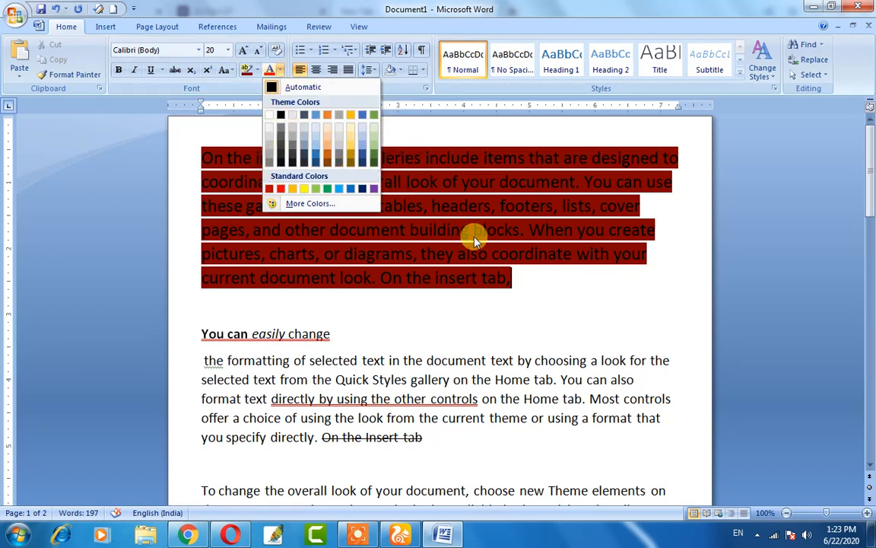
{"action": "left_click", "coordinate": [514, 280]}
{"action": "left_click_drag", "start_coordinate": [514, 280], "coordinate": [213, 156]}
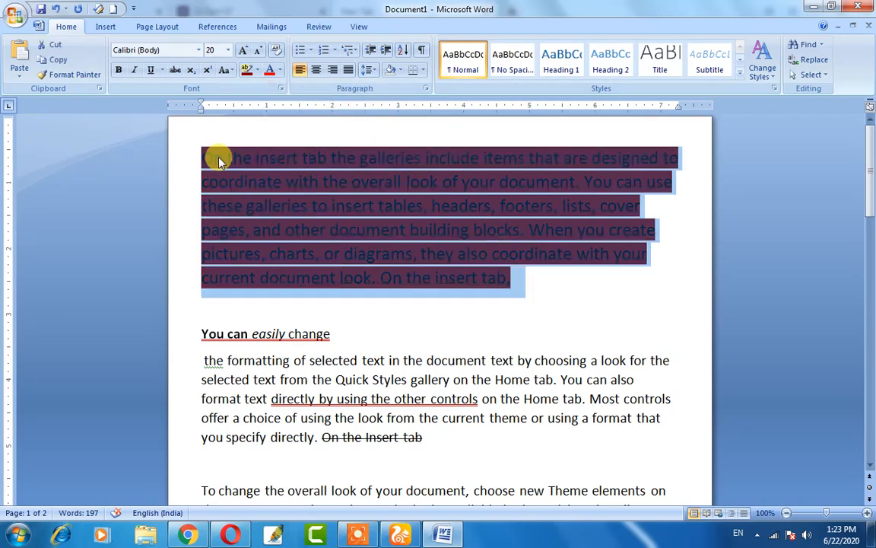
{"action": "left_click", "coordinate": [279, 70]}
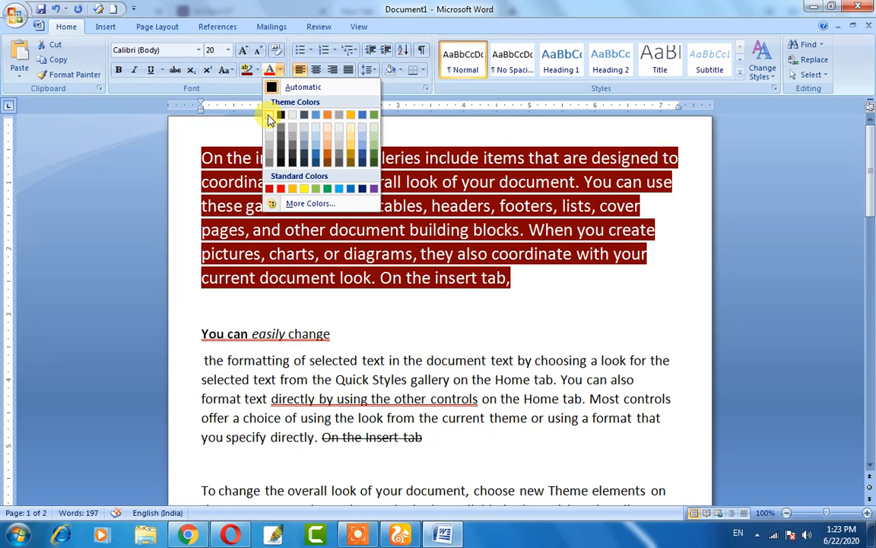
{"action": "left_click", "coordinate": [268, 115]}
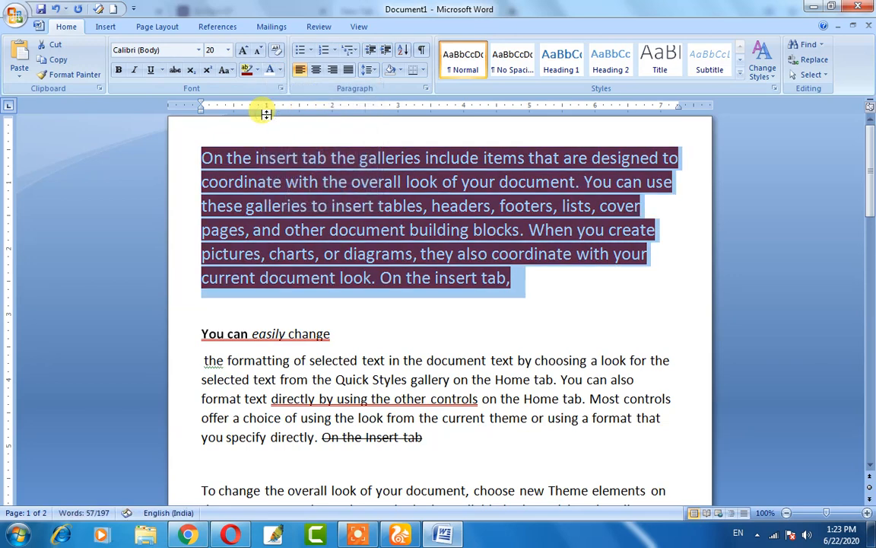
{"action": "left_click", "coordinate": [319, 278]}
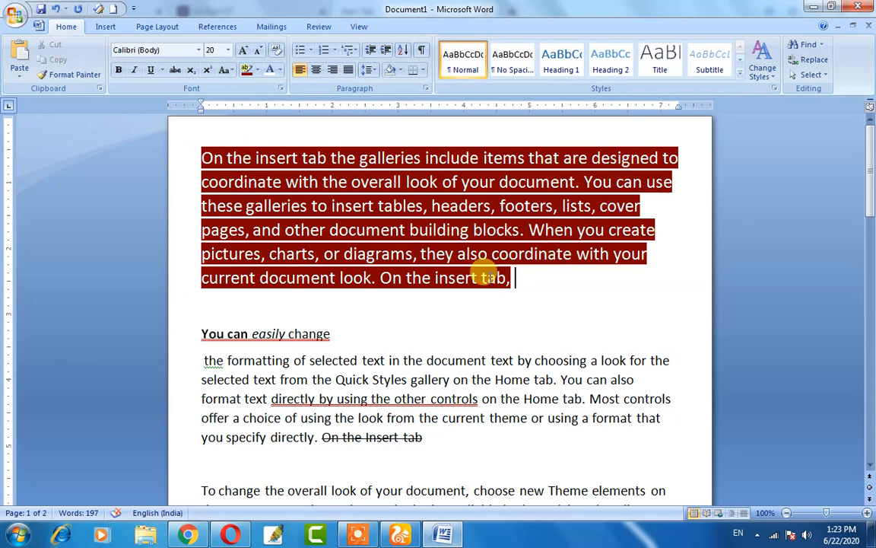
{"action": "left_click", "coordinate": [509, 276]}
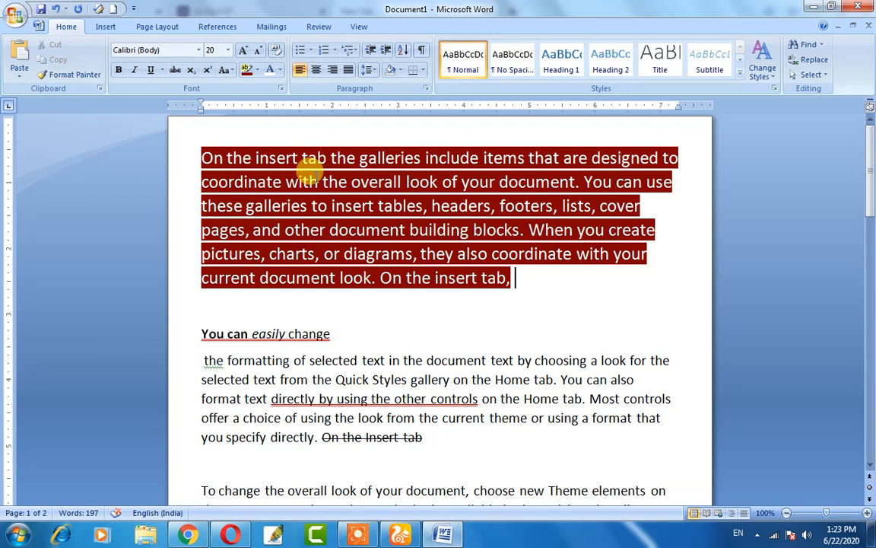
{"action": "scroll", "coordinate": [309, 165], "scroll_direction": "down", "scroll_amount": 3}
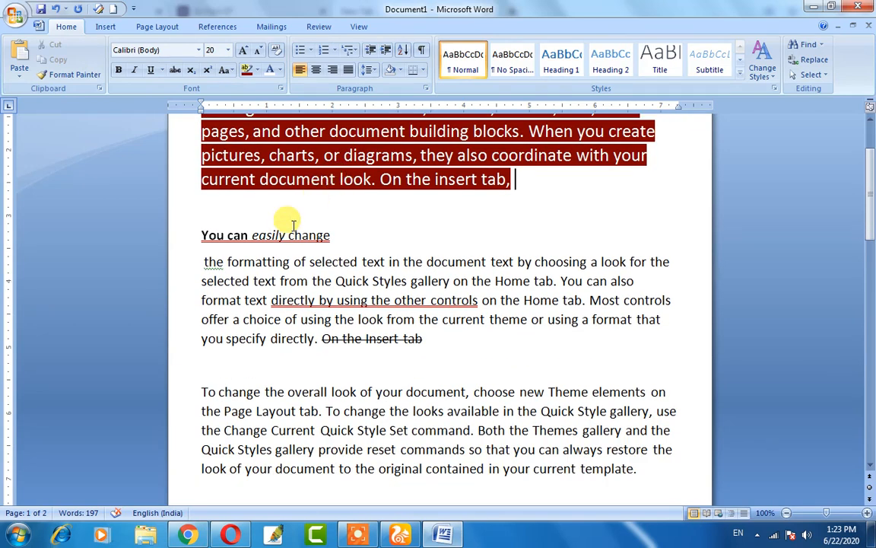
{"action": "scroll", "coordinate": [293, 225], "scroll_direction": "down", "scroll_amount": 1}
- Highlight the 'You can easily change' heading and the following paragraph in yellow
{"action": "left_click_drag", "start_coordinate": [201, 202], "coordinate": [424, 308]}
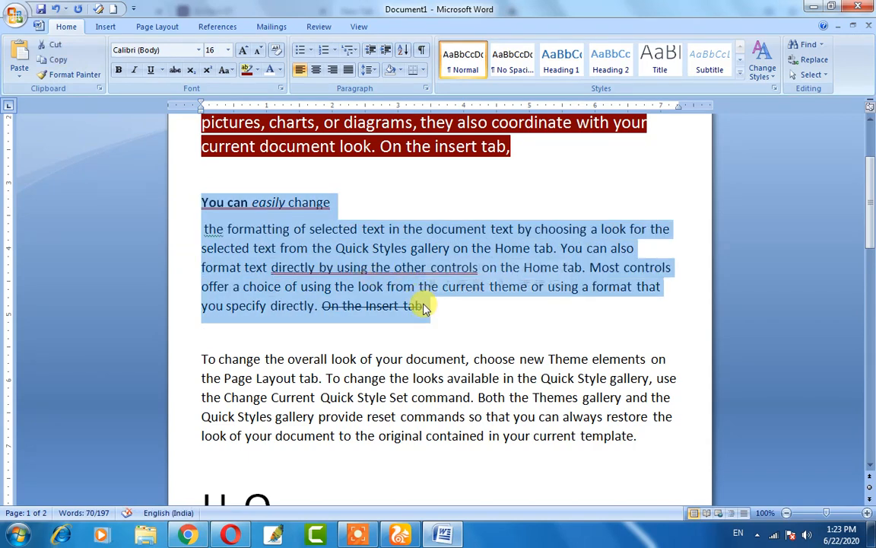
{"action": "left_click", "coordinate": [251, 69]}
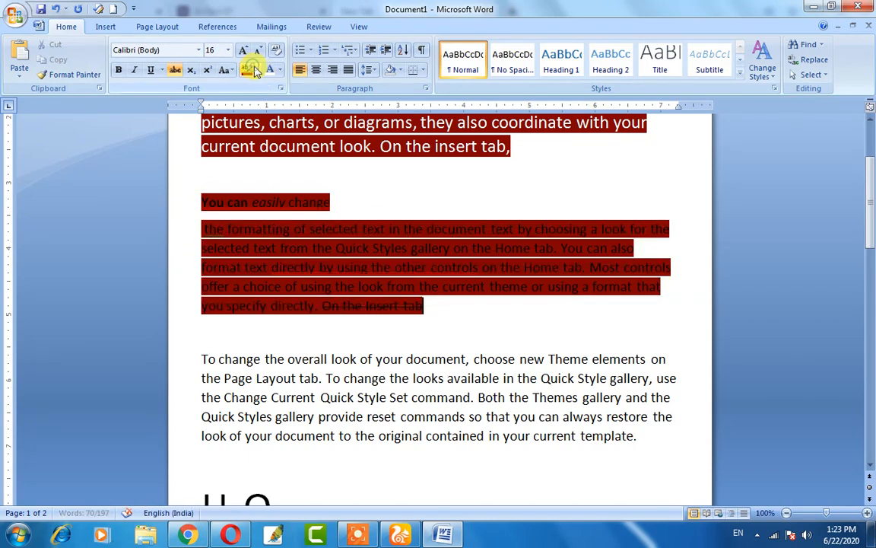
{"action": "left_click", "coordinate": [257, 70]}
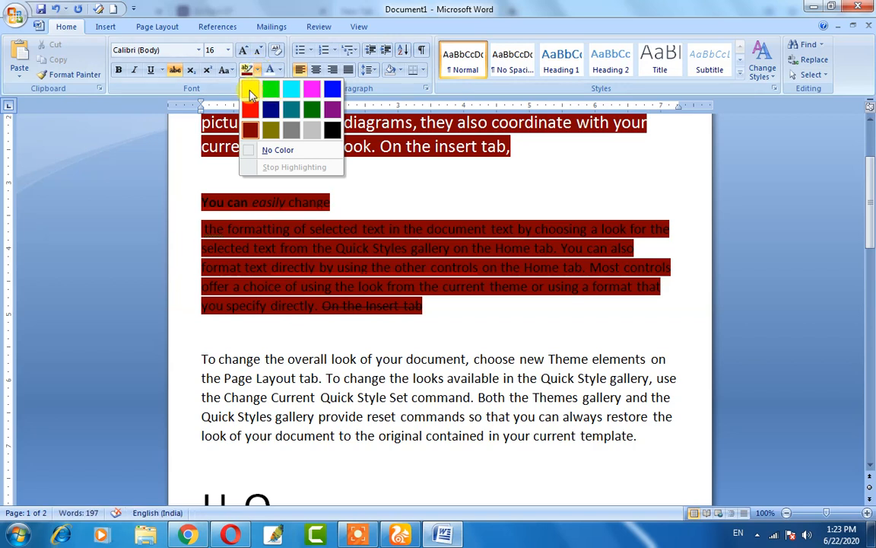
{"action": "left_click", "coordinate": [250, 91]}
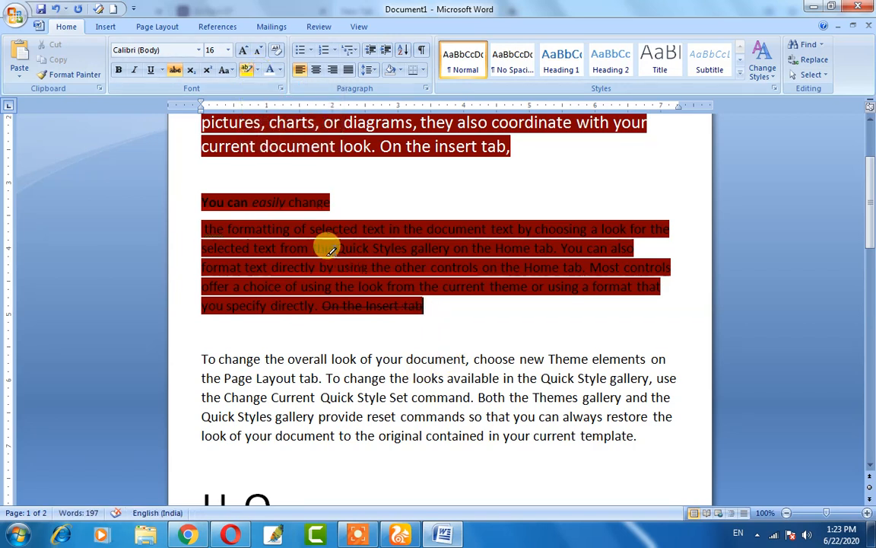
{"action": "left_click_drag", "start_coordinate": [190, 196], "coordinate": [421, 305]}
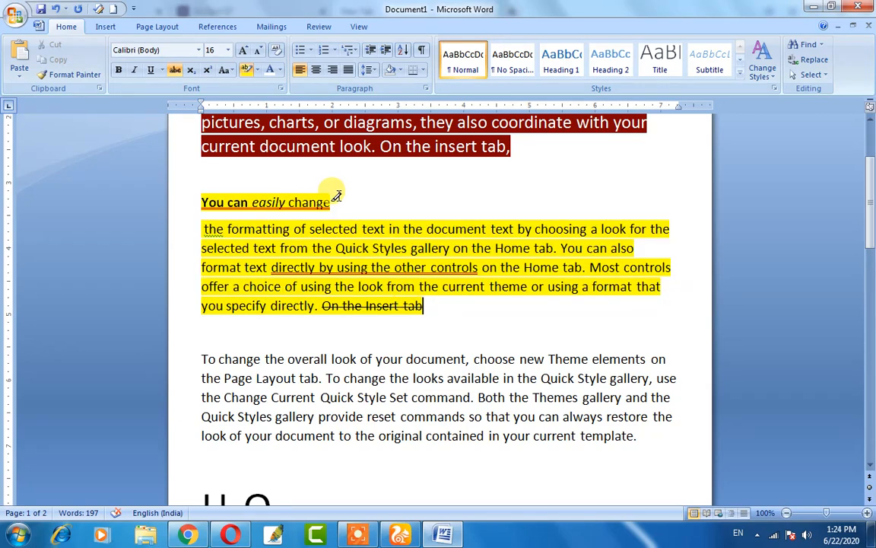
- Give the yellow-highlighted passage a new colour from the Font Color palette
{"action": "left_click", "coordinate": [280, 70]}
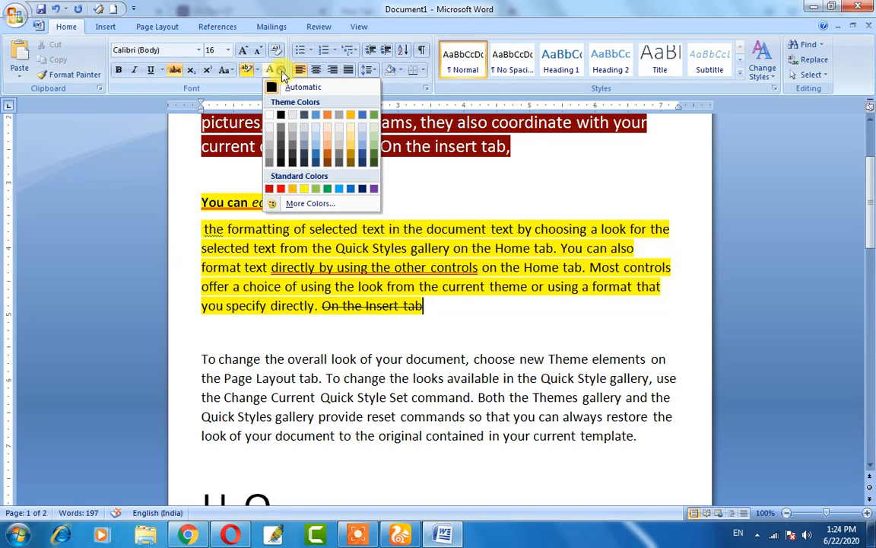
{"action": "left_click", "coordinate": [421, 298]}
{"action": "left_click_drag", "start_coordinate": [422, 304], "coordinate": [235, 160]}
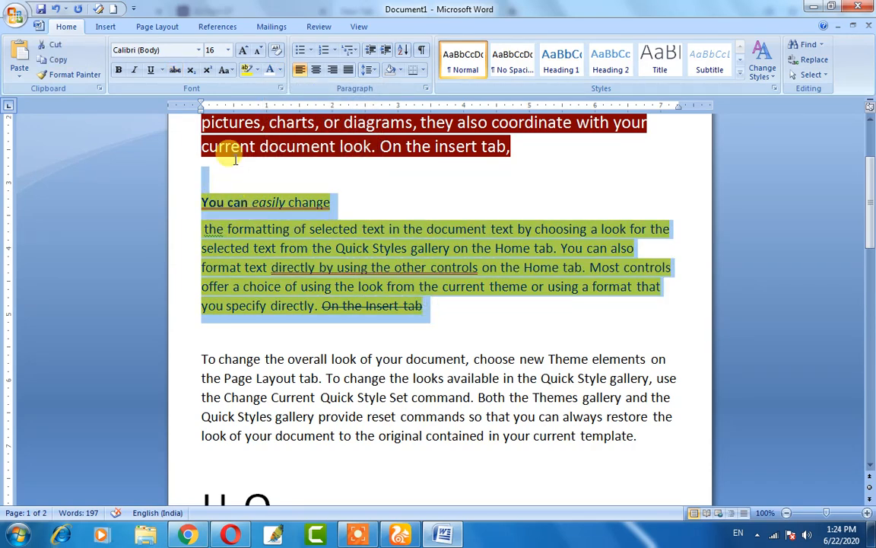
{"action": "left_click", "coordinate": [280, 71]}
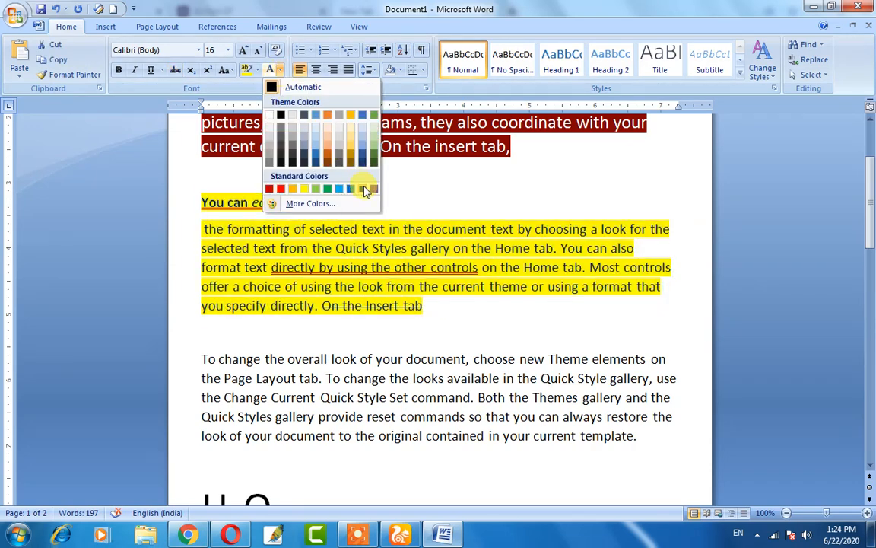
{"action": "left_click", "coordinate": [365, 190]}
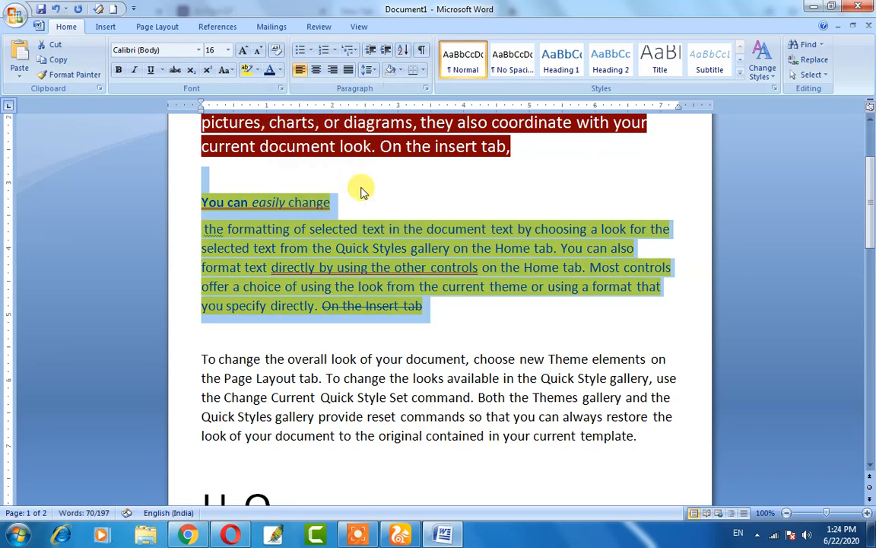
{"action": "left_click", "coordinate": [428, 307]}
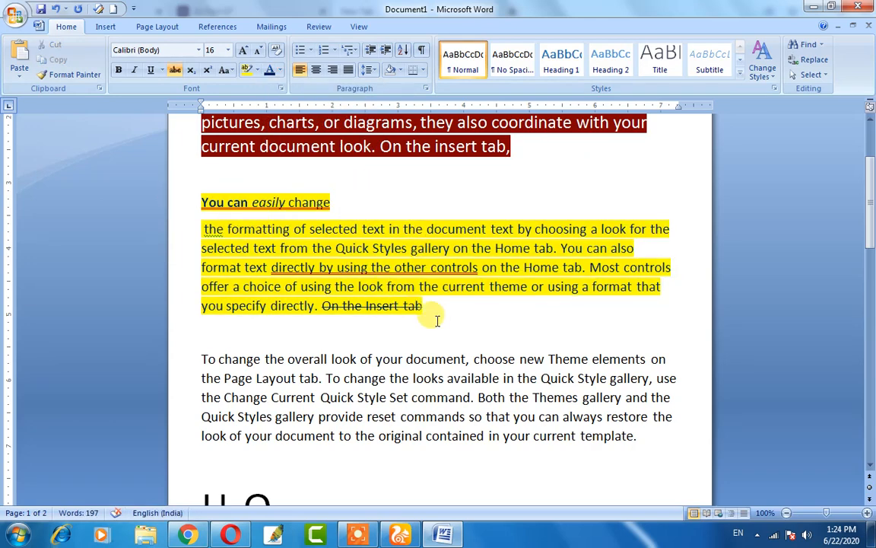
- Review the document, then select every line from the dark-red opening paragraph through CO2
{"action": "scroll", "coordinate": [399, 245], "scroll_direction": "up", "scroll_amount": 3}
{"action": "scroll", "coordinate": [274, 182], "scroll_direction": "down", "scroll_amount": 1}
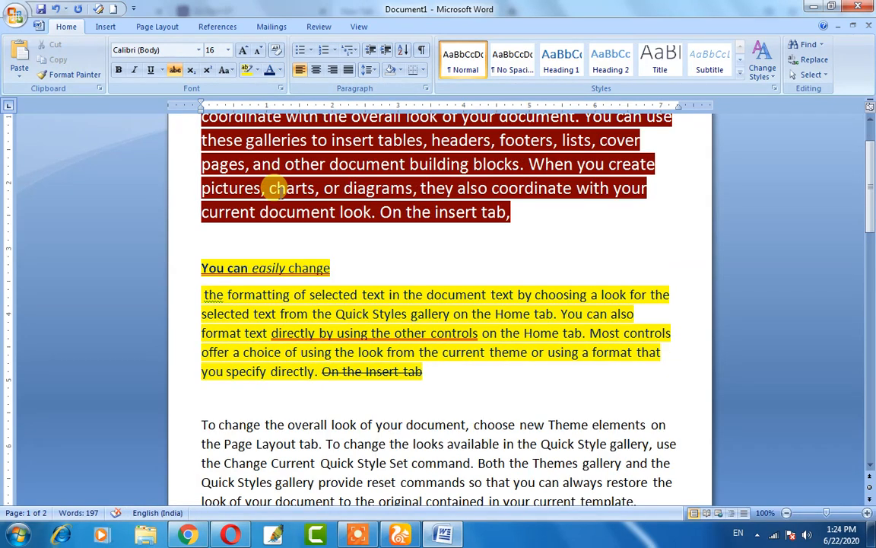
{"action": "scroll", "coordinate": [274, 183], "scroll_direction": "up", "scroll_amount": 1}
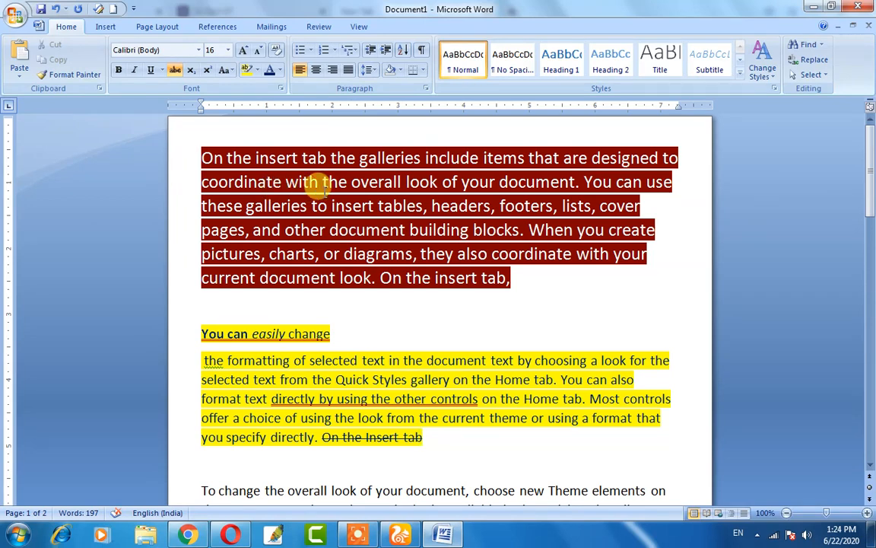
{"action": "scroll", "coordinate": [390, 282], "scroll_direction": "down", "scroll_amount": 1}
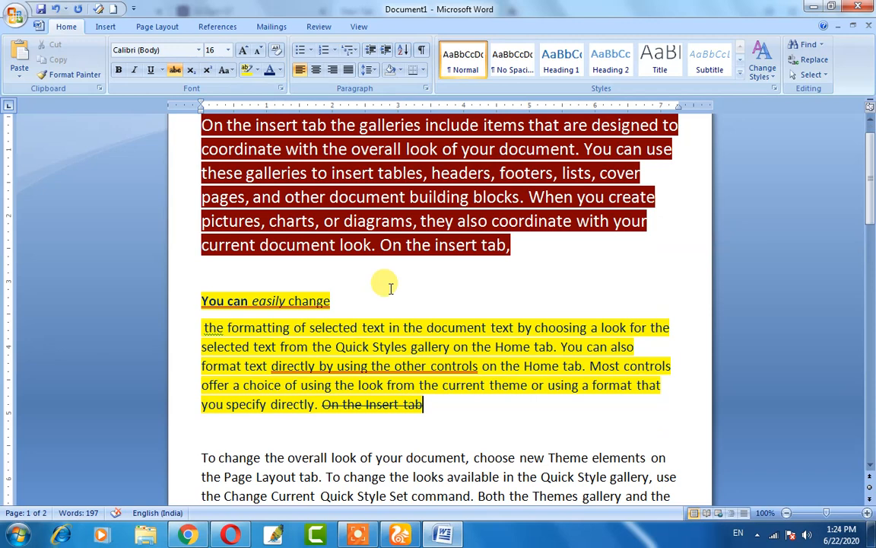
{"action": "scroll", "coordinate": [390, 287], "scroll_direction": "up", "scroll_amount": 1}
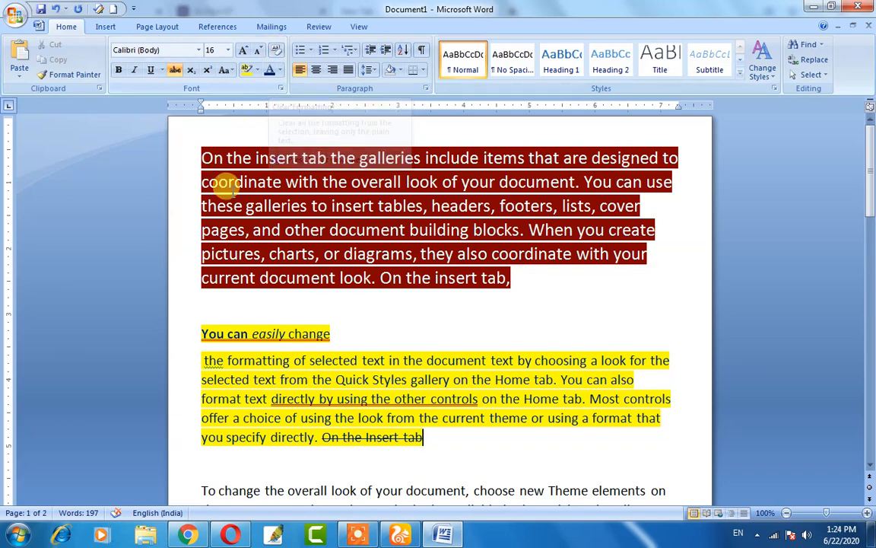
{"action": "scroll", "coordinate": [418, 300], "scroll_direction": "down", "scroll_amount": 1}
{"action": "scroll", "coordinate": [343, 235], "scroll_direction": "down", "scroll_amount": 3}
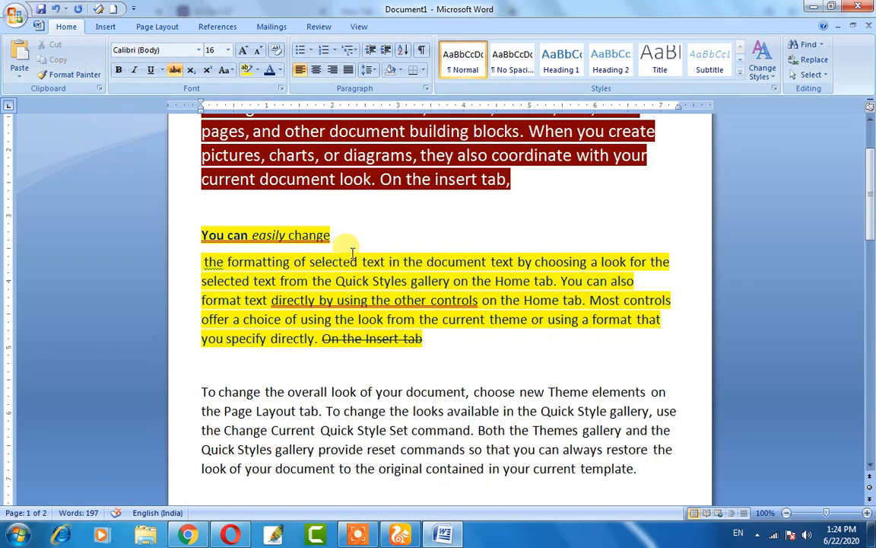
{"action": "scroll", "coordinate": [349, 247], "scroll_direction": "up", "scroll_amount": 4}
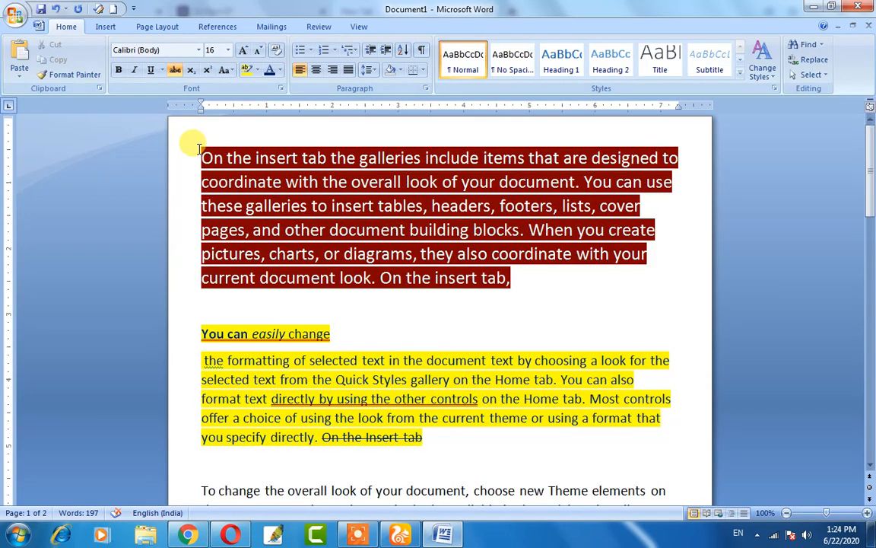
{"action": "scroll", "coordinate": [512, 296], "scroll_direction": "down", "scroll_amount": 1}
{"action": "scroll", "coordinate": [381, 289], "scroll_direction": "down", "scroll_amount": 4}
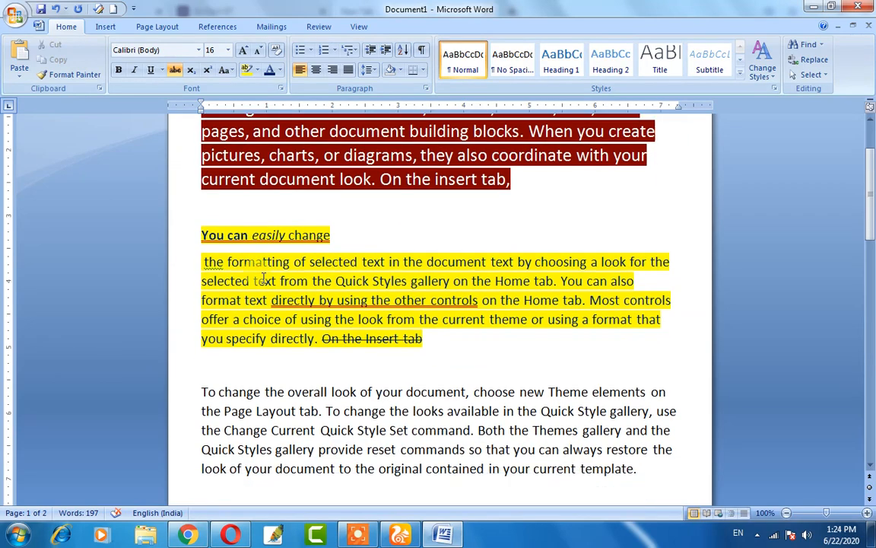
{"action": "scroll", "coordinate": [333, 242], "scroll_direction": "up", "scroll_amount": 1}
{"action": "scroll", "coordinate": [333, 242], "scroll_direction": "up", "scroll_amount": 4}
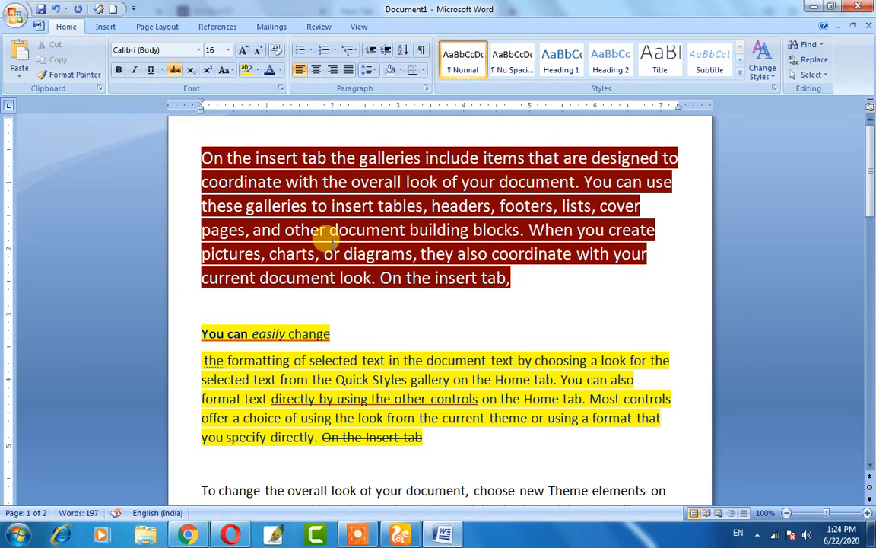
{"action": "scroll", "coordinate": [251, 213], "scroll_direction": "down", "scroll_amount": 1}
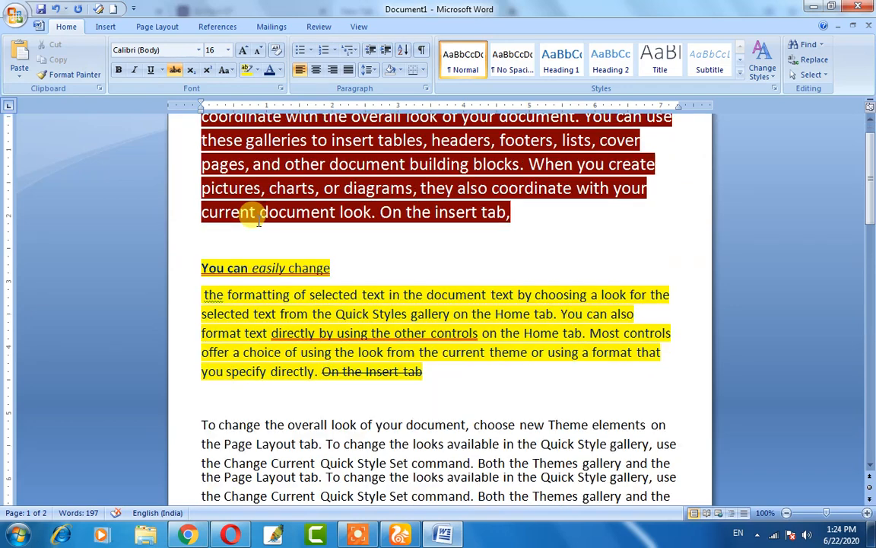
{"action": "scroll", "coordinate": [251, 218], "scroll_direction": "up", "scroll_amount": 1}
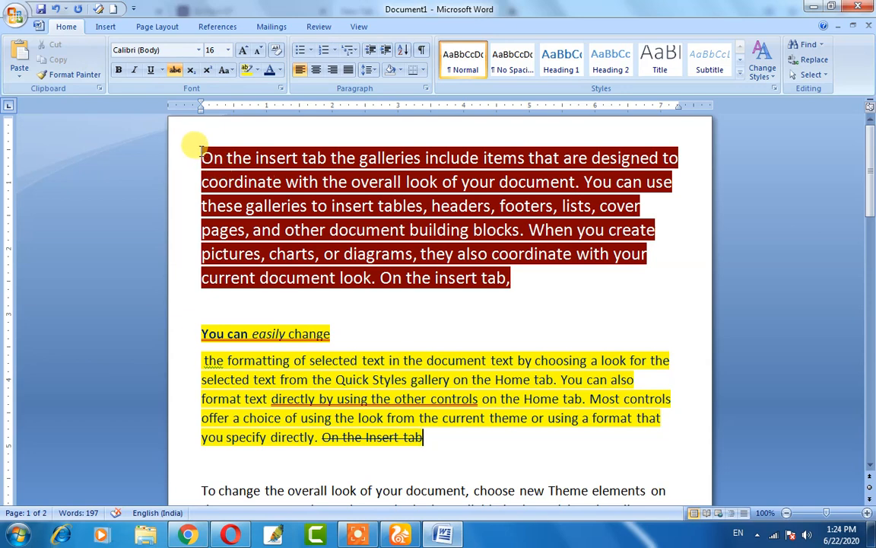
{"action": "left_click_drag", "start_coordinate": [200, 149], "coordinate": [416, 378]}
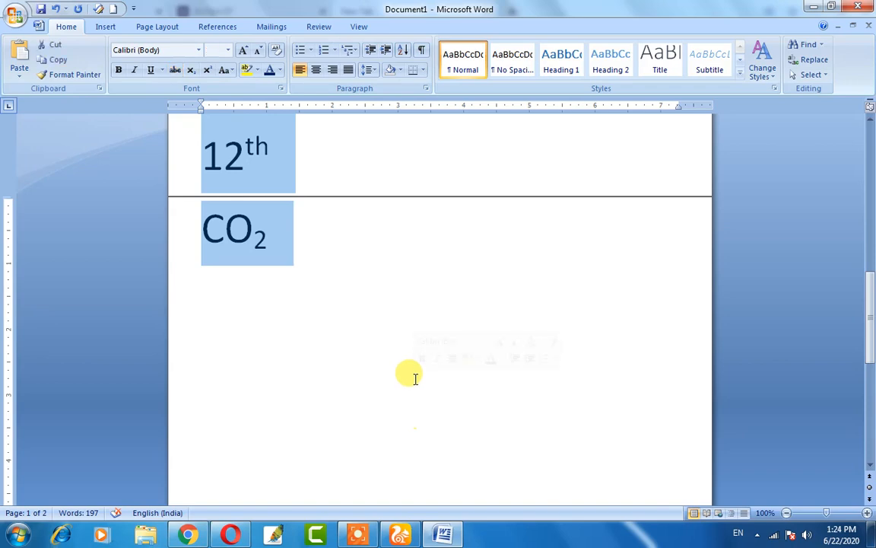
{"action": "scroll", "coordinate": [415, 378], "scroll_direction": "up", "scroll_amount": 15}
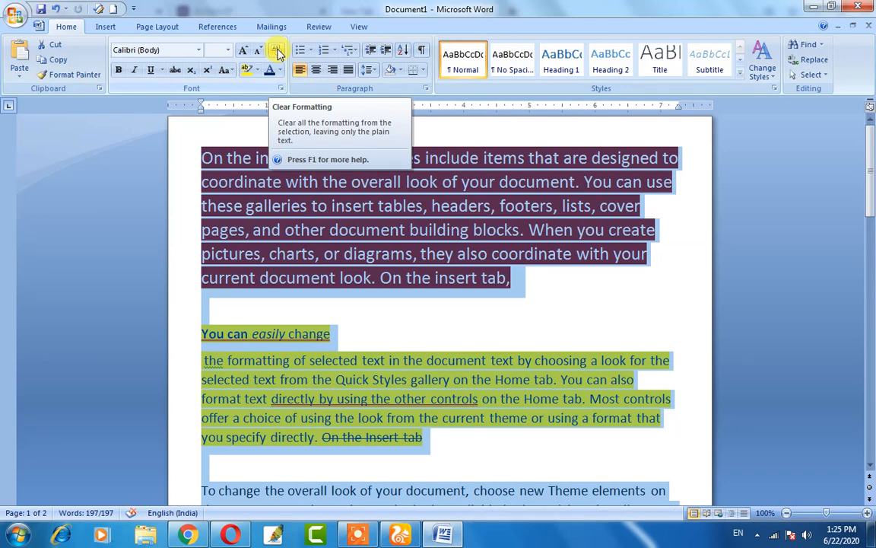
- Clear formatting from the selected text, then reselect everything from the top paragraph down
{"action": "left_click", "coordinate": [277, 49]}
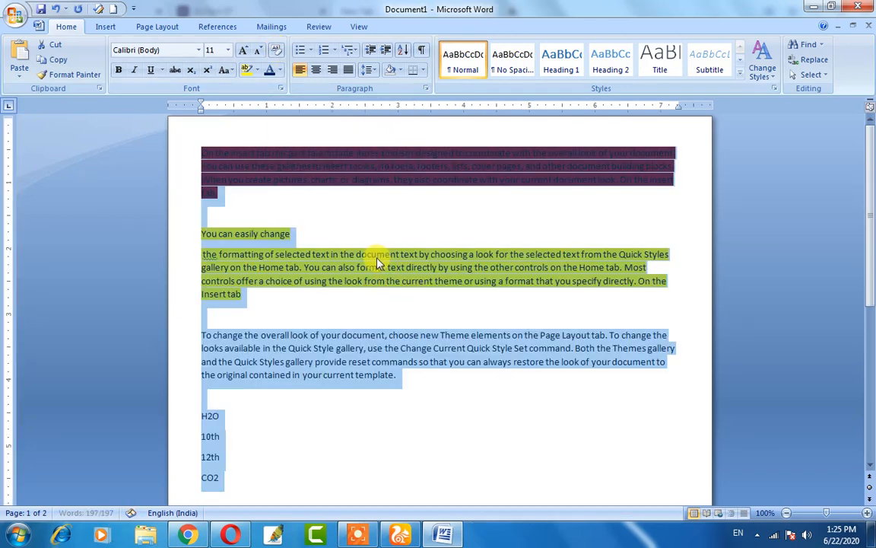
{"action": "left_click", "coordinate": [366, 218]}
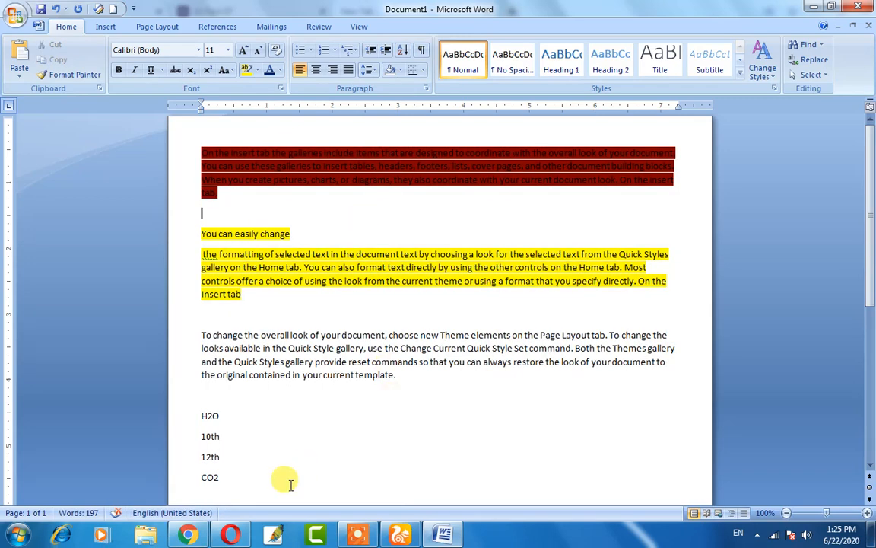
{"action": "left_click_drag", "start_coordinate": [291, 483], "coordinate": [216, 183]}
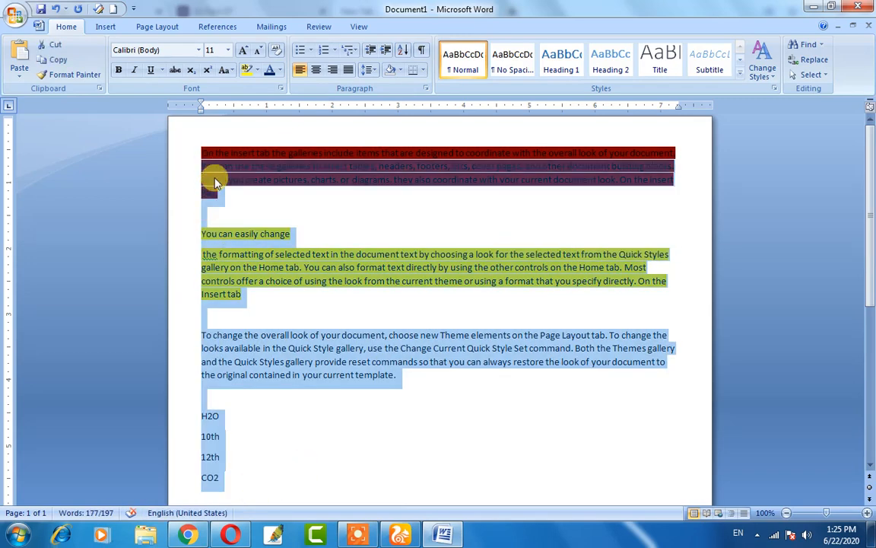
{"action": "left_click", "coordinate": [253, 201]}
{"action": "left_click_drag", "start_coordinate": [203, 138], "coordinate": [221, 460]}
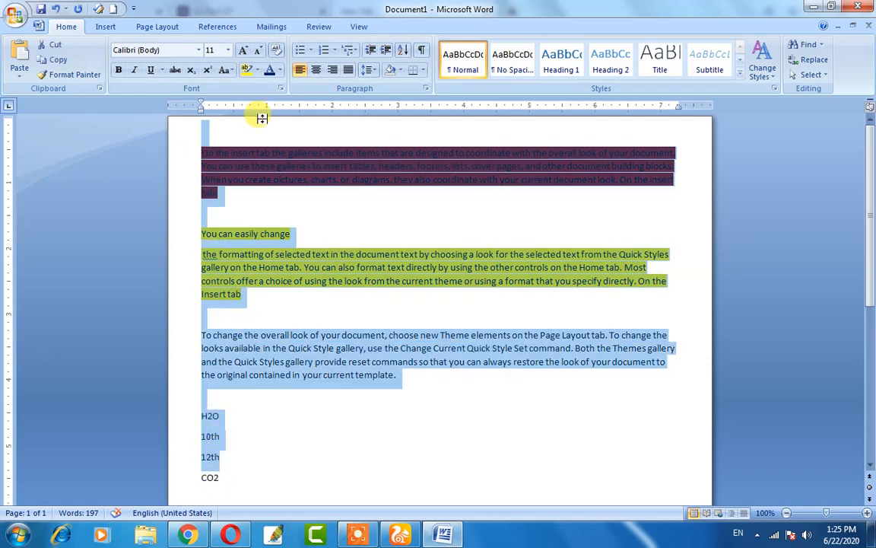
- Set the highlight to No Color and the font colour to Automatic, then go to the document end
{"action": "left_click", "coordinate": [257, 70]}
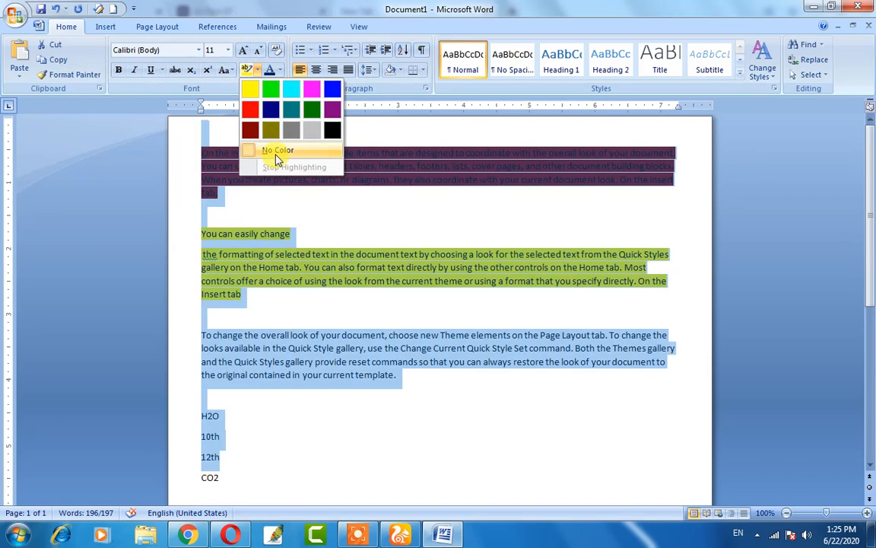
{"action": "left_click", "coordinate": [276, 152]}
{"action": "left_click", "coordinate": [280, 70]}
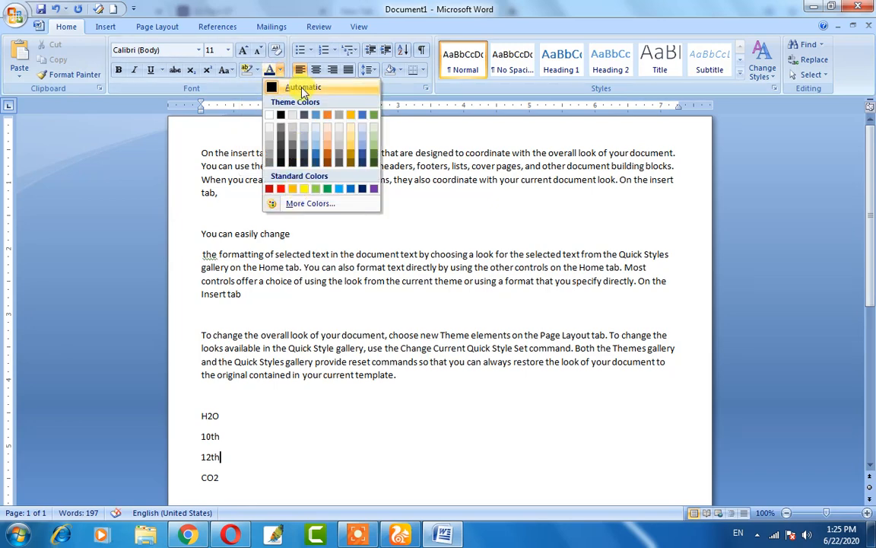
{"action": "left_click", "coordinate": [303, 89]}
{"action": "left_click_drag", "start_coordinate": [313, 269], "coordinate": [327, 281]}
{"action": "left_click", "coordinate": [288, 220]}
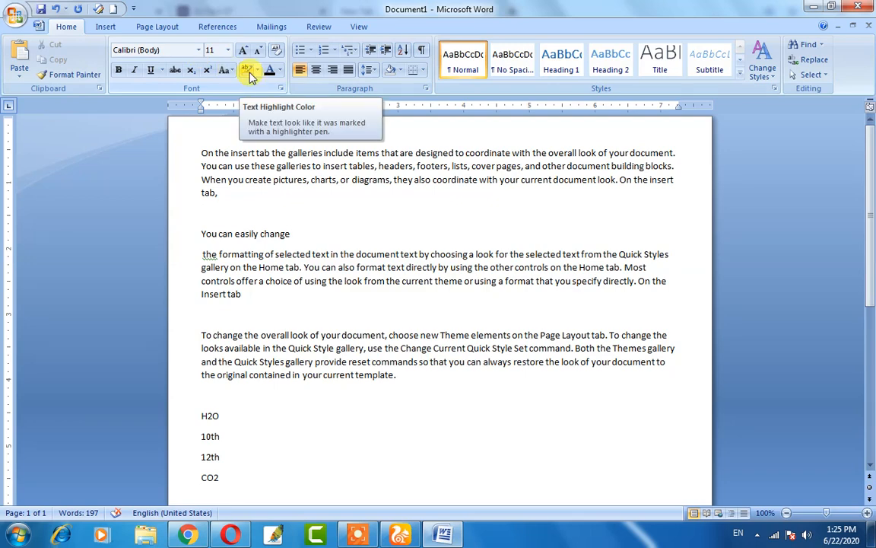
{"action": "key", "text": "ctrl+End"}
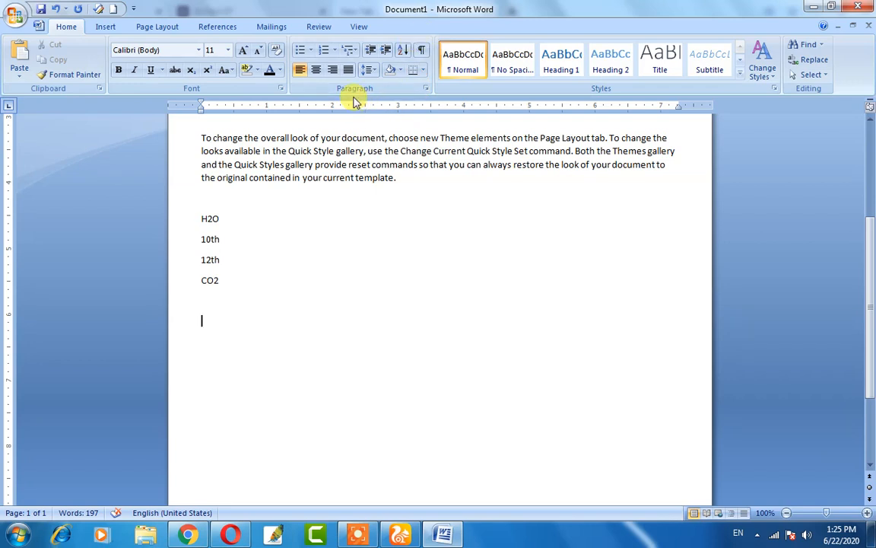
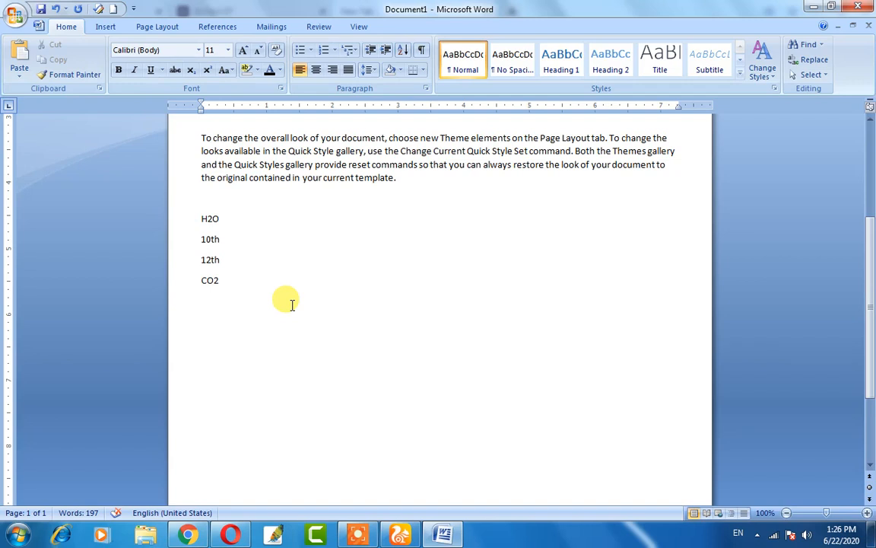
- Type RAM, SHYAM, SITA and GITA on four separate lines below CO2
{"action": "type", "text": "RAM"}
{"action": "key", "text": "Return"}
{"action": "type", "text": "SHYAM"}
{"action": "key", "text": "Return"}
{"action": "type", "text": "S"}
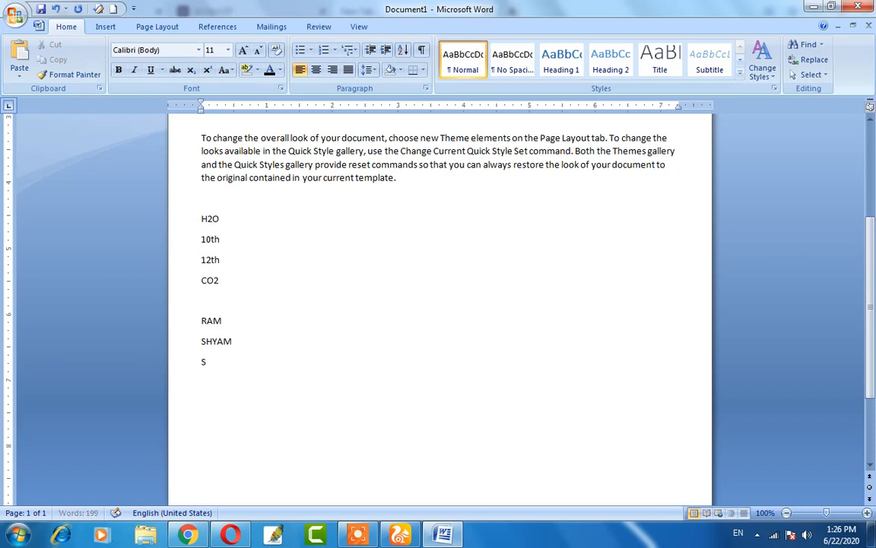
{"action": "type", "text": "ITA"}
{"action": "key", "text": "Return"}
{"action": "type", "text": "GITA"}
- Try out 0102- and asterisk prefixes in front of RAM and SHYAM
{"action": "key", "text": "Up"}
{"action": "key", "text": "Up"}
{"action": "key", "text": "Up"}
{"action": "key", "text": "Up"}
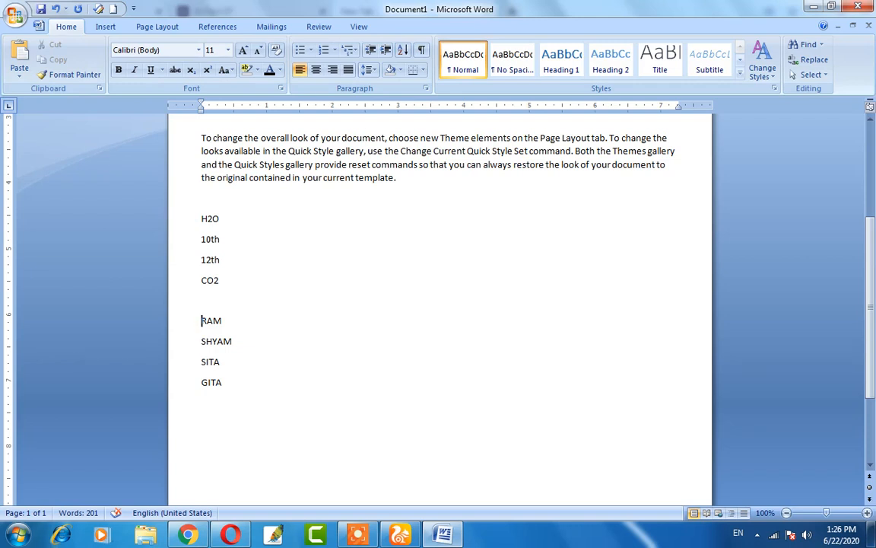
{"action": "type", "text": "01-"}
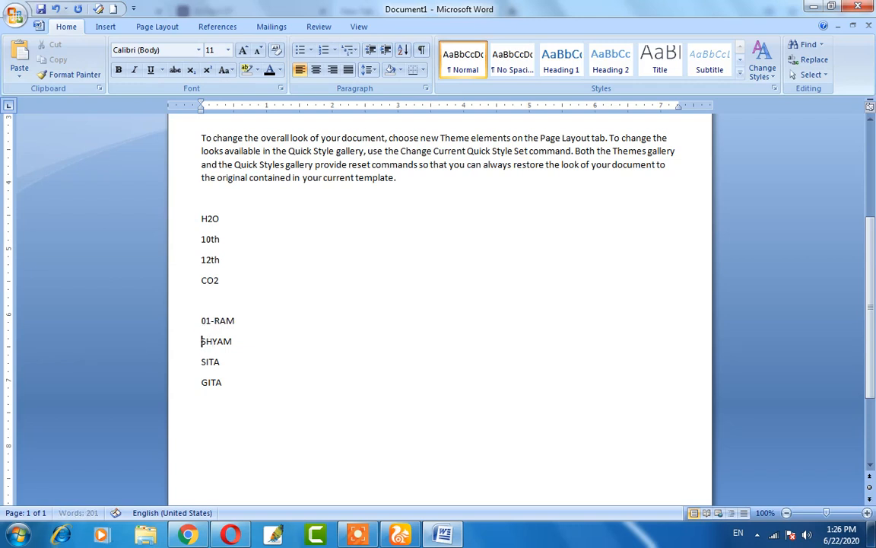
{"action": "type", "text": "02-"}
{"action": "key", "text": "BackSpace"}
{"action": "key", "text": "BackSpace"}
{"action": "key", "text": "BackSpace"}
{"action": "key", "text": "Up"}
{"action": "key", "text": "Up"}
{"action": "key", "text": "Delete"}
{"action": "key", "text": "Delete"}
{"action": "key", "text": "Delete"}
{"action": "type", "text": "*"}
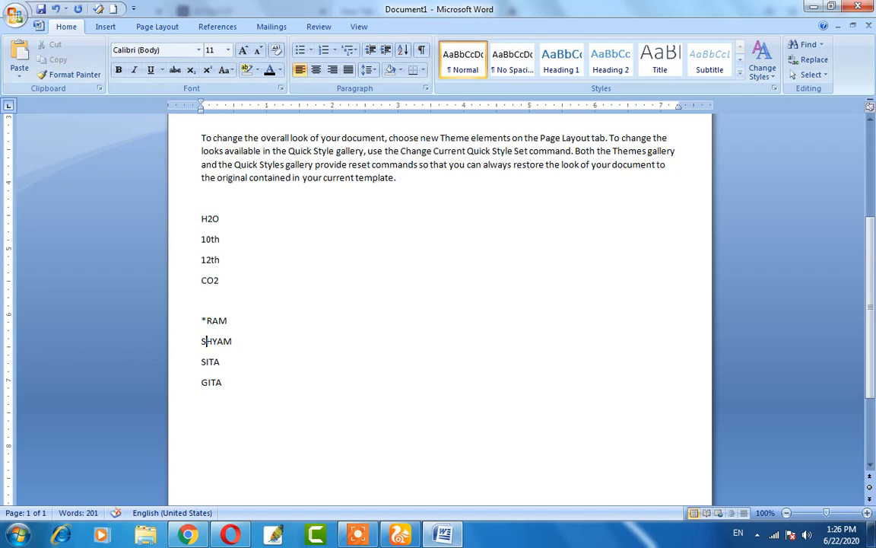
{"action": "type", "text": "*"}
- Remove the asterisk prefixes from the name lines and select all four names
{"action": "key", "text": "Down"}
{"action": "type", "text": "*"}
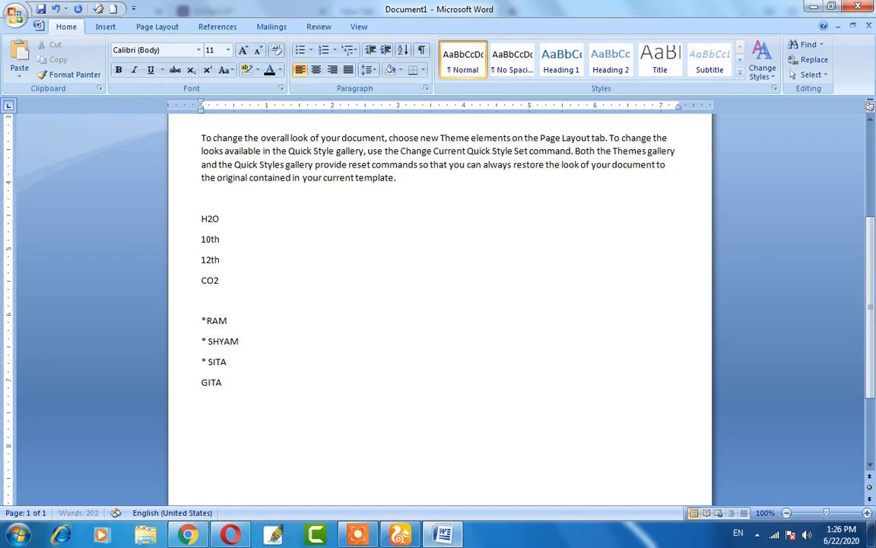
{"action": "key", "text": "Down"}
{"action": "type", "text": "*"}
{"action": "key", "text": "Up"}
{"action": "key", "text": "Up"}
{"action": "key", "text": "Left"}
{"action": "key", "text": "Delete"}
{"action": "key", "text": "Down"}
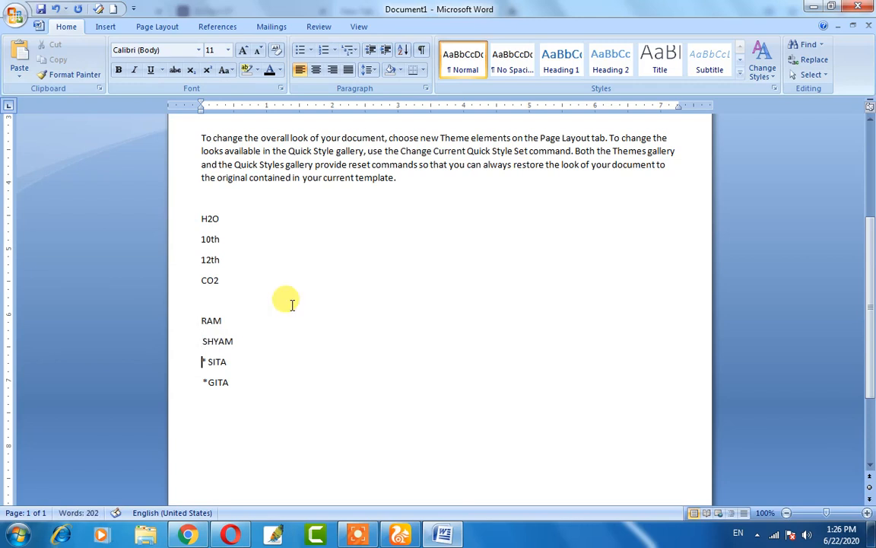
{"action": "key", "text": "Delete"}
{"action": "key", "text": "Delete"}
{"action": "key", "text": "Delete"}
{"action": "key", "text": "Delete"}
{"action": "key", "text": "ctrl+shift+Down"}
{"action": "key", "text": "ctrl+shift+Down"}
{"action": "key", "text": "ctrl+shift+Down"}
{"action": "key", "text": "ctrl+shift+Down"}
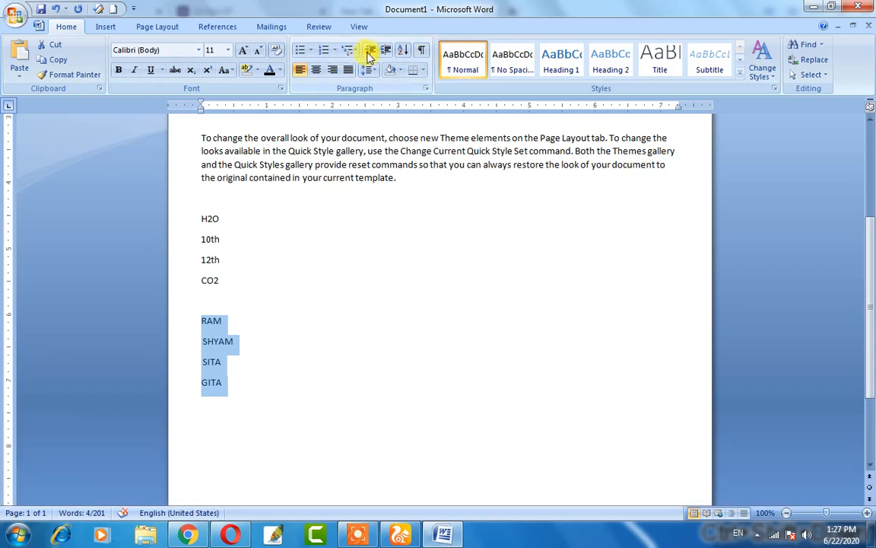
- Give RAM, SHYAM, SITA and GITA checkmark bullets and add an empty fifth bullet below GITA
{"action": "left_click", "coordinate": [312, 50]}
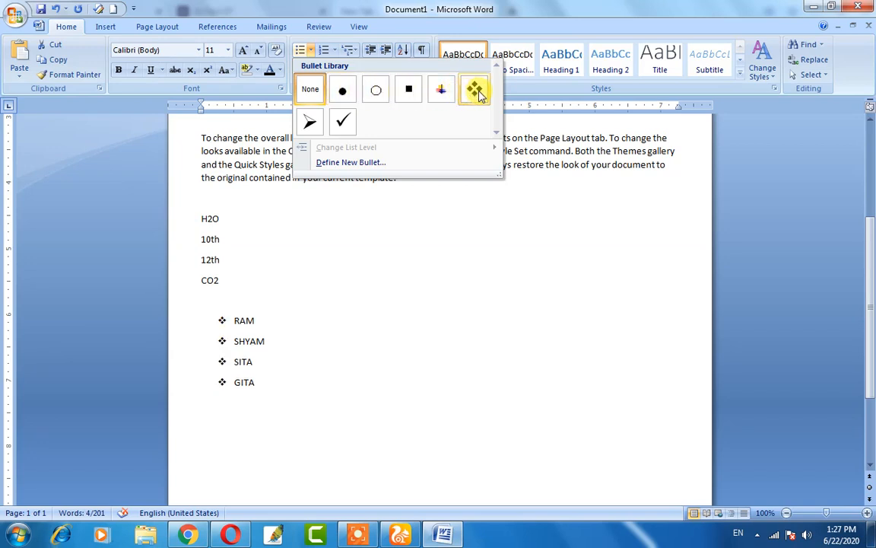
{"action": "left_click", "coordinate": [345, 122]}
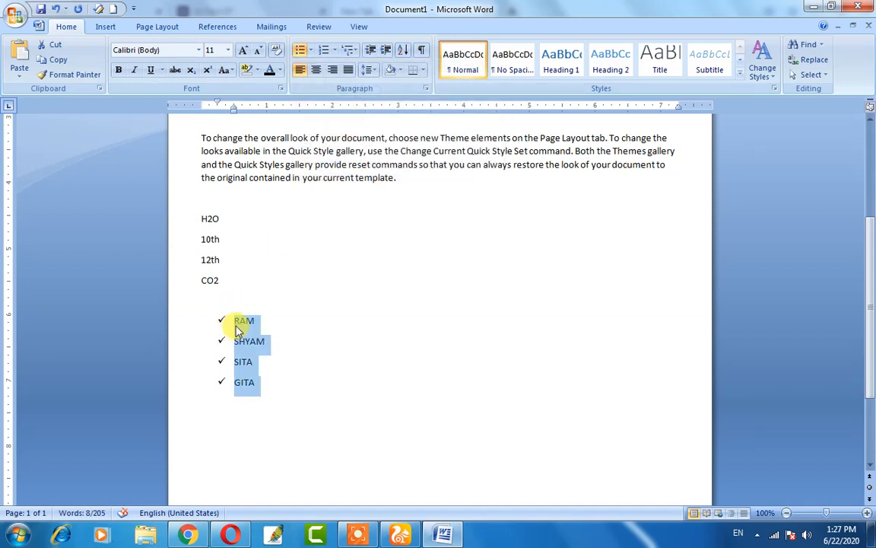
{"action": "left_click", "coordinate": [264, 384]}
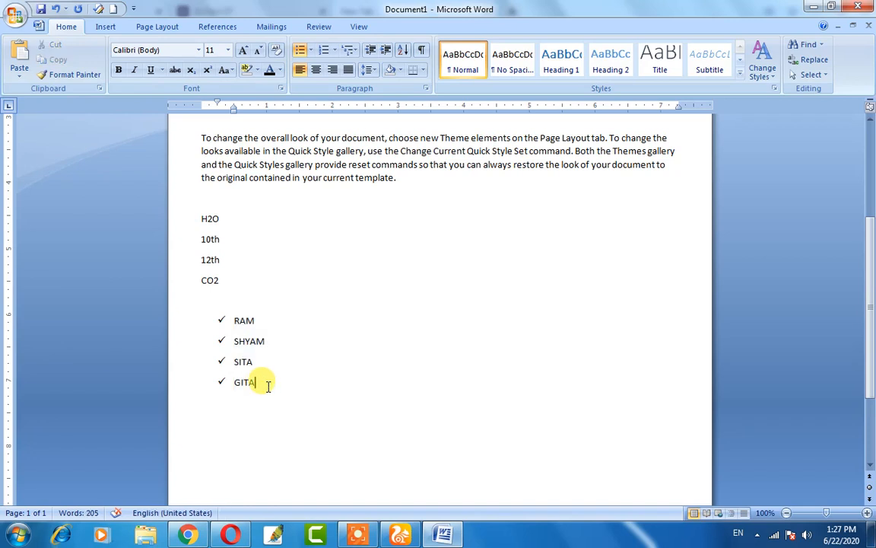
{"action": "key", "text": "Return"}
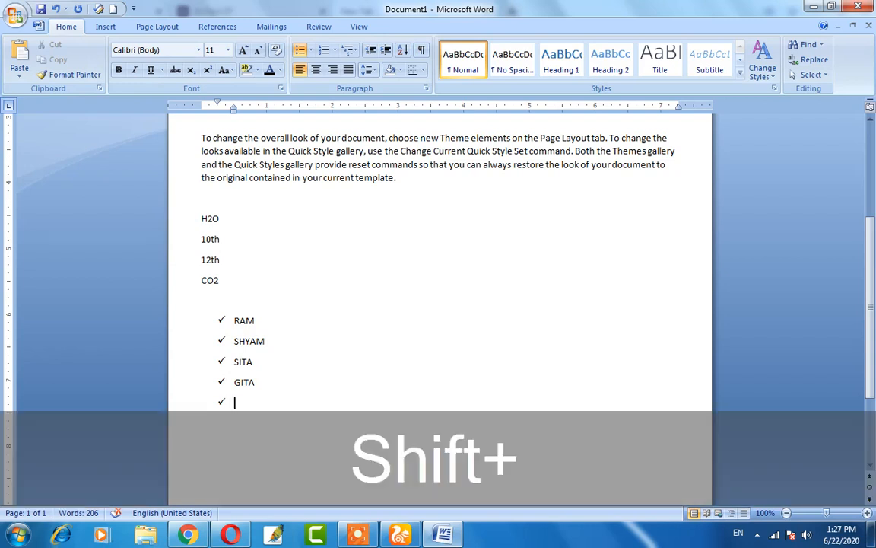
- Enter MOHAN, SOHAN and RIMA as checkmark items, then remove the trailing empty bullet
{"action": "type", "text": "mOHAN"}
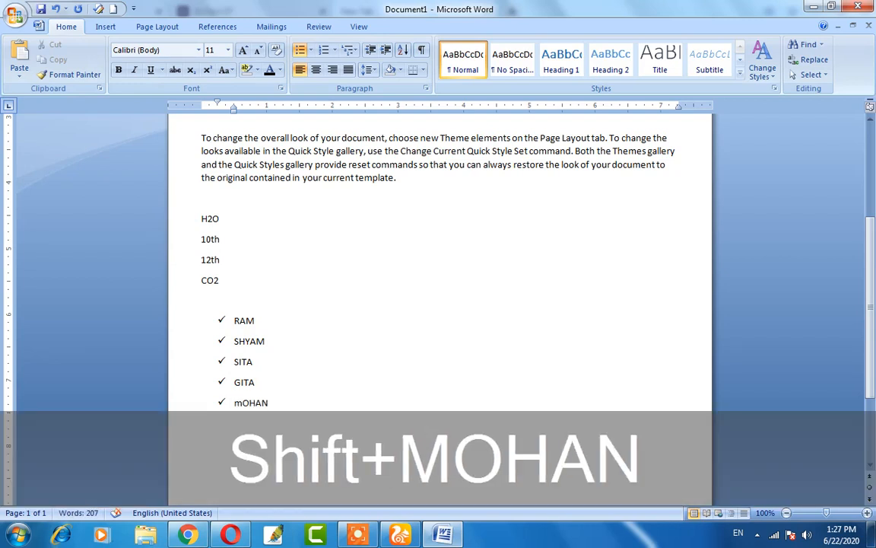
{"action": "key", "text": "BackSpace"}
{"action": "key", "text": "BackSpace"}
{"action": "key", "text": "BackSpace"}
{"action": "key", "text": "BackSpace"}
{"action": "key", "text": "BackSpace"}
{"action": "type", "text": "MO"}
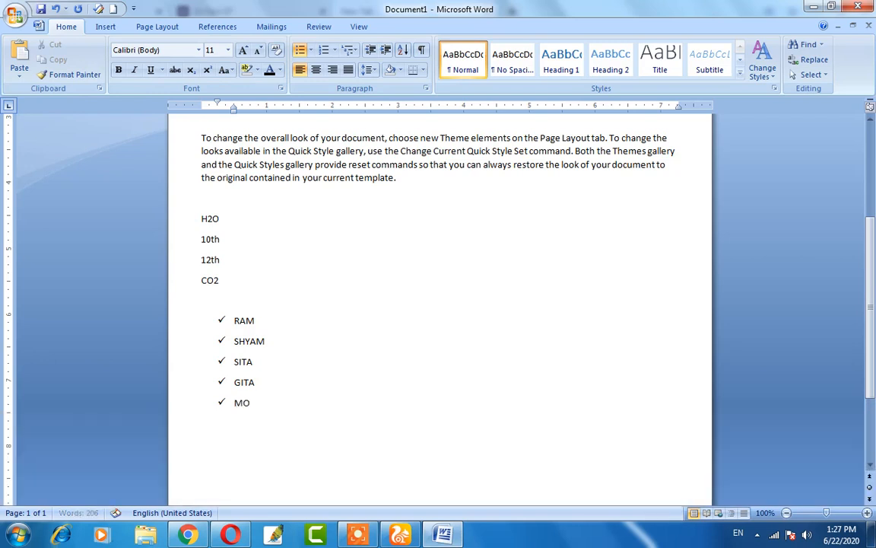
{"action": "type", "text": "HAN"}
{"action": "key", "text": "Return"}
{"action": "type", "text": "SHAN"}
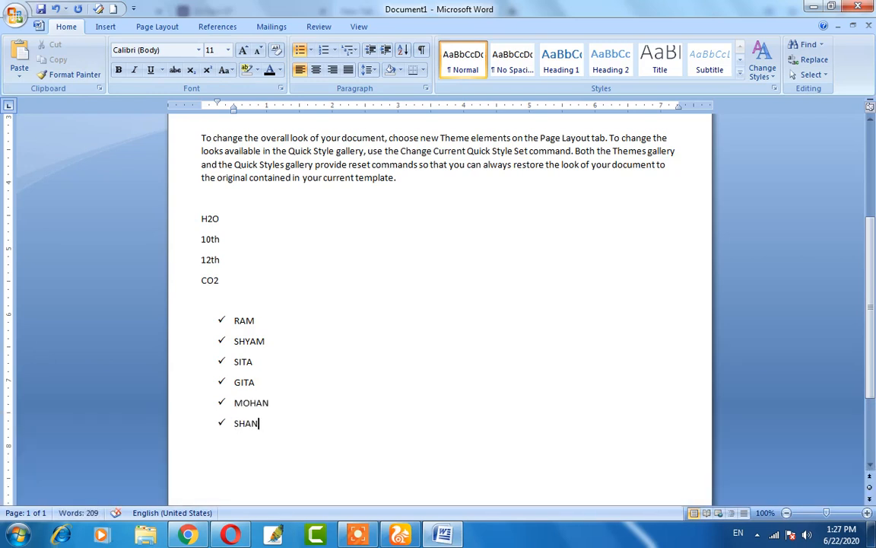
{"action": "key", "text": "BackSpace"}
{"action": "key", "text": "BackSpace"}
{"action": "key", "text": "BackSpace"}
{"action": "type", "text": "OH"}
{"action": "key", "text": "Return"}
{"action": "type", "text": "RIMA"}
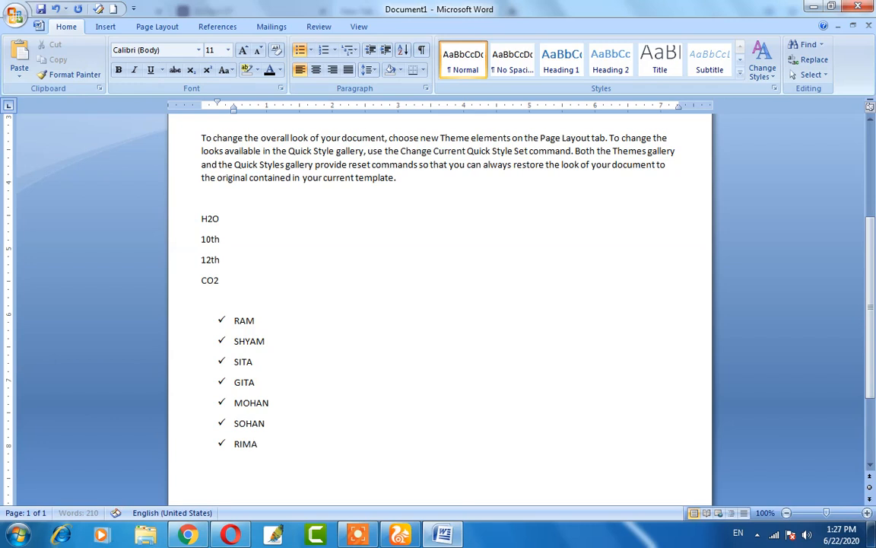
{"action": "key", "text": "Return"}
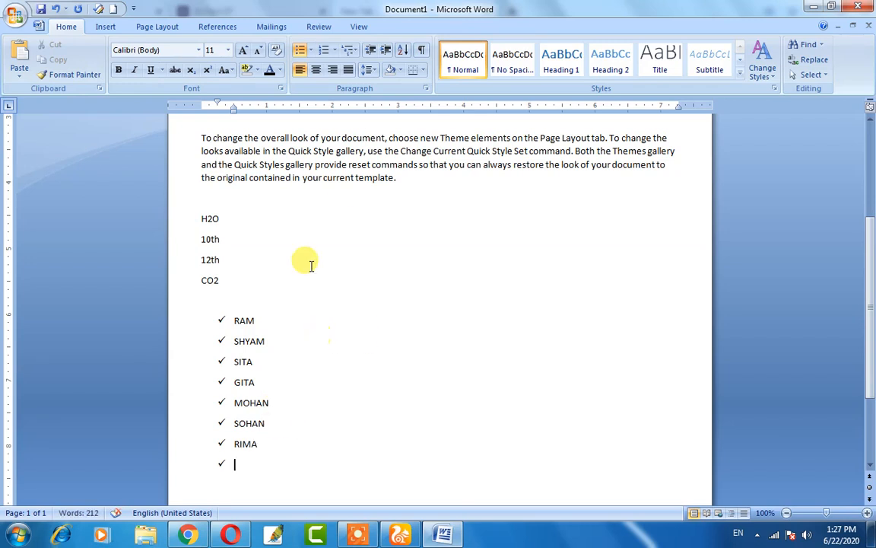
{"action": "scroll", "coordinate": [285, 380], "scroll_direction": "down", "scroll_amount": 3}
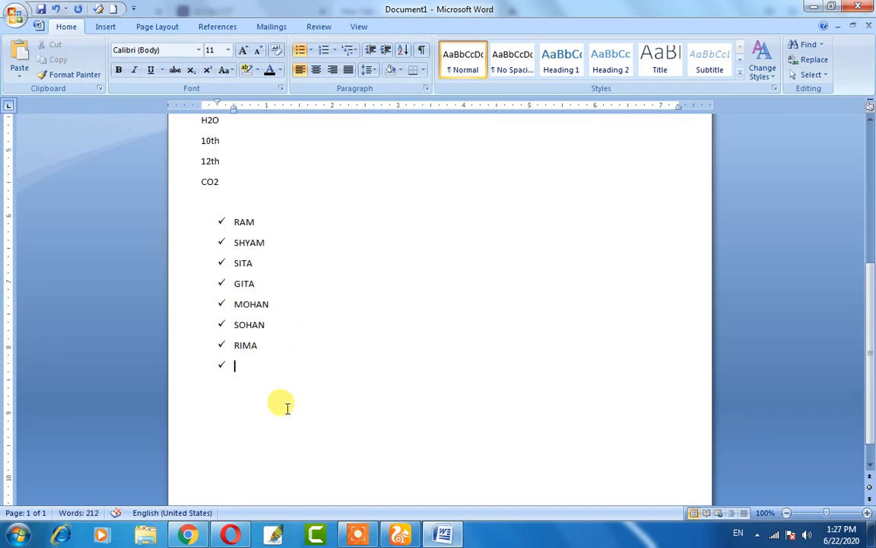
{"action": "key", "text": "Return"}
{"action": "scroll", "coordinate": [285, 405], "scroll_direction": "up", "scroll_amount": 3}
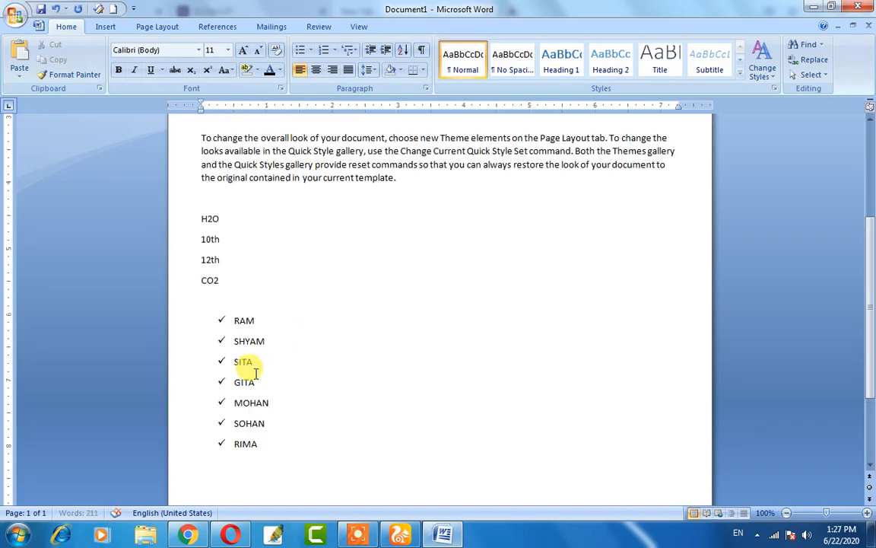
{"action": "scroll", "coordinate": [285, 359], "scroll_direction": "down", "scroll_amount": 1}
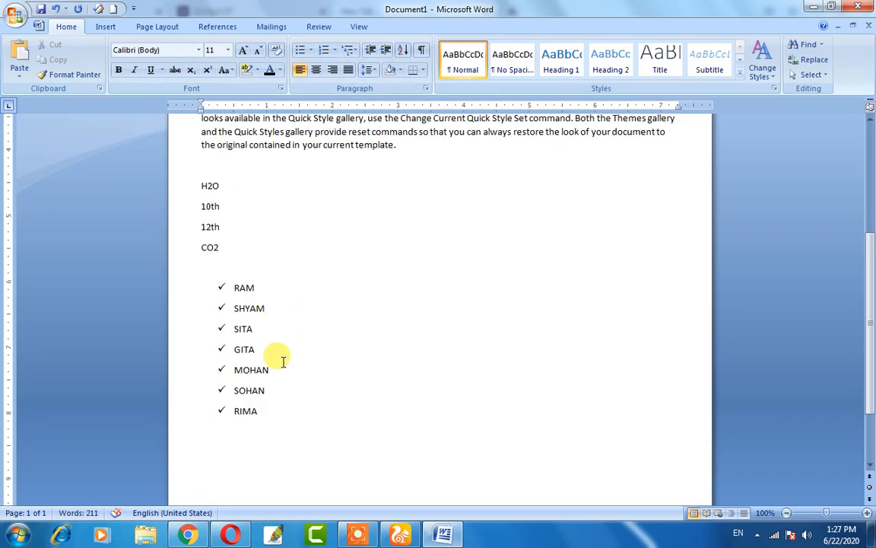
- Switch the list from RAM to RIMA to 1. 2. 3. numbering
{"action": "left_click_drag", "start_coordinate": [228, 288], "coordinate": [256, 405]}
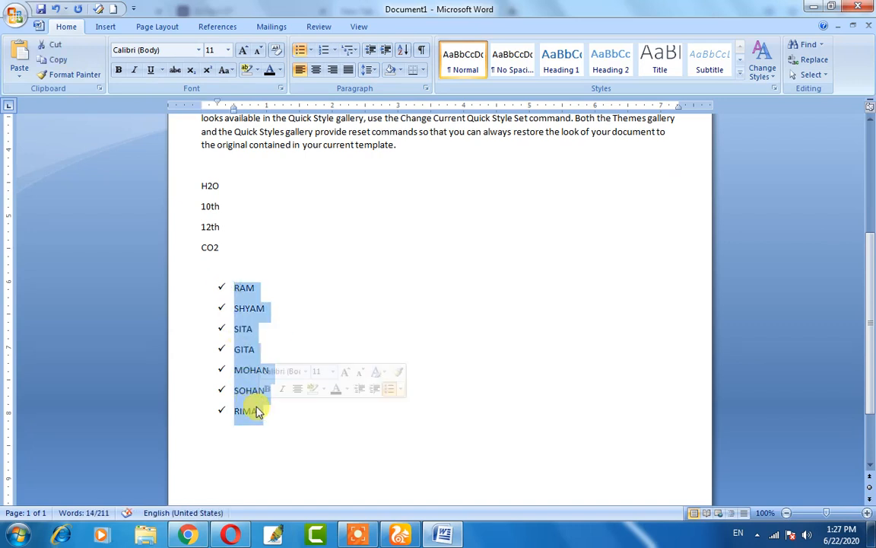
{"action": "left_click", "coordinate": [333, 54]}
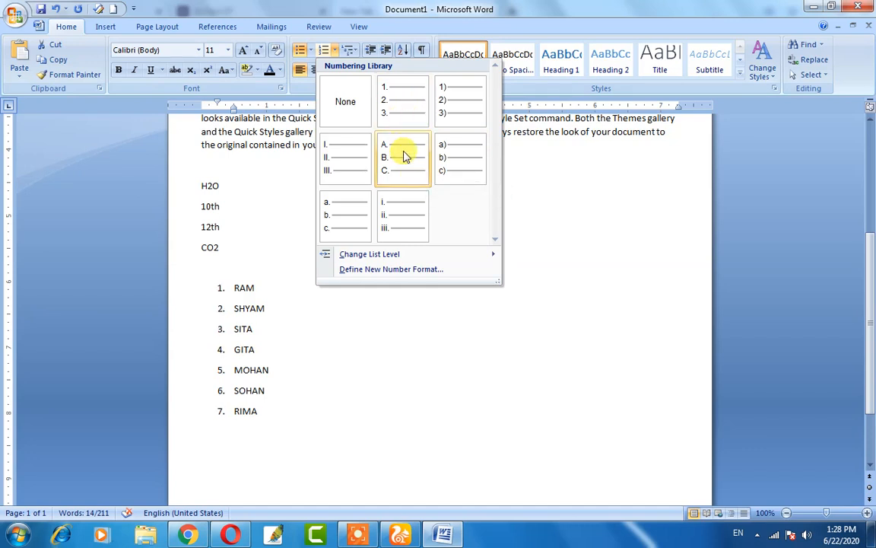
{"action": "left_click", "coordinate": [415, 112]}
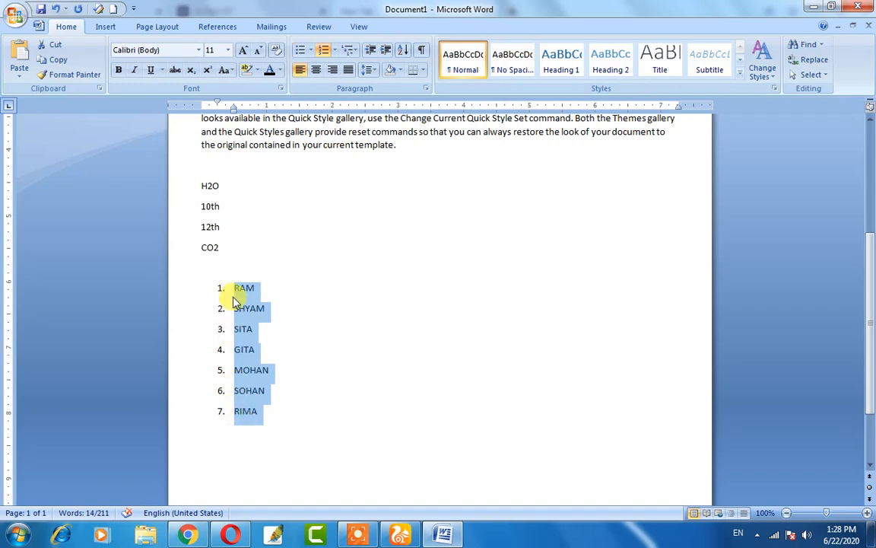
- Add ROHAN, MUKESH and UMESH as numbered items 8 to 10 after RIMA
{"action": "left_click", "coordinate": [276, 411]}
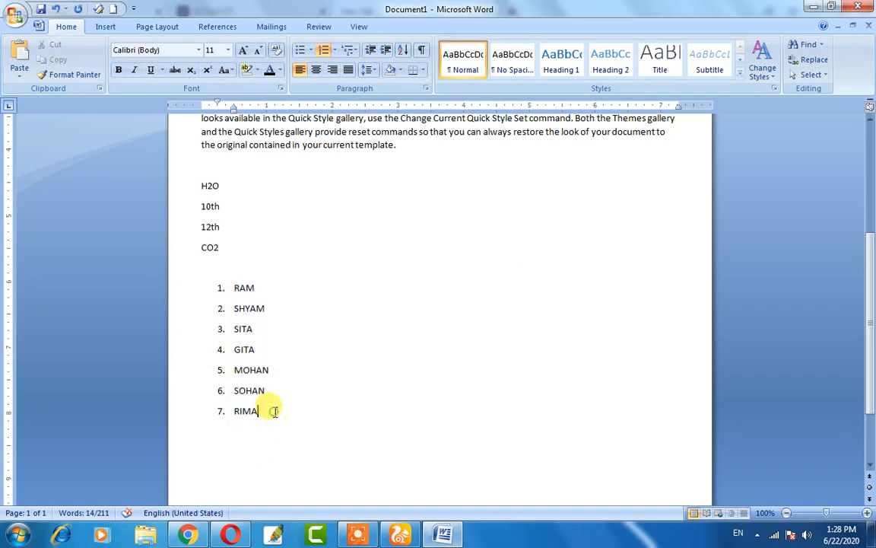
{"action": "key", "text": "Return"}
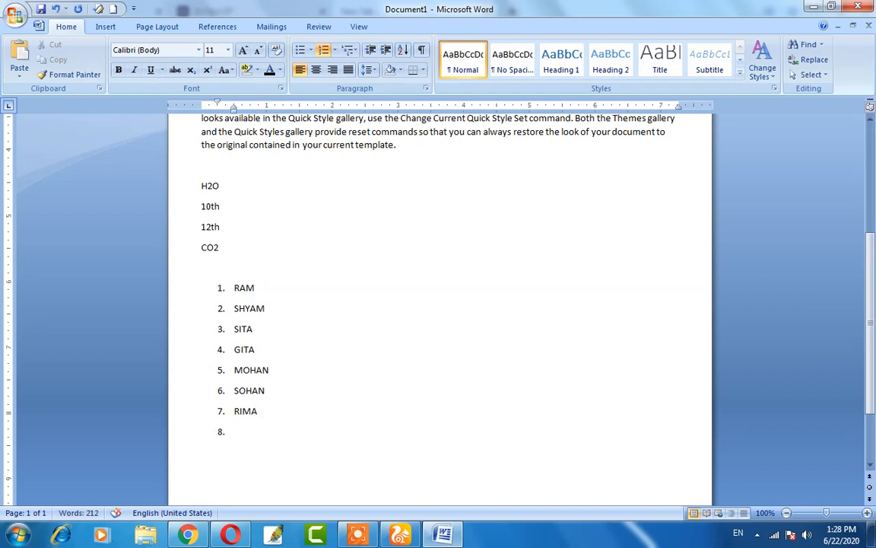
{"action": "type", "text": "ROHAN"}
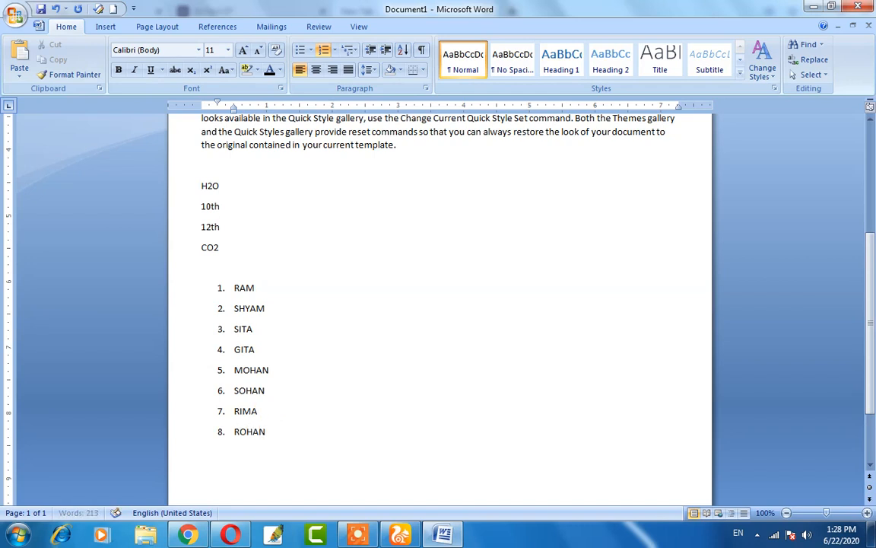
{"action": "key", "text": "Return"}
{"action": "type", "text": "MUKESH"}
{"action": "key", "text": "Return"}
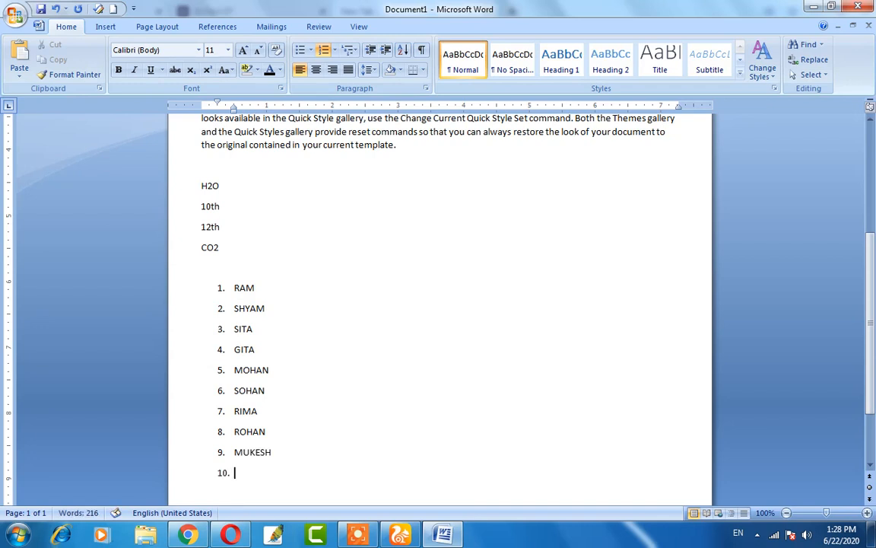
{"action": "type", "text": "UMESH"}
{"action": "key", "text": "Return"}
{"action": "key", "text": "BackSpace"}
{"action": "key", "text": "BackSpace"}
{"action": "scroll", "coordinate": [389, 194], "scroll_direction": "down", "scroll_amount": 2}
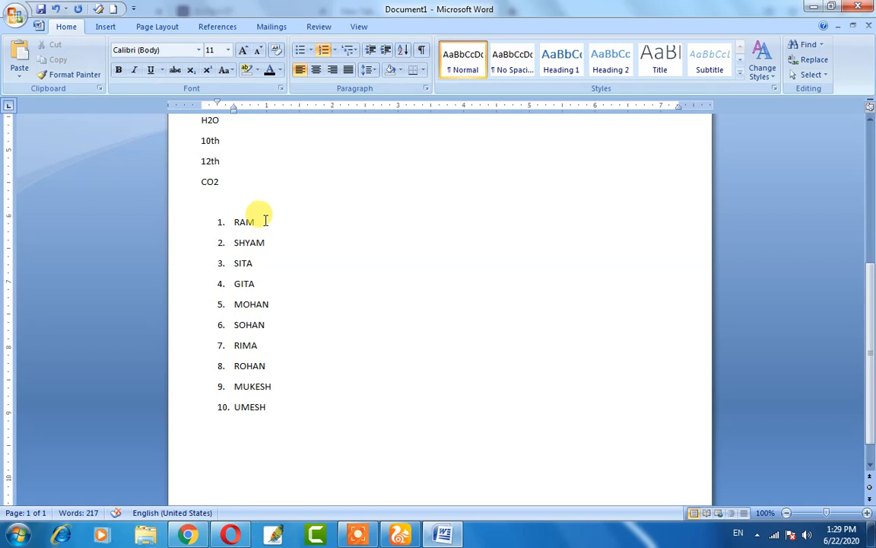
- Make SHYAM through UMESH italic and bold, then undo both changes
{"action": "left_click_drag", "start_coordinate": [265, 220], "coordinate": [271, 413]}
{"action": "left_click", "coordinate": [294, 401]}
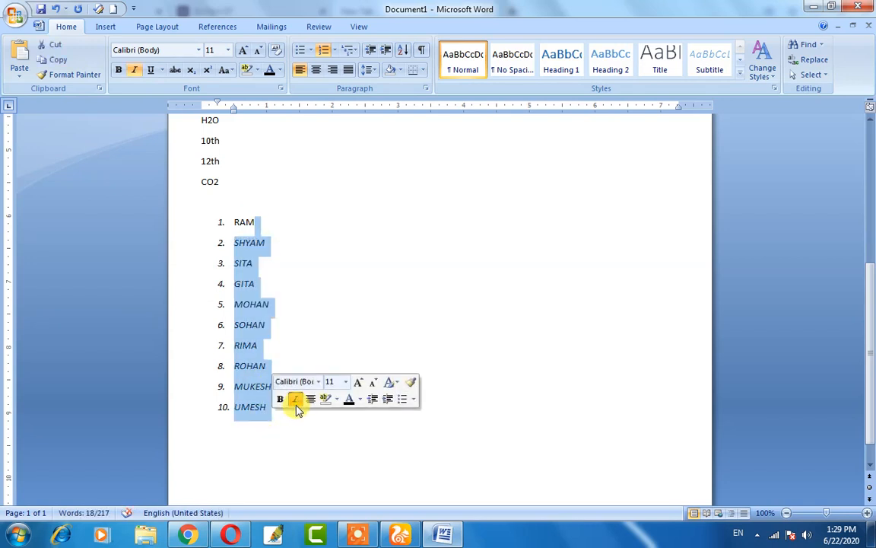
{"action": "left_click", "coordinate": [280, 399]}
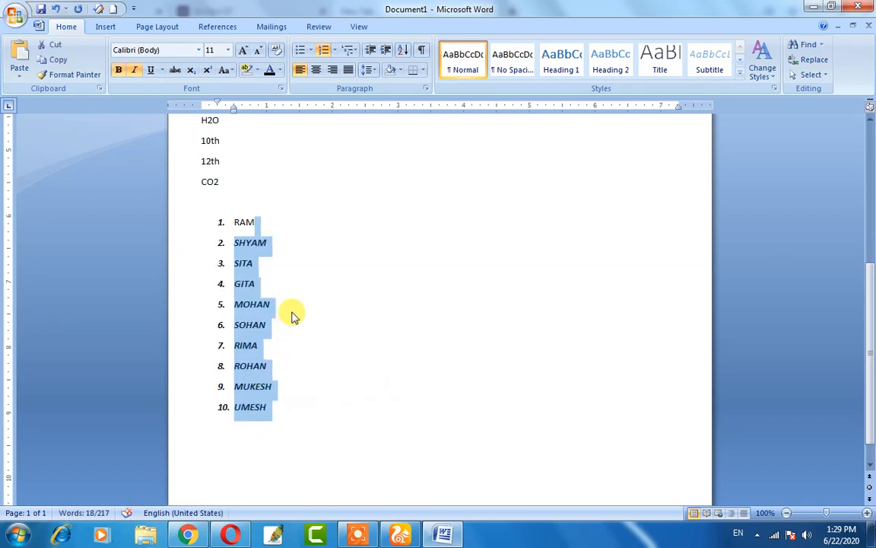
{"action": "key", "text": "ctrl+z"}
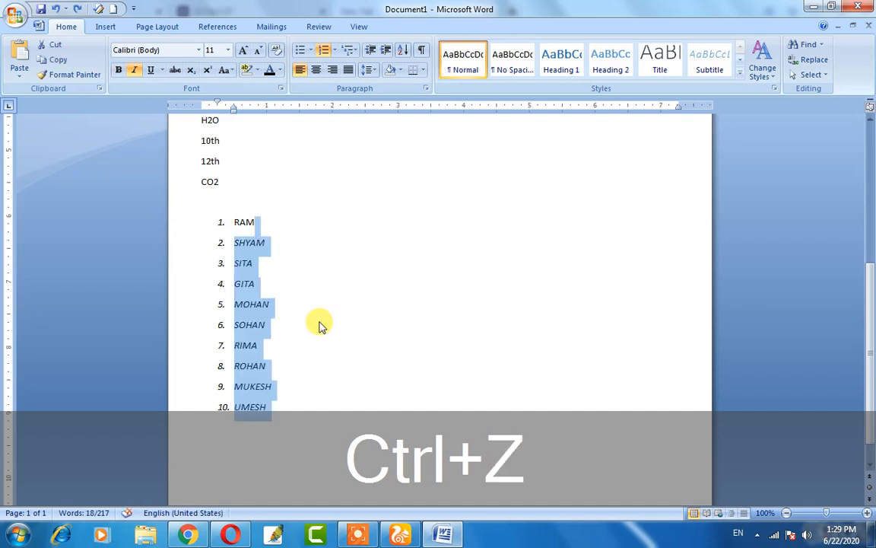
{"action": "key", "text": "ctrl+z"}
{"action": "left_click", "coordinate": [317, 324]}
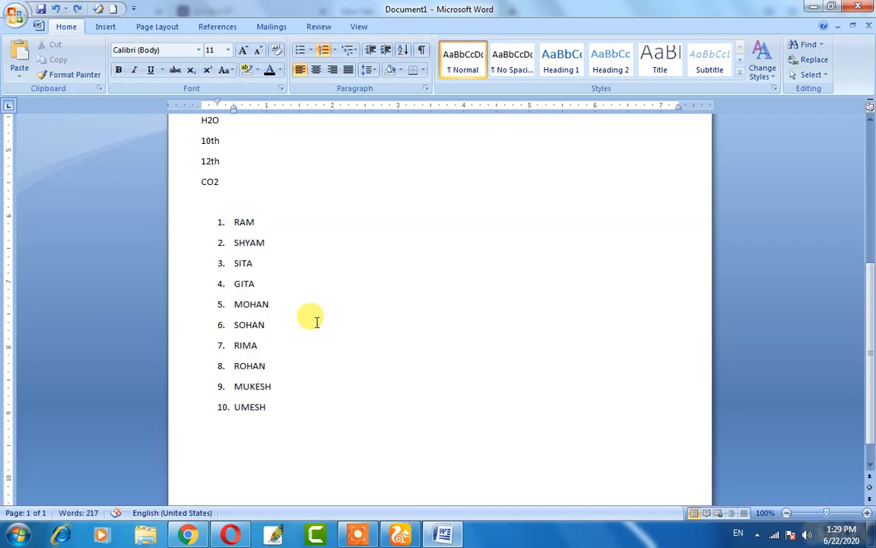
- Add an empty unnumbered line between RAM and SHYAM
{"action": "left_click", "coordinate": [272, 227]}
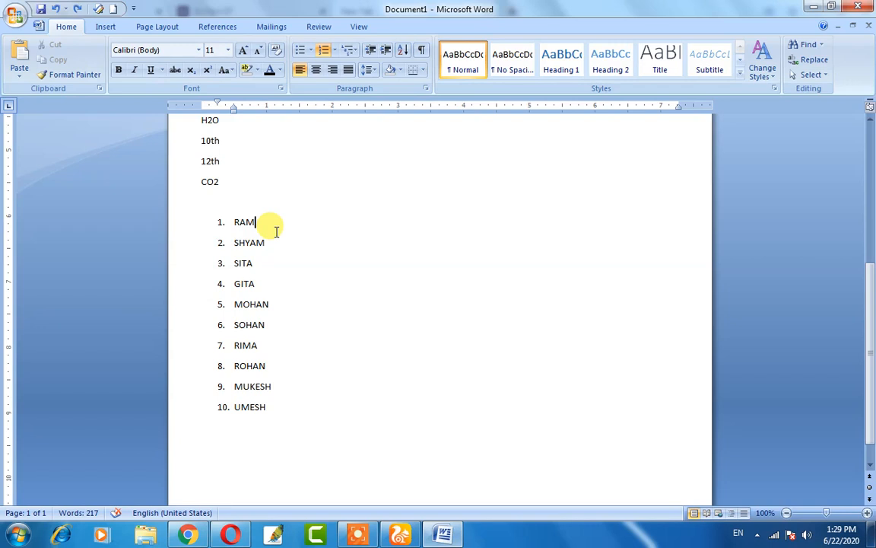
{"action": "key", "text": "Return"}
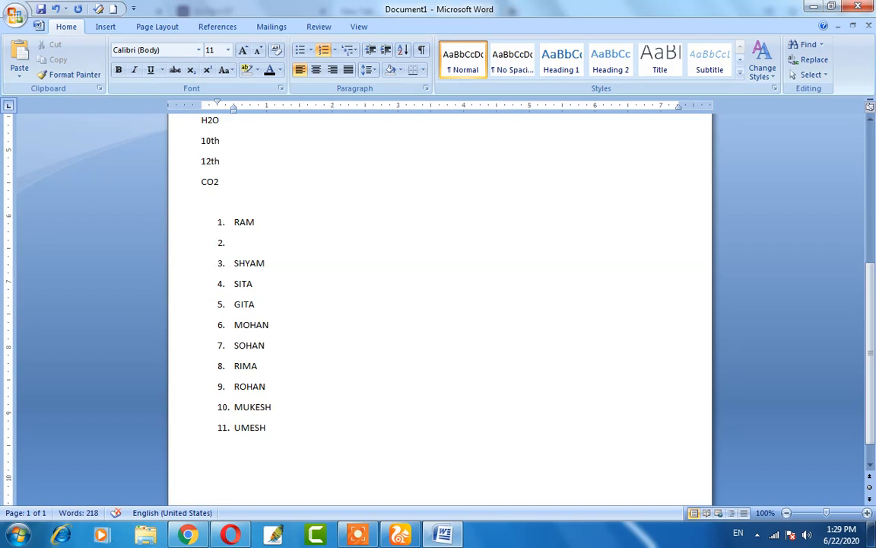
{"action": "key", "text": "BackSpace"}
{"action": "key", "text": "BackSpace"}
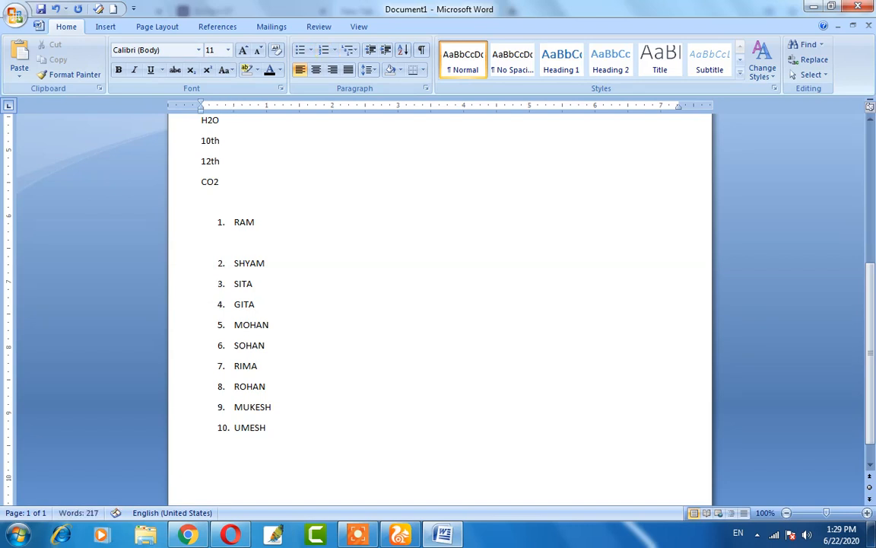
- Apply 1) a) i) multilevel numbering to the whole name list and add an empty item 2) after RAM
{"action": "left_click_drag", "start_coordinate": [273, 409], "coordinate": [228, 220]}
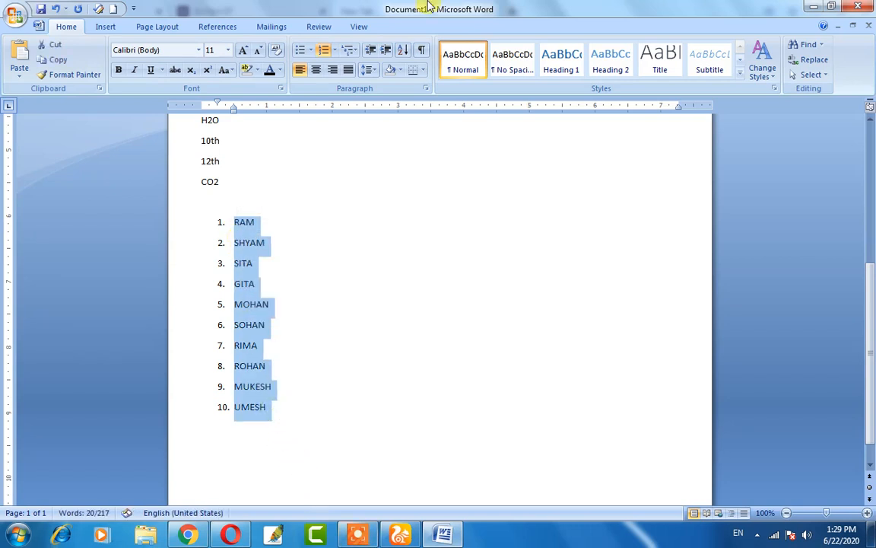
{"action": "left_click", "coordinate": [350, 52]}
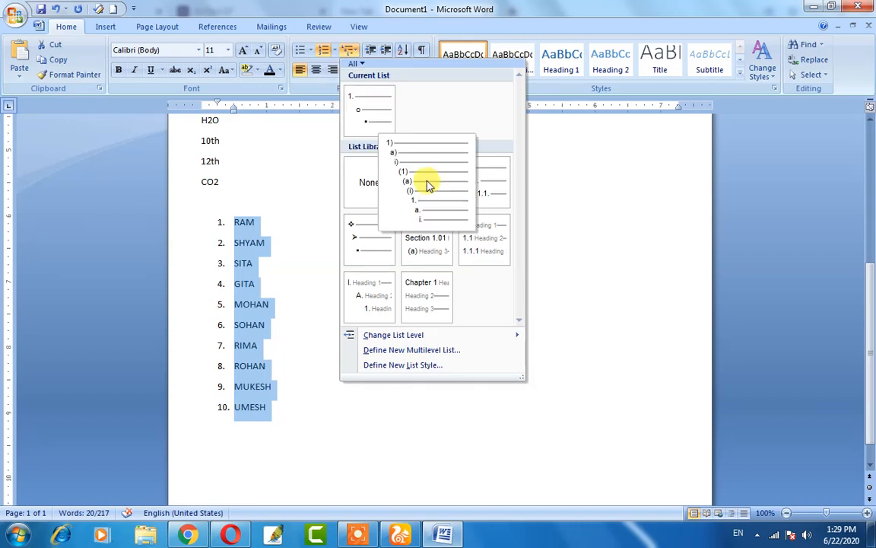
{"action": "left_click", "coordinate": [425, 178]}
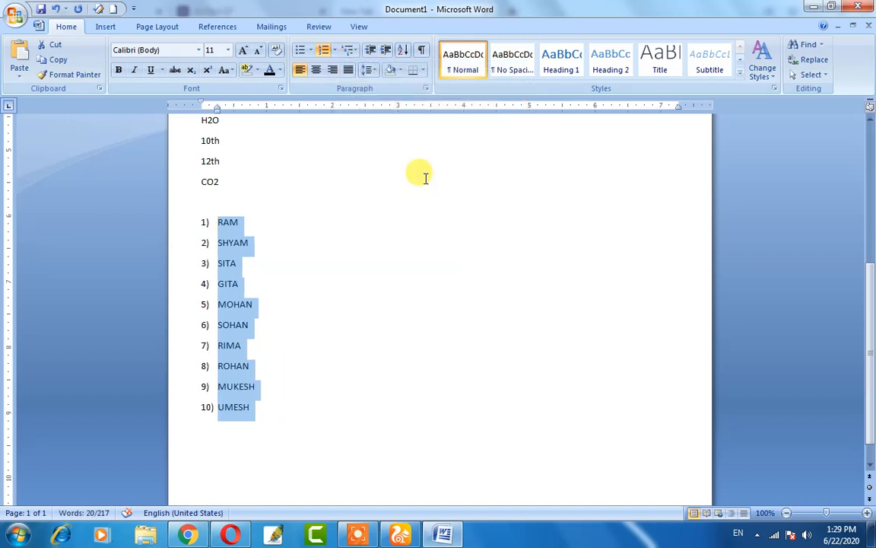
{"action": "left_click", "coordinate": [245, 224]}
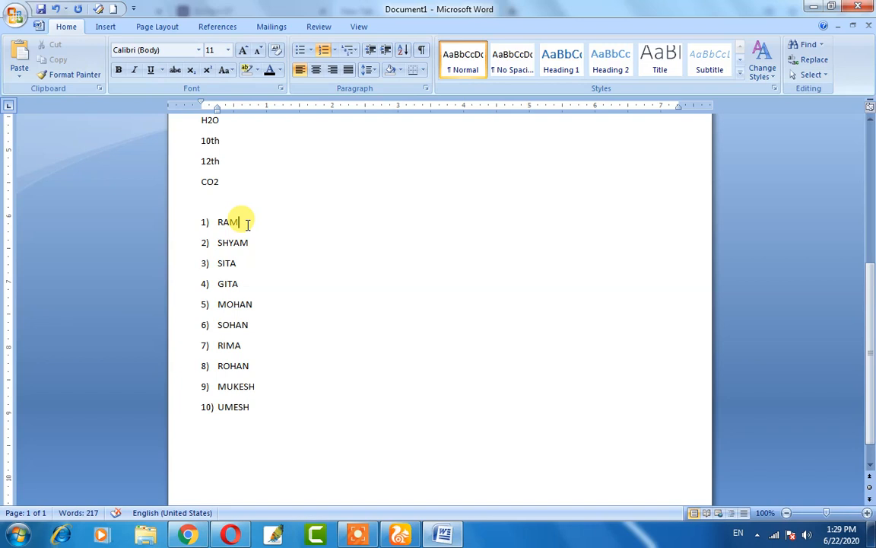
{"action": "key", "text": "Return"}
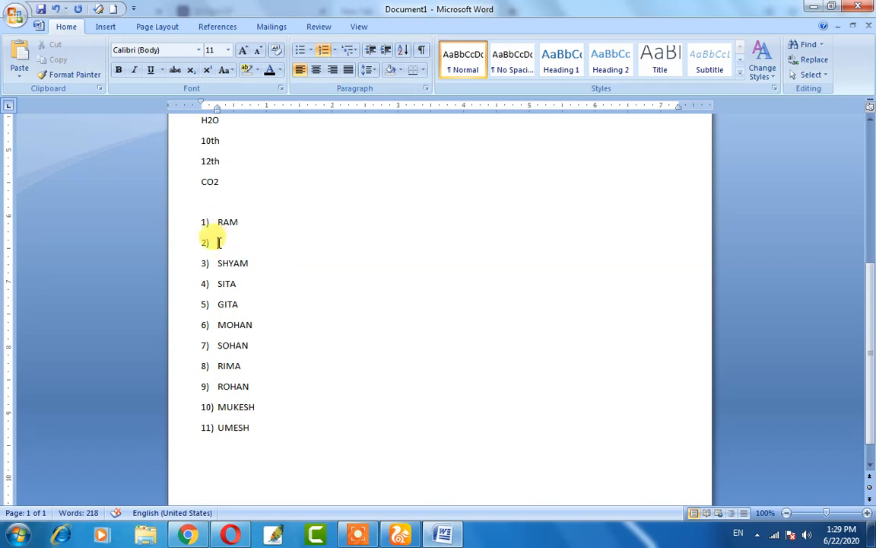
- Demote the empty item and enter LAV and KUSH as sub-items a) and b) under RAM
{"action": "left_click", "coordinate": [385, 52]}
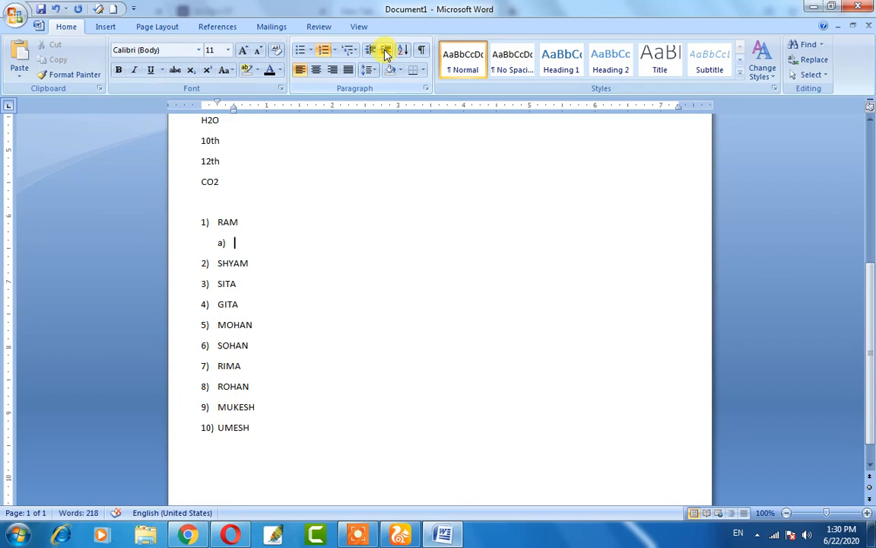
{"action": "type", "text": "LAV"}
{"action": "key", "text": "Return"}
{"action": "type", "text": "KUSH"}
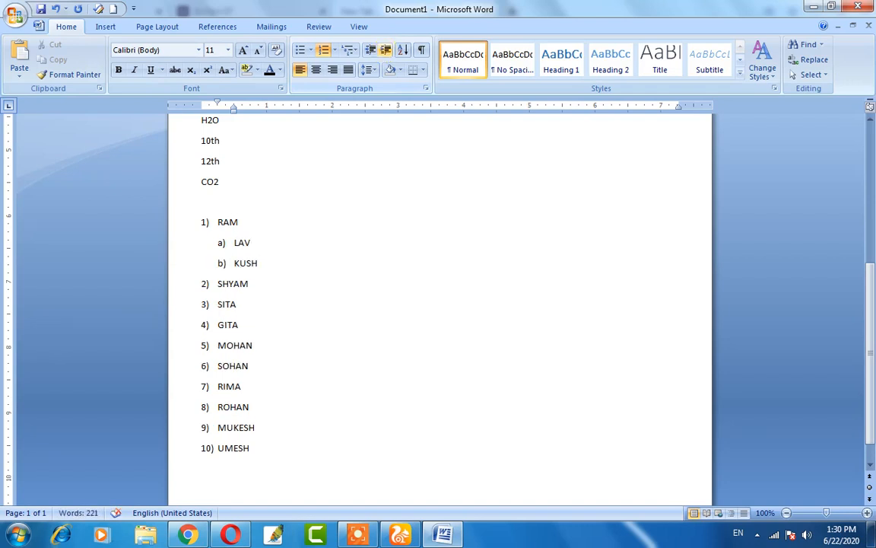
- Remove the extra empty c) item after KUSH so SHYAM follows as item 2
{"action": "key", "text": "Return"}
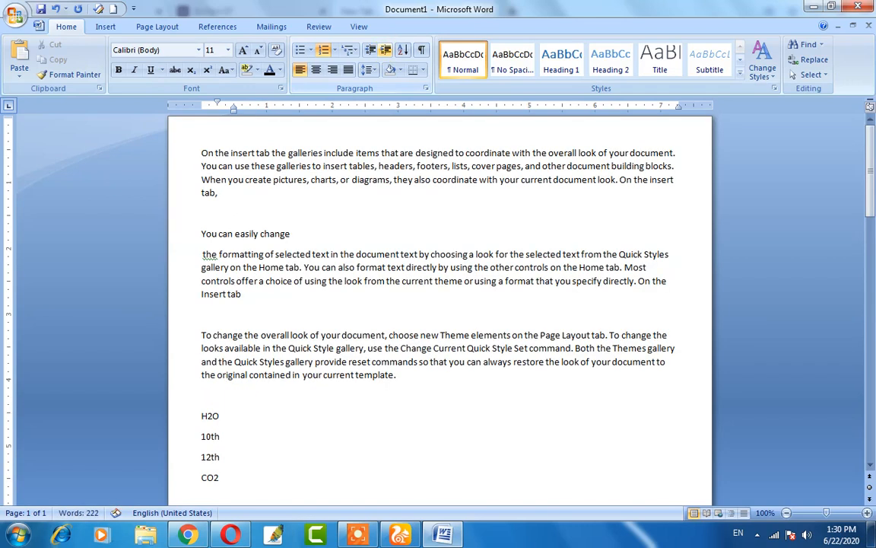
{"action": "scroll", "coordinate": [389, 72], "scroll_direction": "down", "scroll_amount": 3}
{"action": "scroll", "coordinate": [356, 319], "scroll_direction": "down", "scroll_amount": 8}
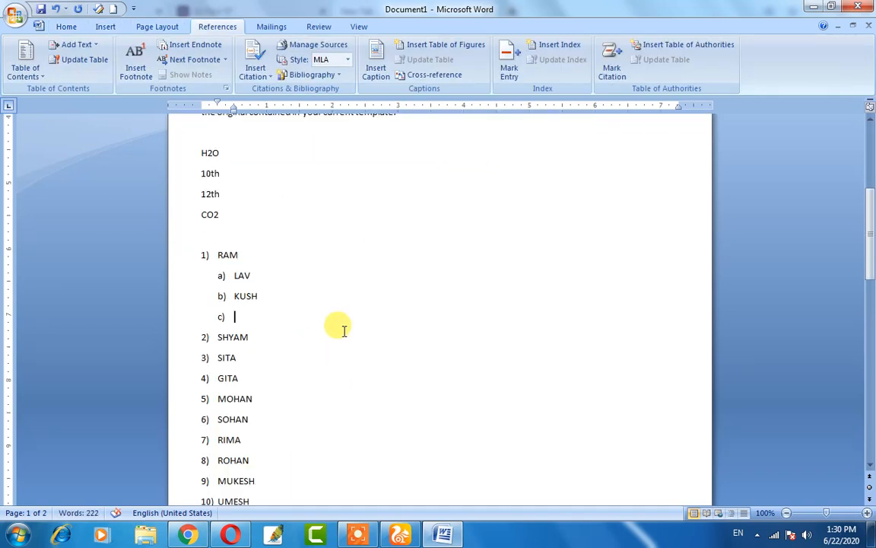
{"action": "key", "text": "BackSpace"}
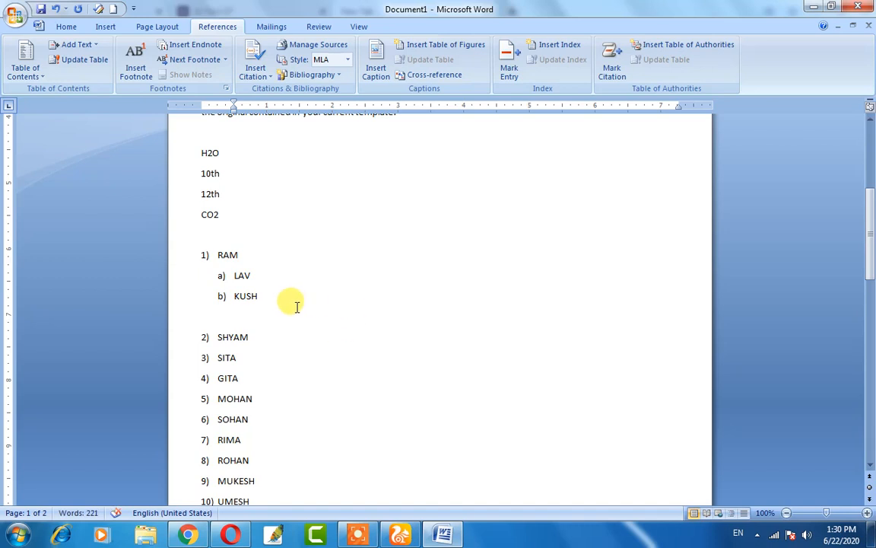
{"action": "left_click", "coordinate": [66, 26]}
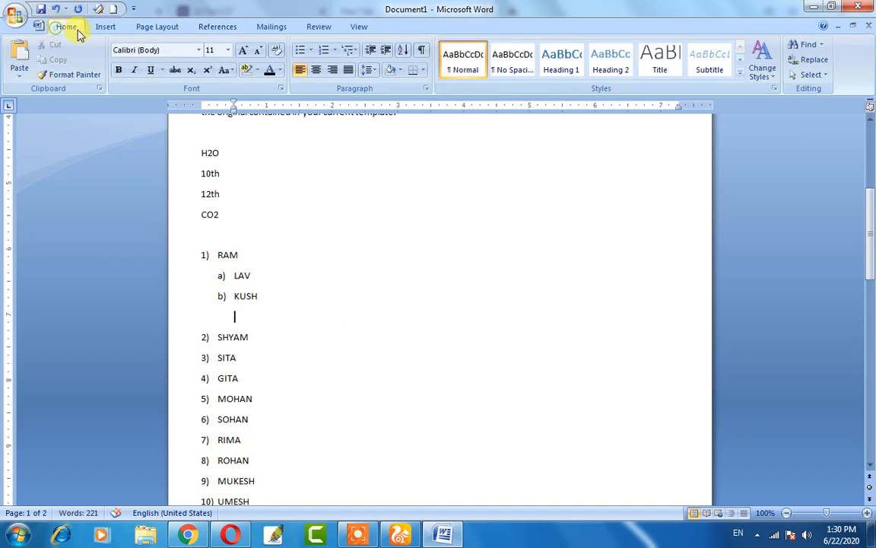
{"action": "left_click", "coordinate": [370, 56]}
{"action": "left_click", "coordinate": [370, 56]}
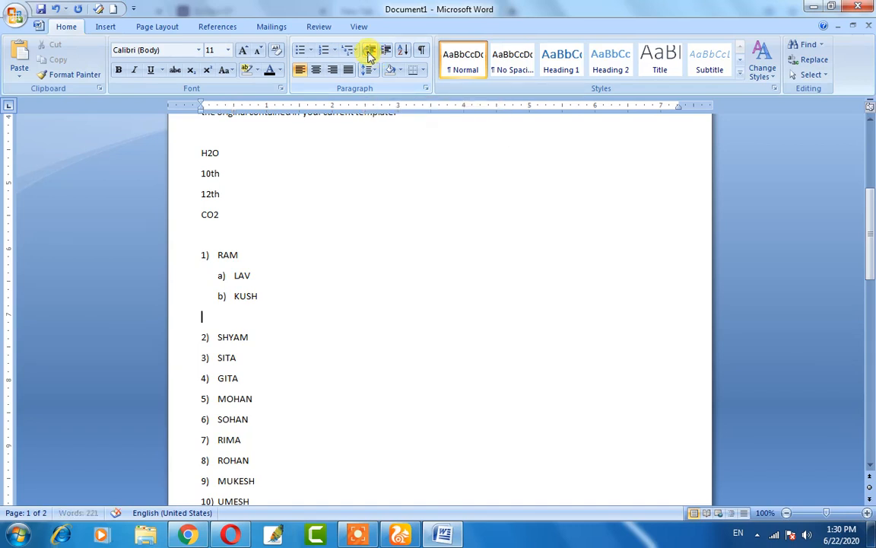
{"action": "scroll", "coordinate": [354, 251], "scroll_direction": "up", "scroll_amount": 5}
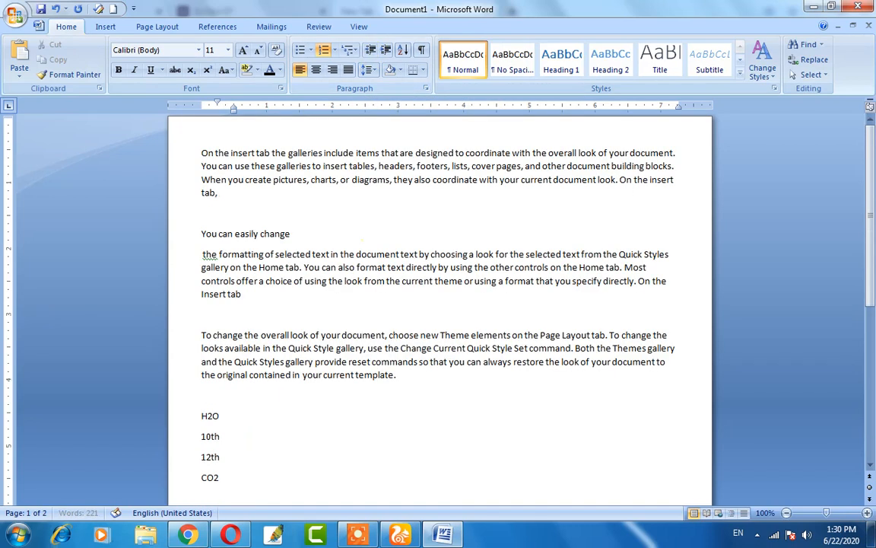
{"action": "key", "text": "BackSpace"}
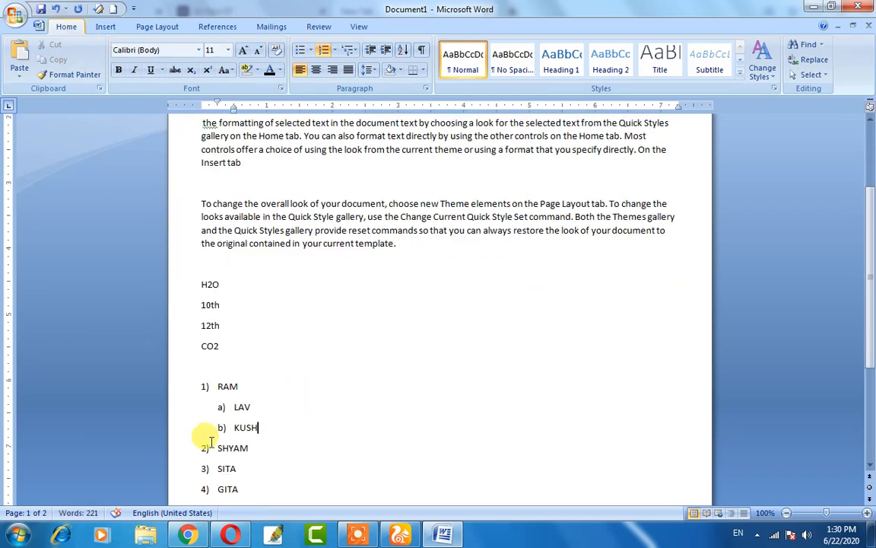
{"action": "scroll", "coordinate": [216, 449], "scroll_direction": "down", "scroll_amount": 2}
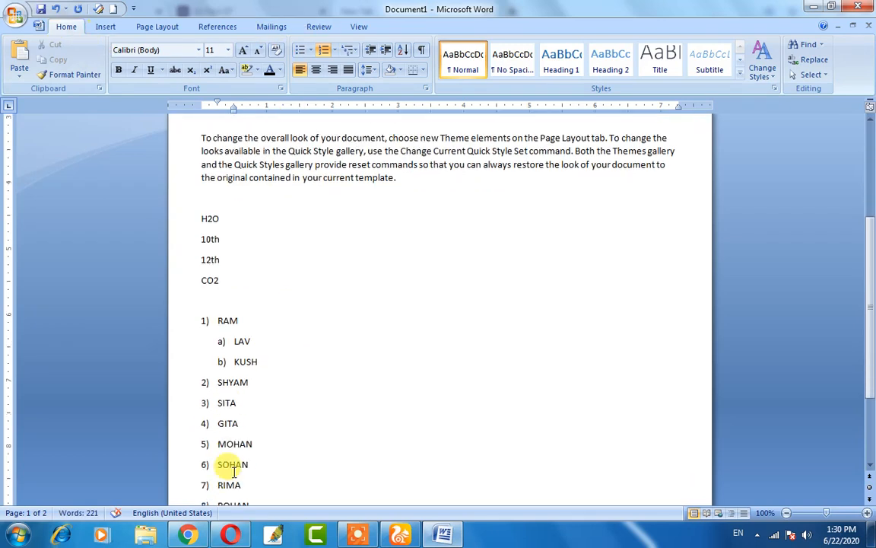
- Start a new page below the list and type RICE
{"action": "left_click", "coordinate": [249, 403]}
{"action": "scroll", "coordinate": [254, 397], "scroll_direction": "down", "scroll_amount": 3}
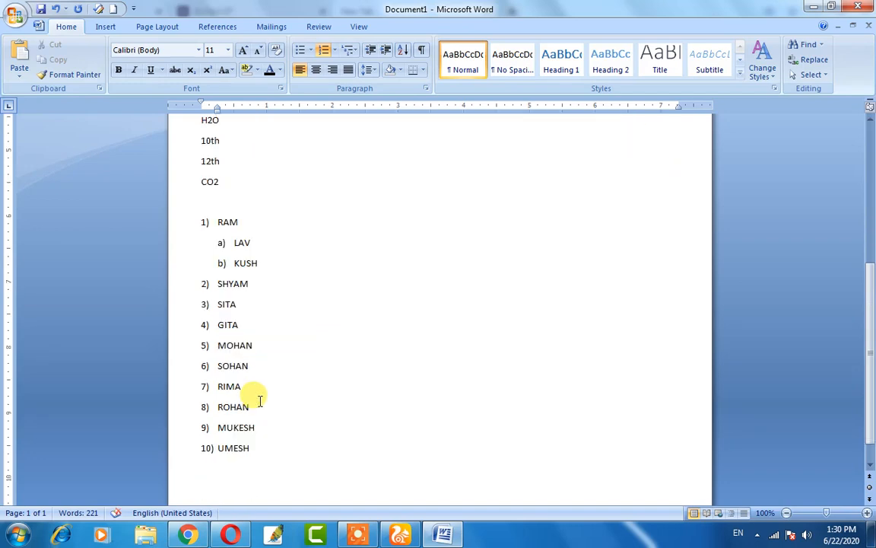
{"action": "scroll", "coordinate": [349, 294], "scroll_direction": "up", "scroll_amount": 4}
{"action": "scroll", "coordinate": [356, 295], "scroll_direction": "down", "scroll_amount": 5}
{"action": "left_click", "coordinate": [259, 456]}
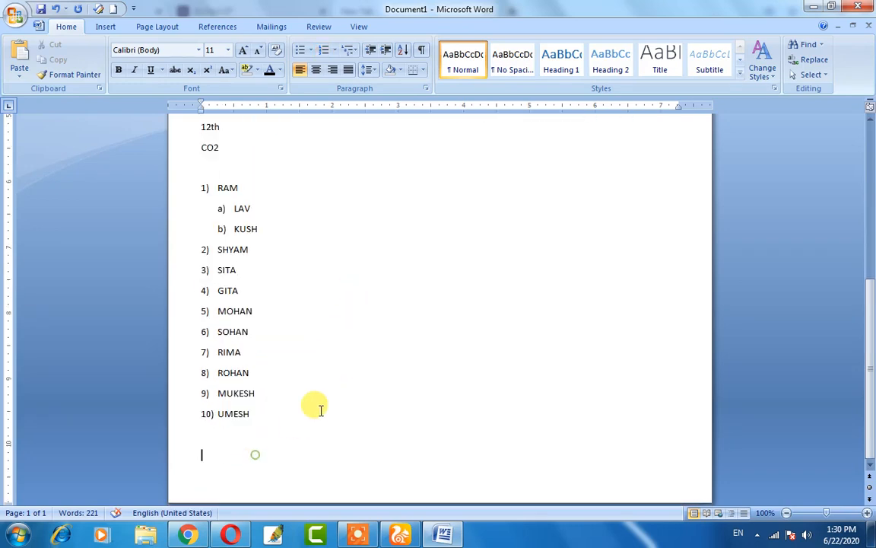
{"action": "key", "text": "Return"}
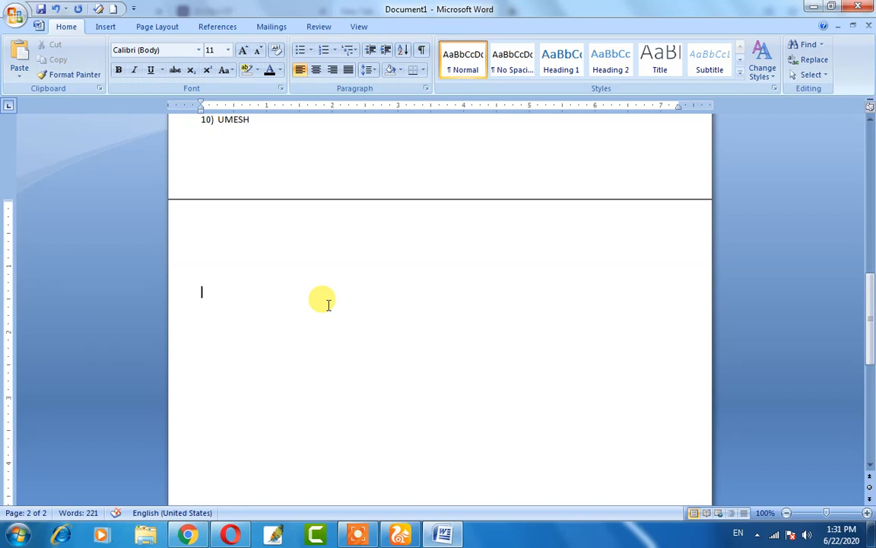
{"action": "type", "text": "RICE"}
- Number RICE as item 11) in the 1) a) i) style and add an empty item 12)
{"action": "left_click", "coordinate": [348, 54]}
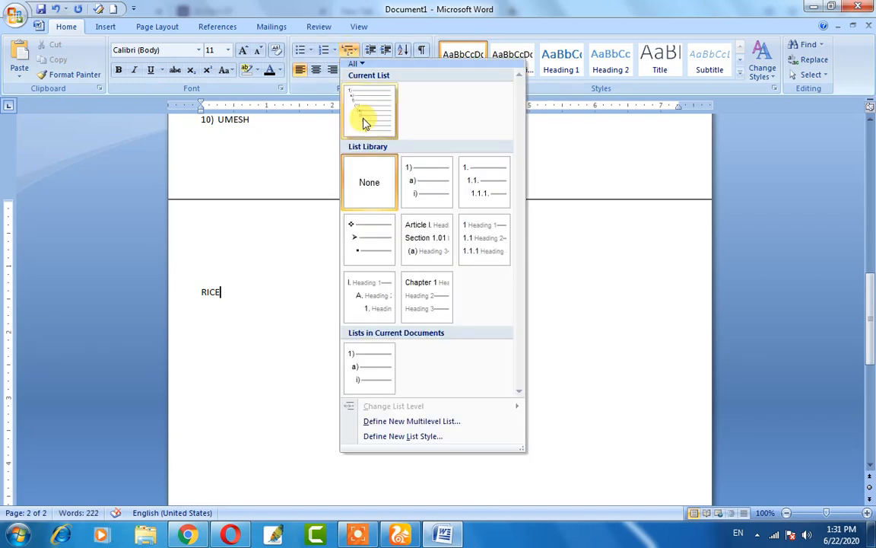
{"action": "mouse_move", "coordinate": [411, 184]}
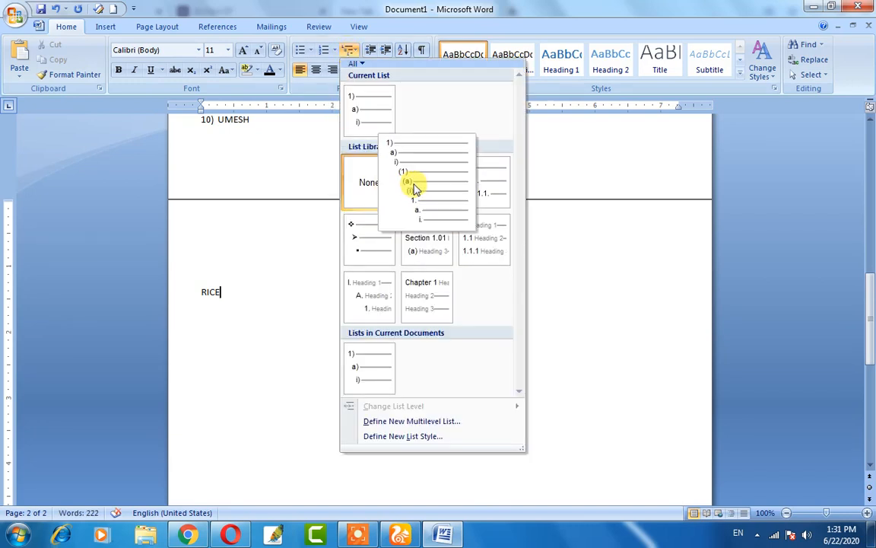
{"action": "left_click", "coordinate": [412, 186]}
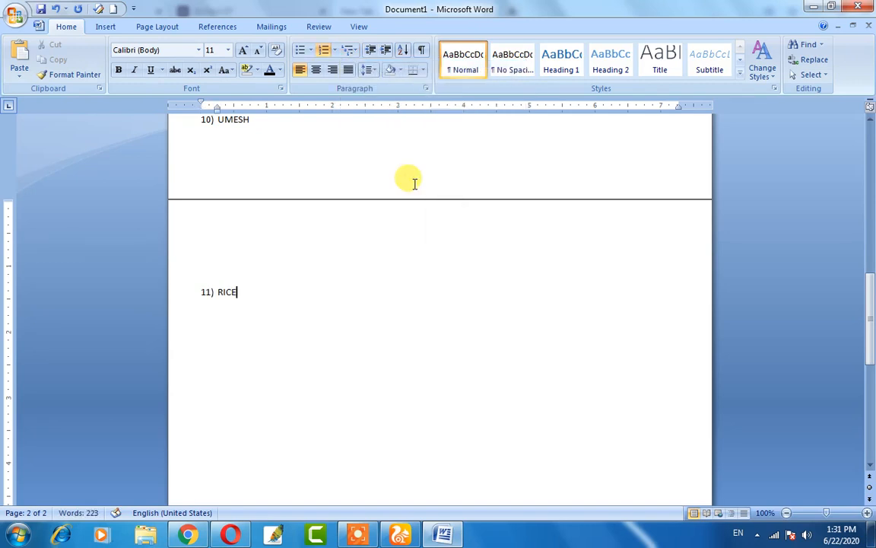
{"action": "scroll", "coordinate": [238, 224], "scroll_direction": "up", "scroll_amount": 3}
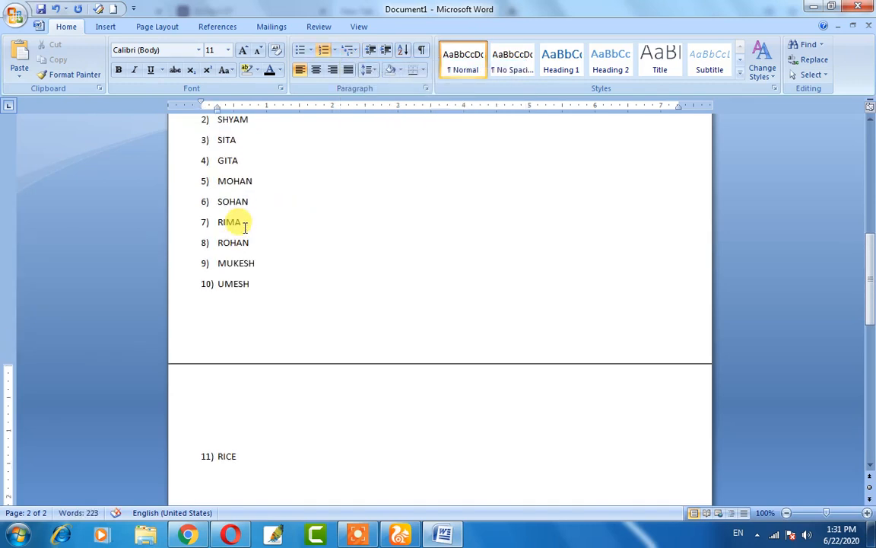
{"action": "scroll", "coordinate": [245, 223], "scroll_direction": "down", "scroll_amount": 2}
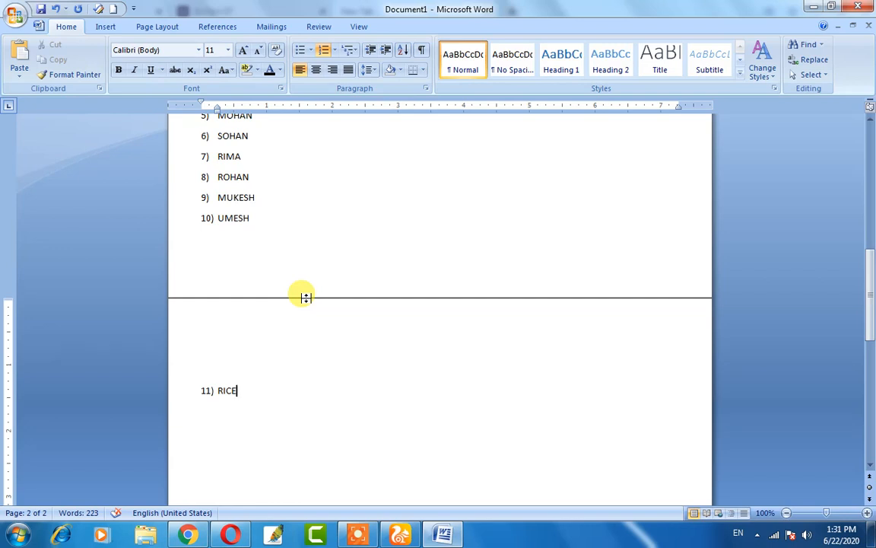
{"action": "key", "text": "Return"}
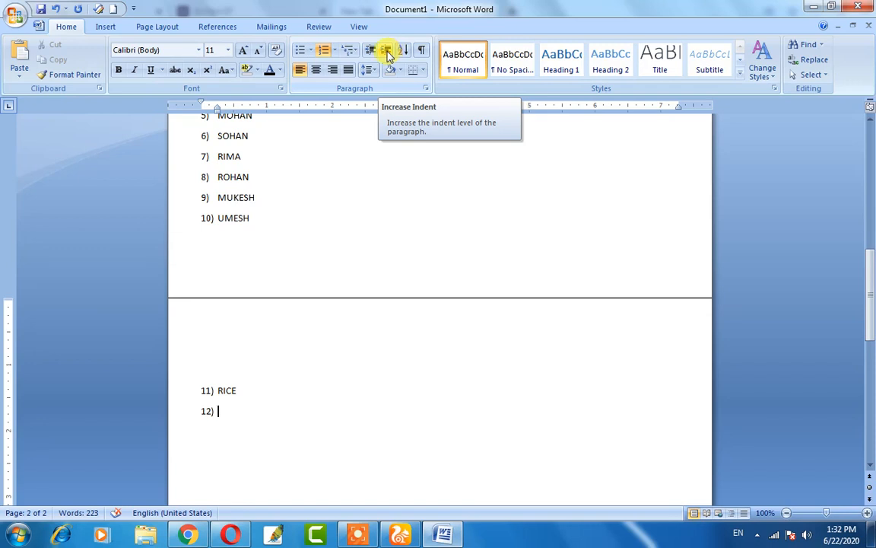
- Add TAJMAL and BASMATI as lettered sub-items under RICE
{"action": "left_click", "coordinate": [388, 52]}
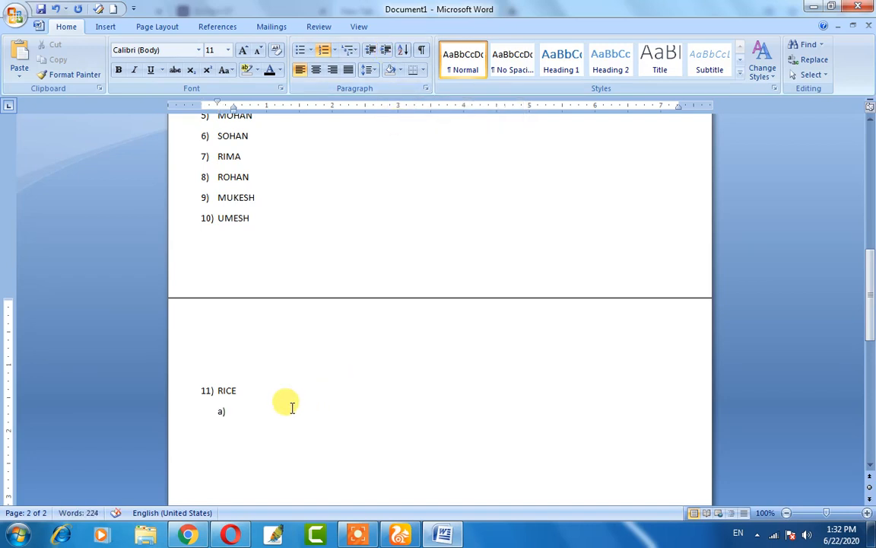
{"action": "key", "text": "alt"}
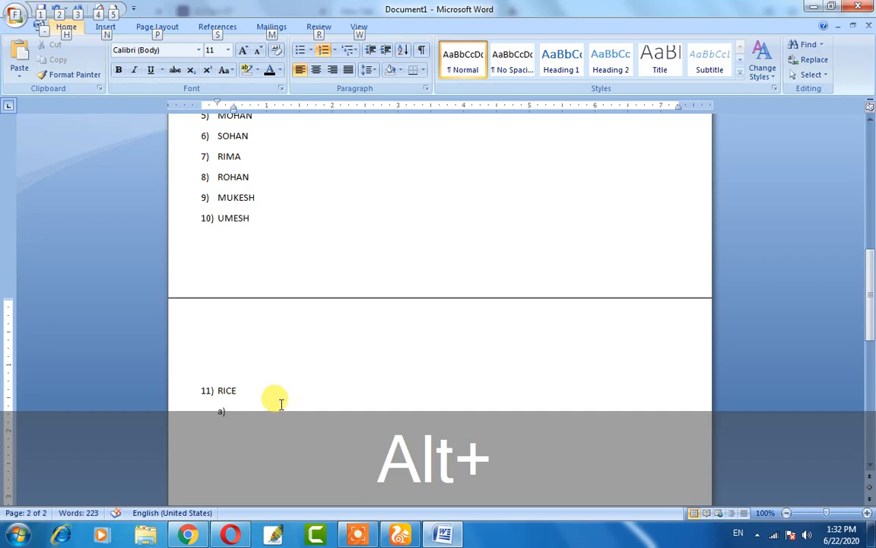
{"action": "left_click", "coordinate": [271, 404]}
{"action": "key", "text": "alt"}
{"action": "left_click", "coordinate": [261, 407]}
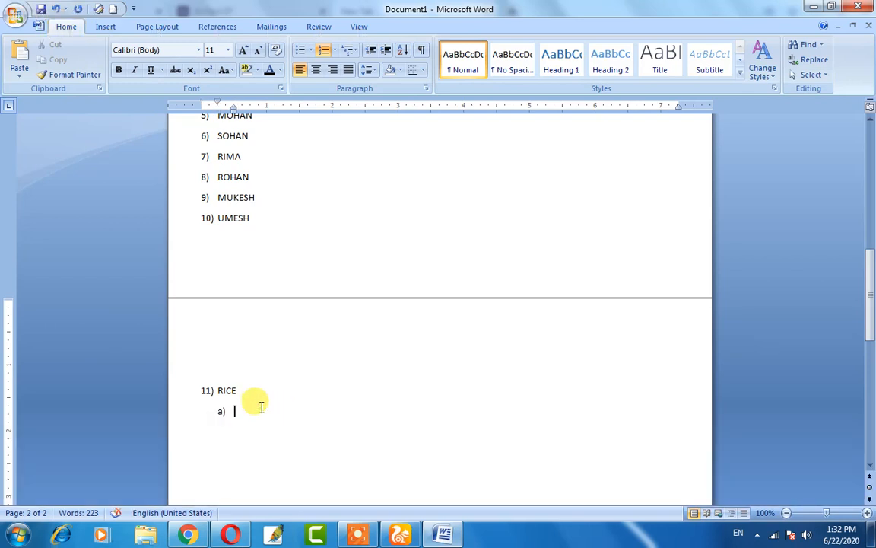
{"action": "type", "text": "TAJMAL"}
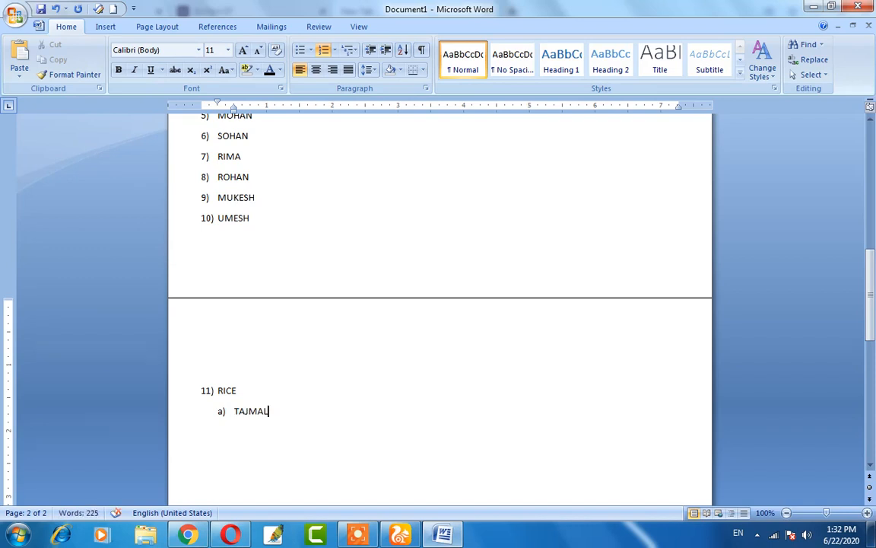
{"action": "key", "text": "Return"}
{"action": "type", "text": "BASMATI"}
- Add main item 12) DAL with sub-items CHANA, MATAR and ARAHAR
{"action": "key", "text": "Return"}
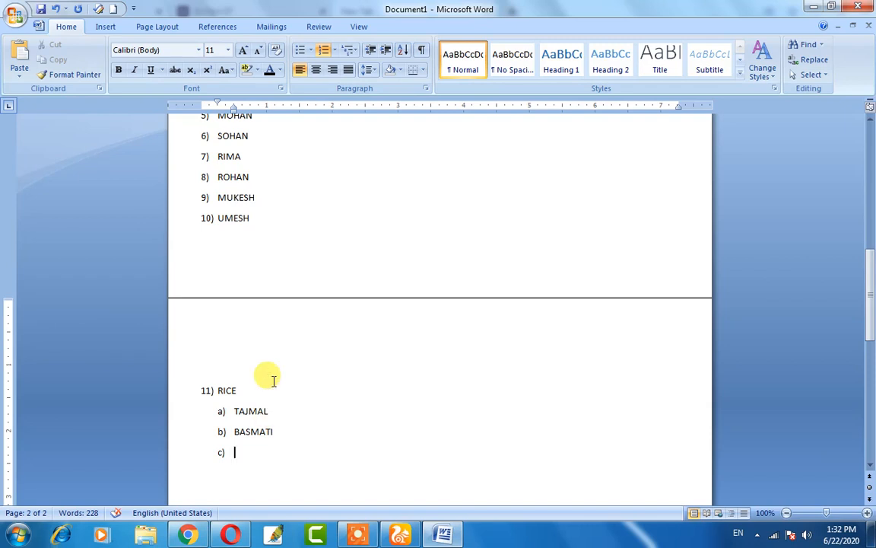
{"action": "left_click", "coordinate": [370, 53]}
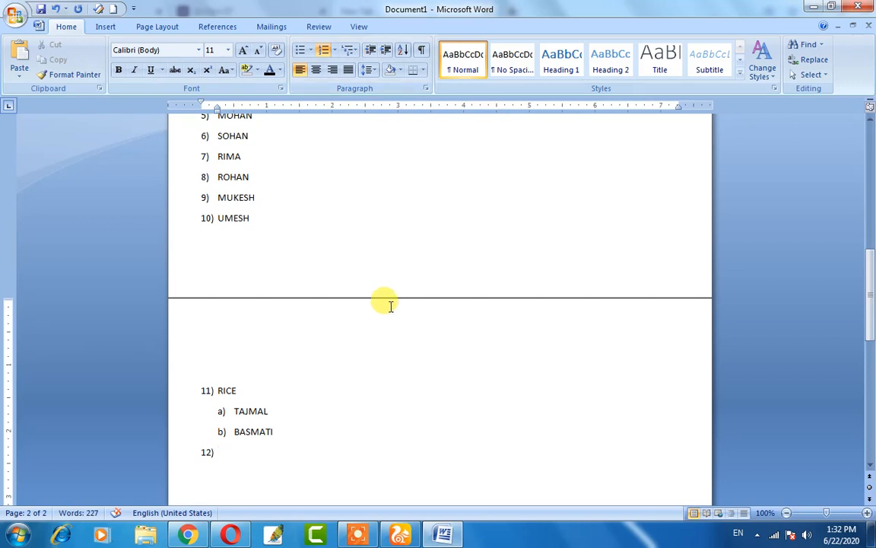
{"action": "type", "text": "DAL"}
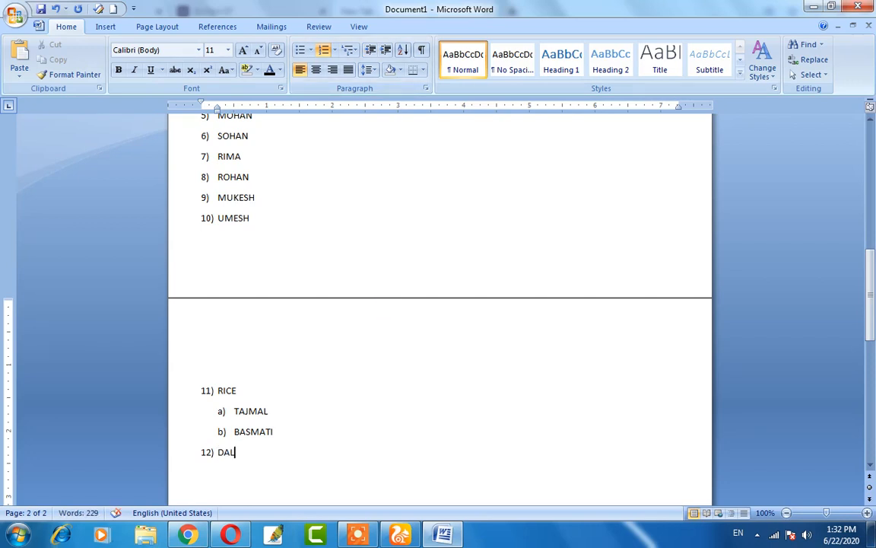
{"action": "key", "text": "Return"}
{"action": "left_click", "coordinate": [386, 51]}
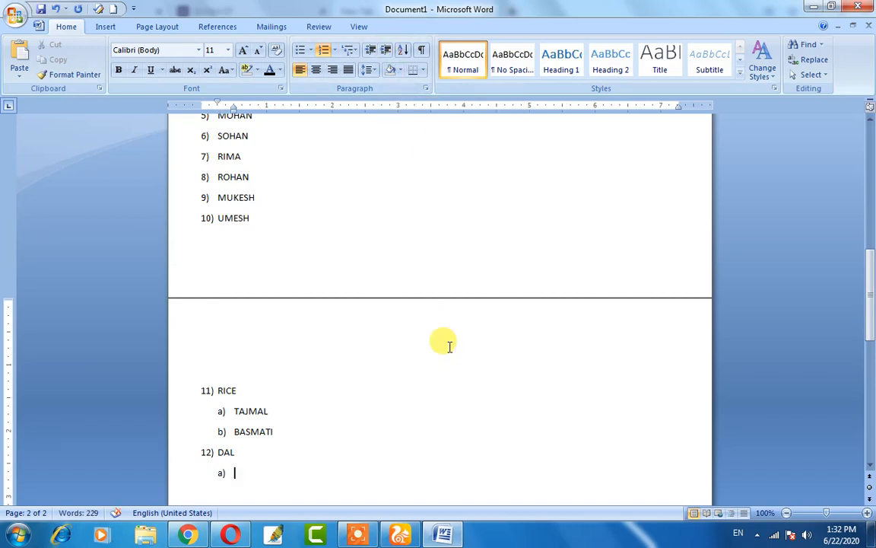
{"action": "type", "text": "CHANA"}
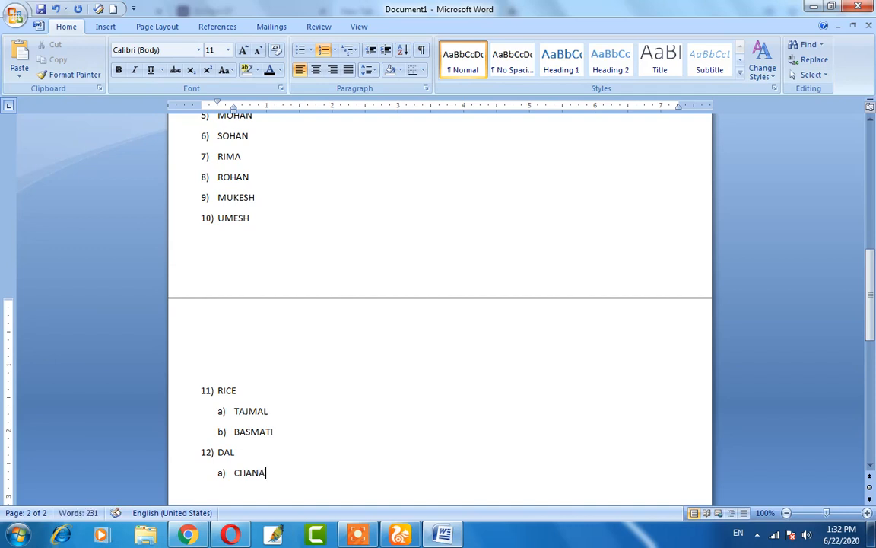
{"action": "key", "text": "Return"}
{"action": "type", "text": "MATAR"}
{"action": "key", "text": "Return"}
{"action": "type", "text": "ARAHAR"}
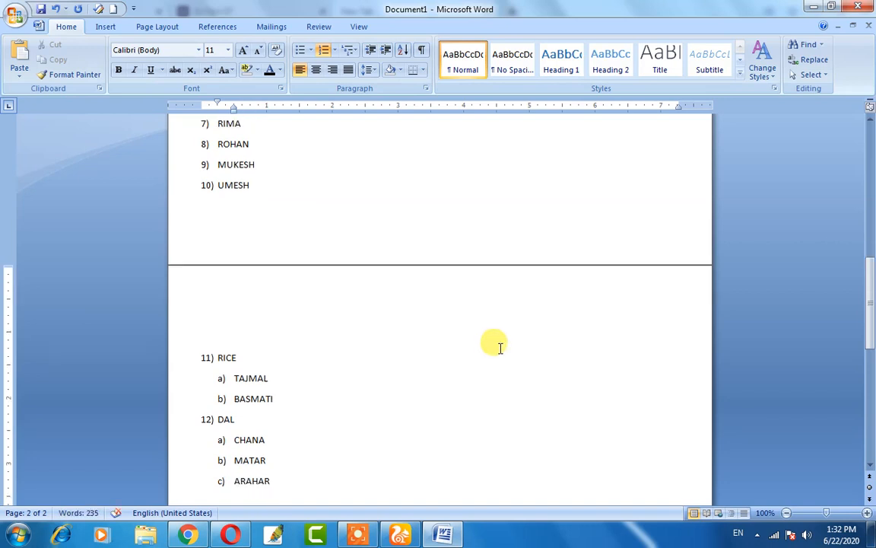
{"action": "scroll", "coordinate": [408, 390], "scroll_direction": "down", "scroll_amount": 1}
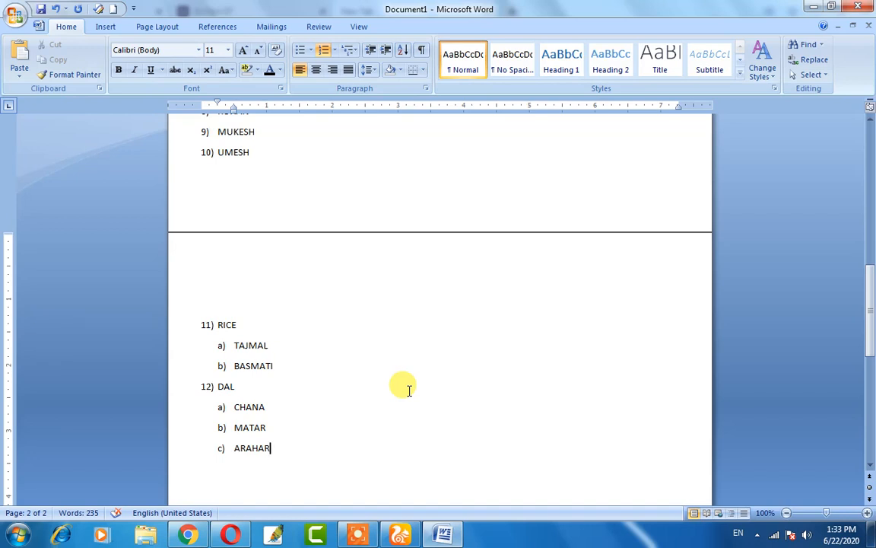
- Nest 12, 25 and 212 under ARAHAR as roman-numeral sub-items i) to iii)
{"action": "key", "text": "Return"}
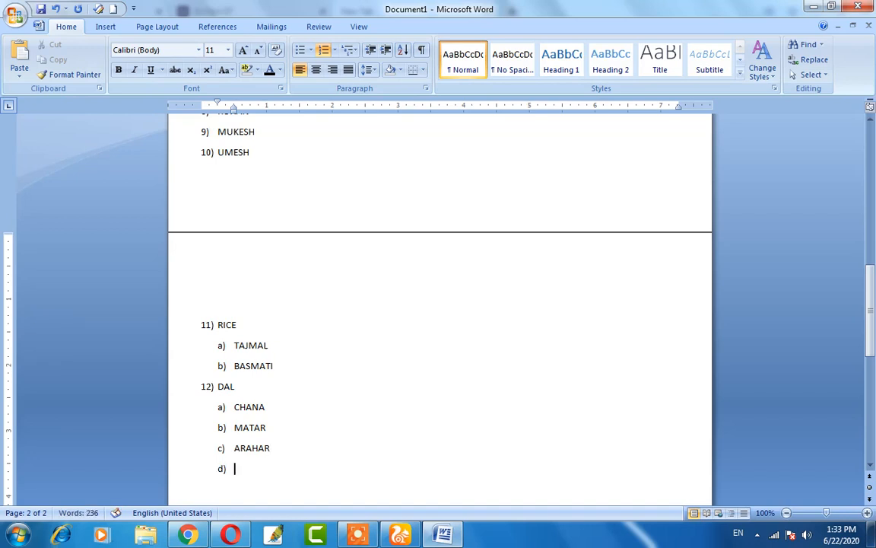
{"action": "left_click", "coordinate": [387, 50]}
{"action": "type", "text": "12"}
{"action": "key", "text": "Return"}
{"action": "type", "text": "25"}
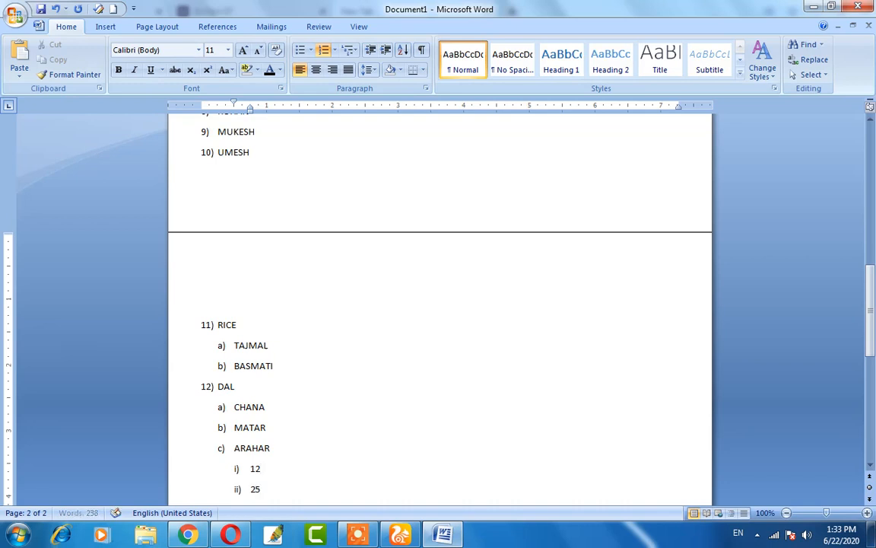
{"action": "key", "text": "Return"}
{"action": "type", "text": "212"}
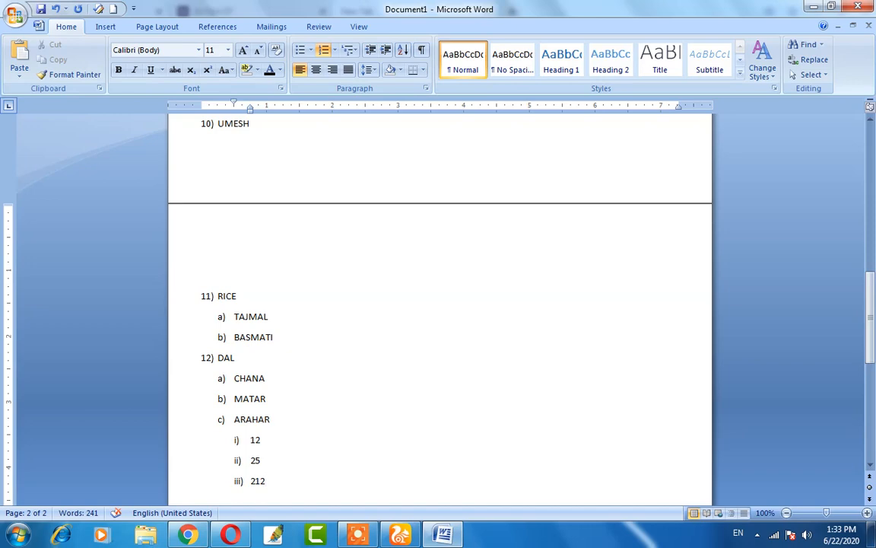
{"action": "scroll", "coordinate": [385, 363], "scroll_direction": "up", "scroll_amount": 12}
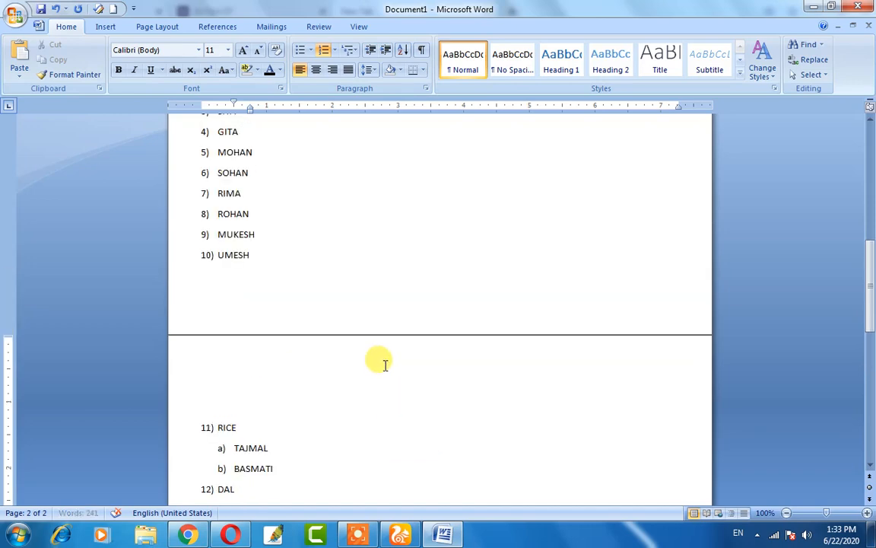
- From the top of the document, drag-select the first three paragraphs, 'On the insert tab' through 'current template.'
{"action": "scroll", "coordinate": [385, 368], "scroll_direction": "up", "scroll_amount": 3}
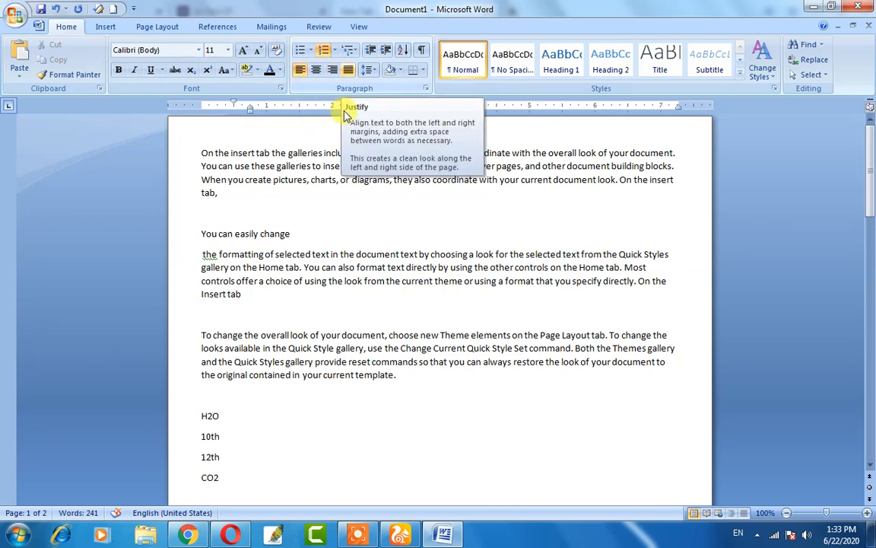
{"action": "left_click_drag", "start_coordinate": [199, 151], "coordinate": [428, 372]}
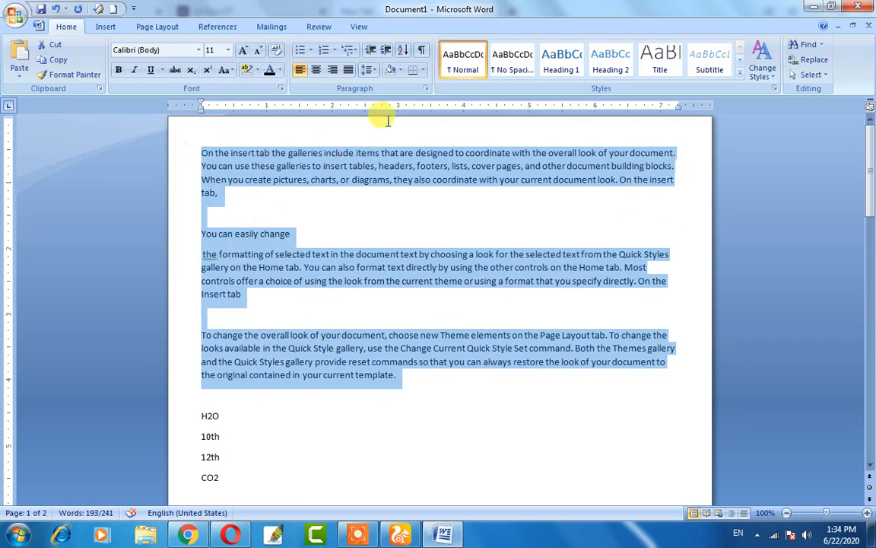
- Cycle the selected paragraphs through right, left and centre alignment, finishing justified with Ctrl+J
{"action": "left_click", "coordinate": [332, 69]}
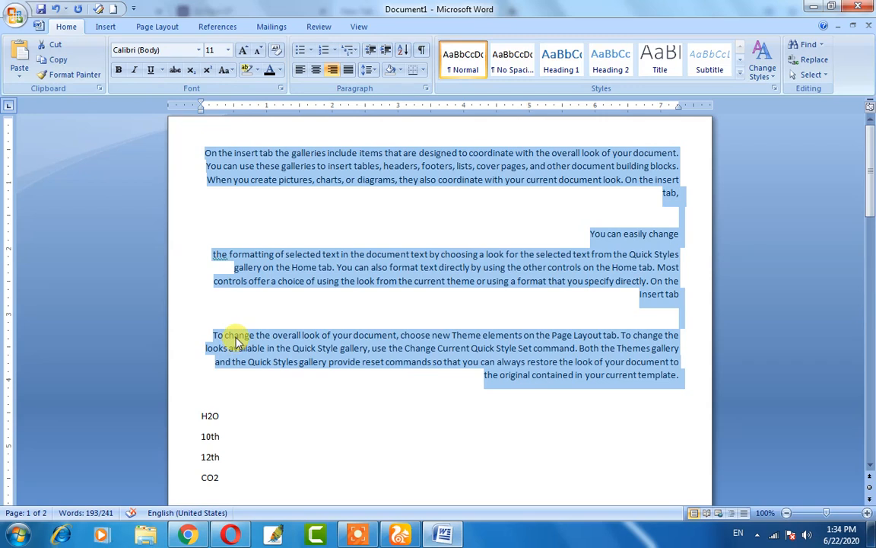
{"action": "left_click", "coordinate": [302, 77]}
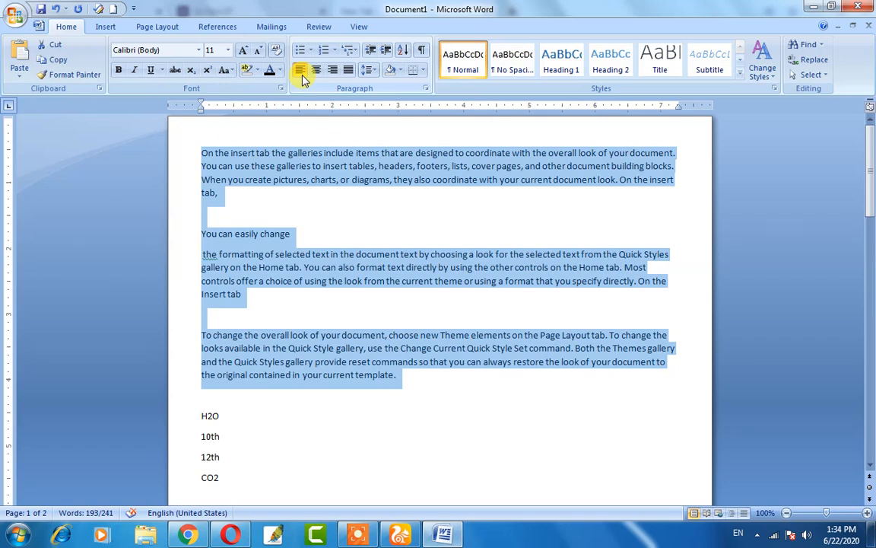
{"action": "key", "text": "ctrl+j"}
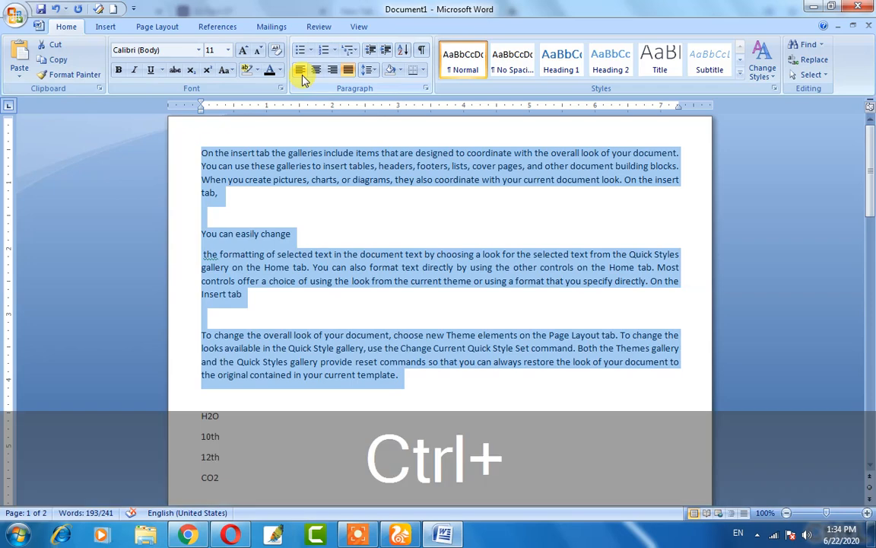
{"action": "key", "text": "ctrl+r"}
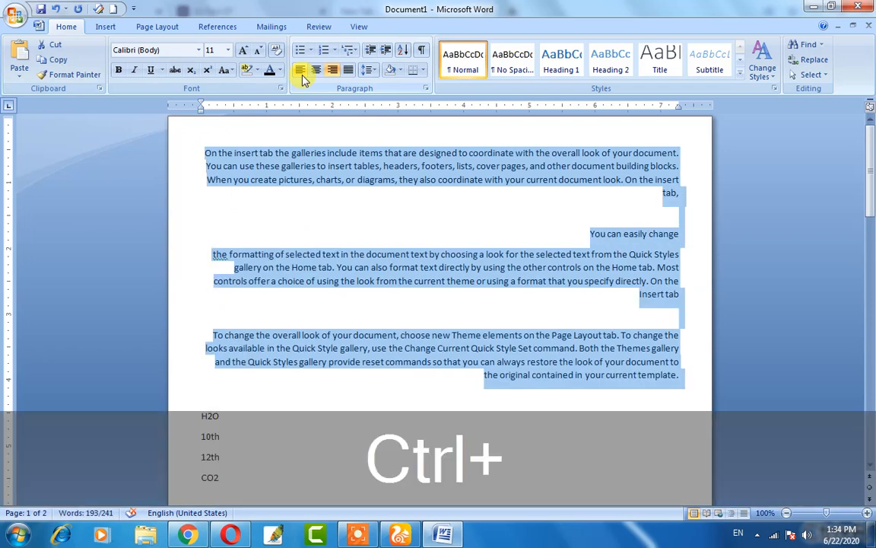
{"action": "key", "text": "ctrl+l"}
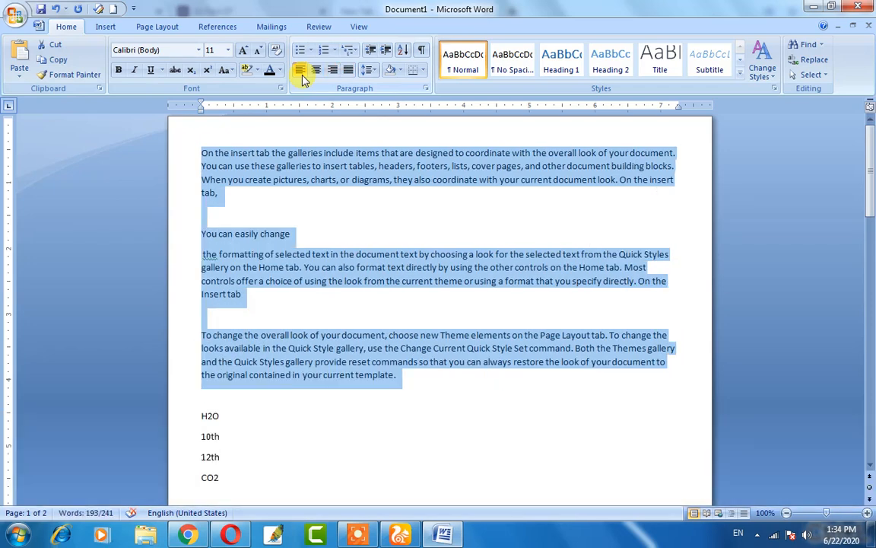
{"action": "key", "text": "ctrl+l"}
{"action": "key", "text": "ctrl+r"}
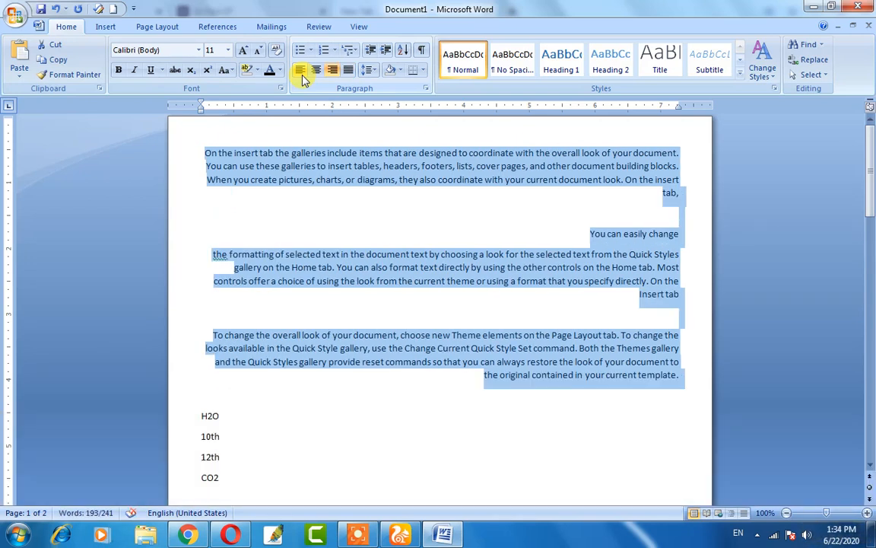
{"action": "key", "text": "ctrl+l"}
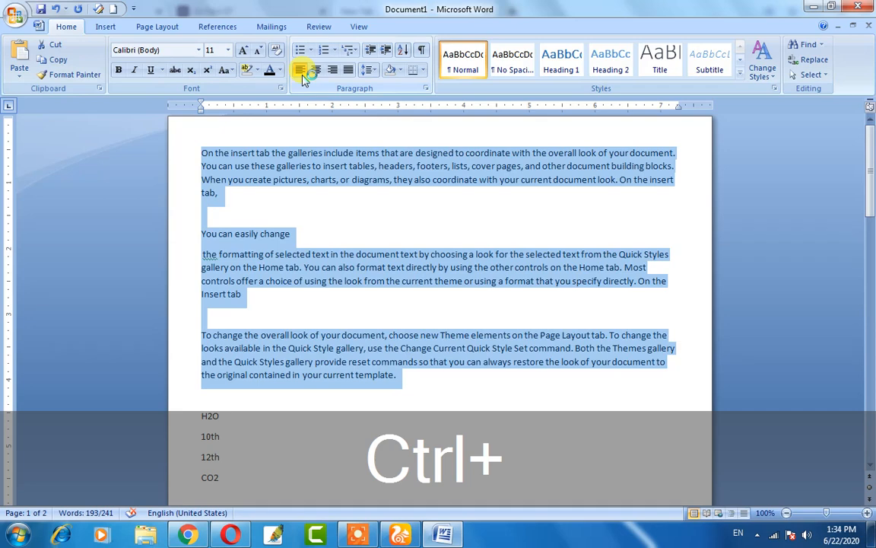
{"action": "key", "text": "ctrl+e"}
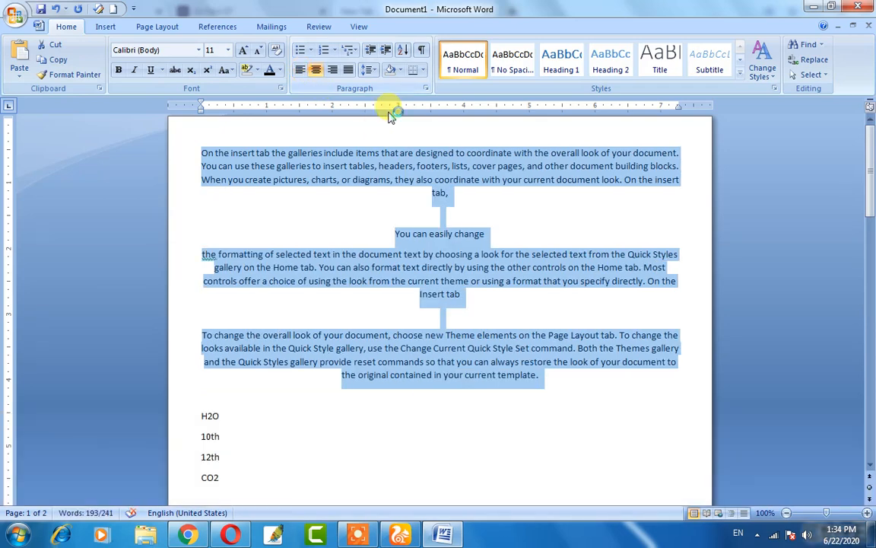
{"action": "left_click", "coordinate": [315, 71]}
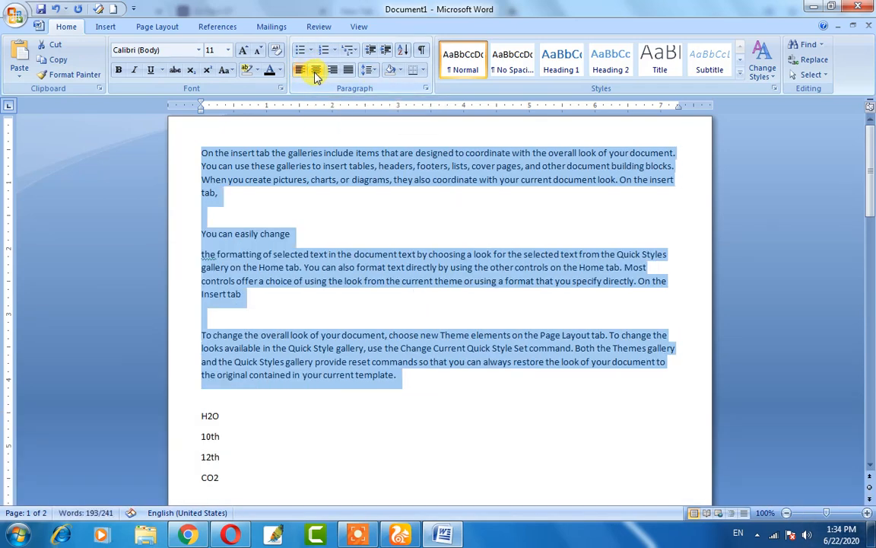
{"action": "left_click", "coordinate": [315, 71]}
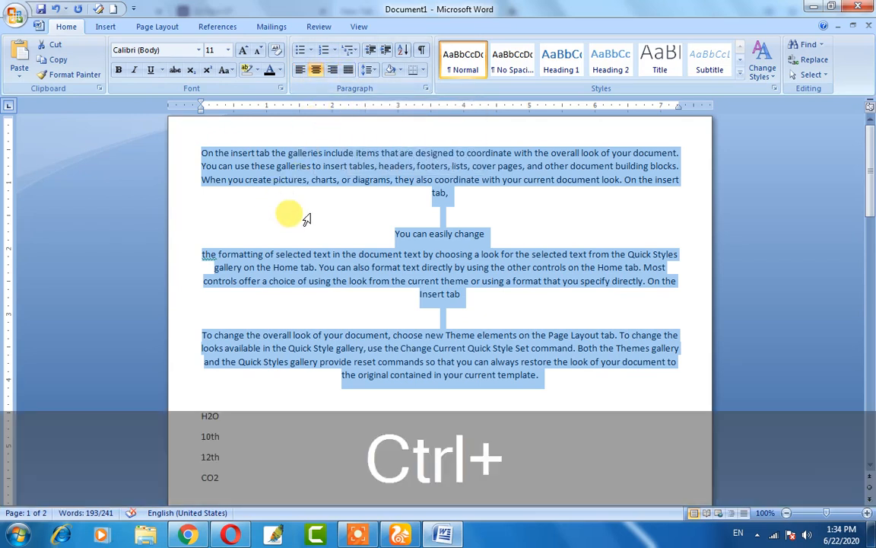
{"action": "key", "text": "ctrl+j"}
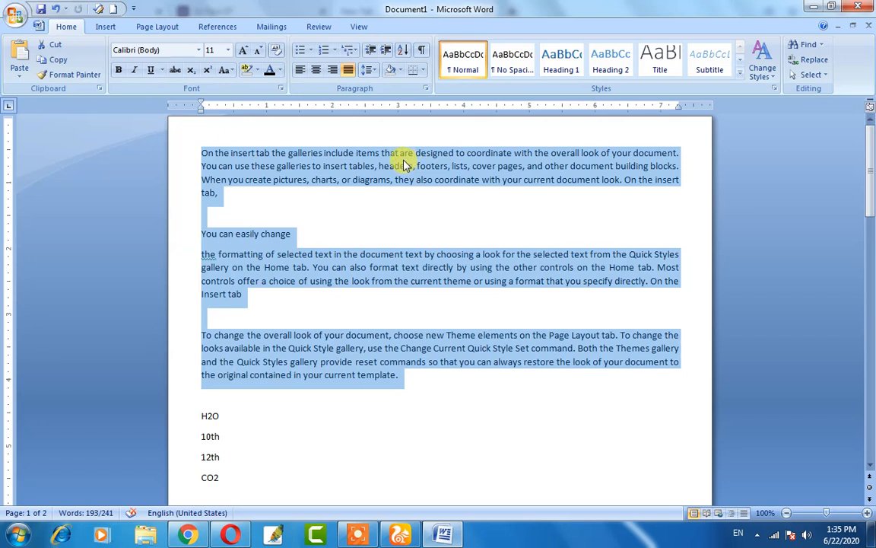
- Try line spacing 2.0, 2.5 and 1.0 on the paragraphs, settling on 1.15
{"action": "left_click", "coordinate": [367, 69]}
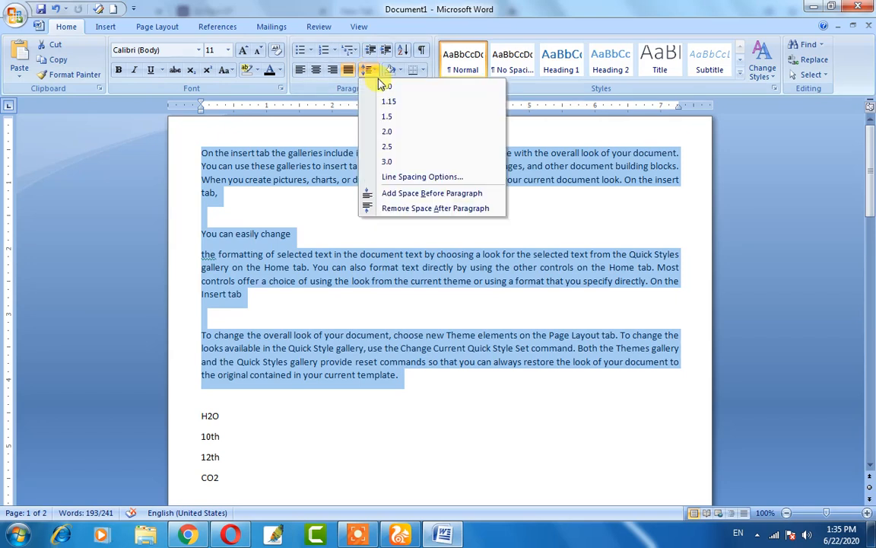
{"action": "left_click", "coordinate": [393, 134]}
{"action": "scroll", "coordinate": [365, 243], "scroll_direction": "down", "scroll_amount": 1}
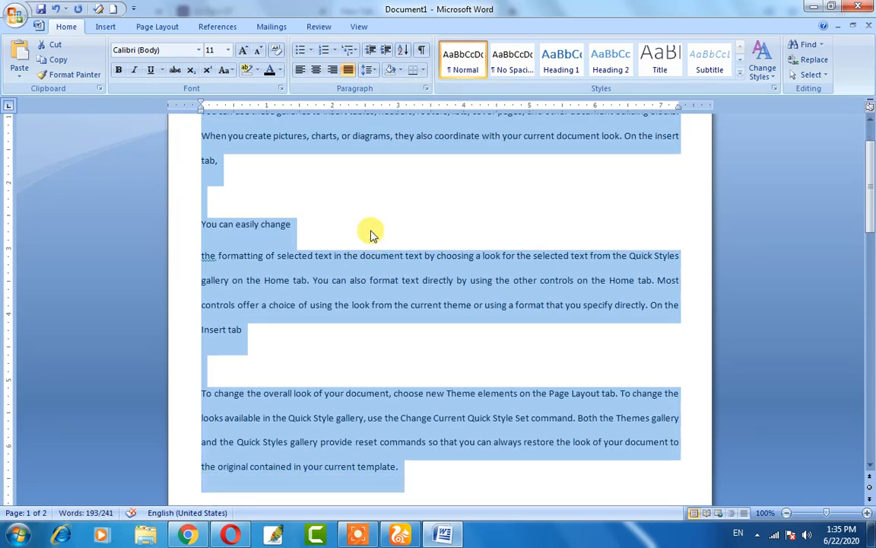
{"action": "scroll", "coordinate": [370, 234], "scroll_direction": "up", "scroll_amount": 1}
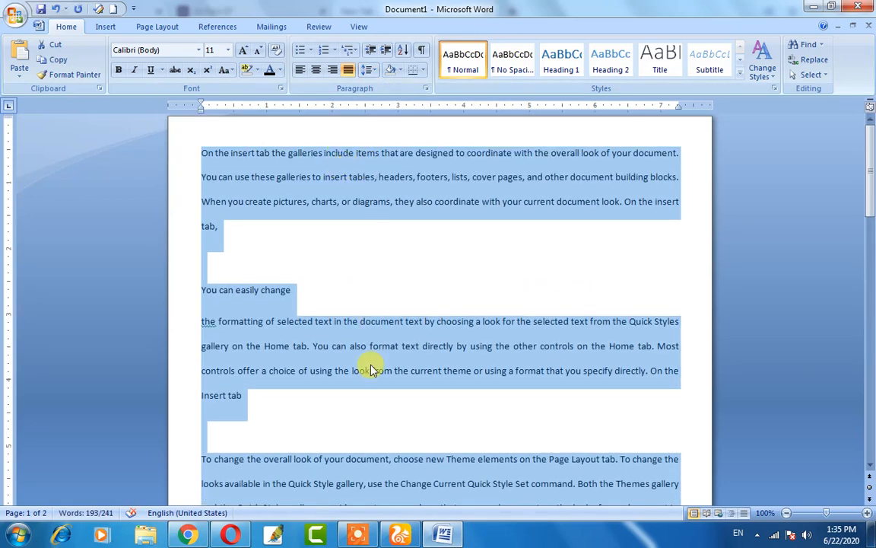
{"action": "left_click", "coordinate": [366, 70]}
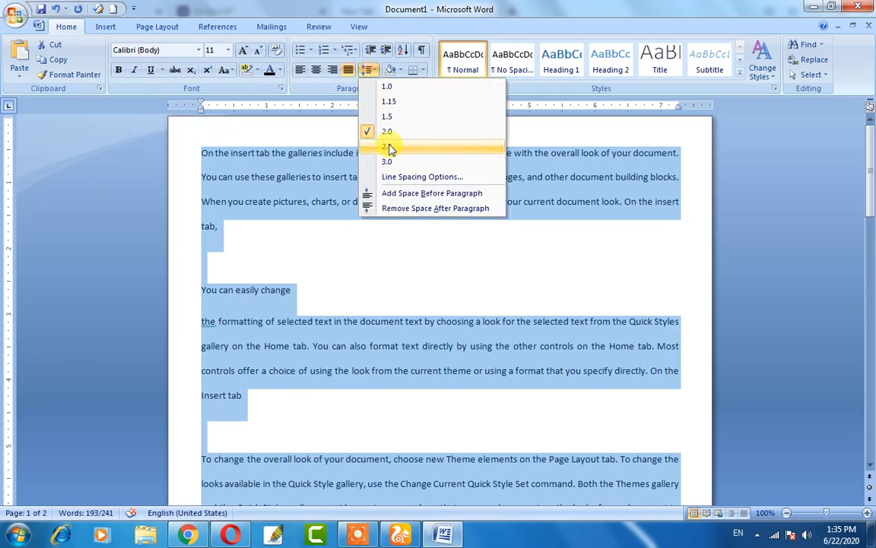
{"action": "left_click", "coordinate": [388, 150]}
{"action": "left_click", "coordinate": [368, 70]}
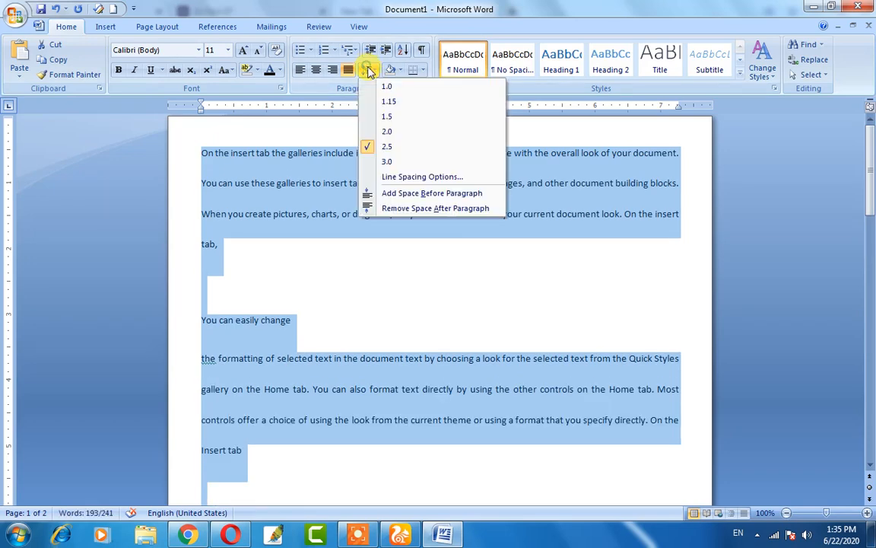
{"action": "left_click", "coordinate": [388, 86]}
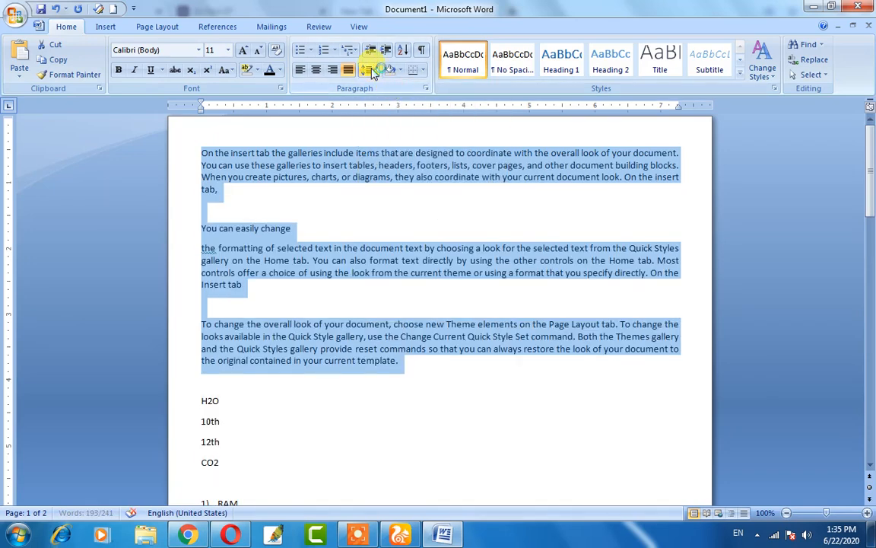
{"action": "left_click", "coordinate": [368, 70]}
{"action": "left_click", "coordinate": [388, 102]}
- Remove space after paragraphs, add space before, and close Line Spacing Options unchanged
{"action": "left_click", "coordinate": [368, 70]}
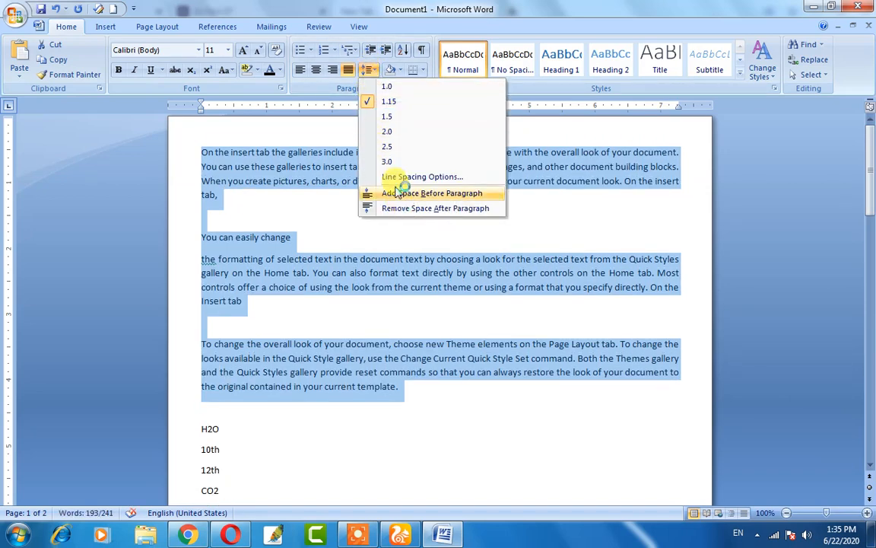
{"action": "left_click", "coordinate": [423, 210]}
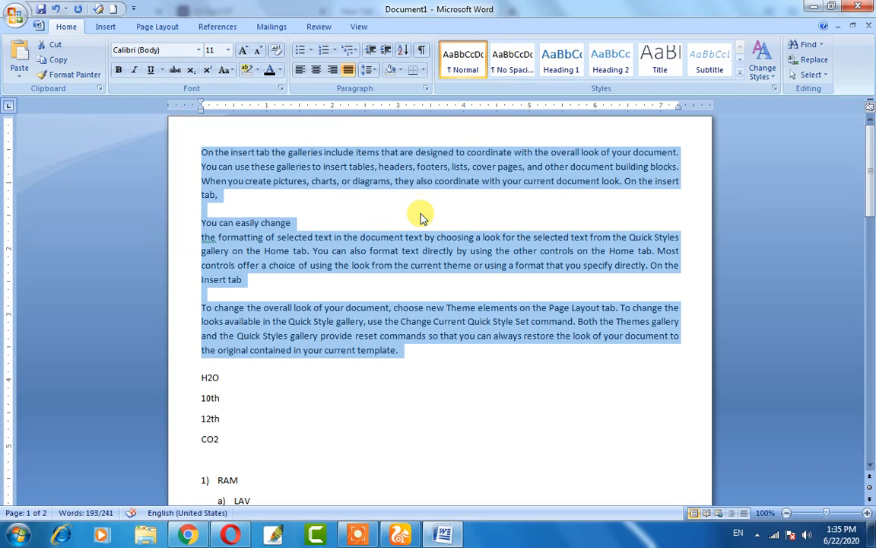
{"action": "left_click", "coordinate": [367, 70]}
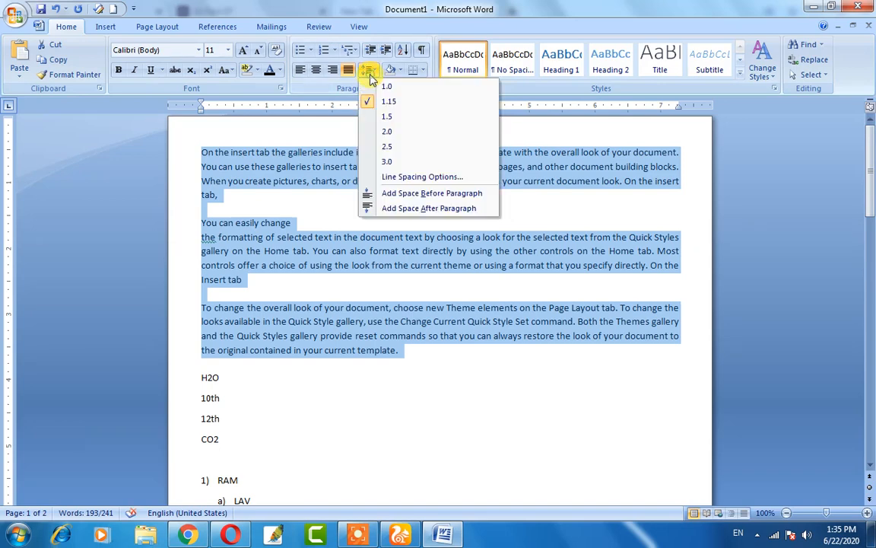
{"action": "left_click", "coordinate": [420, 195]}
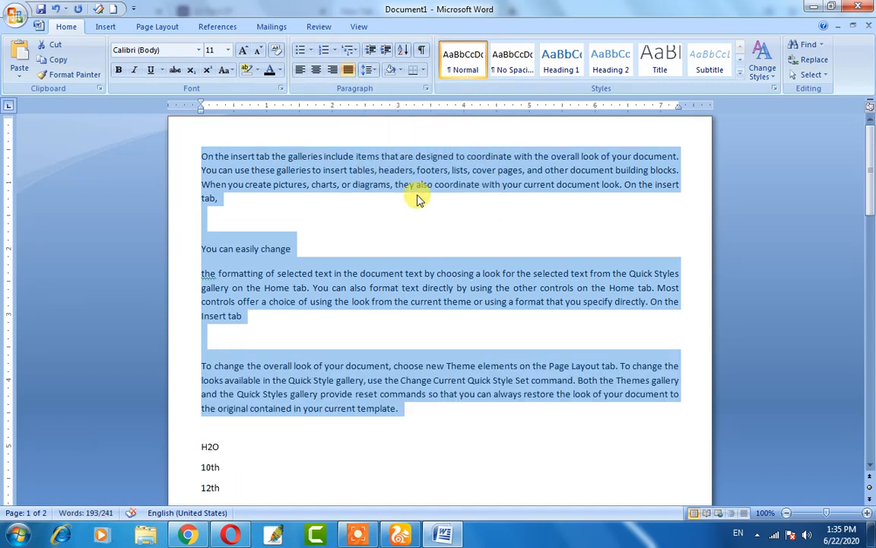
{"action": "left_click", "coordinate": [368, 70]}
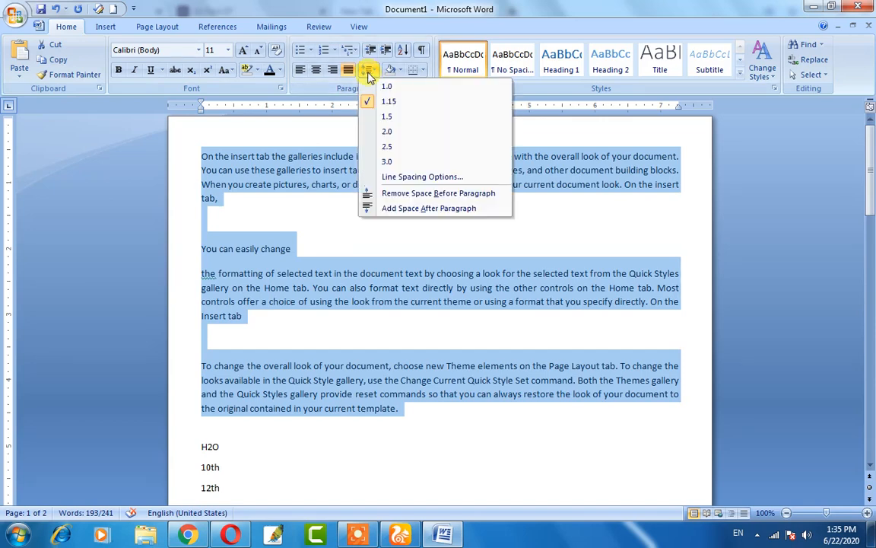
{"action": "left_click", "coordinate": [413, 181]}
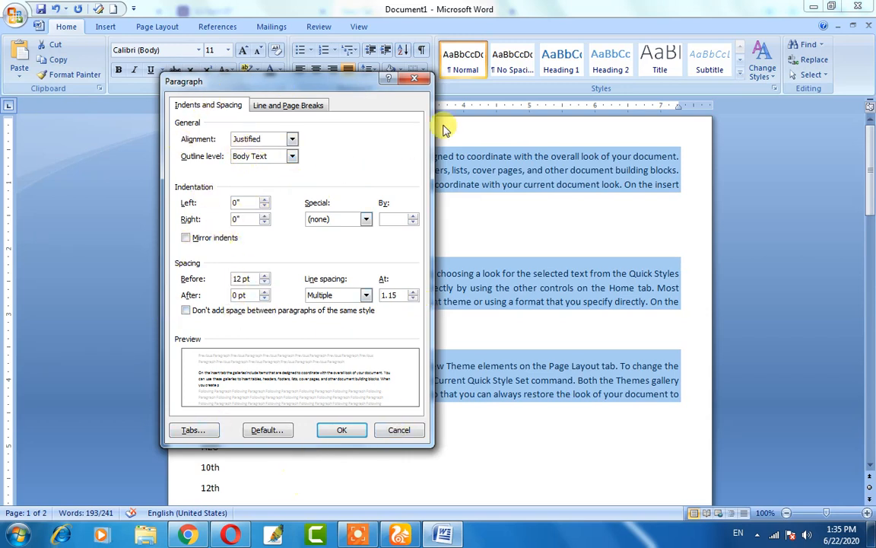
{"action": "left_click", "coordinate": [398, 430]}
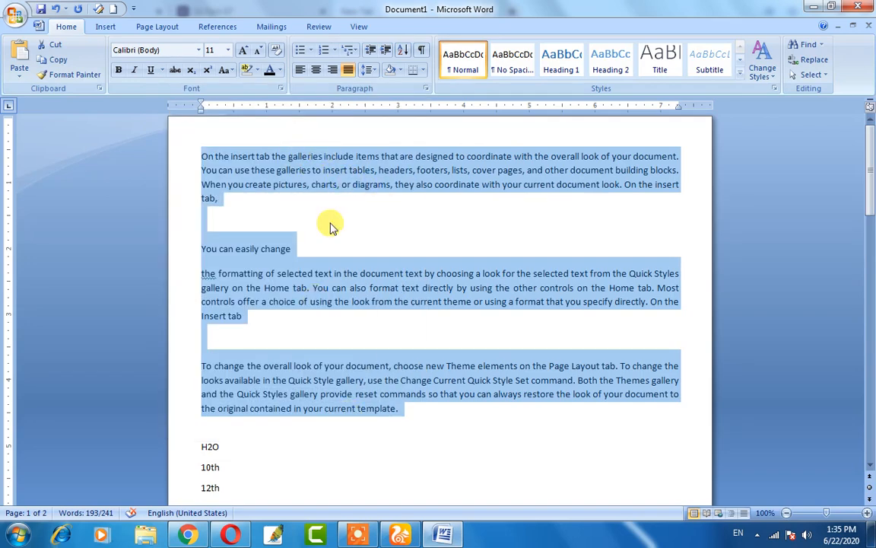
{"action": "left_click", "coordinate": [274, 207]}
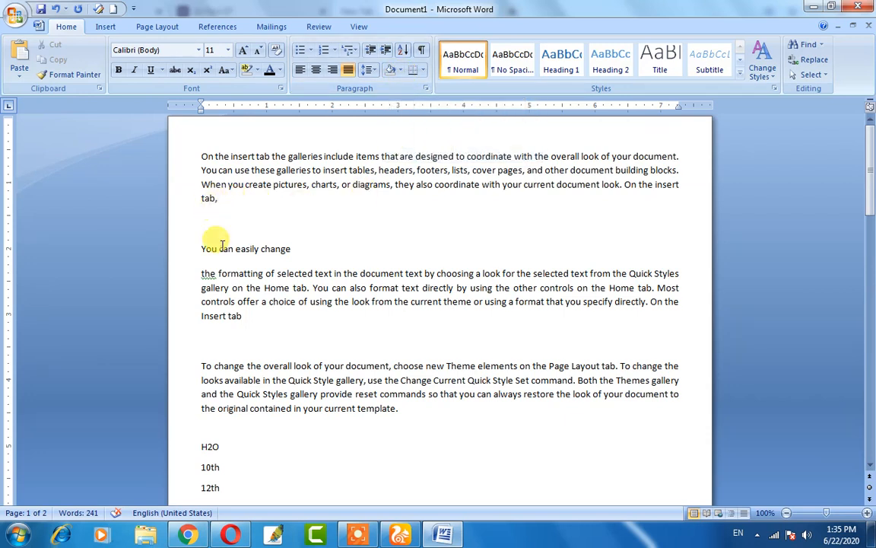
- Shade the line 'You can easily change' yellow, then select it with the following paragraph
{"action": "left_click_drag", "start_coordinate": [199, 247], "coordinate": [284, 260]}
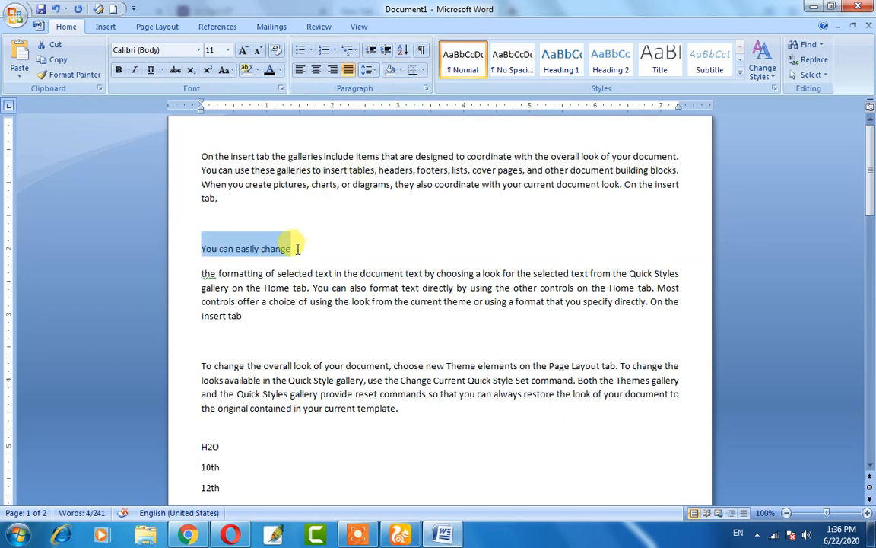
{"action": "left_click", "coordinate": [403, 72]}
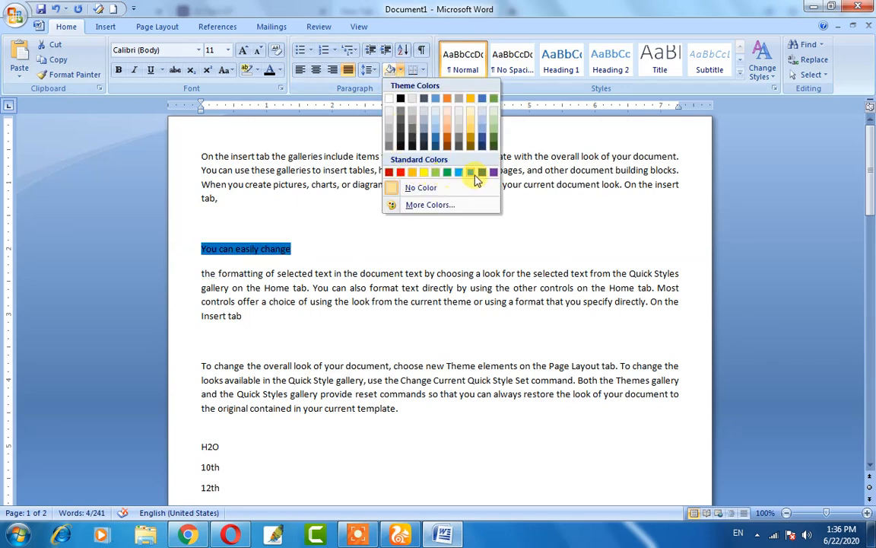
{"action": "left_click", "coordinate": [421, 174]}
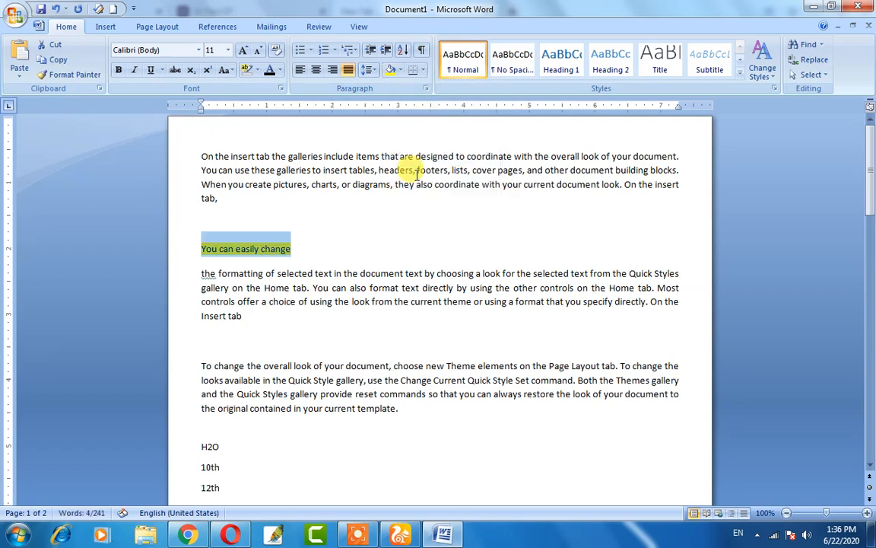
{"action": "left_click", "coordinate": [303, 249]}
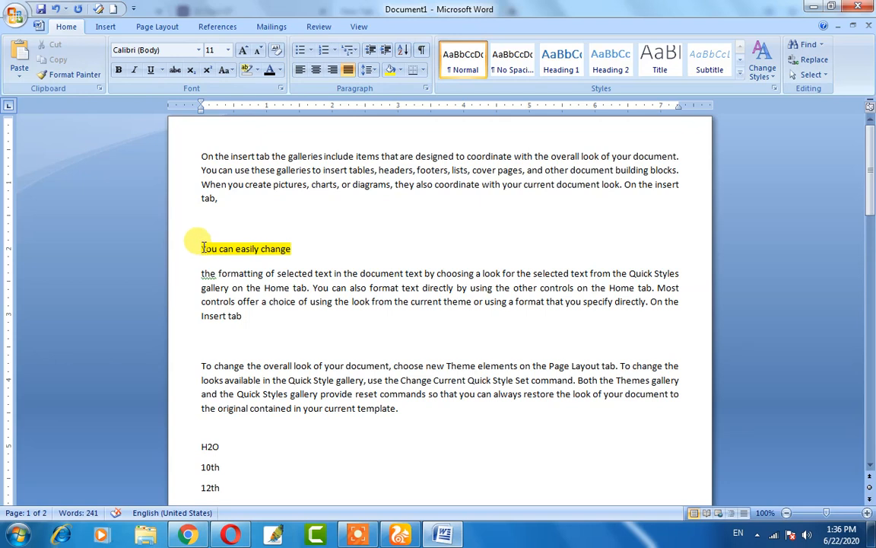
{"action": "left_click_drag", "start_coordinate": [202, 248], "coordinate": [237, 313]}
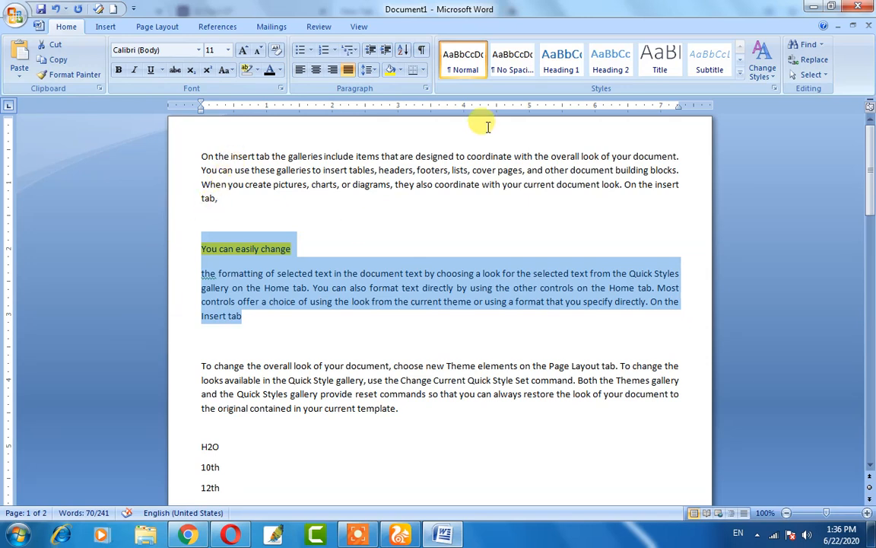
- Add a left border to the selected paragraphs
{"action": "left_click", "coordinate": [423, 72]}
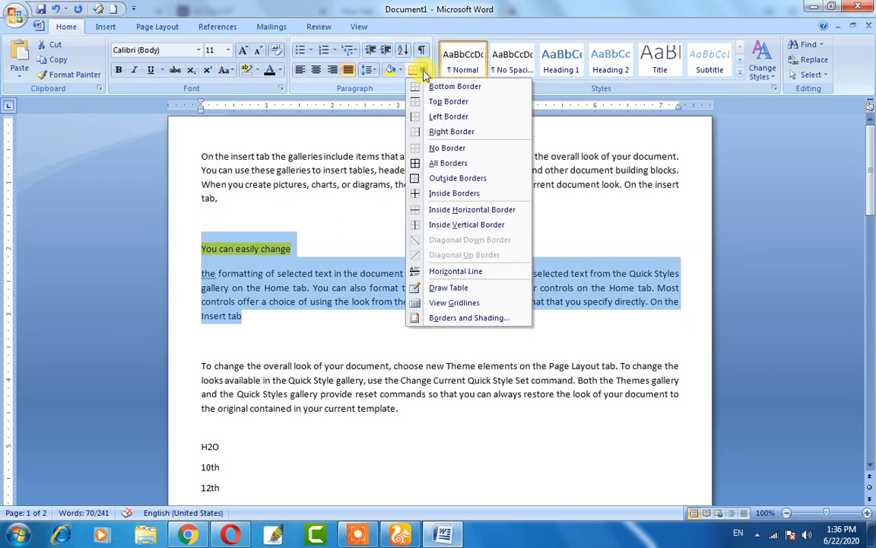
{"action": "left_click", "coordinate": [448, 118]}
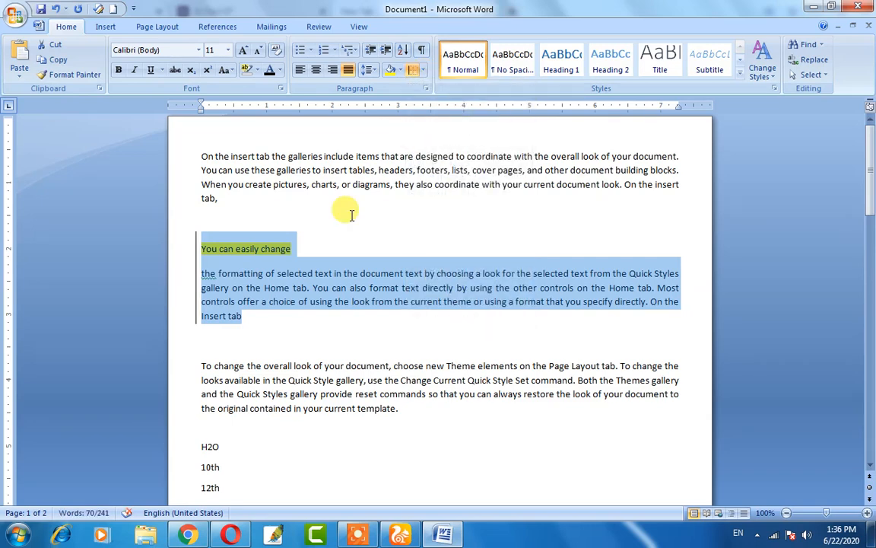
{"action": "left_click", "coordinate": [261, 313]}
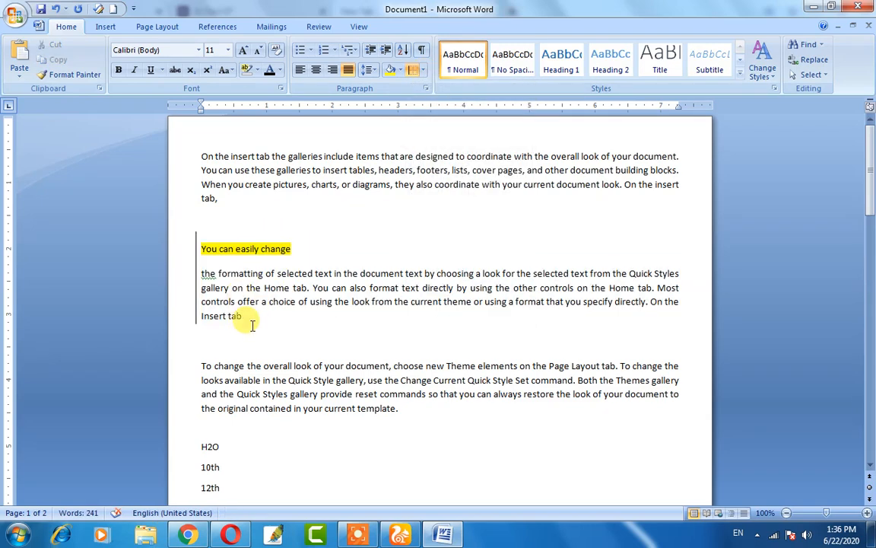
{"action": "left_click_drag", "start_coordinate": [252, 326], "coordinate": [208, 251]}
{"action": "left_click", "coordinate": [202, 273]}
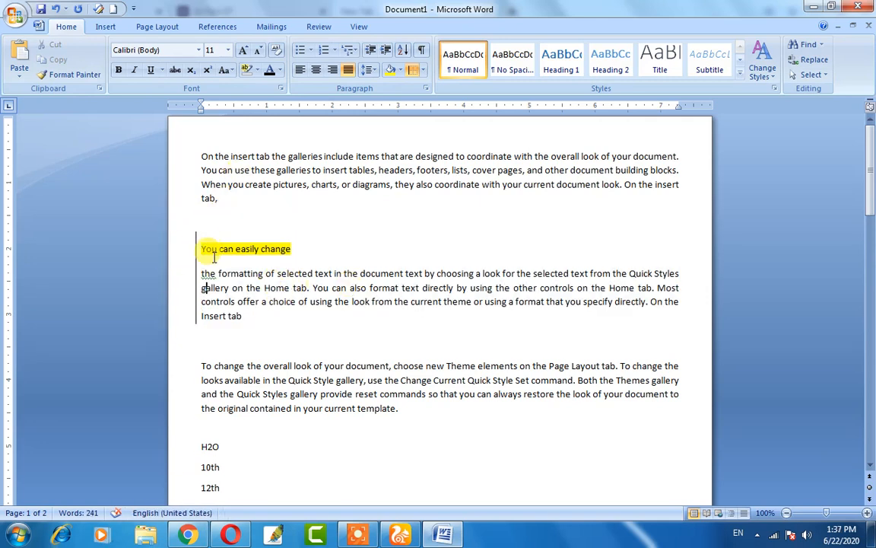
- Add a right border to the 'To change the overall look' paragraph
{"action": "left_click", "coordinate": [399, 409]}
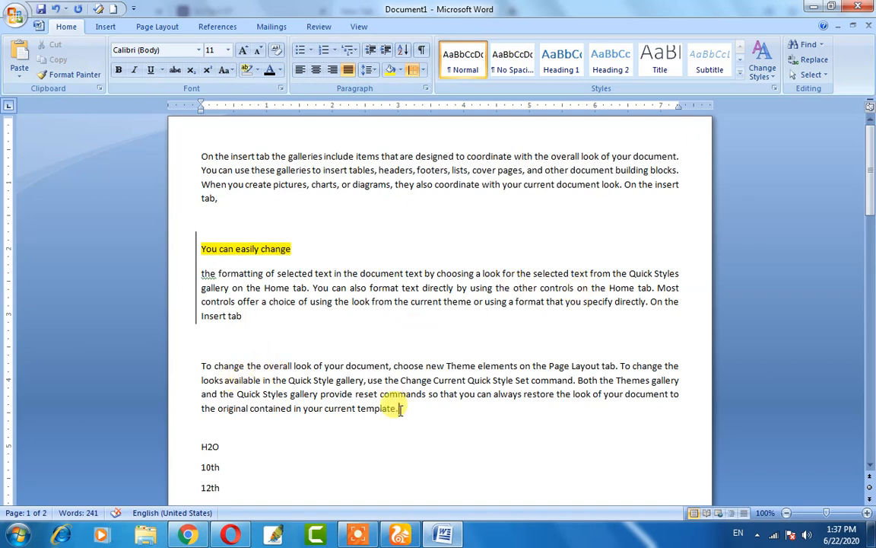
{"action": "left_click_drag", "start_coordinate": [400, 409], "coordinate": [203, 349]}
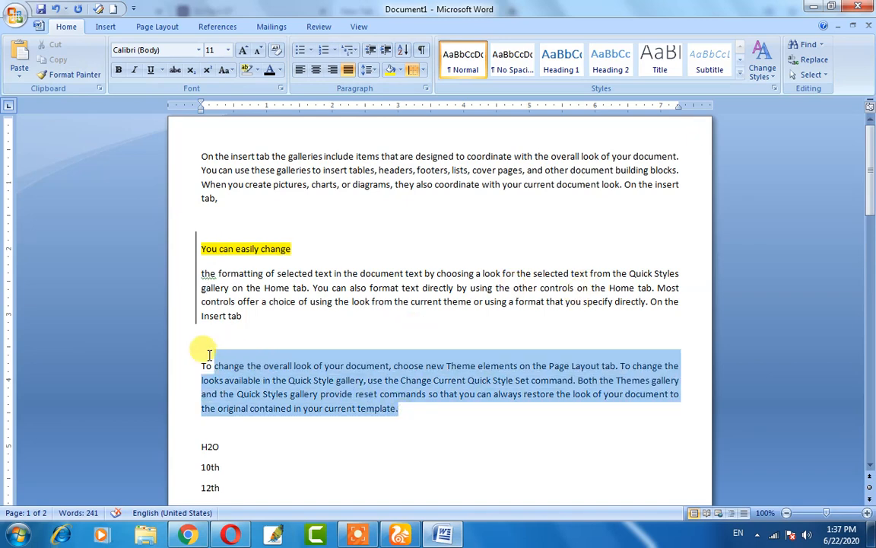
{"action": "left_click", "coordinate": [423, 69]}
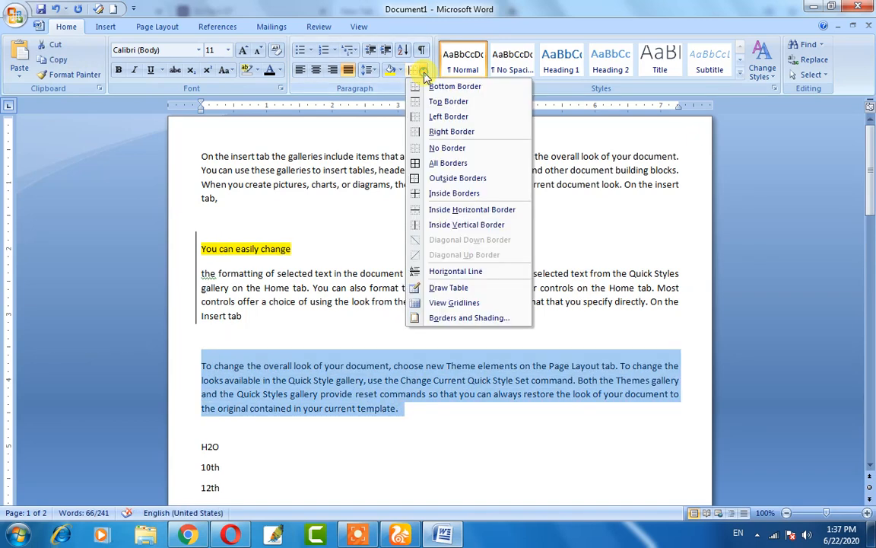
{"action": "left_click", "coordinate": [444, 131]}
{"action": "left_click", "coordinate": [415, 413]}
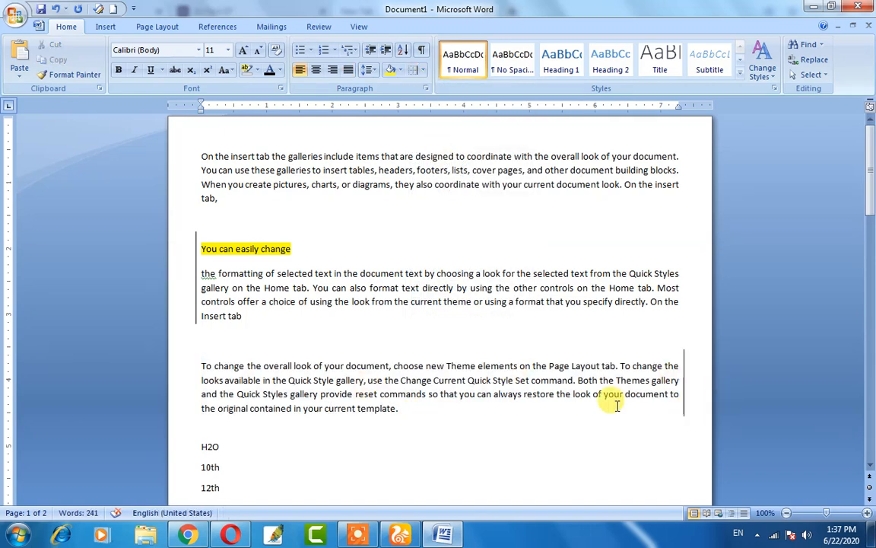
- Put a box border around the first paragraph
{"action": "left_click", "coordinate": [228, 202]}
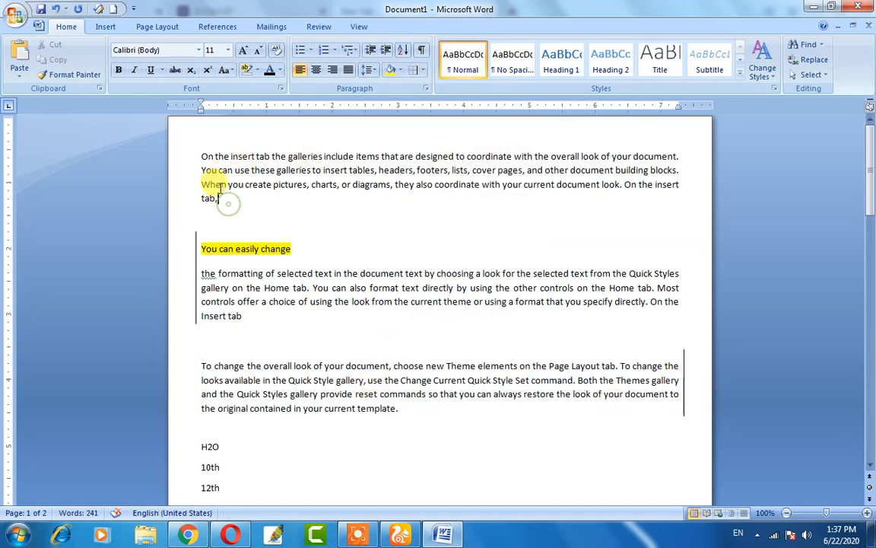
{"action": "left_click_drag", "start_coordinate": [220, 196], "coordinate": [230, 157]}
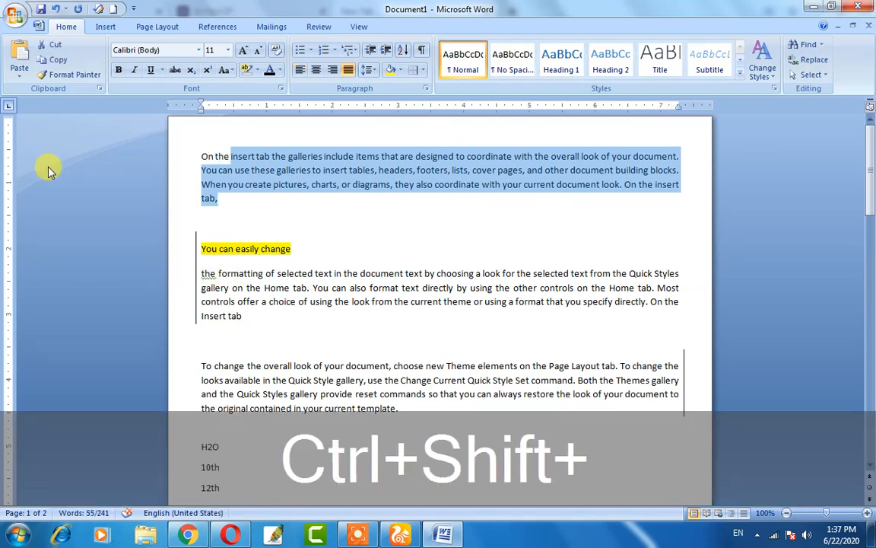
{"action": "key", "text": "ctrl+shift+Left"}
{"action": "key", "text": "ctrl+shift+Left"}
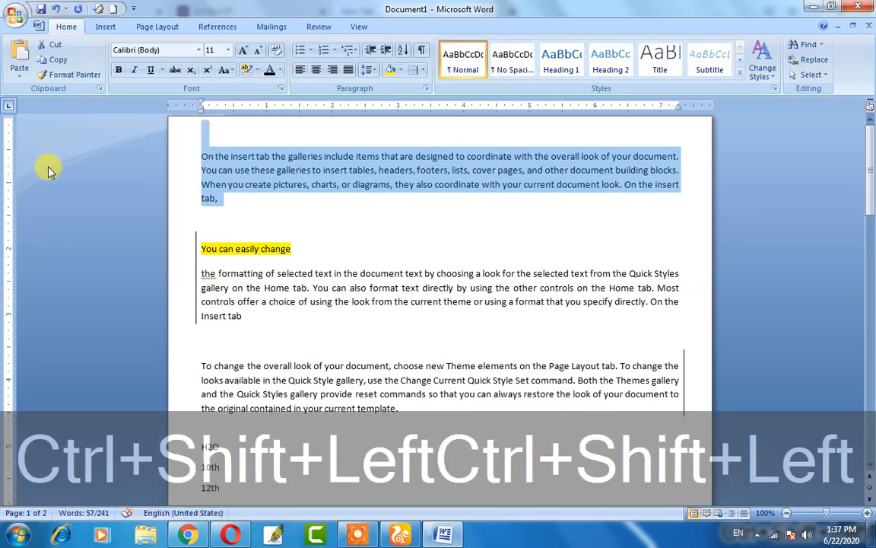
{"action": "left_click", "coordinate": [419, 70]}
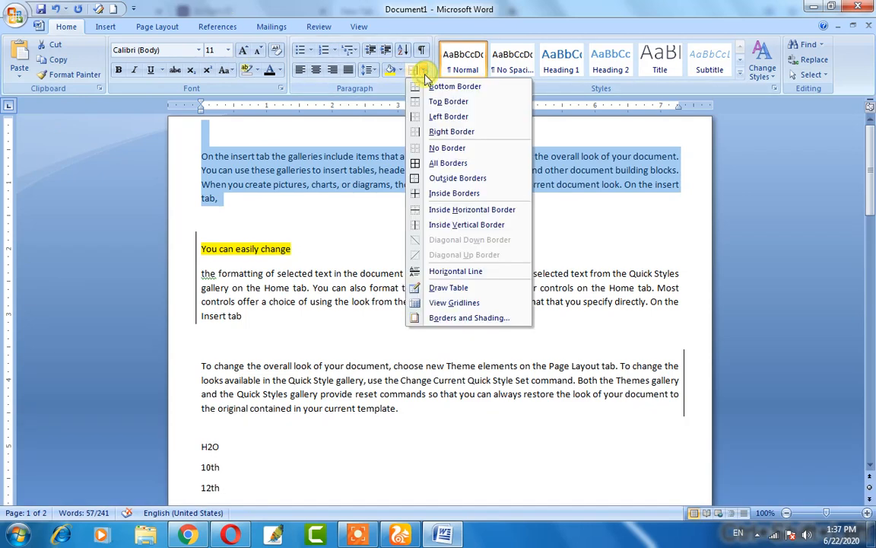
{"action": "left_click", "coordinate": [448, 162]}
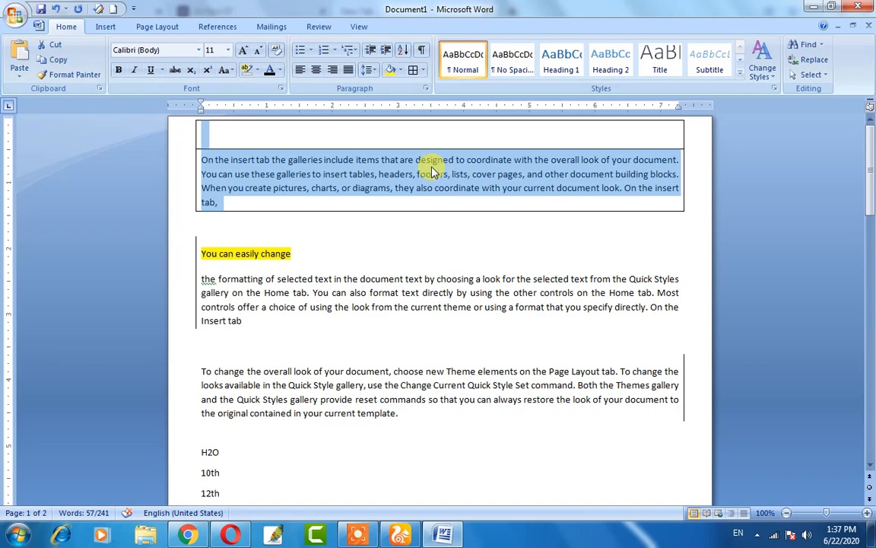
- Delete the empty line at the top of the bordered box
{"action": "left_click", "coordinate": [238, 135]}
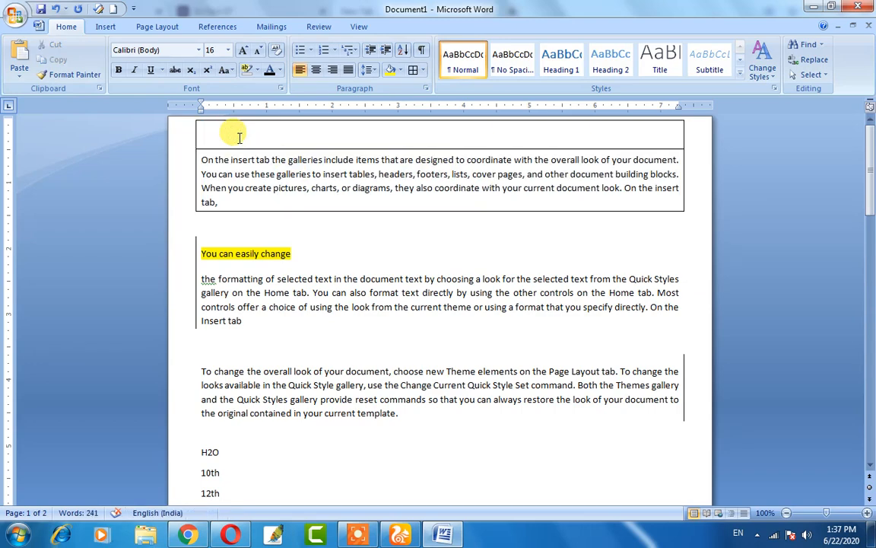
{"action": "key", "text": "Delete"}
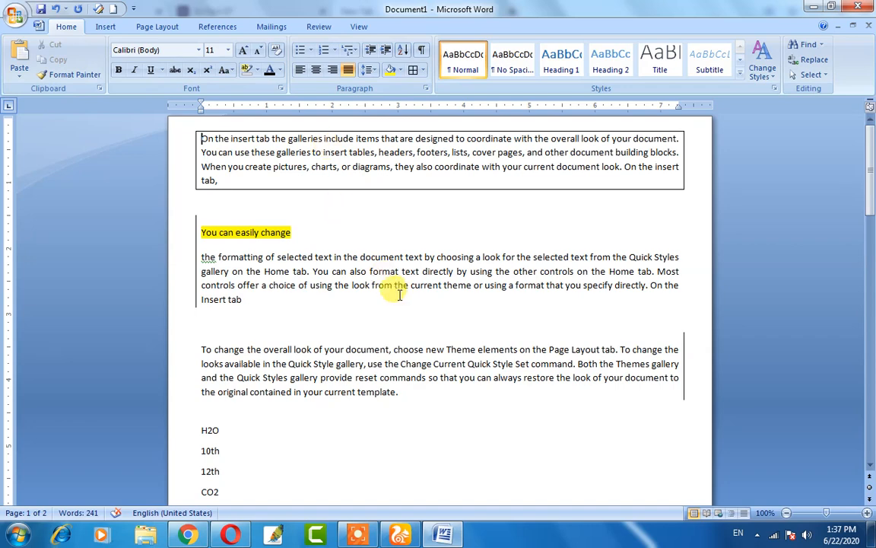
{"action": "scroll", "coordinate": [282, 266], "scroll_direction": "down", "scroll_amount": 1}
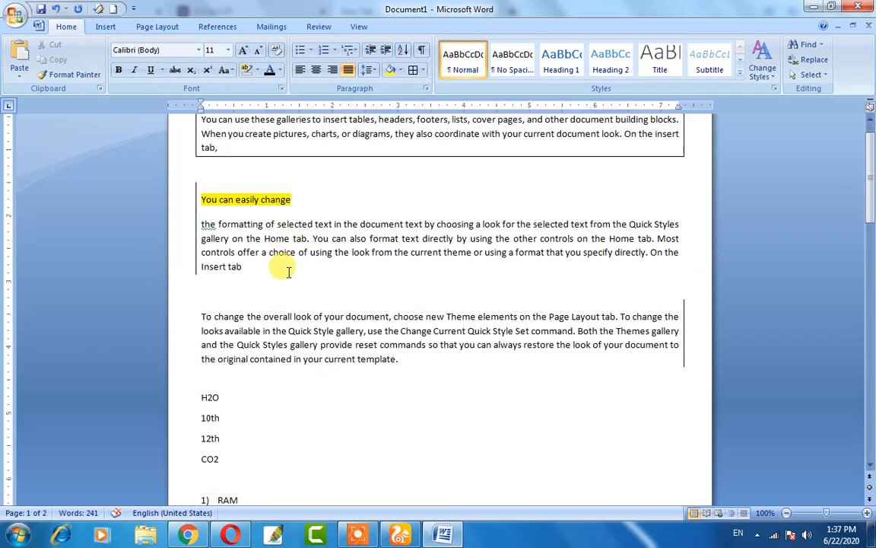
{"action": "scroll", "coordinate": [289, 272], "scroll_direction": "down", "scroll_amount": 1}
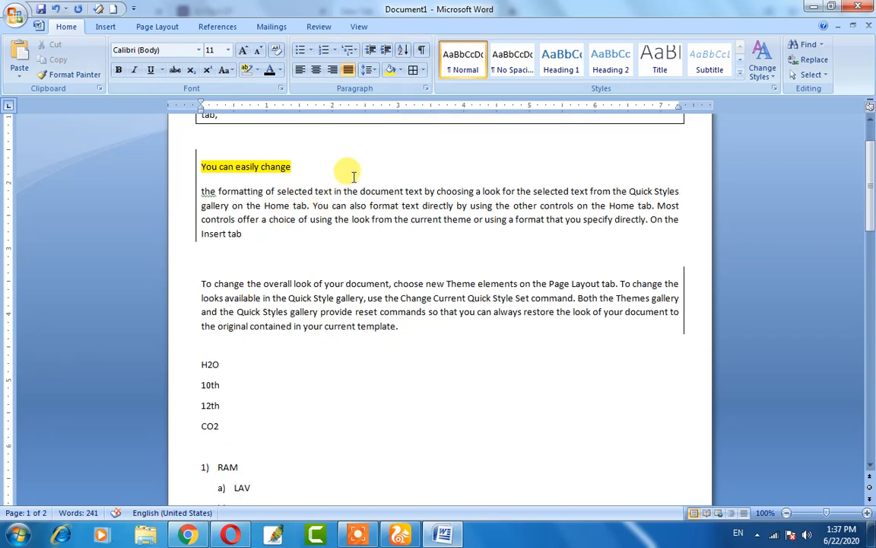
{"action": "scroll", "coordinate": [263, 308], "scroll_direction": "up", "scroll_amount": 2}
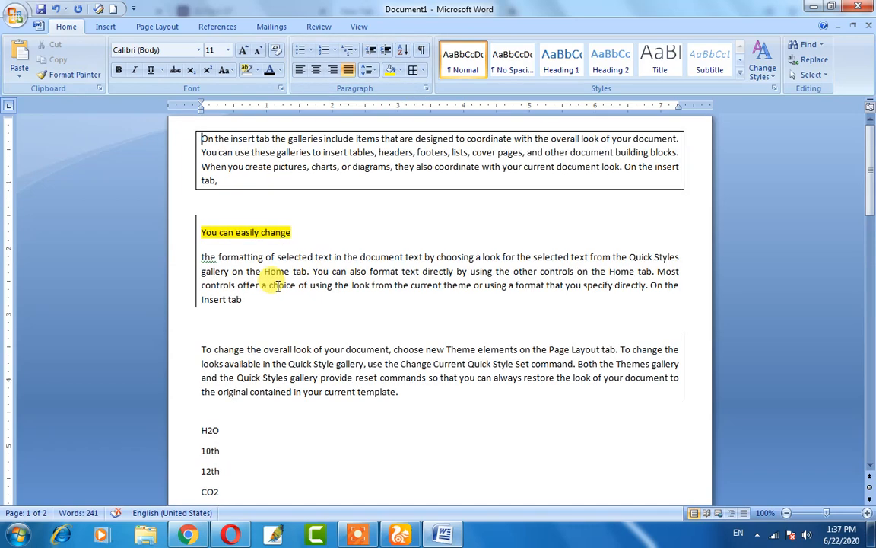
{"action": "scroll", "coordinate": [278, 286], "scroll_direction": "down", "scroll_amount": 1}
{"action": "scroll", "coordinate": [244, 284], "scroll_direction": "up", "scroll_amount": 1}
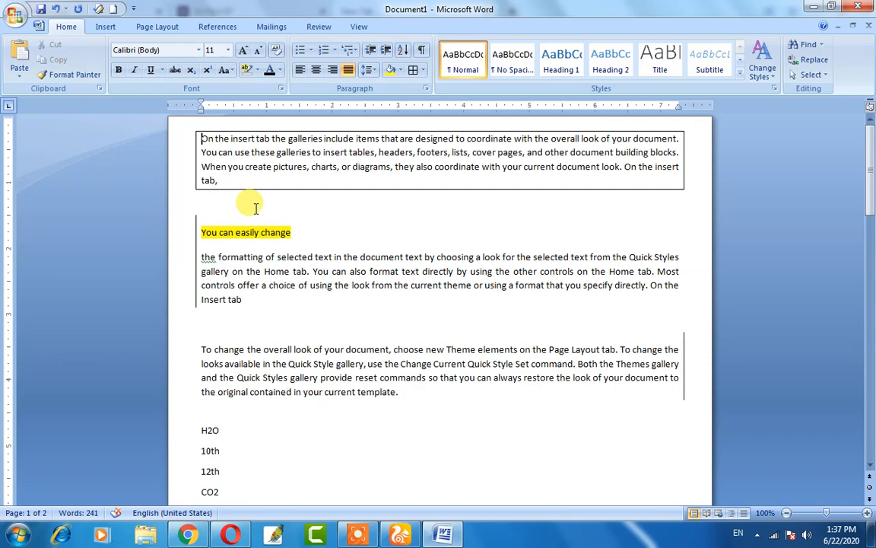
- Undo the paragraph borders and earlier formatting with Ctrl+Z twice
{"action": "key", "text": "ctrl+z"}
{"action": "key", "text": "ctrl+z"}
{"action": "key", "text": "ctrl+z"}
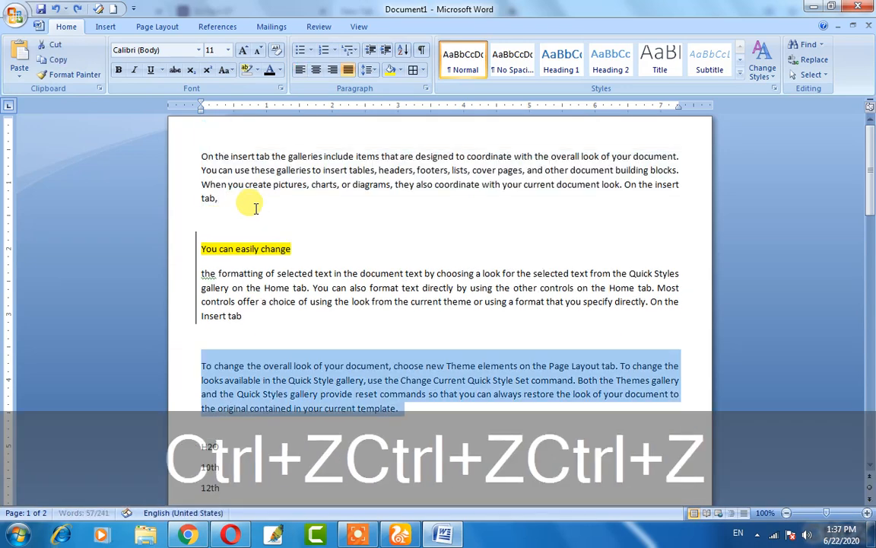
{"action": "key", "text": "ctrl+z"}
{"action": "key", "text": "ctrl+z"}
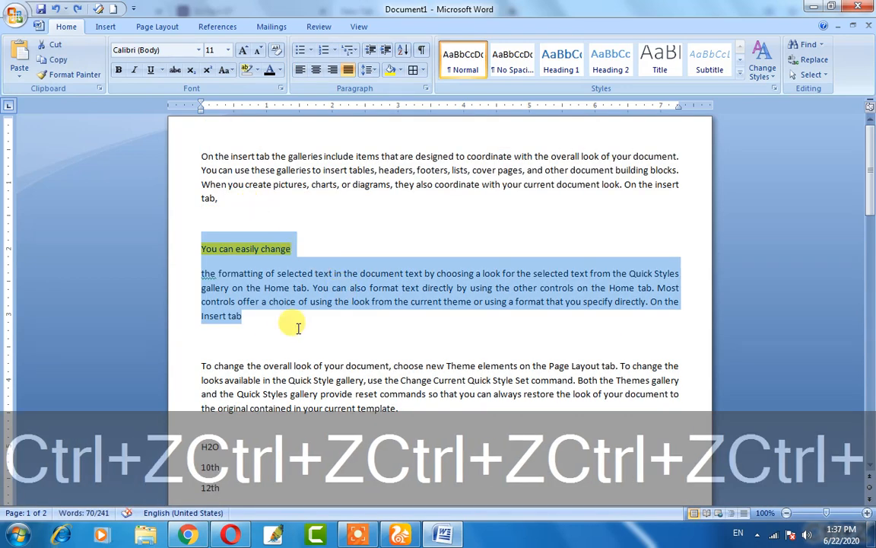
{"action": "left_click", "coordinate": [298, 327]}
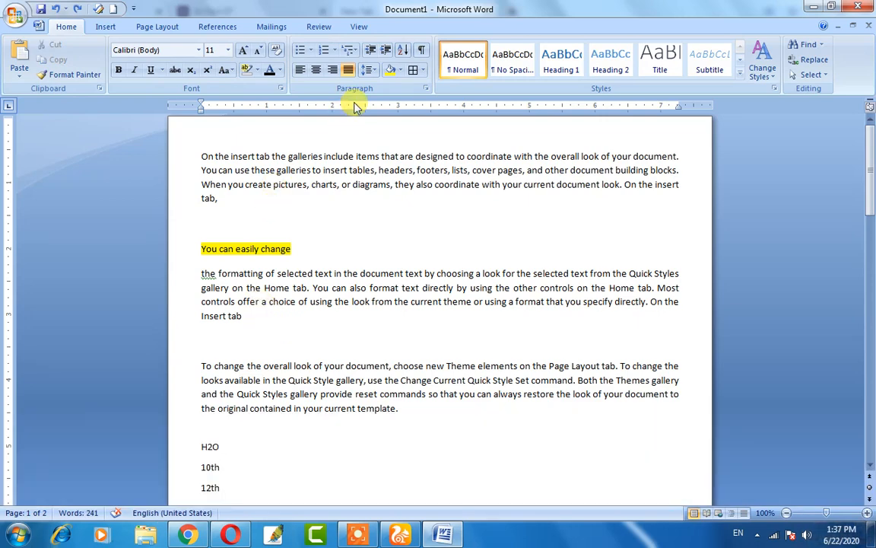
- With Show/Hide ¶ on, delete the empty paragraphs at the top and above 'You can easily change'
{"action": "left_click", "coordinate": [424, 54]}
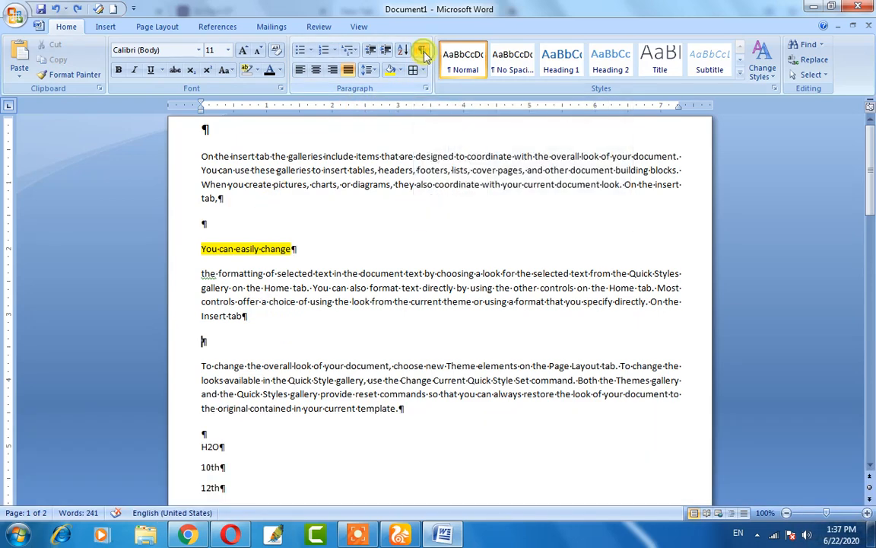
{"action": "left_click", "coordinate": [217, 131]}
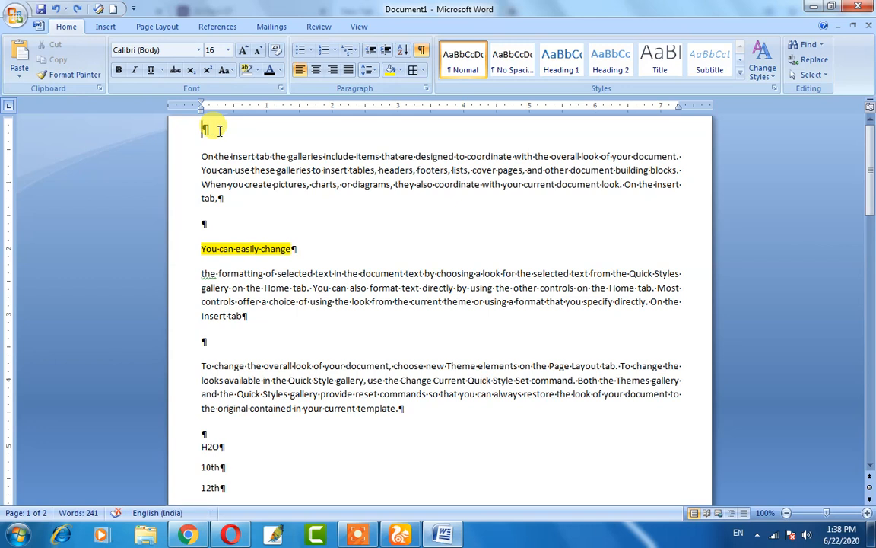
{"action": "key", "text": "Delete"}
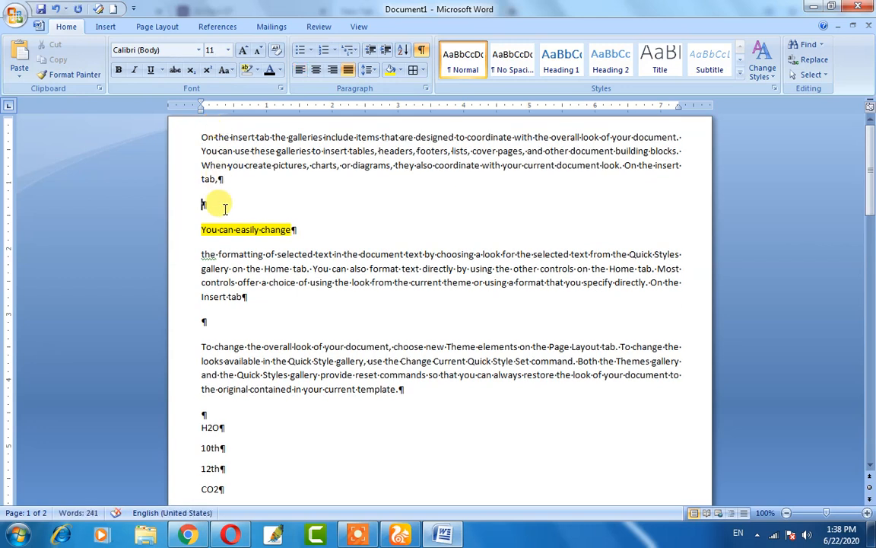
{"action": "key", "text": "Delete"}
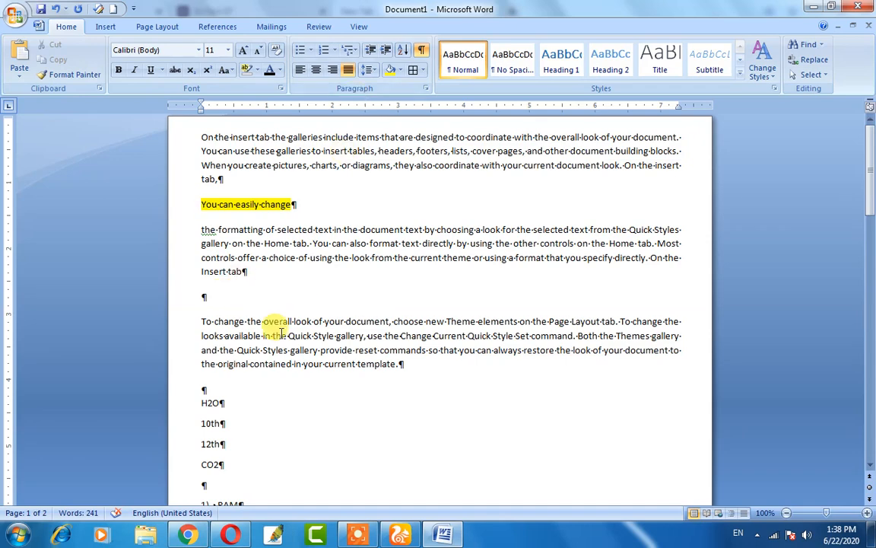
{"action": "scroll", "coordinate": [271, 424], "scroll_direction": "down", "scroll_amount": 2}
{"action": "scroll", "coordinate": [449, 128], "scroll_direction": "up", "scroll_amount": 2}
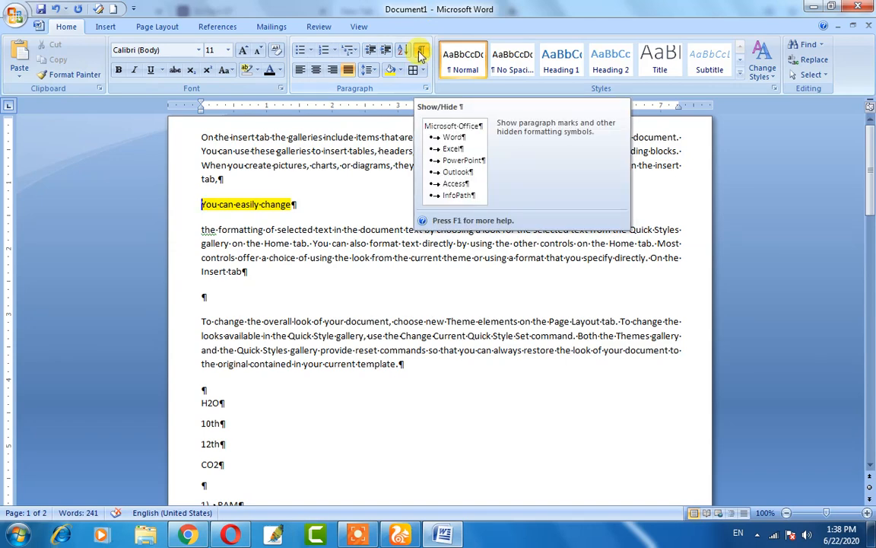
- Hide paragraph marks and reapply the Normal style to the first paragraph
{"action": "left_click", "coordinate": [421, 51]}
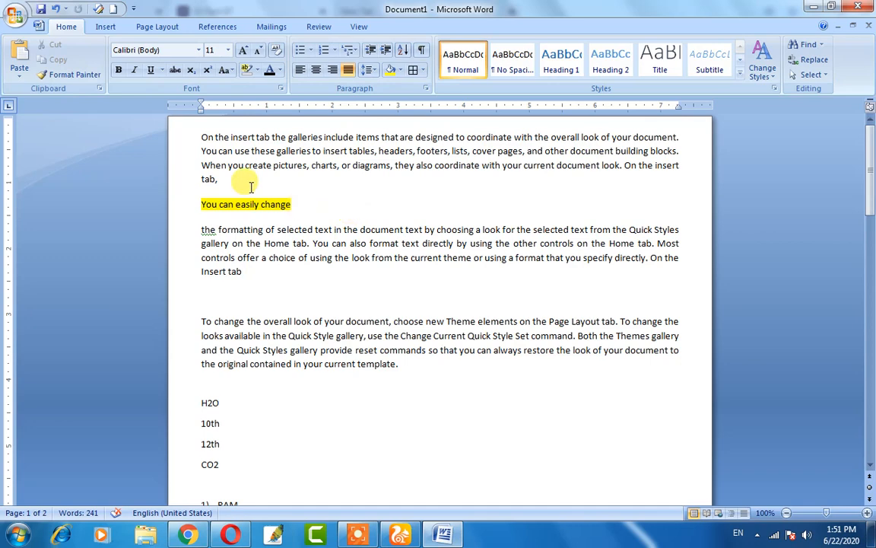
{"action": "left_click_drag", "start_coordinate": [200, 136], "coordinate": [222, 184]}
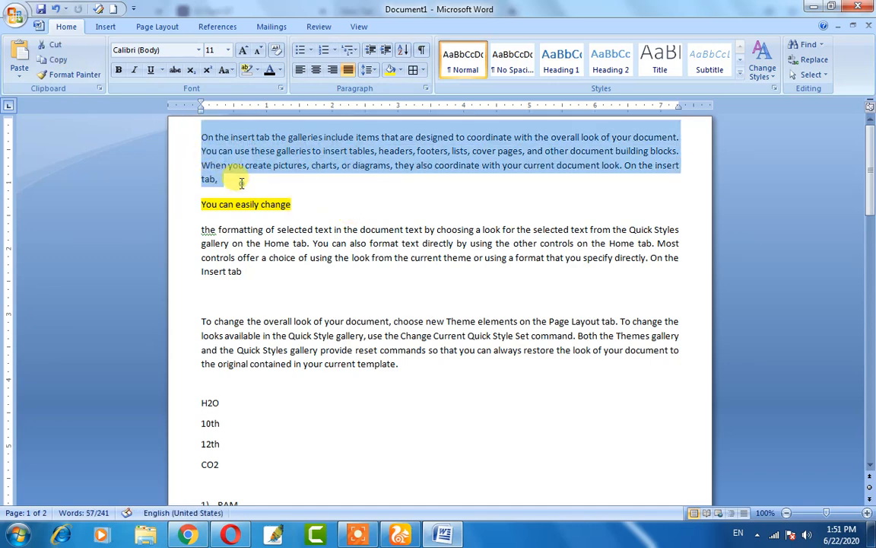
{"action": "left_click", "coordinate": [240, 181]}
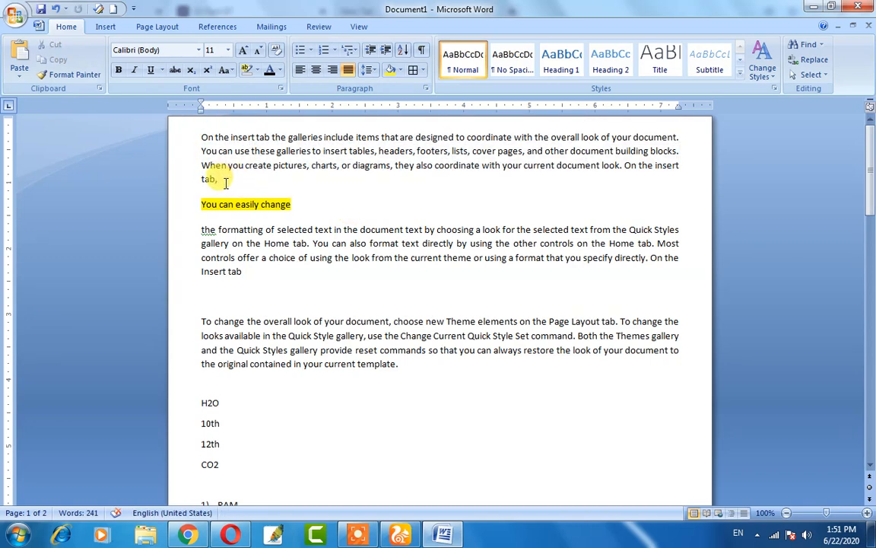
{"action": "left_click", "coordinate": [205, 135], "text": "shift"}
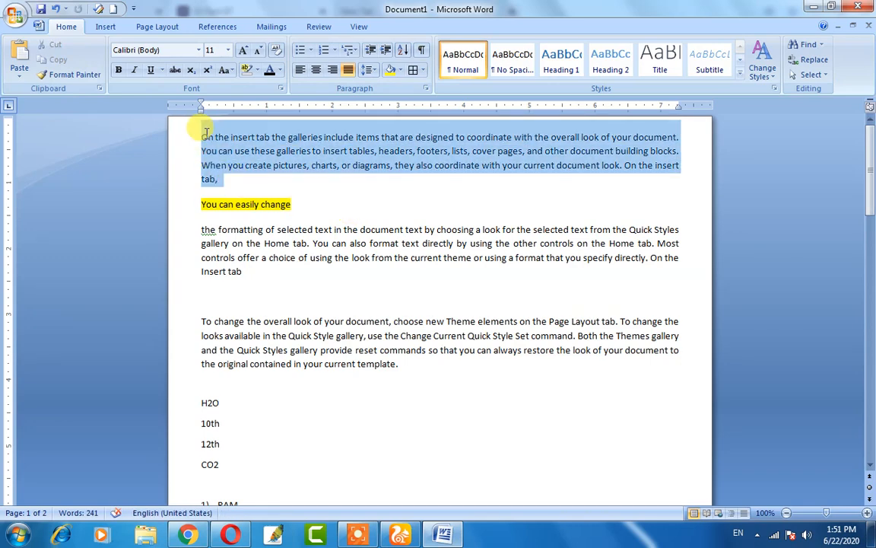
{"action": "left_click", "coordinate": [245, 185]}
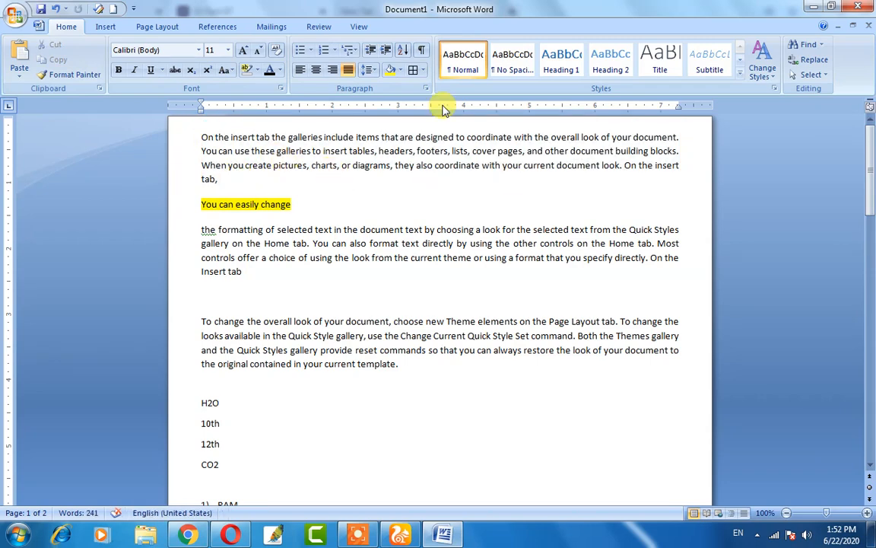
{"action": "left_click", "coordinate": [476, 69]}
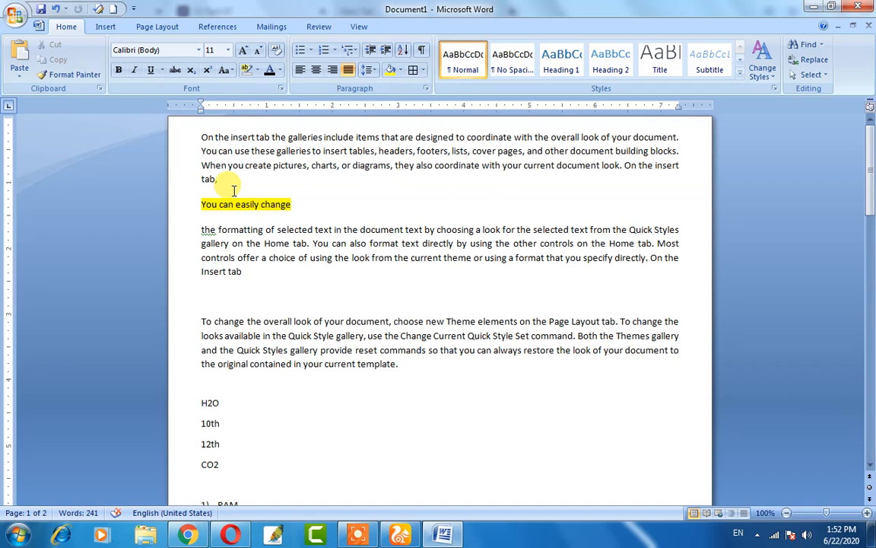
- Split the paragraph after 'On the insert tab' and make the top two paragraphs Heading 1
{"action": "key", "text": "Return"}
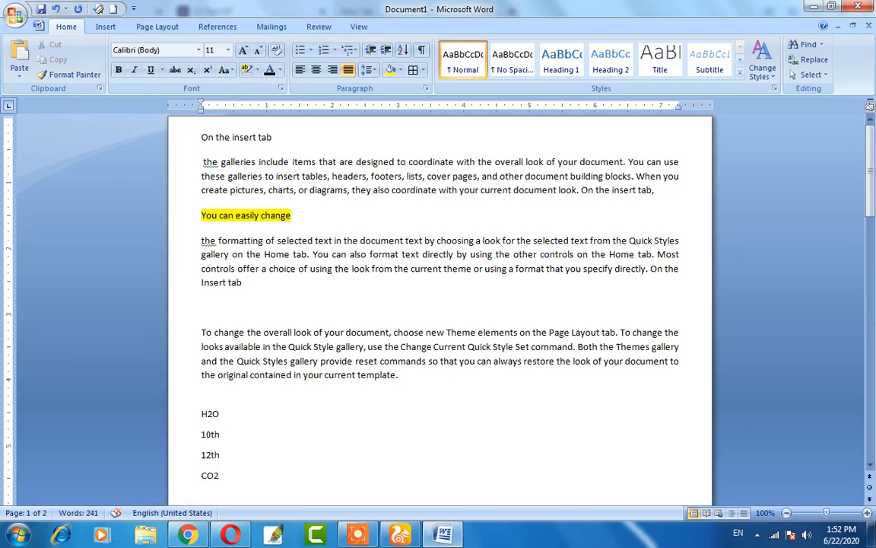
{"action": "key", "text": "Return"}
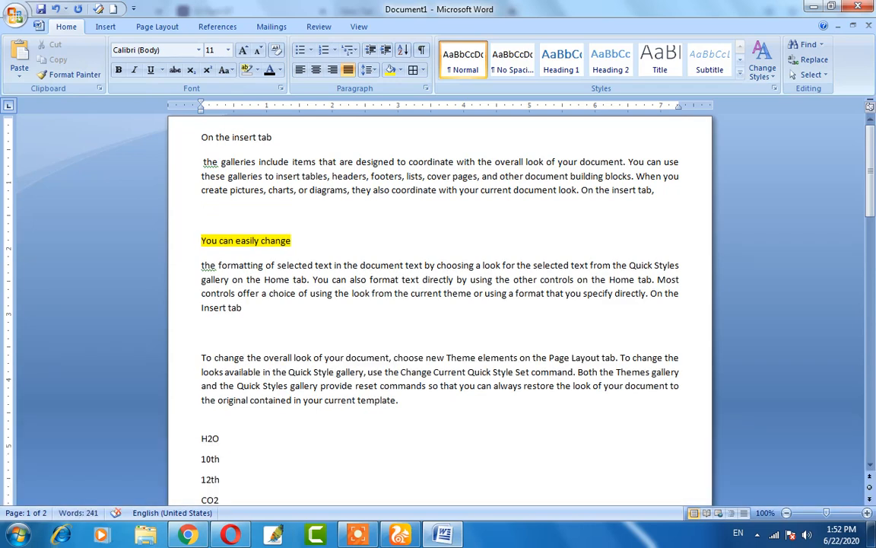
{"action": "key", "text": "shift+Down"}
{"action": "key", "text": "shift+Down"}
{"action": "key", "text": "shift+Down"}
{"action": "key", "text": "shift+Down"}
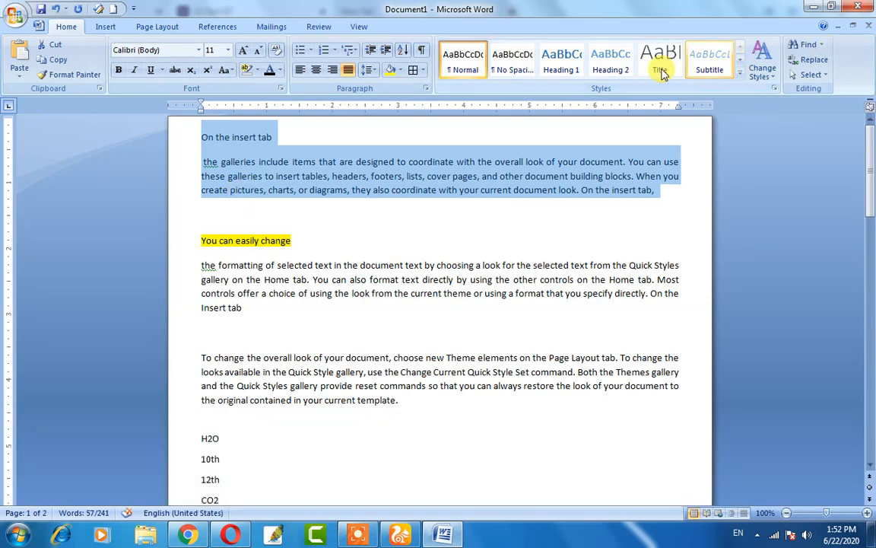
{"action": "left_click", "coordinate": [560, 61]}
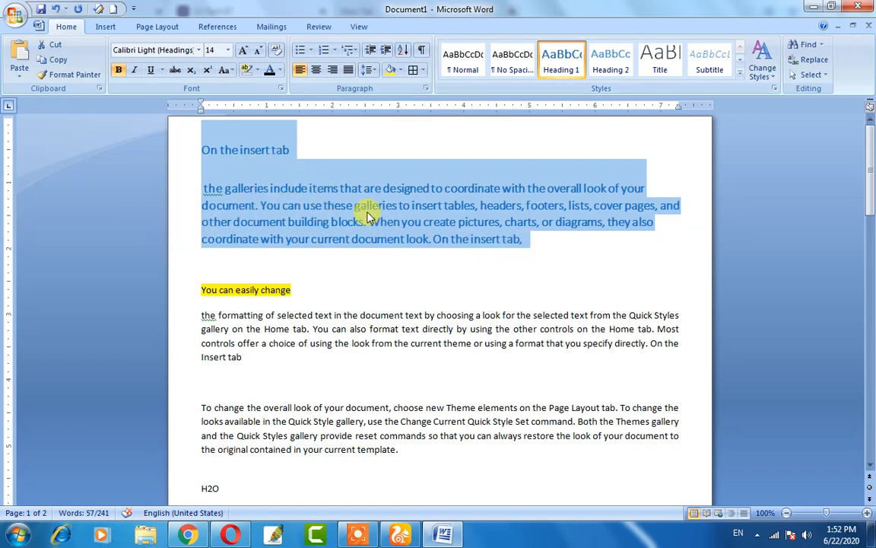
- Apply Heading 2 to 'You can easily change', then select the body paragraph below it
{"action": "scroll", "coordinate": [345, 239], "scroll_direction": "down", "scroll_amount": 1}
{"action": "left_click", "coordinate": [344, 243]}
{"action": "scroll", "coordinate": [269, 207], "scroll_direction": "up", "scroll_amount": 1}
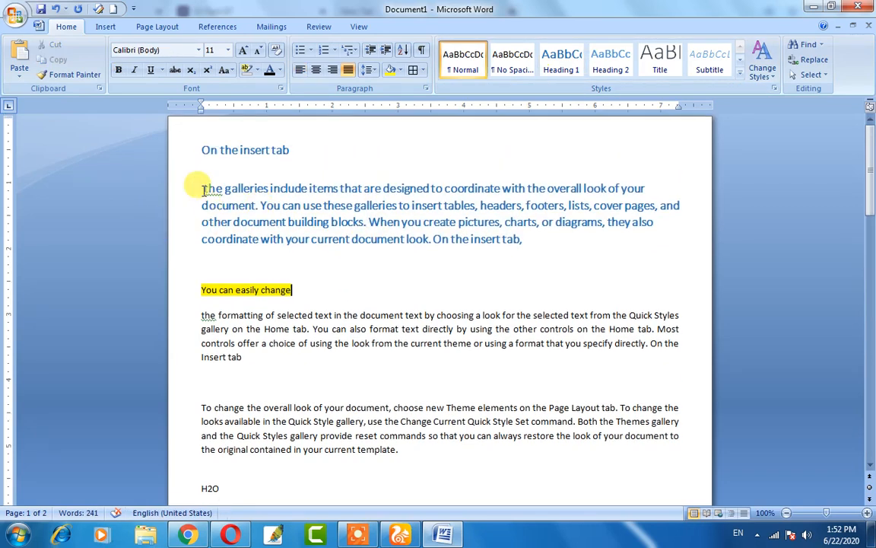
{"action": "scroll", "coordinate": [335, 258], "scroll_direction": "down", "scroll_amount": 1}
{"action": "left_click_drag", "start_coordinate": [199, 256], "coordinate": [249, 321]}
{"action": "left_click", "coordinate": [294, 254]}
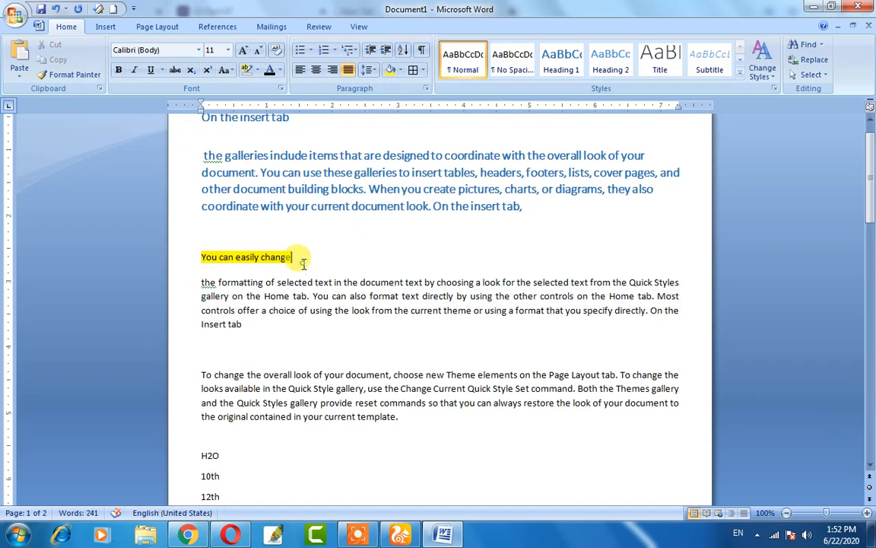
{"action": "left_click_drag", "start_coordinate": [294, 254], "coordinate": [195, 250]}
{"action": "left_click", "coordinate": [603, 71]}
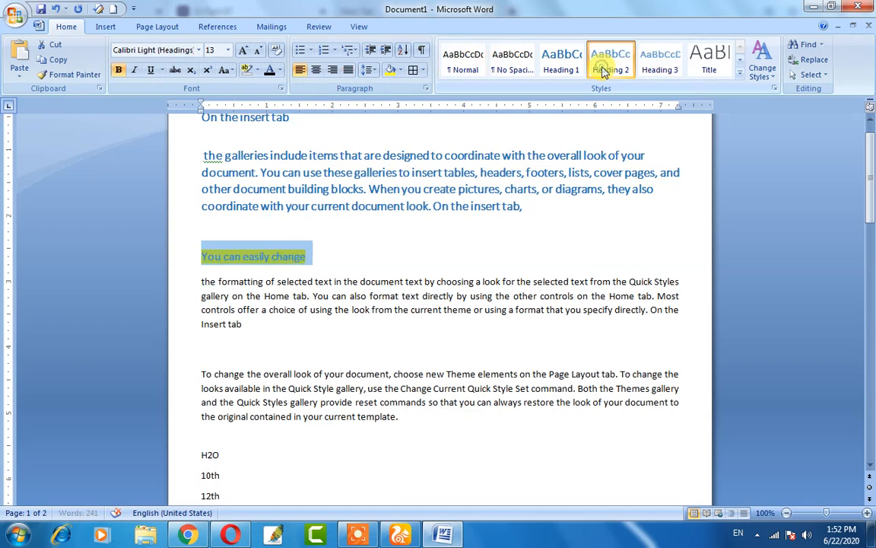
{"action": "left_click", "coordinate": [292, 310]}
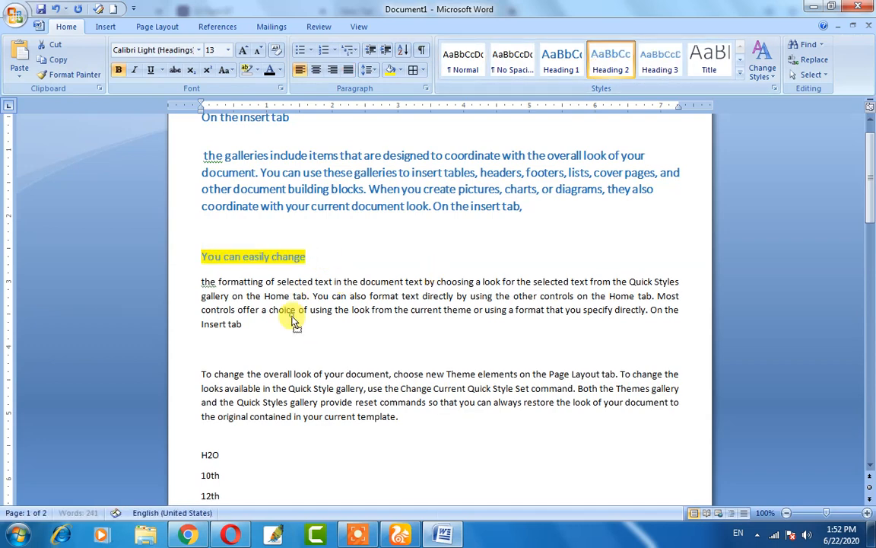
{"action": "left_click_drag", "start_coordinate": [201, 285], "coordinate": [243, 324]}
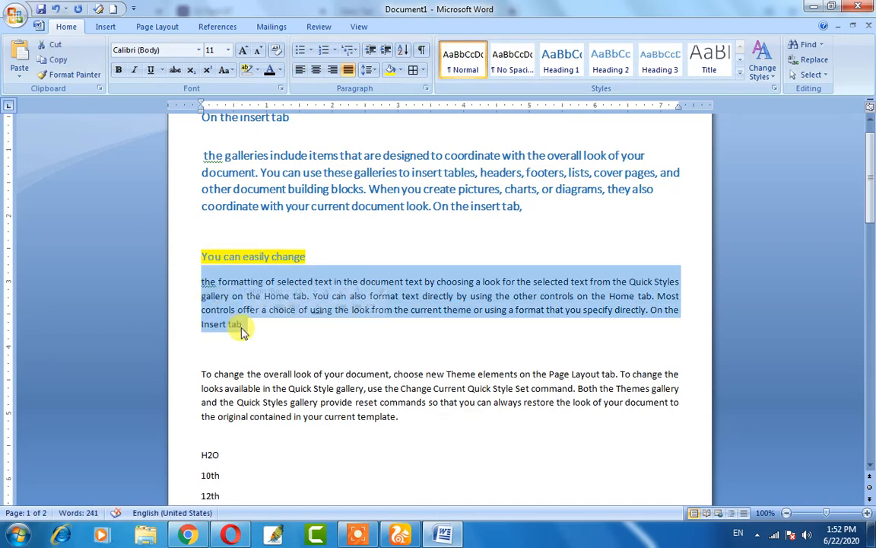
- Apply the List Paragraph quick style, then preview gallery styles on the empty line without keeping any
{"action": "left_click", "coordinate": [741, 78]}
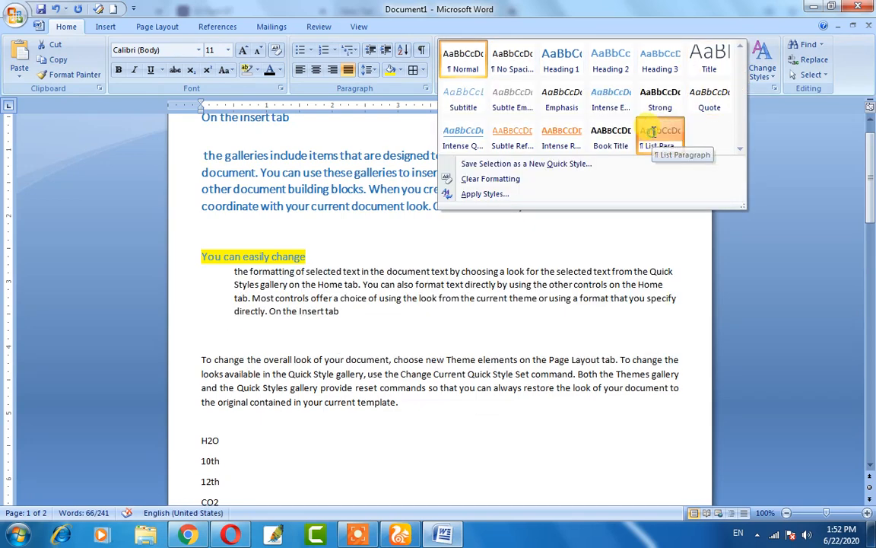
{"action": "left_click", "coordinate": [656, 137]}
{"action": "left_click", "coordinate": [358, 332]}
{"action": "scroll", "coordinate": [358, 333], "scroll_direction": "up", "scroll_amount": 1}
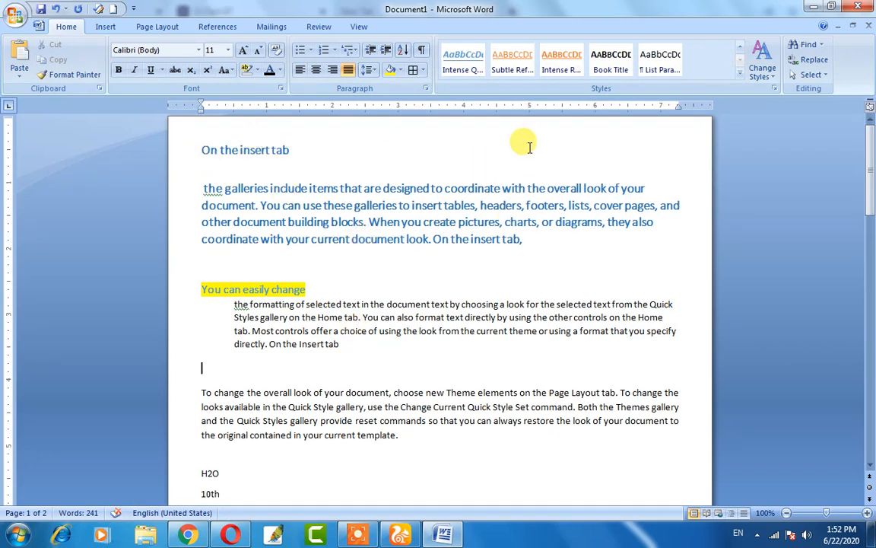
{"action": "left_click", "coordinate": [739, 75]}
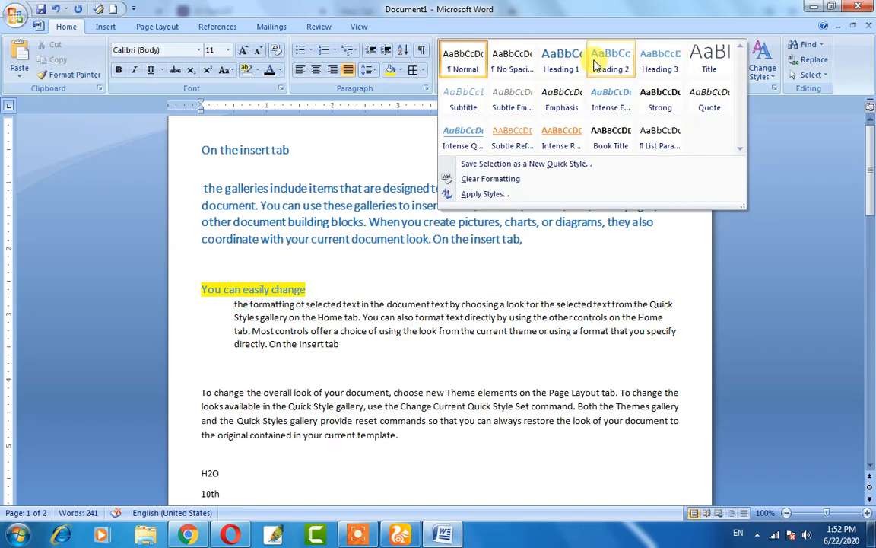
{"action": "left_click", "coordinate": [320, 258]}
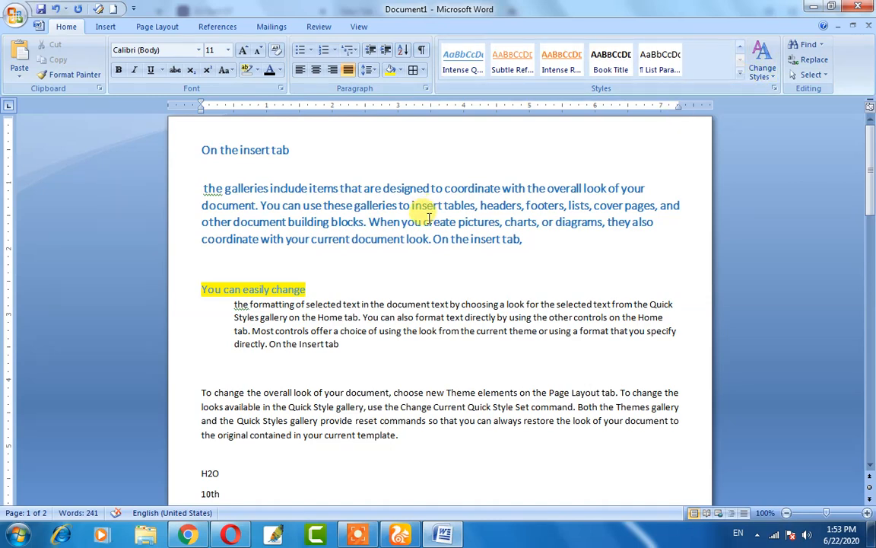
{"action": "scroll", "coordinate": [429, 218], "scroll_direction": "down", "scroll_amount": 2}
{"action": "scroll", "coordinate": [420, 212], "scroll_direction": "up", "scroll_amount": 2}
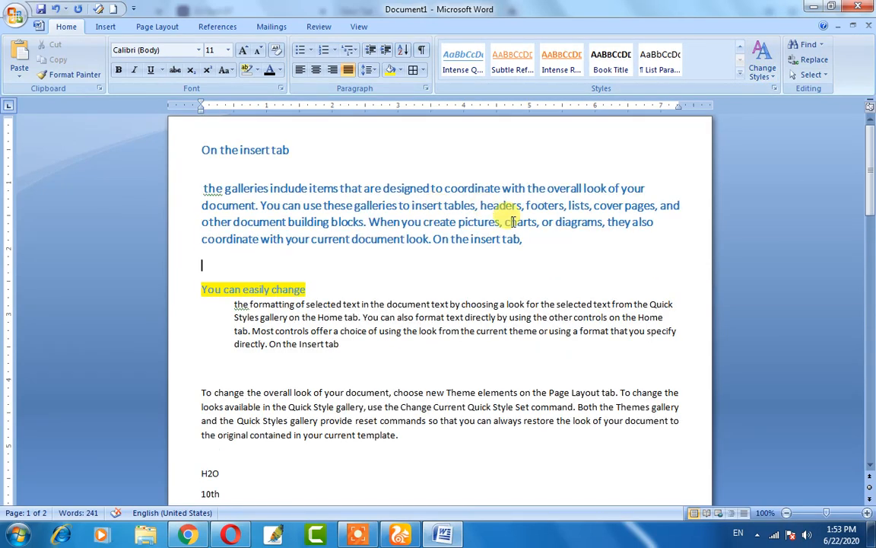
- Try orange text and a green highlight on the heading 'On the insert tab'
{"action": "left_click", "coordinate": [528, 242]}
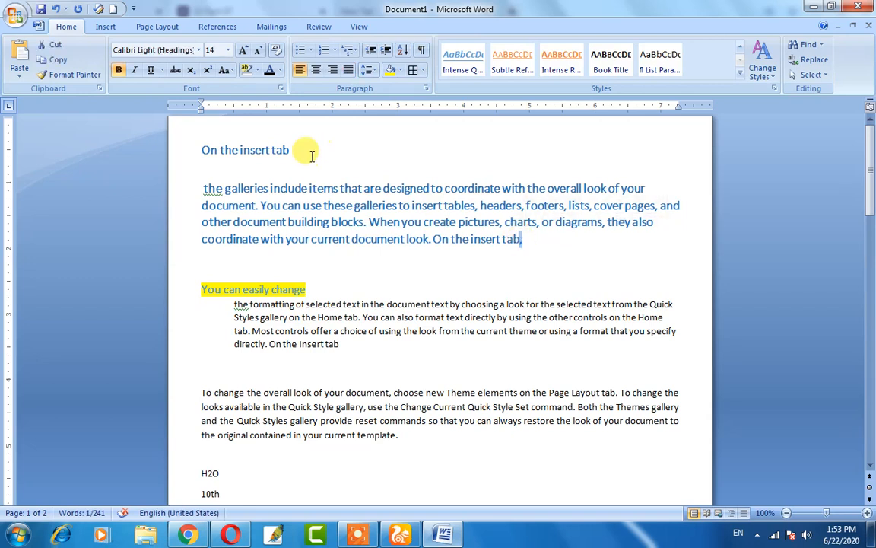
{"action": "left_click_drag", "start_coordinate": [304, 147], "coordinate": [190, 150]}
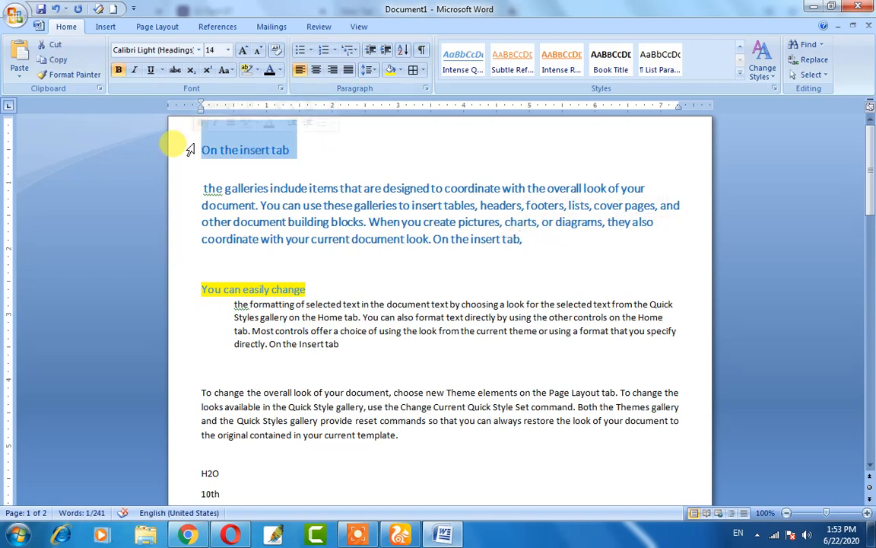
{"action": "left_click", "coordinate": [279, 70]}
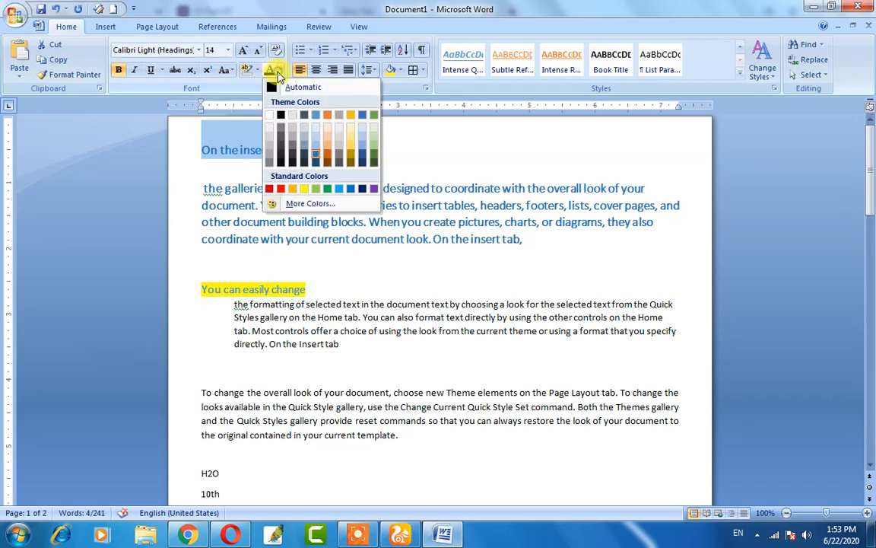
{"action": "left_click", "coordinate": [285, 192]}
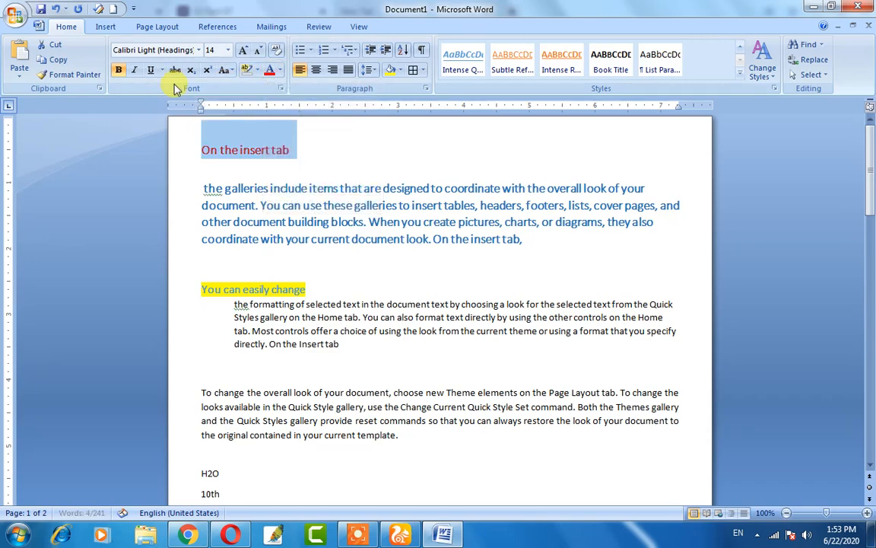
{"action": "left_click", "coordinate": [256, 70]}
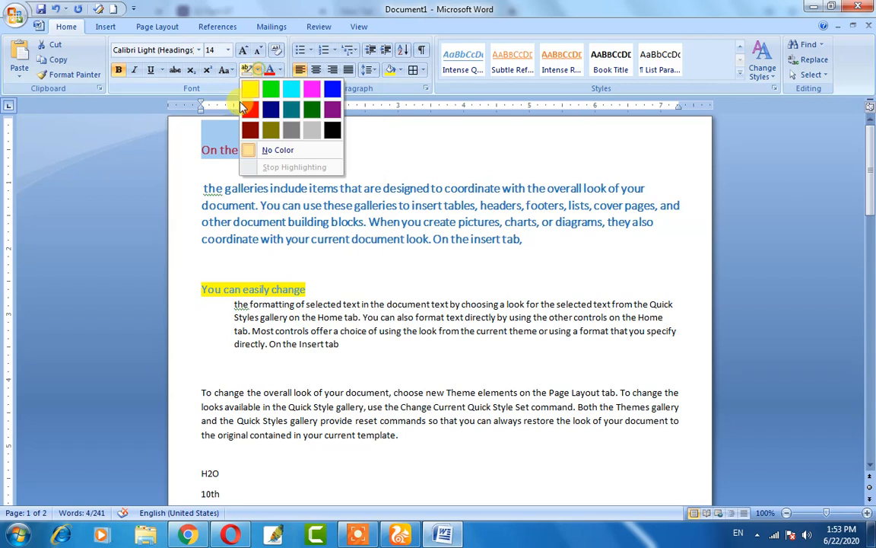
{"action": "left_click", "coordinate": [313, 111]}
- Change the heading's highlight to dark red and its text to a light theme colour
{"action": "left_click_drag", "start_coordinate": [289, 146], "coordinate": [202, 145]}
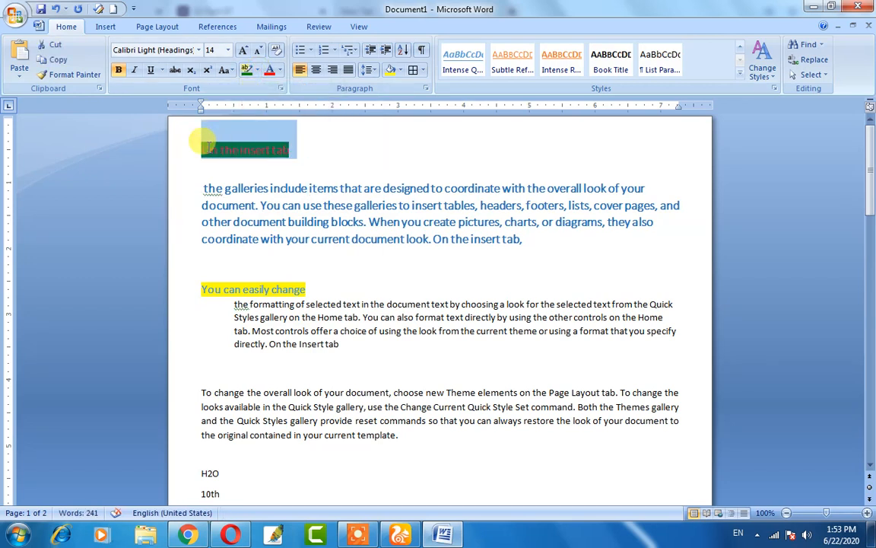
{"action": "left_click", "coordinate": [256, 70]}
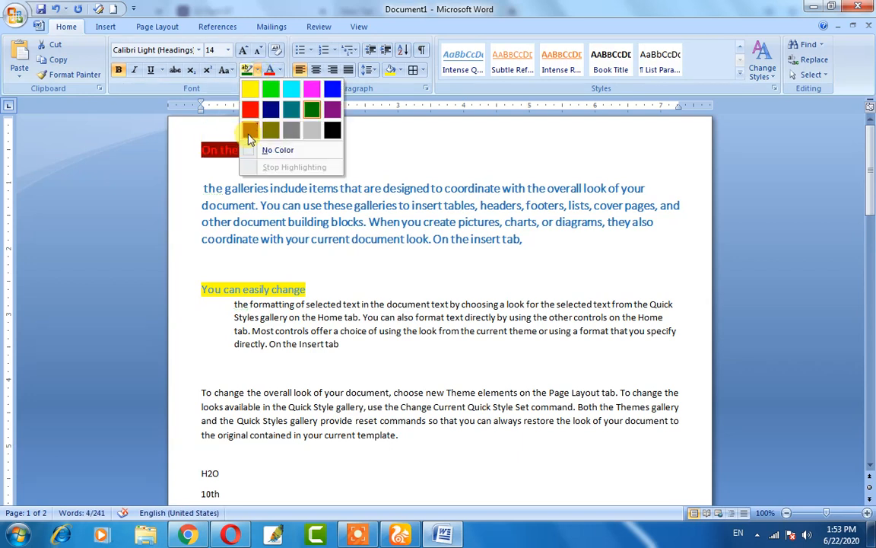
{"action": "left_click", "coordinate": [254, 130]}
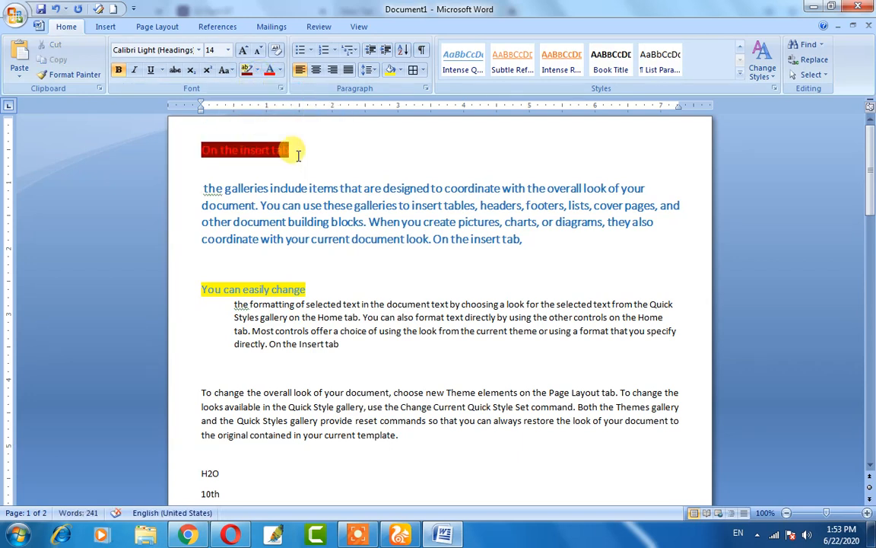
{"action": "left_click_drag", "start_coordinate": [297, 152], "coordinate": [196, 153]}
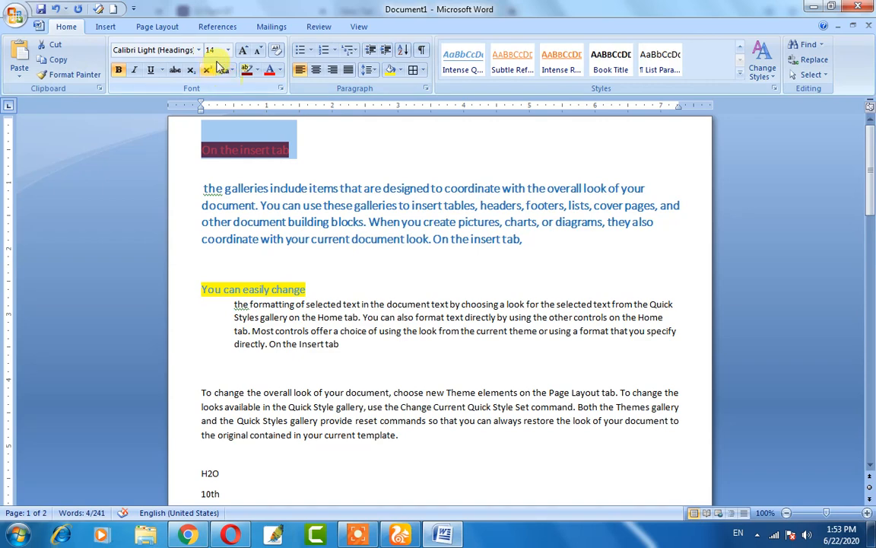
{"action": "left_click", "coordinate": [281, 70]}
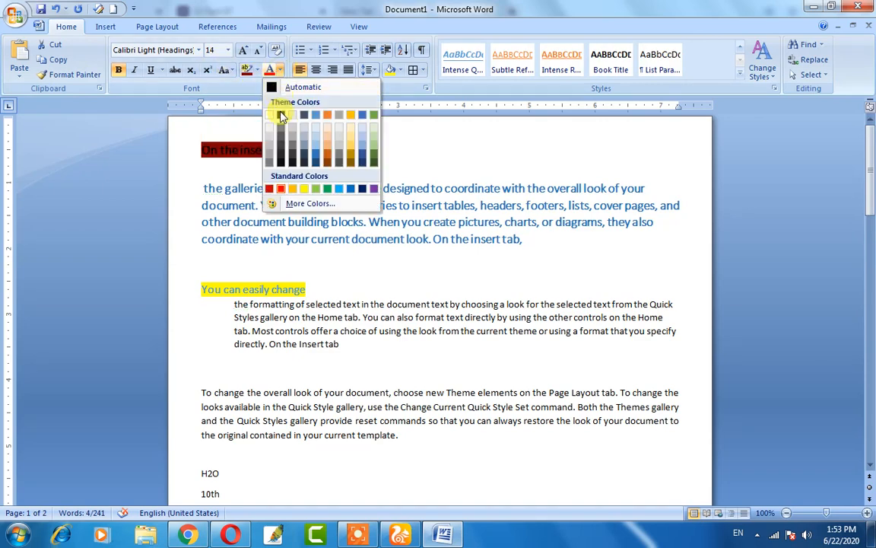
{"action": "left_click", "coordinate": [271, 115]}
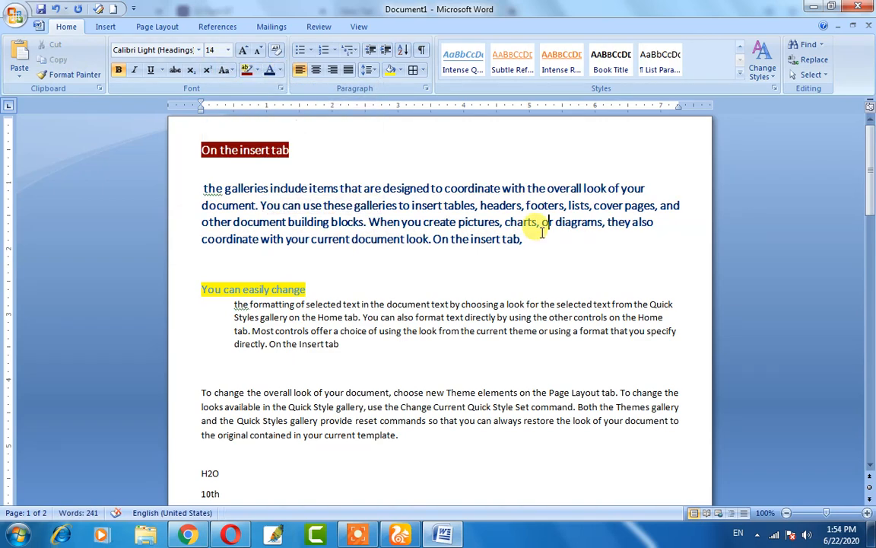
- Select the heading together with the blue paragraph below it
{"action": "left_click_drag", "start_coordinate": [525, 239], "coordinate": [218, 154]}
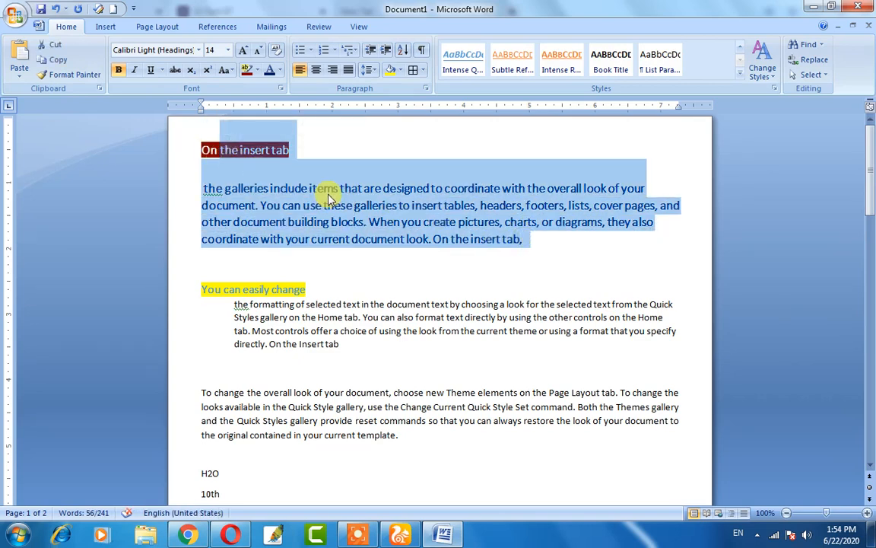
{"action": "left_click", "coordinate": [326, 193]}
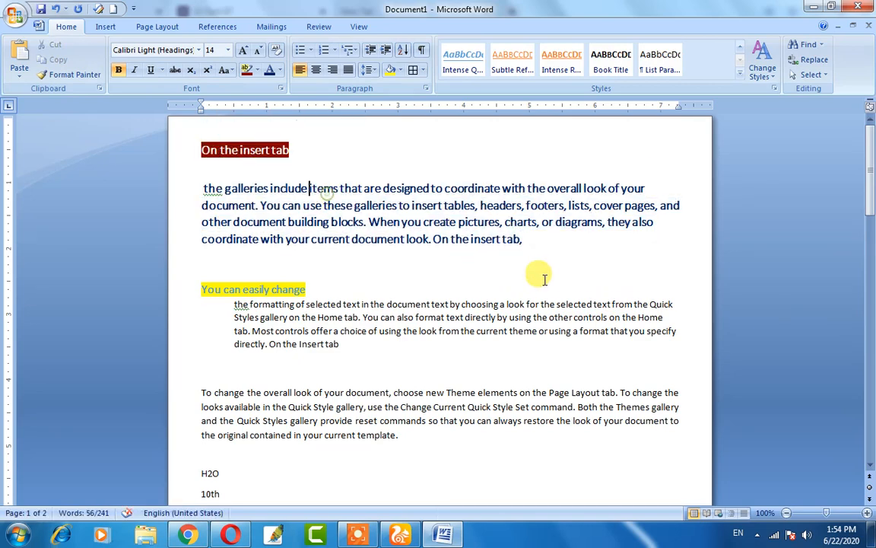
{"action": "left_click", "coordinate": [200, 150]}
{"action": "left_click_drag", "start_coordinate": [201, 150], "coordinate": [518, 245]}
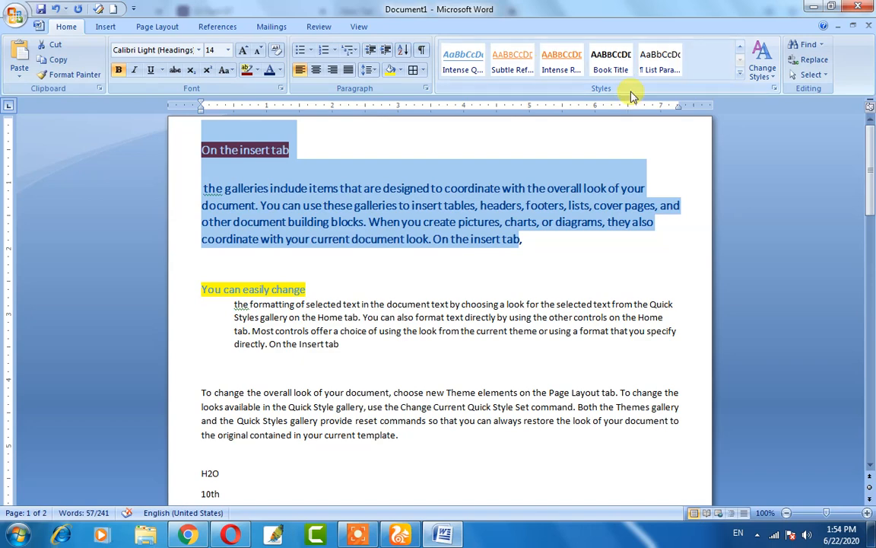
- Save the selection's formatting as a new quick style with a custom name replacing Style1, then check the gallery
{"action": "left_click", "coordinate": [740, 76]}
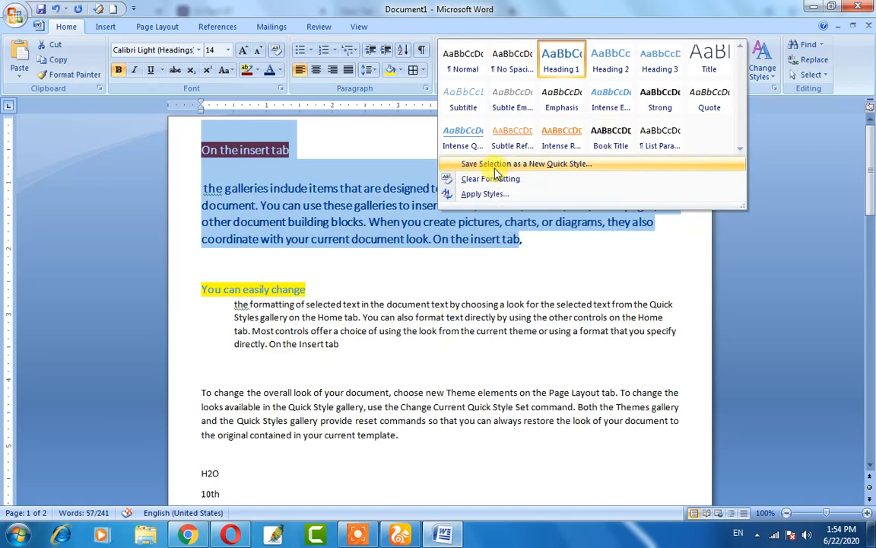
{"action": "left_click", "coordinate": [584, 166]}
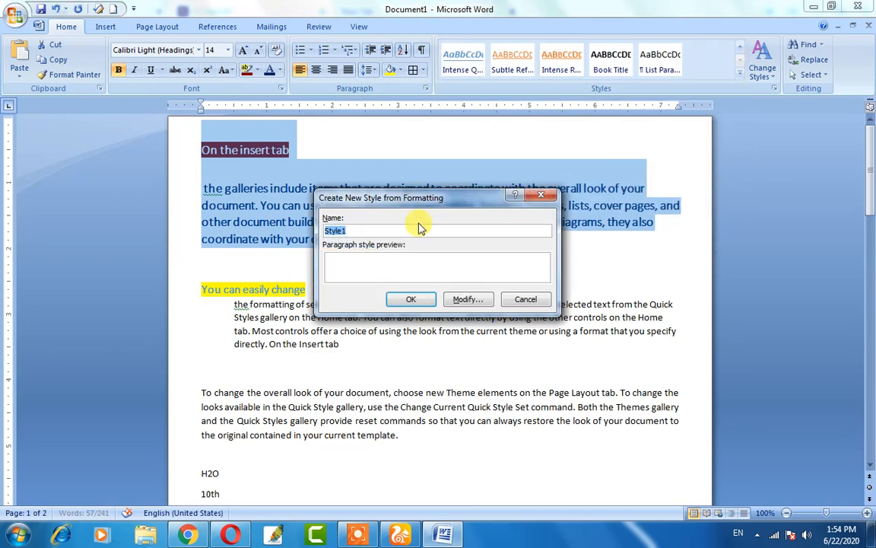
{"action": "key", "text": "BackSpace"}
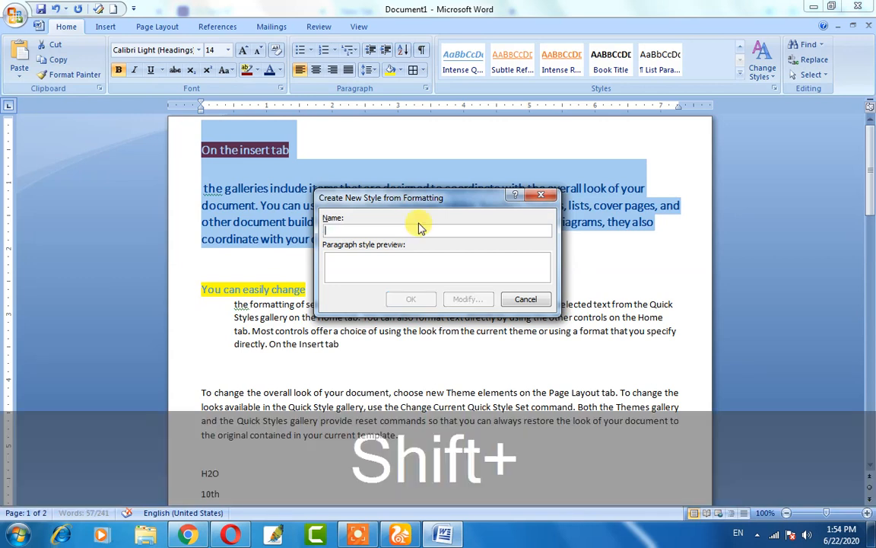
{"action": "type", "text": "Ravi"}
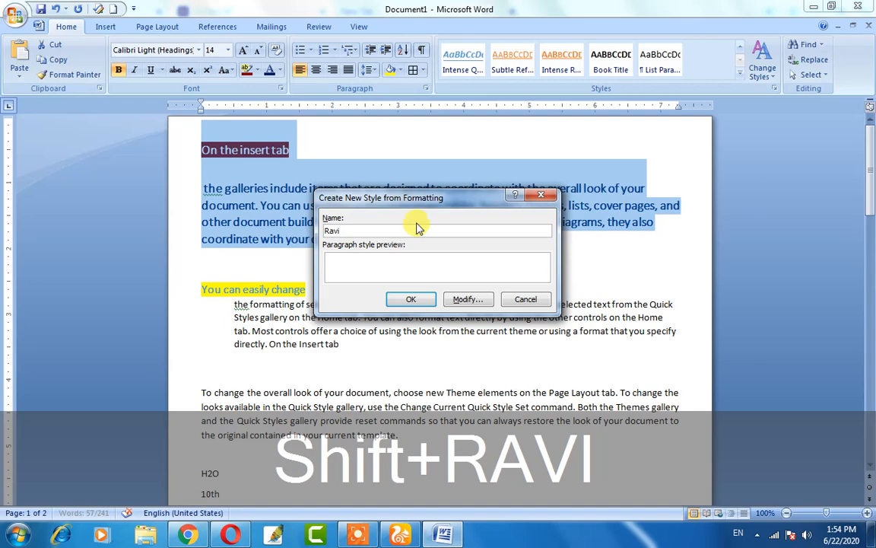
{"action": "left_click", "coordinate": [410, 299]}
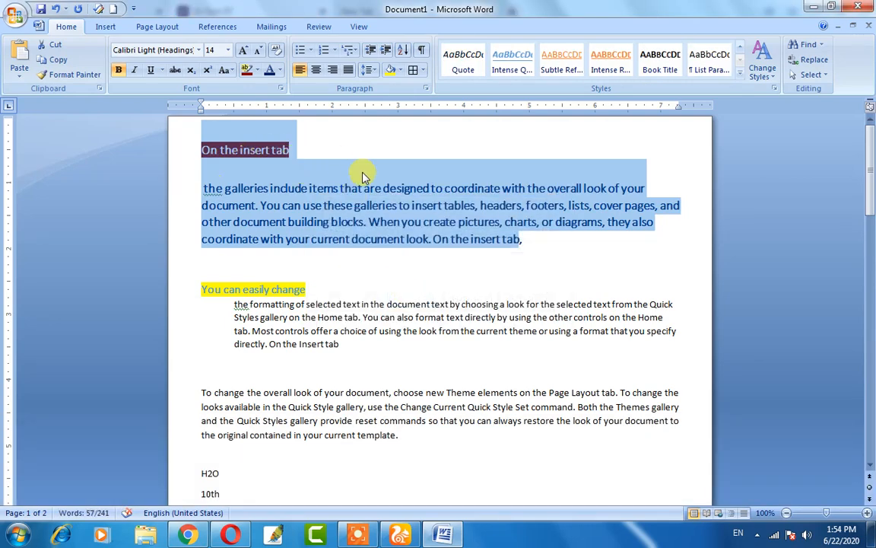
{"action": "left_click", "coordinate": [741, 71]}
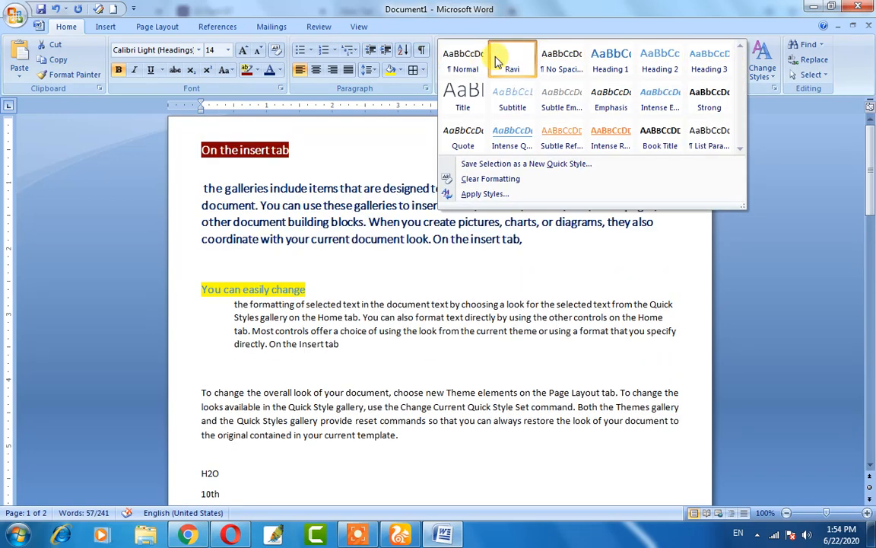
- Close the styles gallery and select the passage from 'You can easily change' to 'On the Insert tab'
{"action": "left_click", "coordinate": [625, 289]}
{"action": "left_click", "coordinate": [216, 203]}
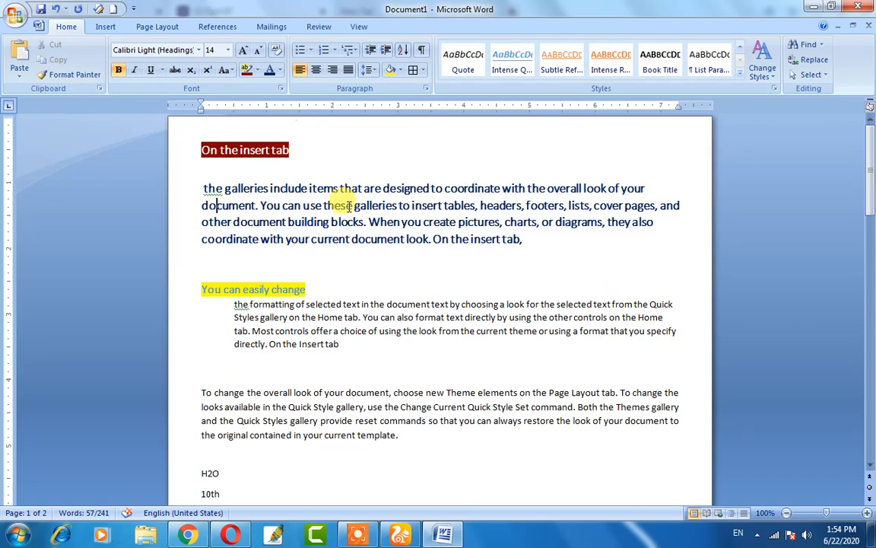
{"action": "scroll", "coordinate": [443, 222], "scroll_direction": "down", "scroll_amount": 2}
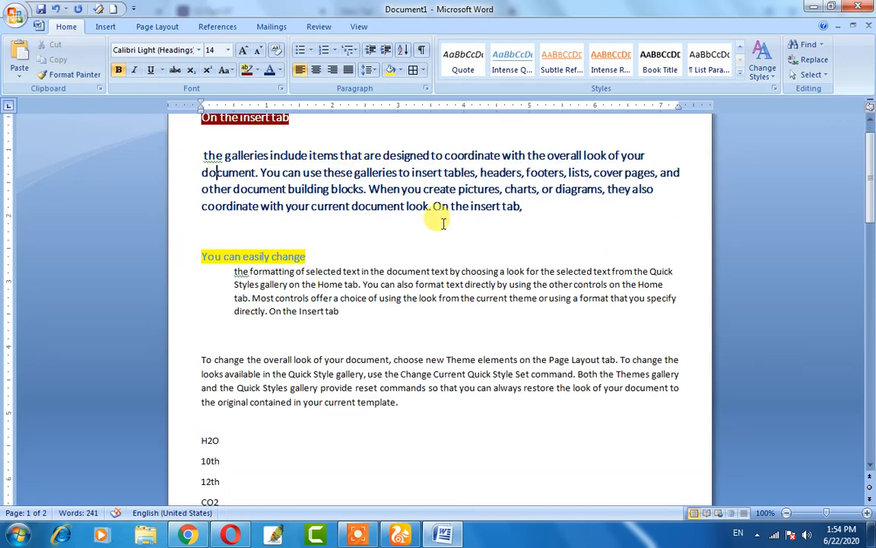
{"action": "scroll", "coordinate": [445, 220], "scroll_direction": "down", "scroll_amount": 1}
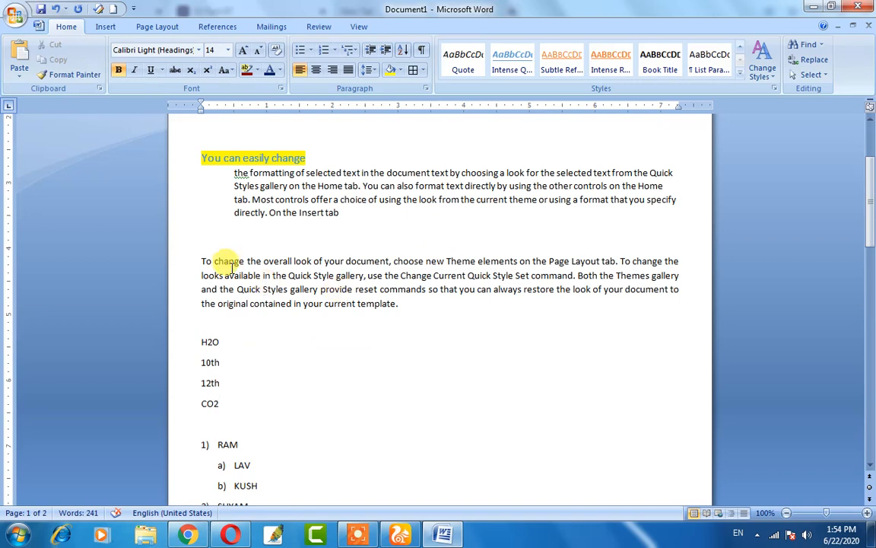
{"action": "left_click_drag", "start_coordinate": [203, 259], "coordinate": [401, 310]}
{"action": "left_click", "coordinate": [347, 221]}
{"action": "left_click_drag", "start_coordinate": [347, 222], "coordinate": [201, 151]}
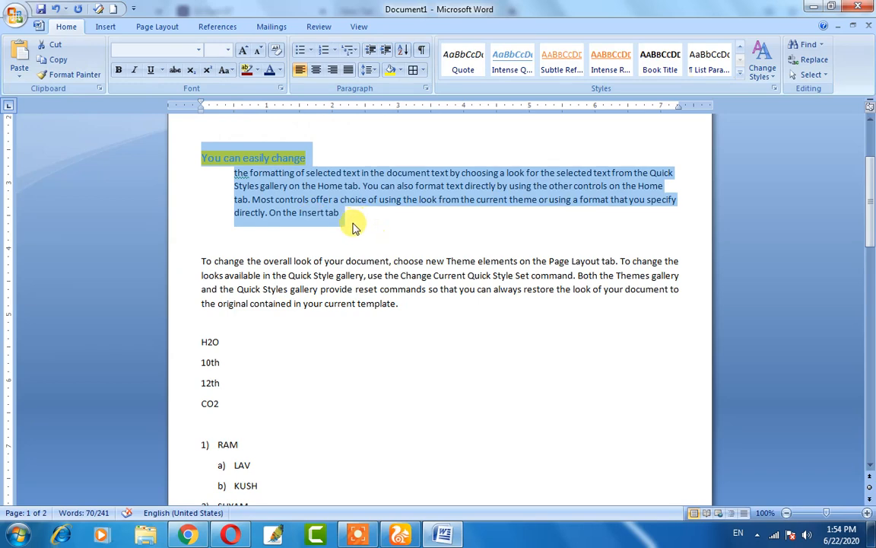
- Apply the custom Ravi quick style to the passage, then undo it
{"action": "scroll", "coordinate": [346, 244], "scroll_direction": "up", "scroll_amount": 2}
{"action": "scroll", "coordinate": [380, 228], "scroll_direction": "up", "scroll_amount": 2}
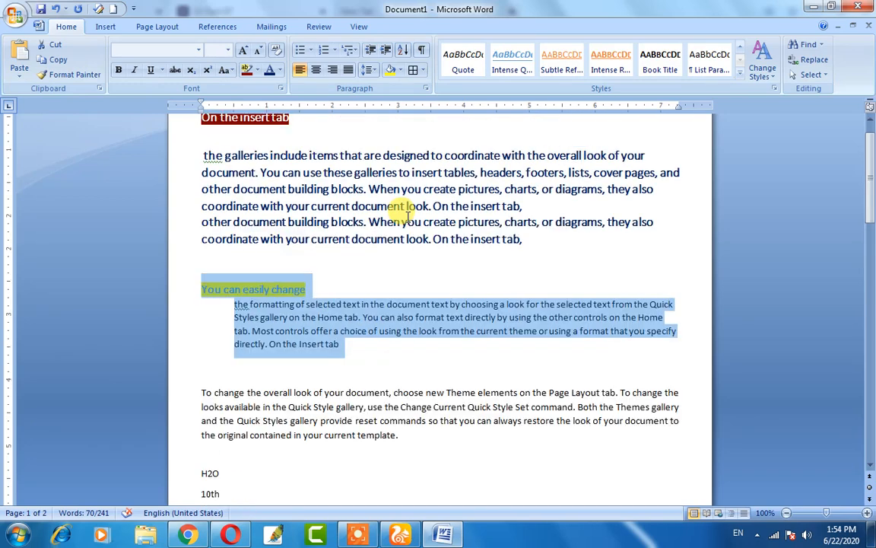
{"action": "left_click", "coordinate": [740, 77]}
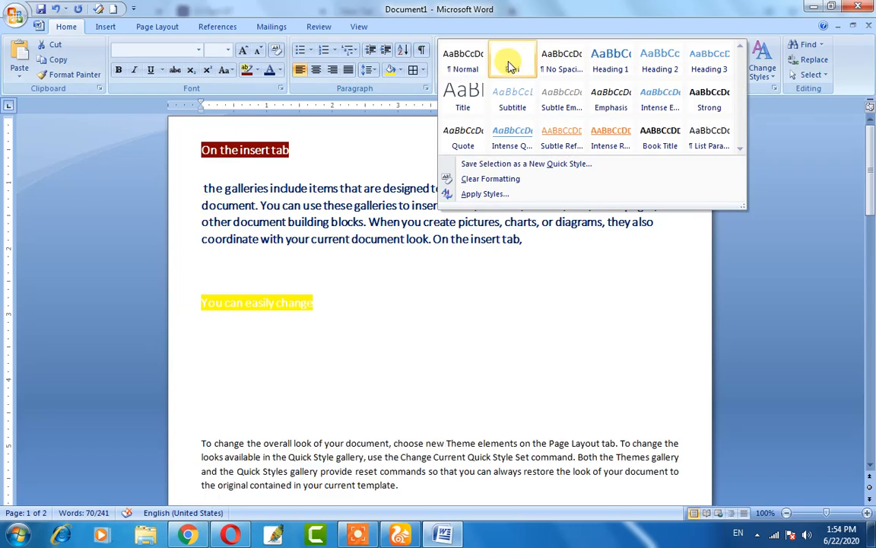
{"action": "left_click", "coordinate": [515, 73]}
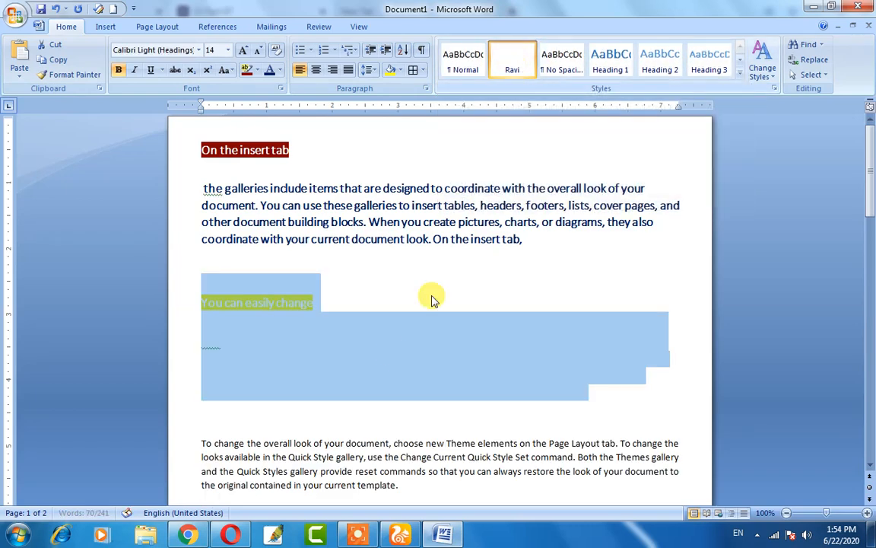
{"action": "left_click", "coordinate": [328, 344]}
{"action": "scroll", "coordinate": [329, 341], "scroll_direction": "down", "scroll_amount": 1}
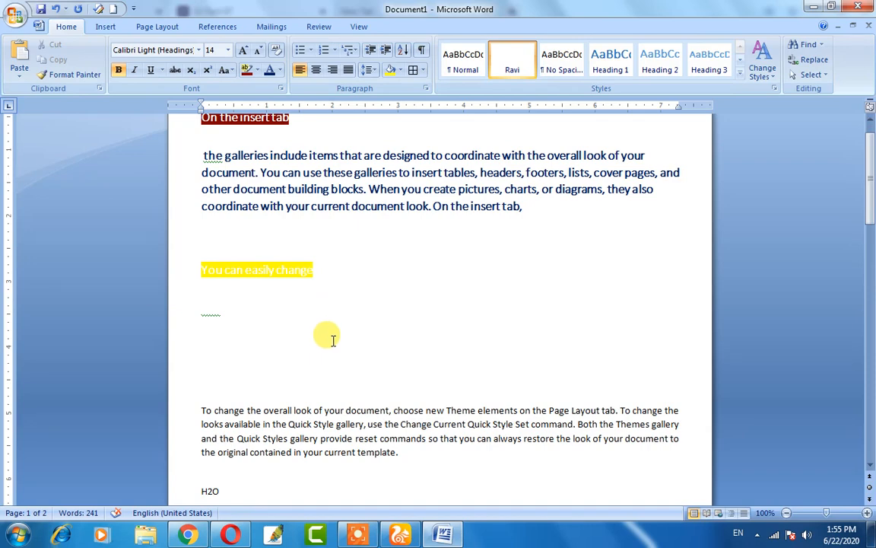
{"action": "key", "text": "ctrl+z"}
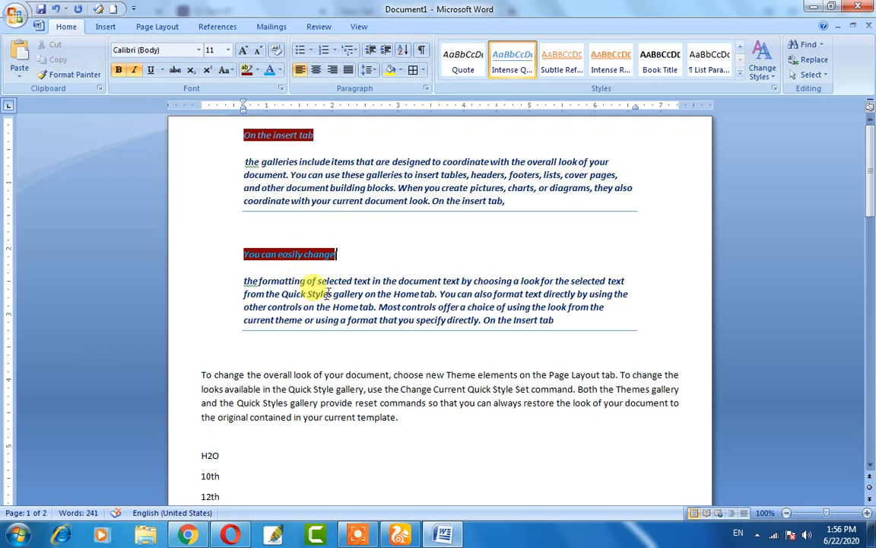
- Select the 'the galleries include items' paragraph and bring up the Change Styles options
{"action": "scroll", "coordinate": [335, 228], "scroll_direction": "down", "scroll_amount": 1}
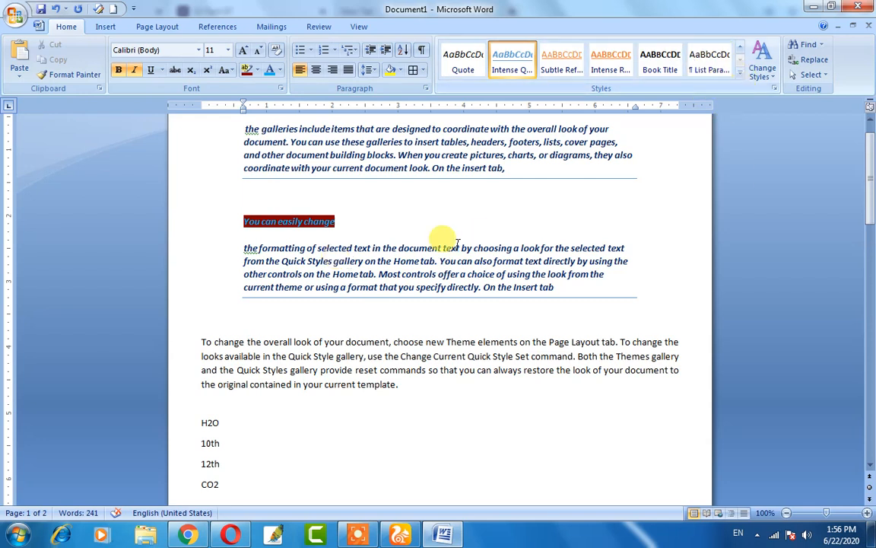
{"action": "scroll", "coordinate": [426, 248], "scroll_direction": "up", "scroll_amount": 1}
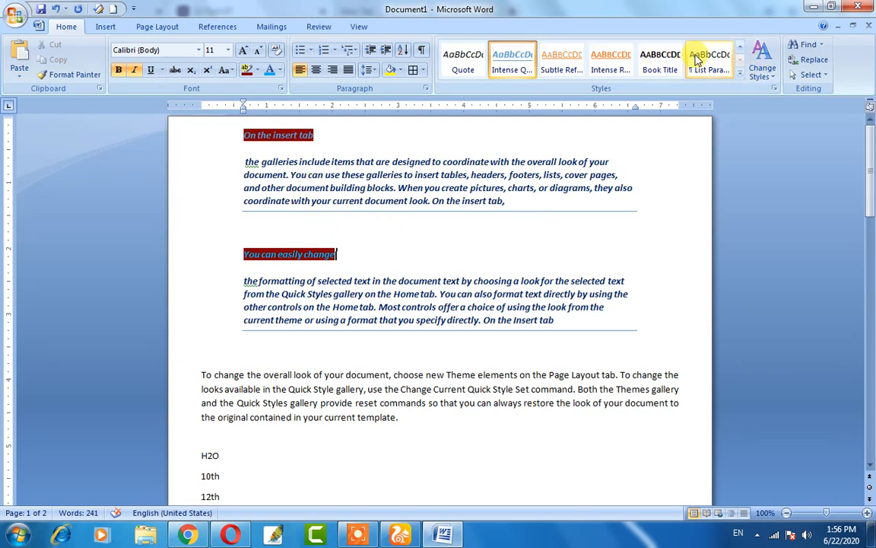
{"action": "left_click_drag", "start_coordinate": [243, 162], "coordinate": [533, 196]}
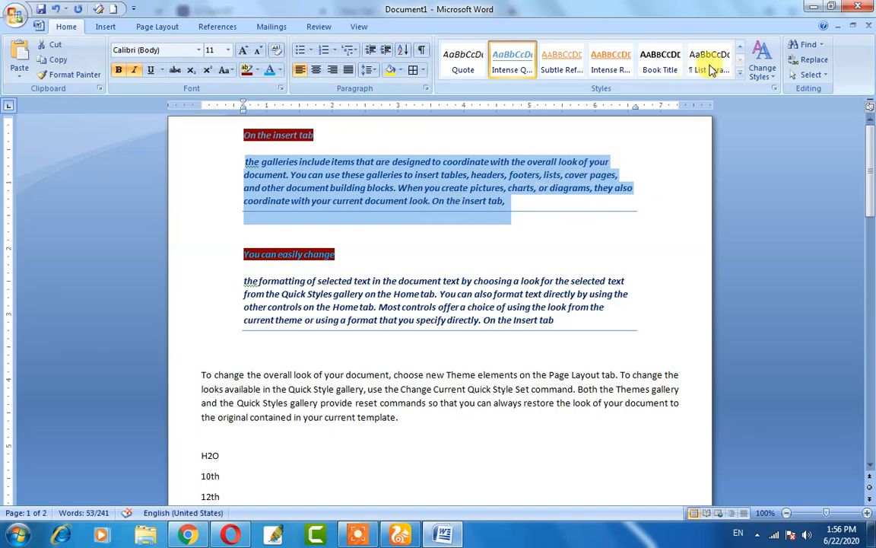
{"action": "left_click", "coordinate": [763, 70]}
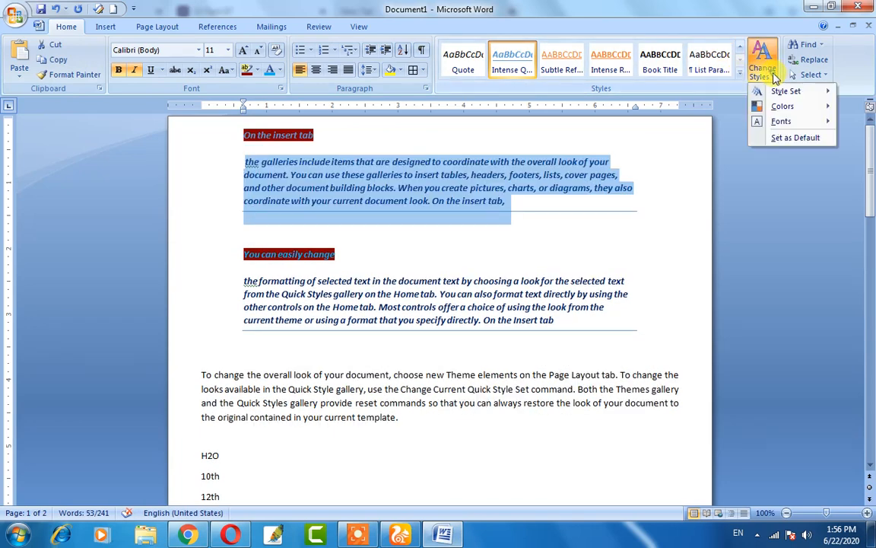
- Switch the document's theme colours to Foundry
{"action": "mouse_move", "coordinate": [780, 92]}
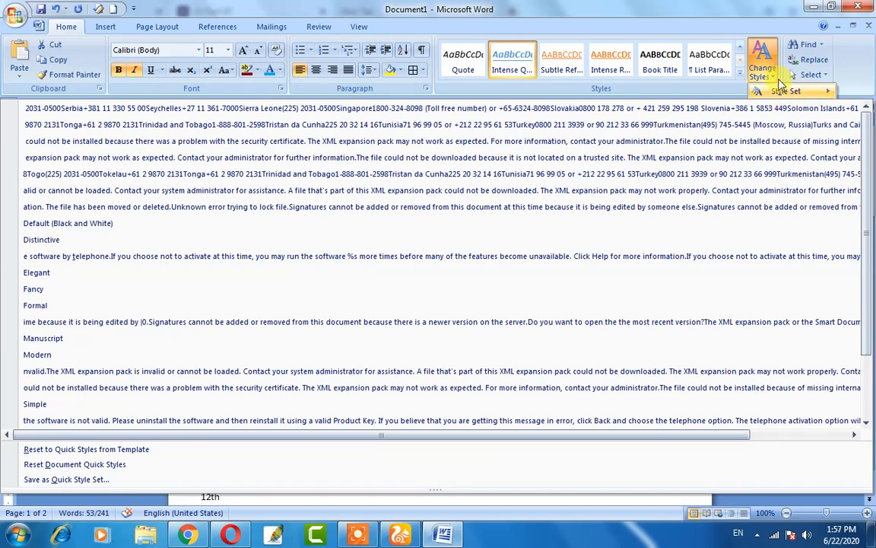
{"action": "left_click", "coordinate": [765, 73]}
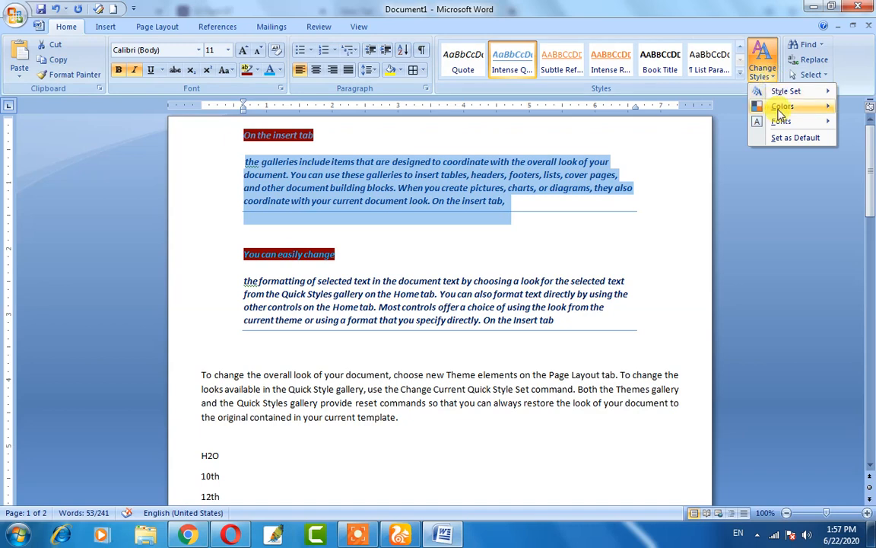
{"action": "mouse_move", "coordinate": [768, 107]}
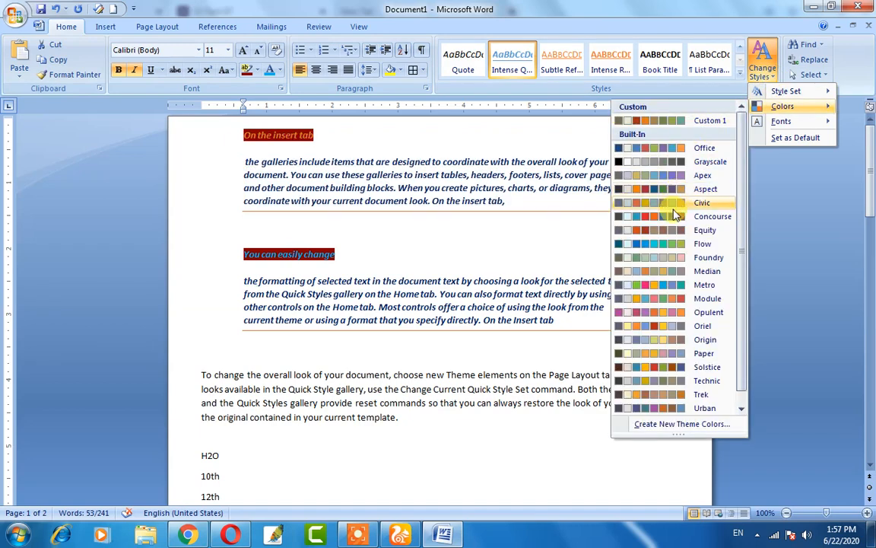
{"action": "left_click", "coordinate": [664, 258]}
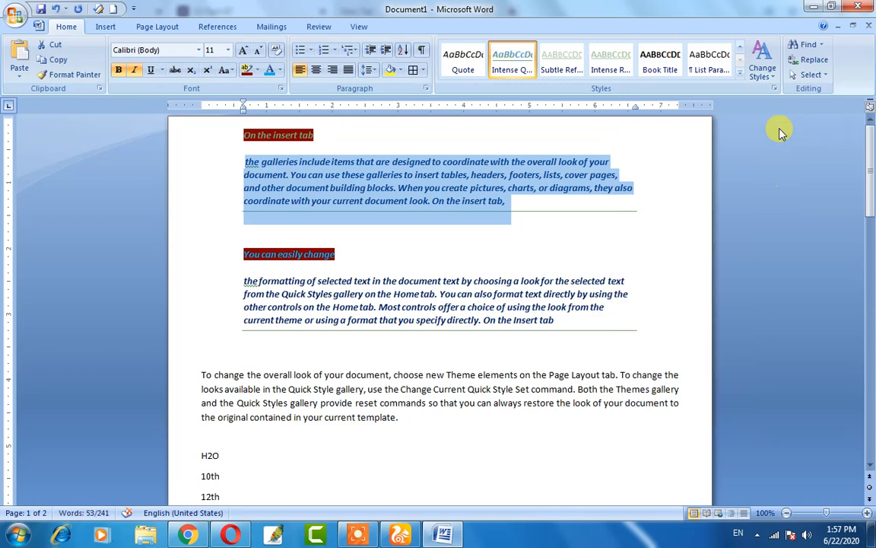
- Change the theme fonts to the Aspect set, making the text Verdana
{"action": "left_click", "coordinate": [764, 72]}
{"action": "mouse_move", "coordinate": [761, 122]}
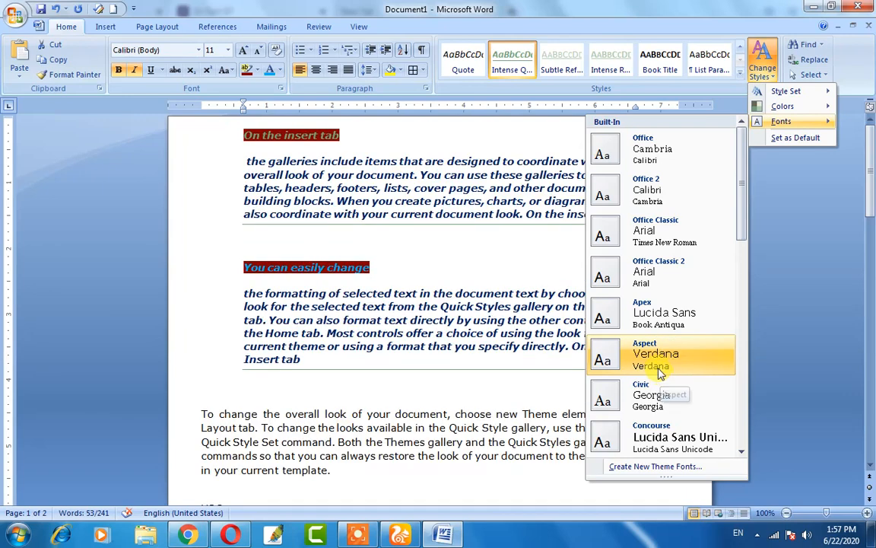
{"action": "left_click", "coordinate": [610, 355]}
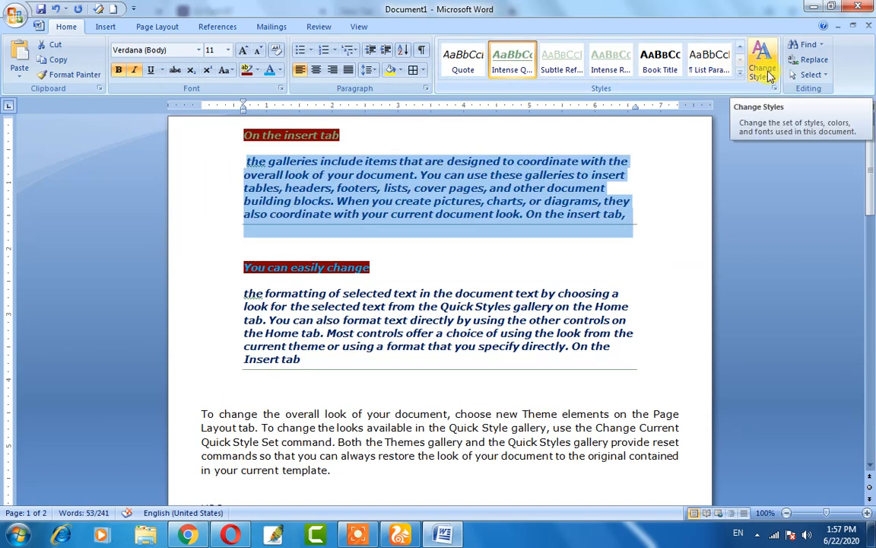
- Clear the selection and scroll to review the passages in Verdana body text
{"action": "left_click", "coordinate": [331, 270]}
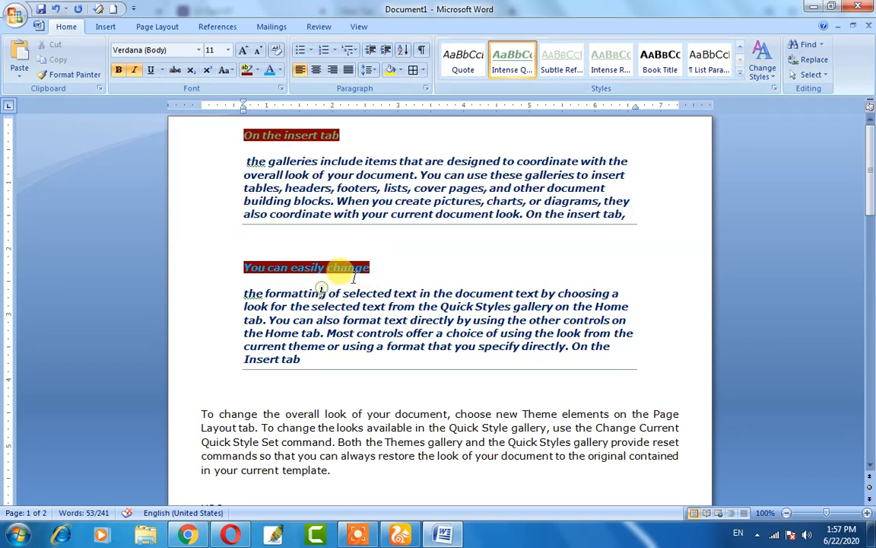
{"action": "scroll", "coordinate": [328, 280], "scroll_direction": "down", "scroll_amount": 2}
{"action": "scroll", "coordinate": [297, 219], "scroll_direction": "down", "scroll_amount": 2}
{"action": "scroll", "coordinate": [295, 219], "scroll_direction": "up", "scroll_amount": 2}
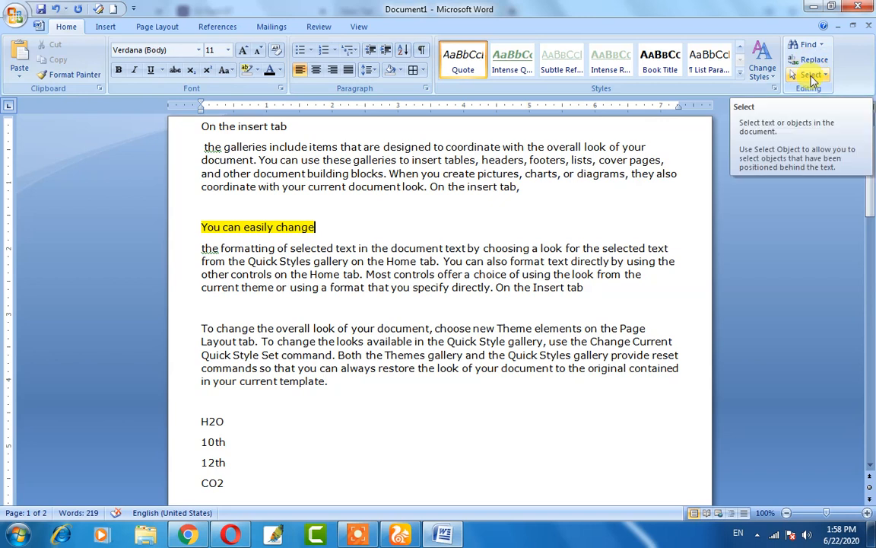
{"action": "left_click", "coordinate": [812, 77]}
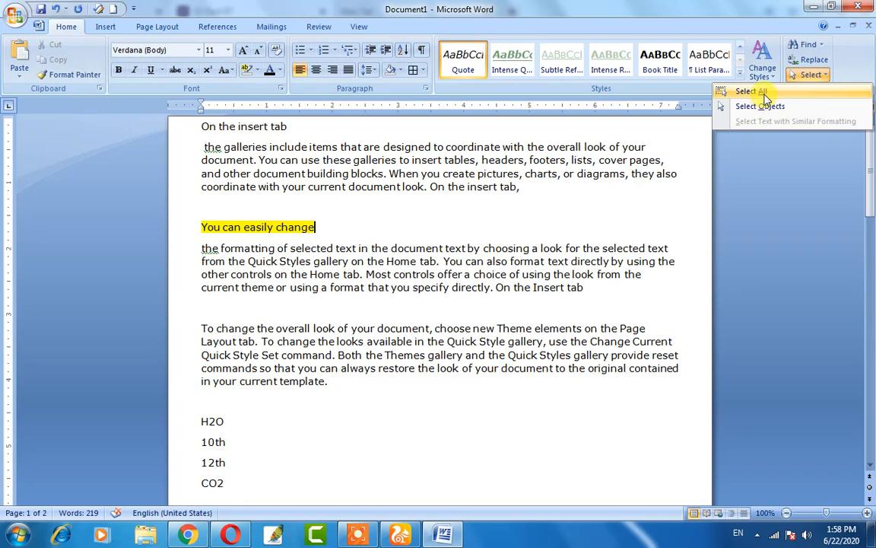
{"action": "left_click", "coordinate": [764, 93]}
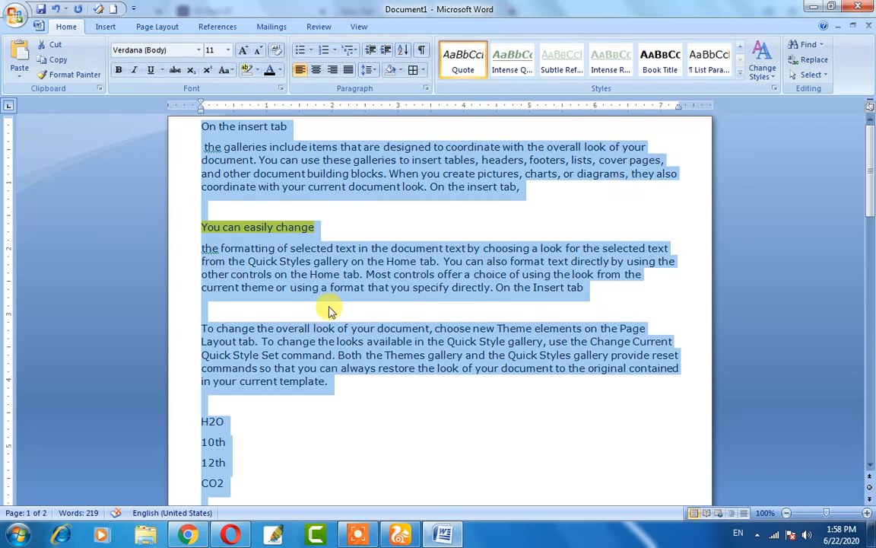
{"action": "left_click", "coordinate": [327, 304]}
{"action": "key", "text": "ctrl+a"}
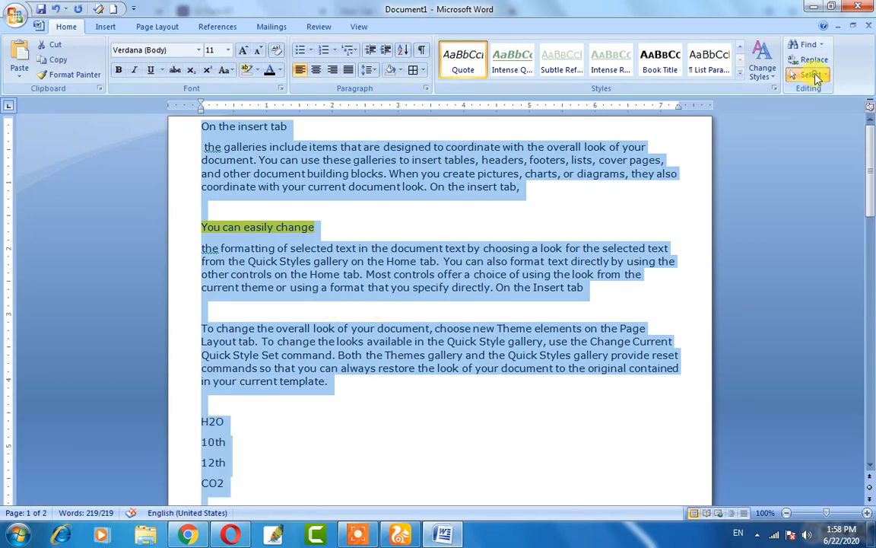
{"action": "left_click", "coordinate": [808, 74]}
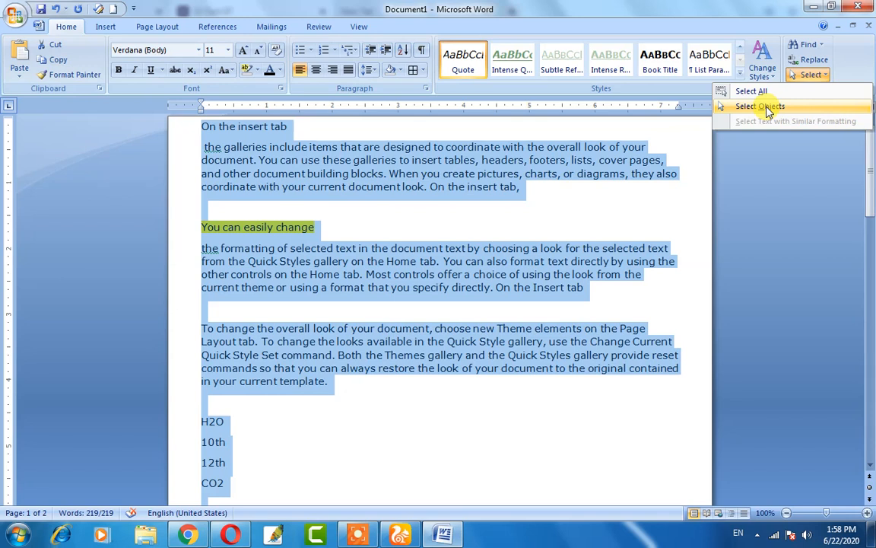
{"action": "left_click", "coordinate": [769, 110]}
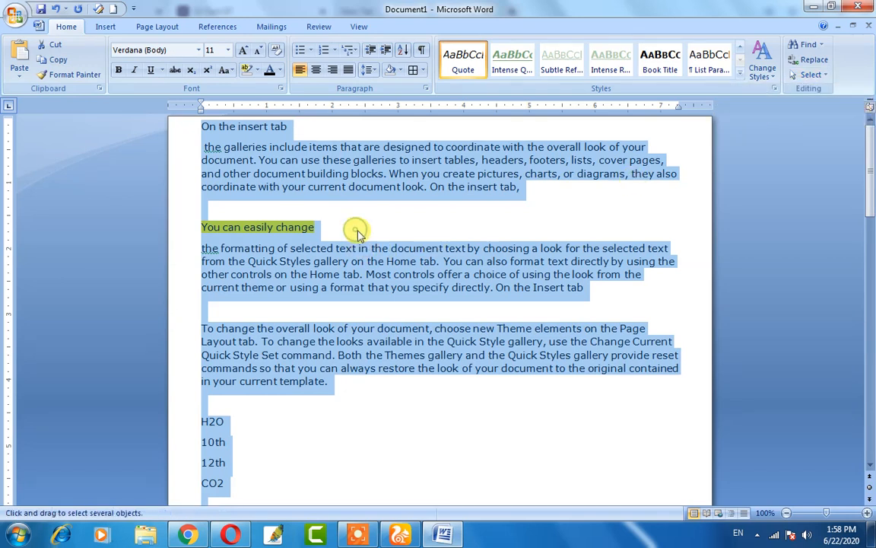
{"action": "scroll", "coordinate": [401, 294], "scroll_direction": "down", "scroll_amount": 1}
{"action": "scroll", "coordinate": [401, 290], "scroll_direction": "up", "scroll_amount": 1}
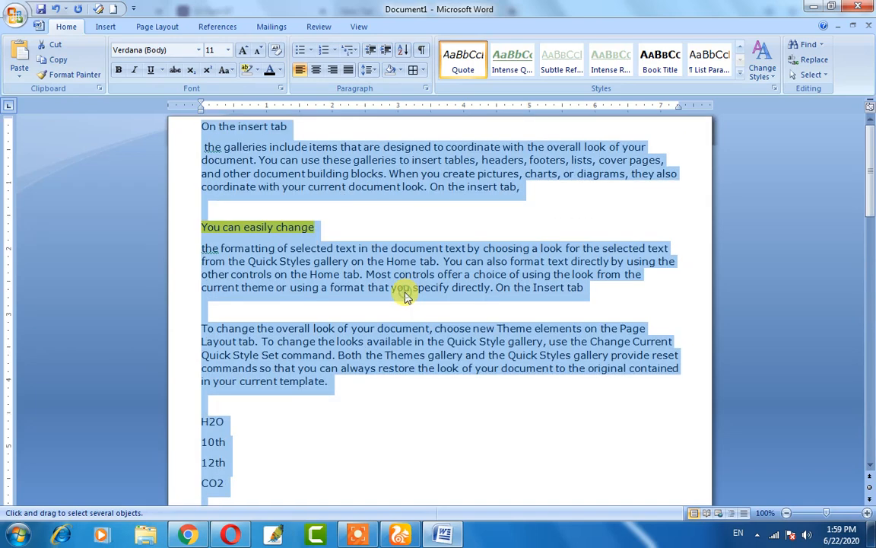
{"action": "triple_click", "coordinate": [378, 268]}
{"action": "left_click", "coordinate": [378, 270]}
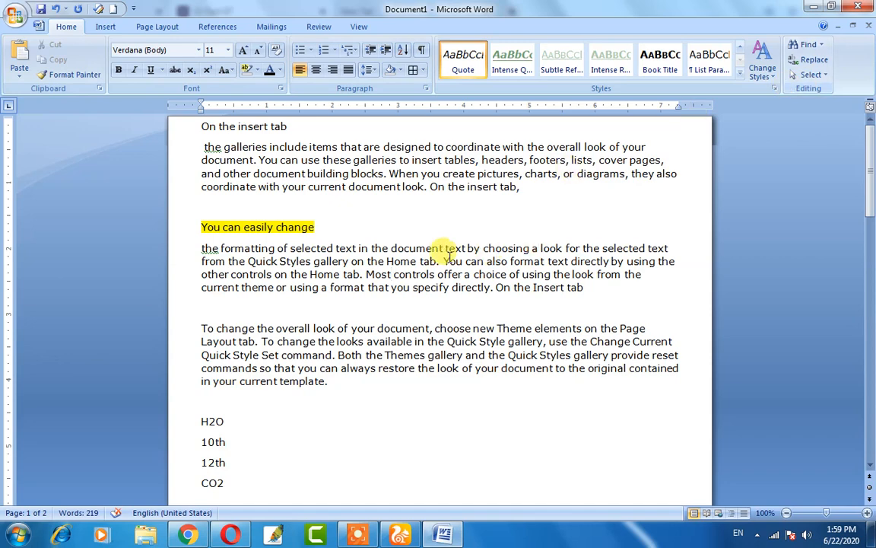
{"action": "left_click", "coordinate": [810, 75]}
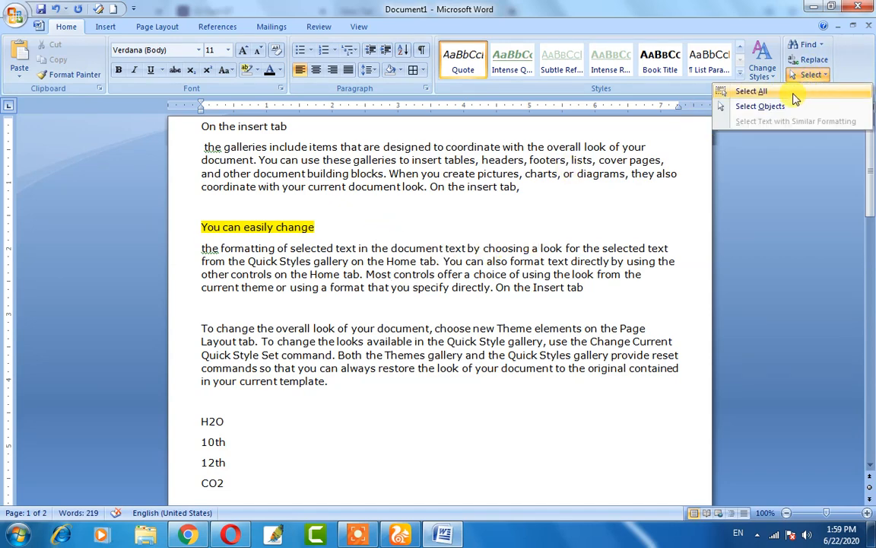
{"action": "left_click", "coordinate": [837, 92]}
{"action": "left_click", "coordinate": [425, 242]}
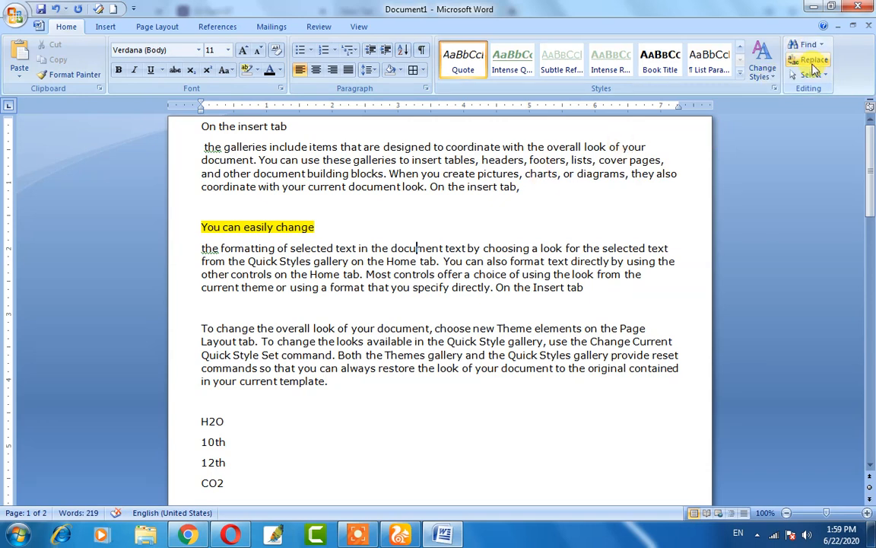
{"action": "left_click", "coordinate": [345, 304]}
{"action": "key", "text": "ctrl"}
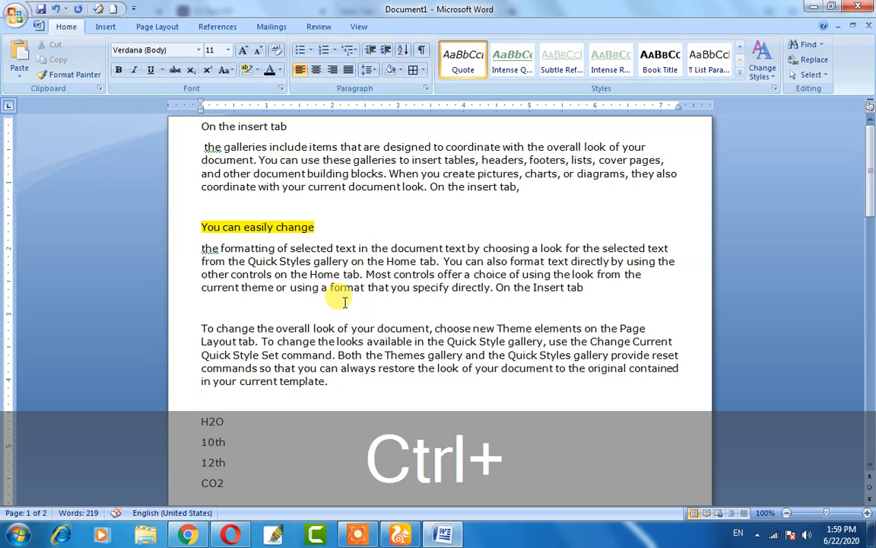
- Open Find and Replace on the Find tab and move the dialog off the text
{"action": "key", "text": "ctrl+f"}
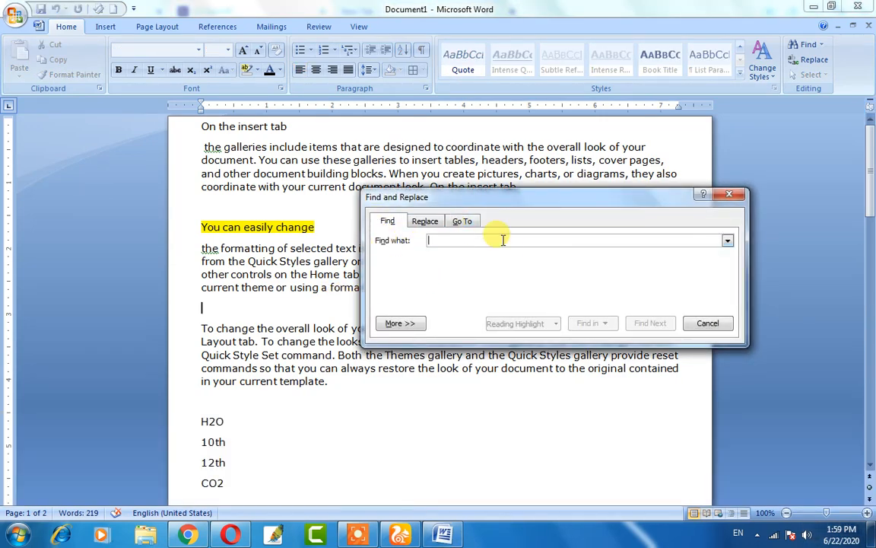
{"action": "left_click_drag", "start_coordinate": [629, 199], "coordinate": [455, 186]}
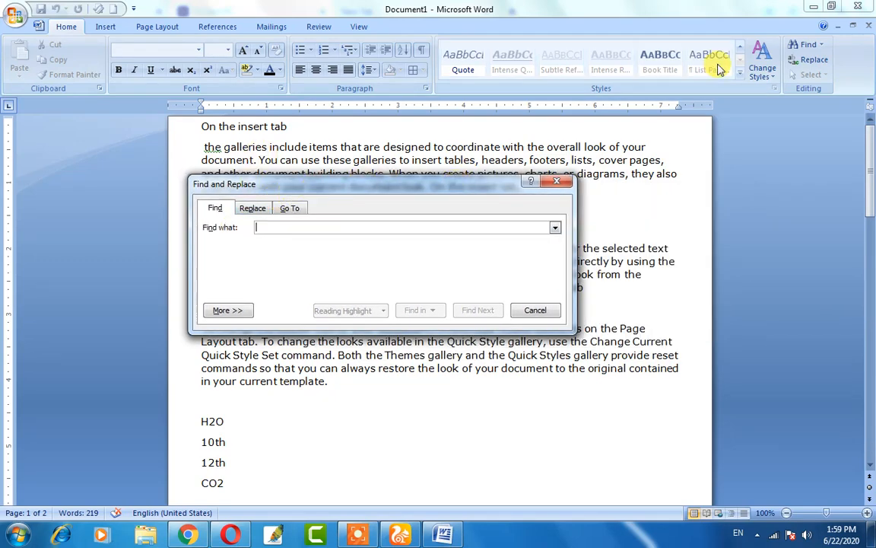
{"action": "left_click", "coordinate": [559, 182]}
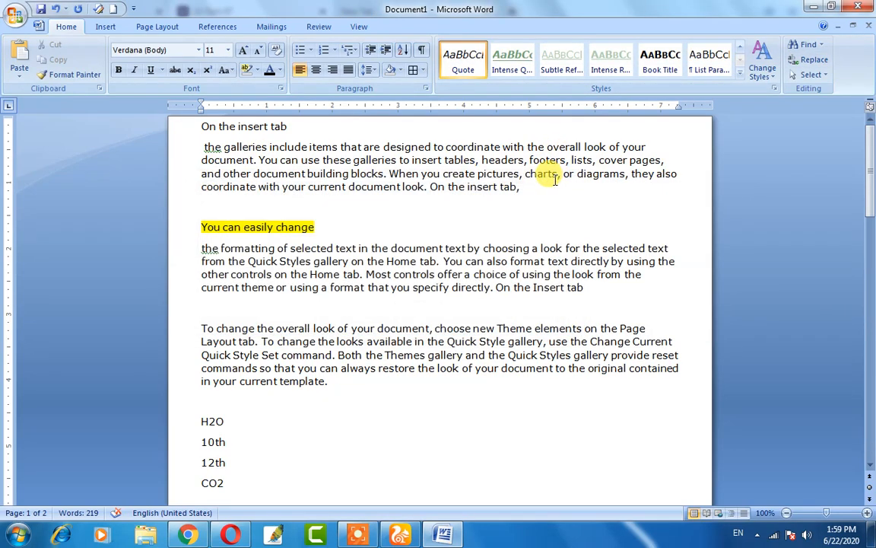
{"action": "key", "text": "ctrl+h"}
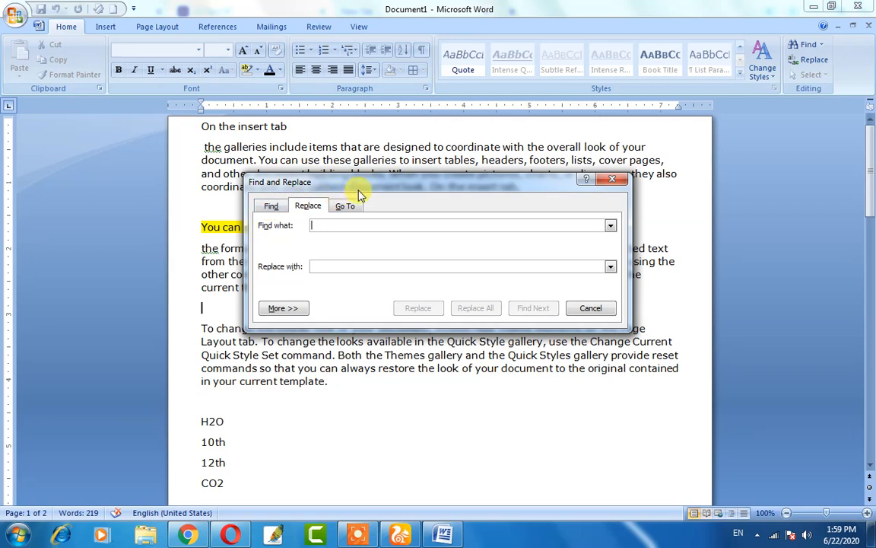
{"action": "left_click", "coordinate": [270, 206]}
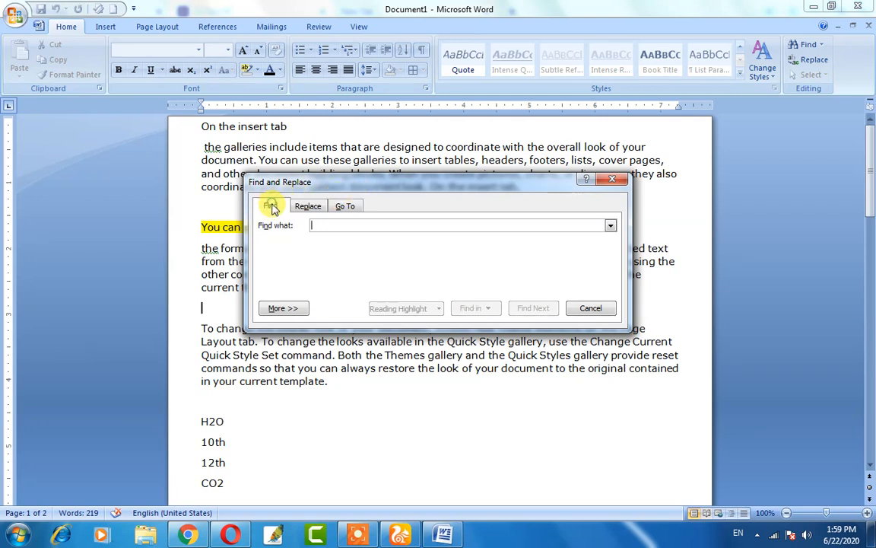
{"action": "left_click", "coordinate": [302, 208]}
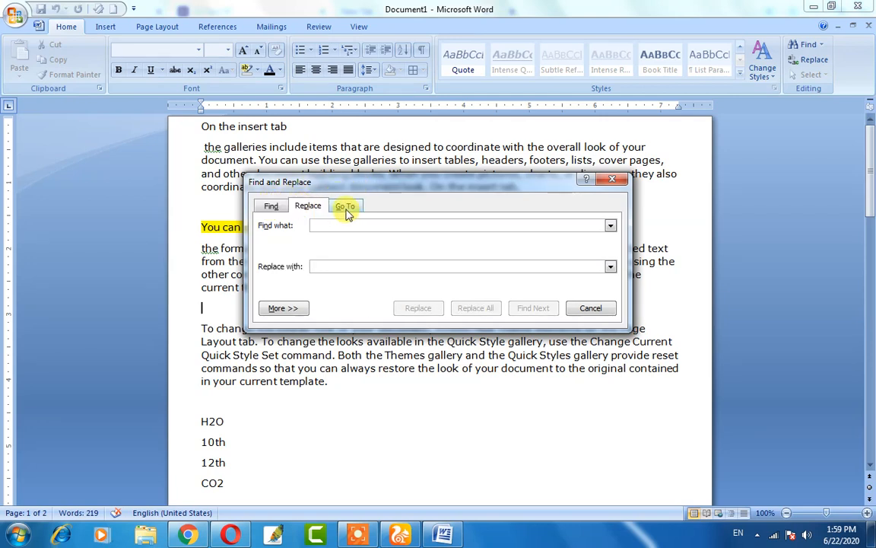
{"action": "left_click", "coordinate": [345, 207]}
{"action": "left_click", "coordinate": [305, 207]}
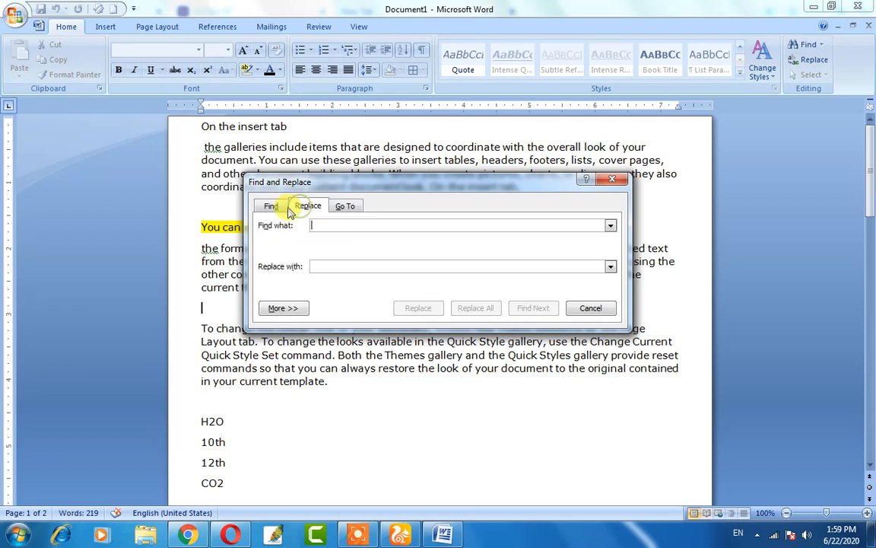
{"action": "left_click", "coordinate": [271, 206]}
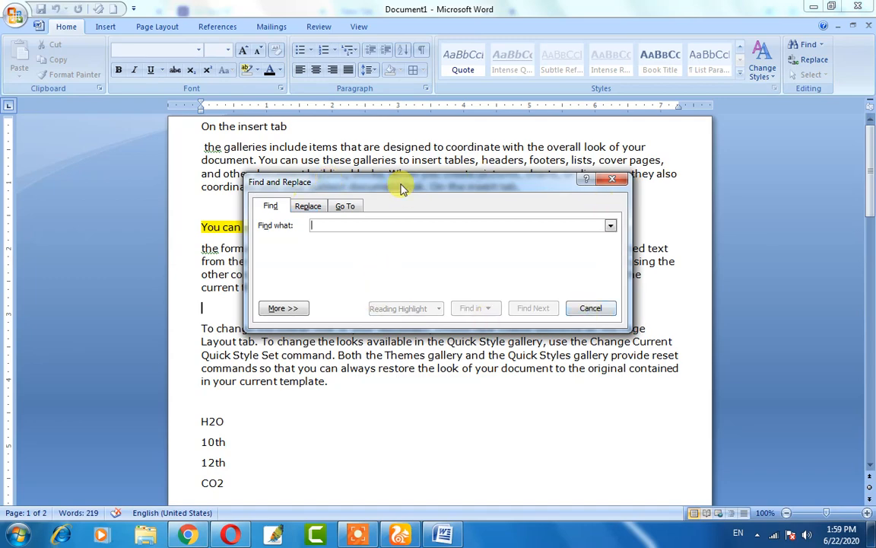
{"action": "left_click_drag", "start_coordinate": [397, 182], "coordinate": [434, 249]}
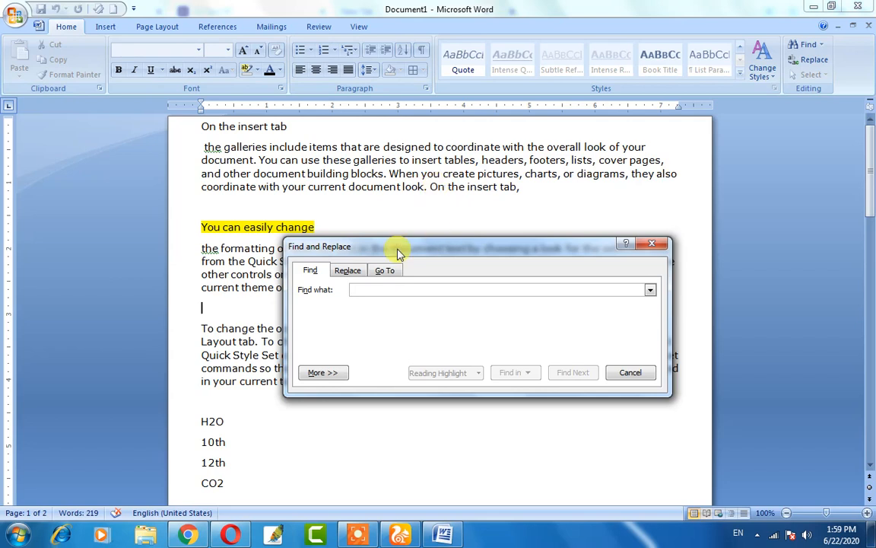
- Search for 'on' and step through every match until the search finishes
{"action": "type", "text": "on"}
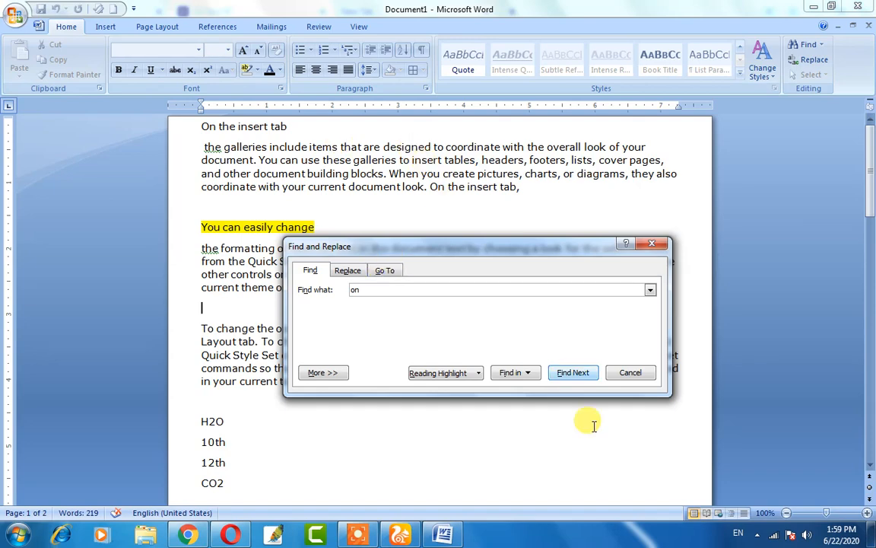
{"action": "left_click", "coordinate": [569, 373]}
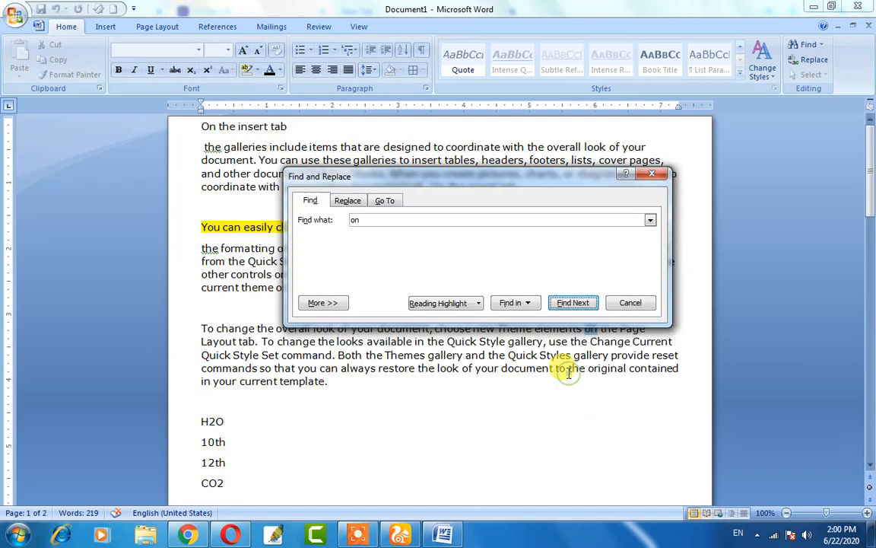
{"action": "left_click", "coordinate": [572, 303]}
{"action": "left_click", "coordinate": [572, 304]}
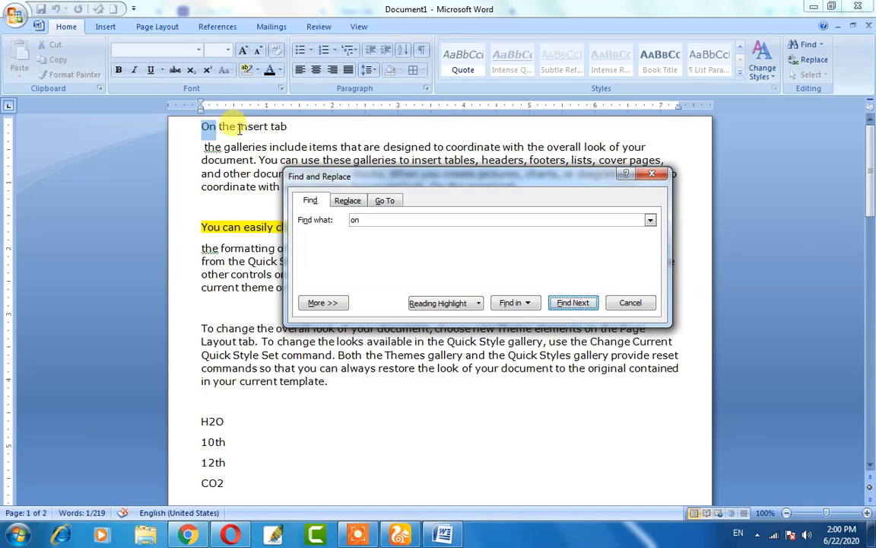
{"action": "left_click_drag", "start_coordinate": [429, 188], "coordinate": [589, 398]}
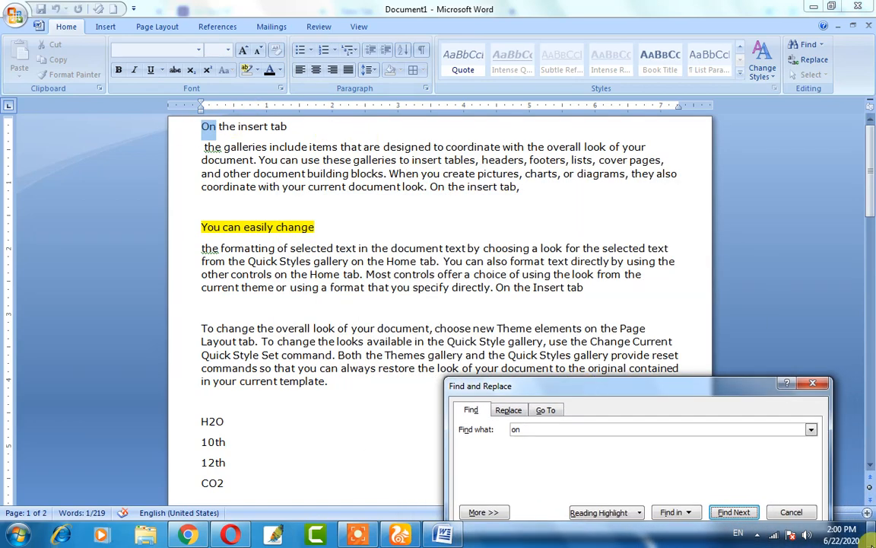
{"action": "left_click", "coordinate": [728, 512]}
{"action": "left_click", "coordinate": [728, 514]}
{"action": "left_click", "coordinate": [728, 513]}
{"action": "left_click", "coordinate": [728, 513]}
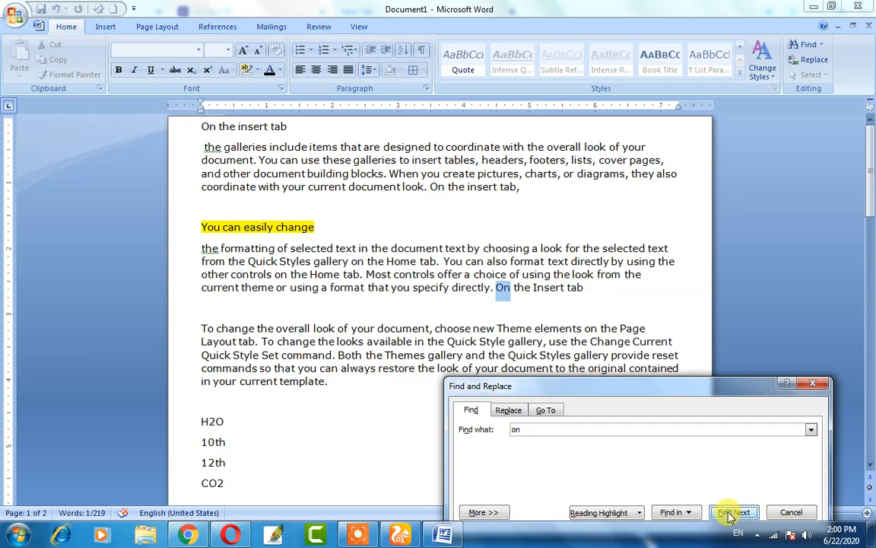
{"action": "left_click", "coordinate": [728, 513]}
{"action": "left_click", "coordinate": [439, 301]}
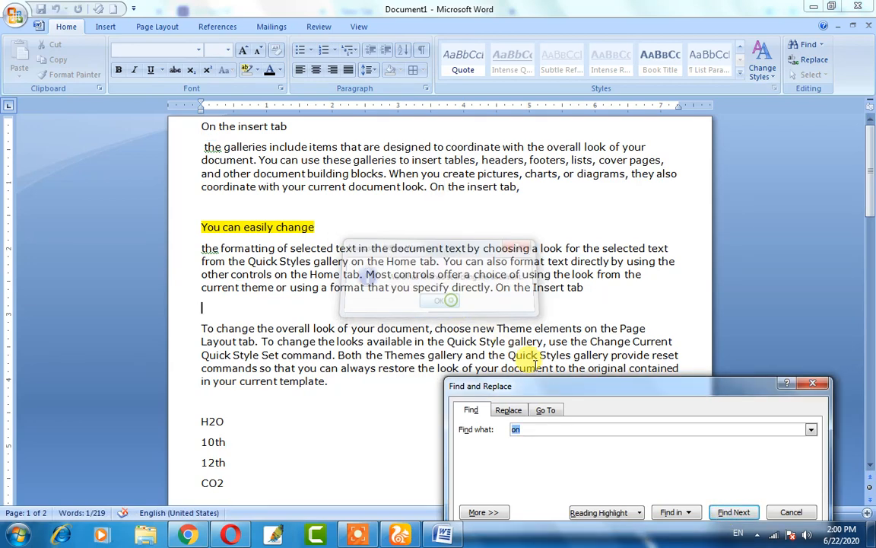
{"action": "left_click_drag", "start_coordinate": [552, 383], "coordinate": [420, 163]}
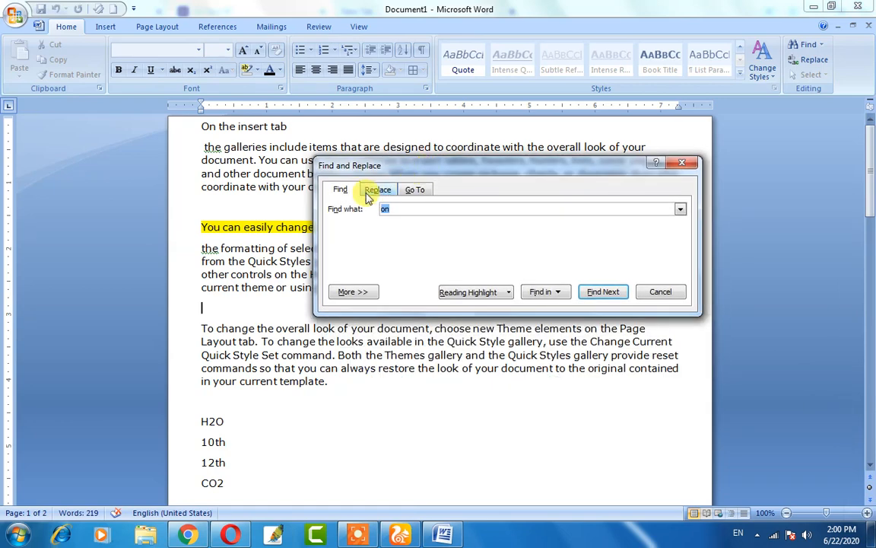
- Enter 'Rohan' as the replacement for 'on' on the Replace tab
{"action": "left_click", "coordinate": [375, 190]}
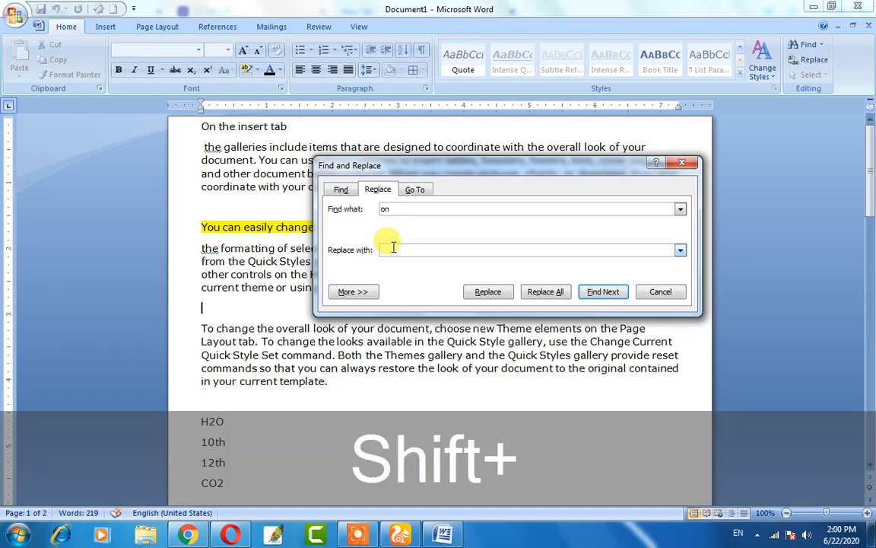
{"action": "type", "text": "Rohan"}
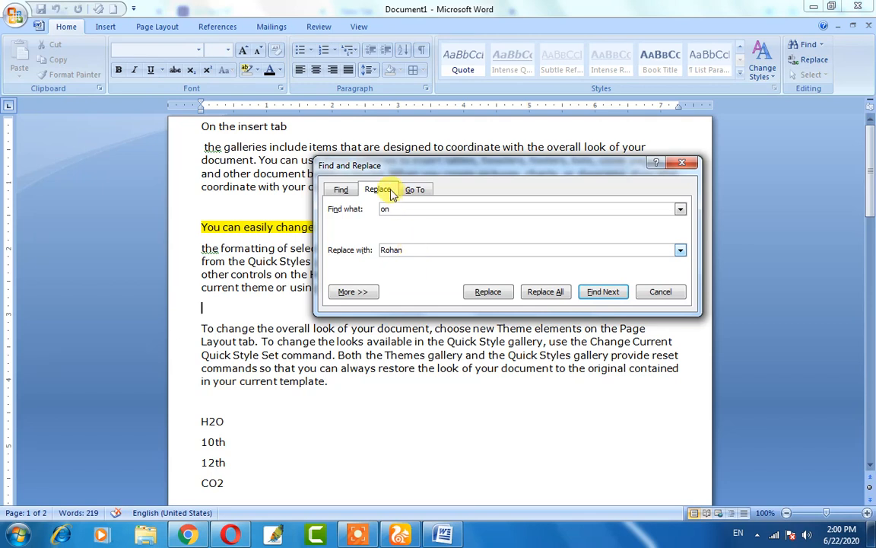
{"action": "left_click", "coordinate": [426, 251]}
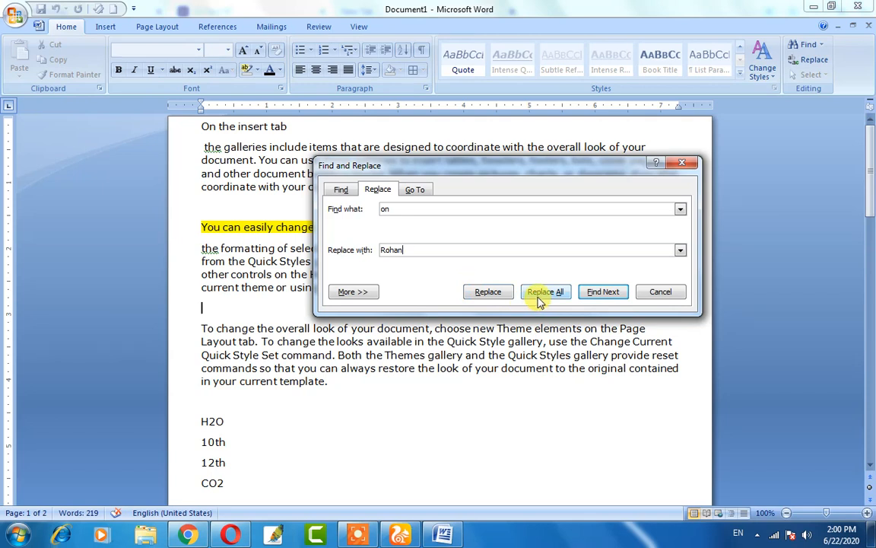
{"action": "double_click", "coordinate": [384, 208]}
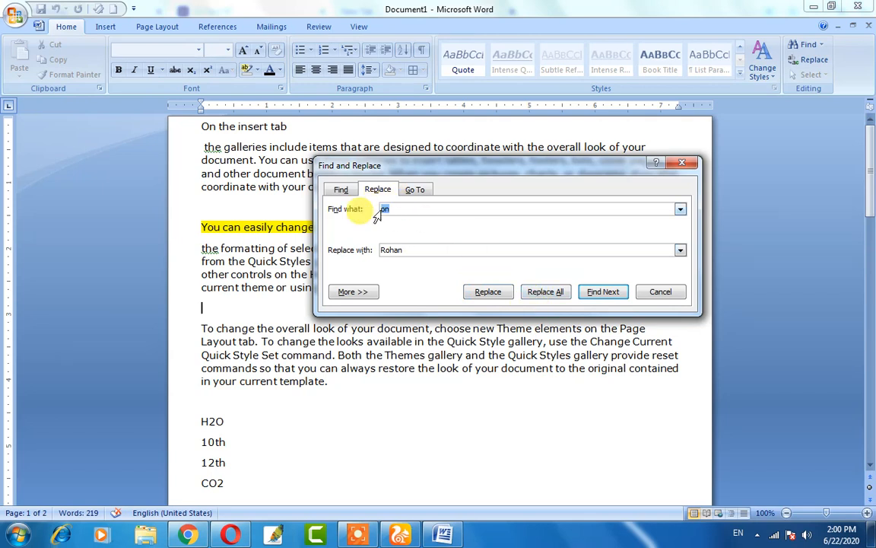
{"action": "left_click_drag", "start_coordinate": [409, 250], "coordinate": [382, 251]}
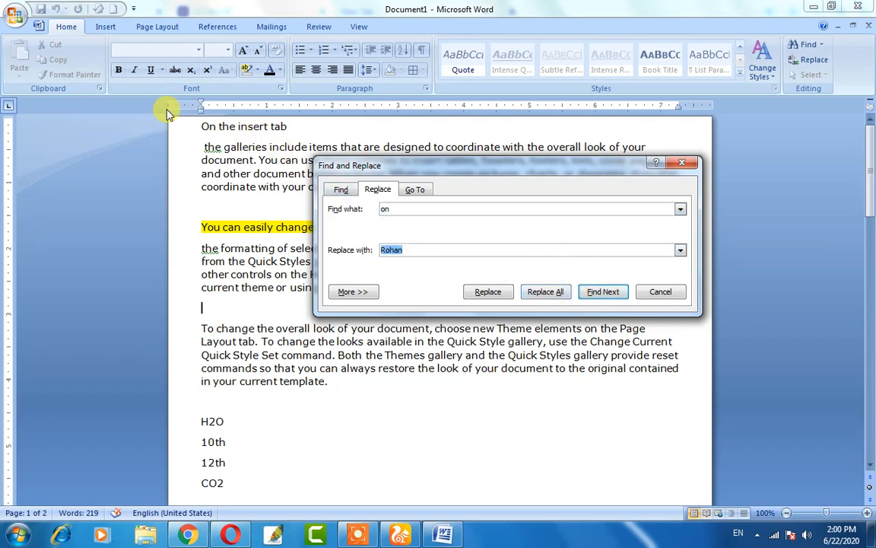
{"action": "left_click", "coordinate": [212, 126]}
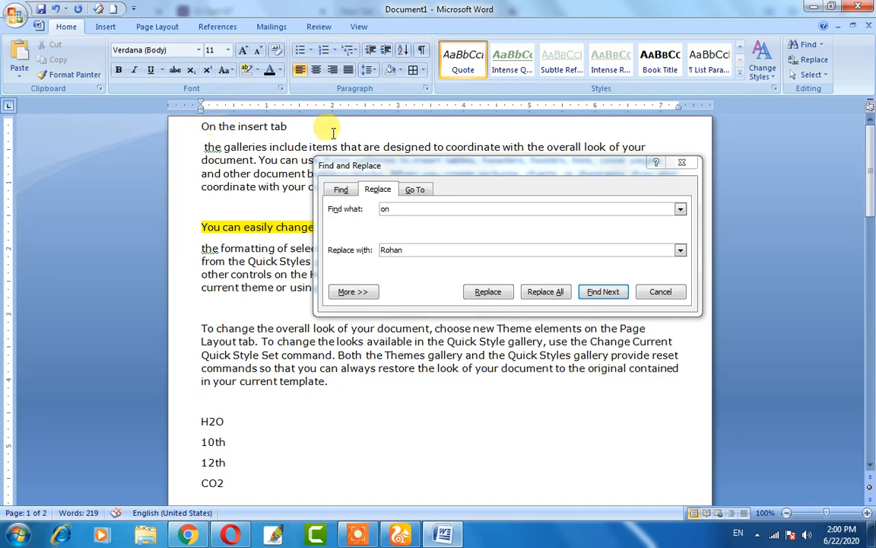
- Replace all occurrences of 'on' with 'Rohan', confirming the 9 replacements
{"action": "left_click", "coordinate": [547, 292]}
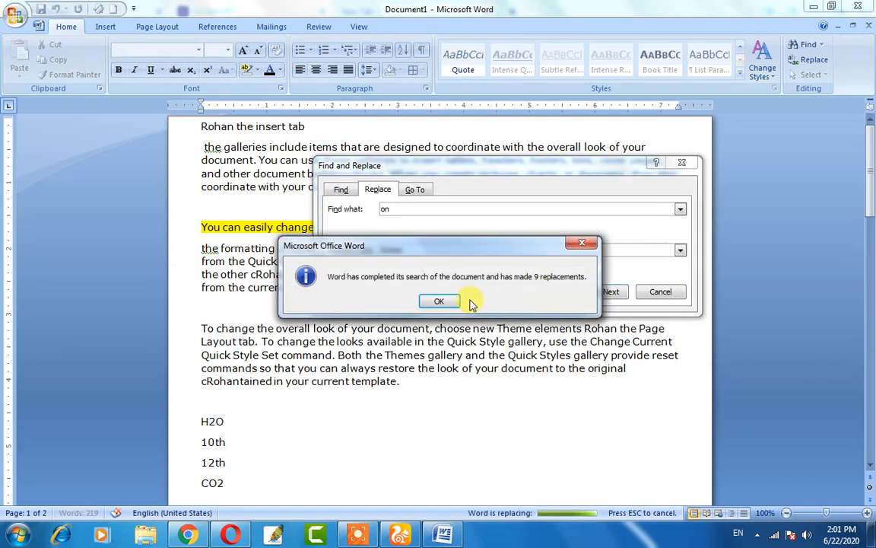
{"action": "left_click", "coordinate": [441, 301]}
{"action": "left_click_drag", "start_coordinate": [426, 164], "coordinate": [415, 280]}
{"action": "left_click", "coordinate": [357, 203]}
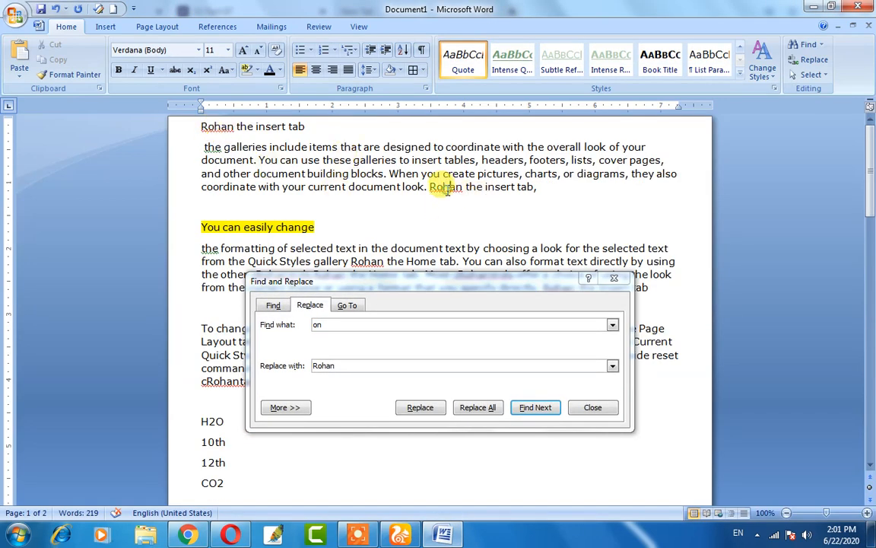
- Copy 'Rohan' from Replace with and paste it as the Find tab search term
{"action": "left_click", "coordinate": [336, 366]}
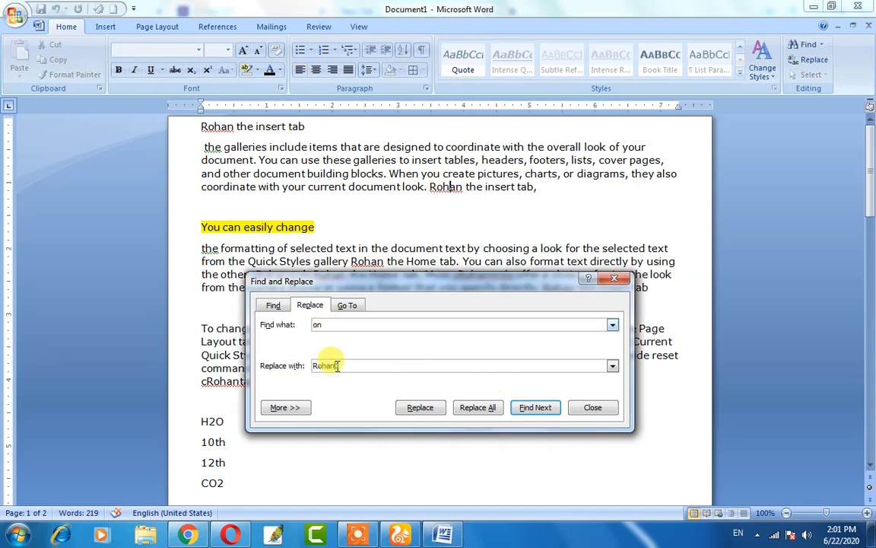
{"action": "left_click_drag", "start_coordinate": [336, 366], "coordinate": [304, 366]}
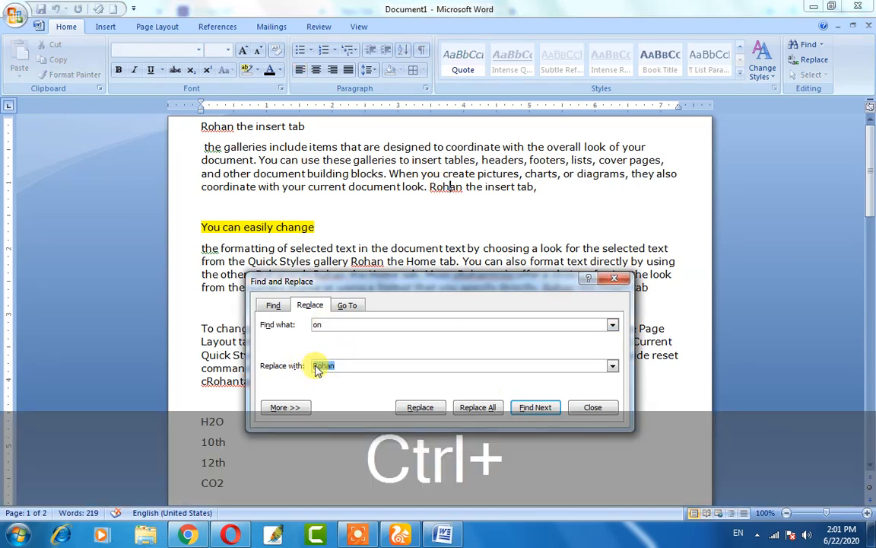
{"action": "key", "text": "ctrl+c"}
{"action": "left_click", "coordinate": [331, 325]}
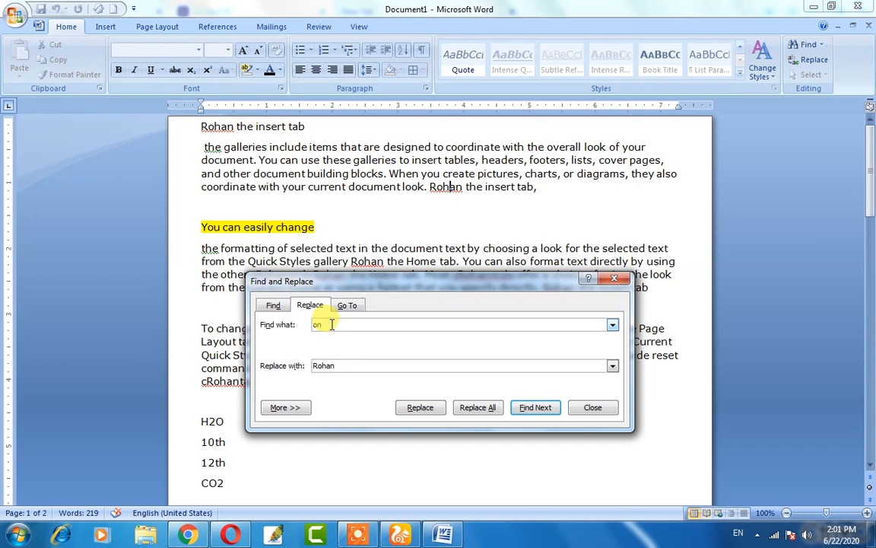
{"action": "key", "text": "BackSpace"}
{"action": "key", "text": "BackSpace"}
{"action": "left_click", "coordinate": [277, 305]}
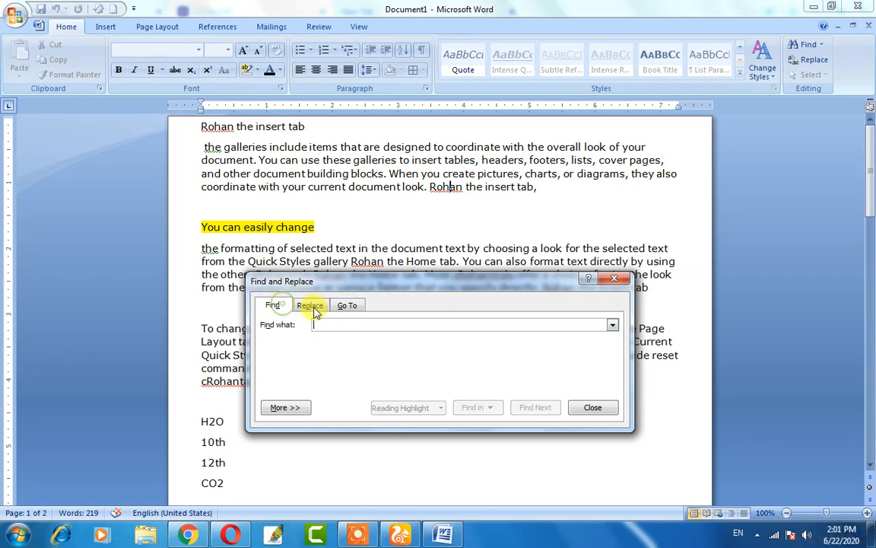
{"action": "key", "text": "ctrl+v"}
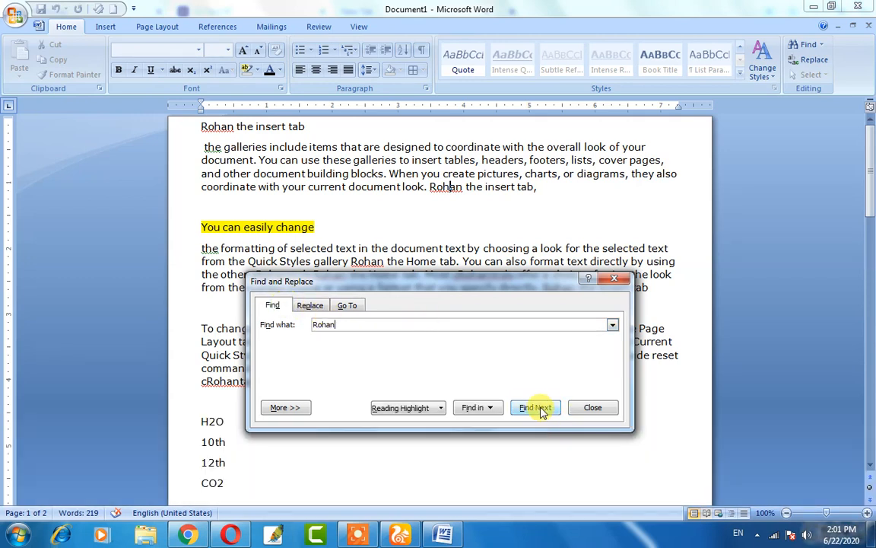
- Step through every 'Rohan' match until Word reports the search is finished
{"action": "left_click", "coordinate": [537, 408]}
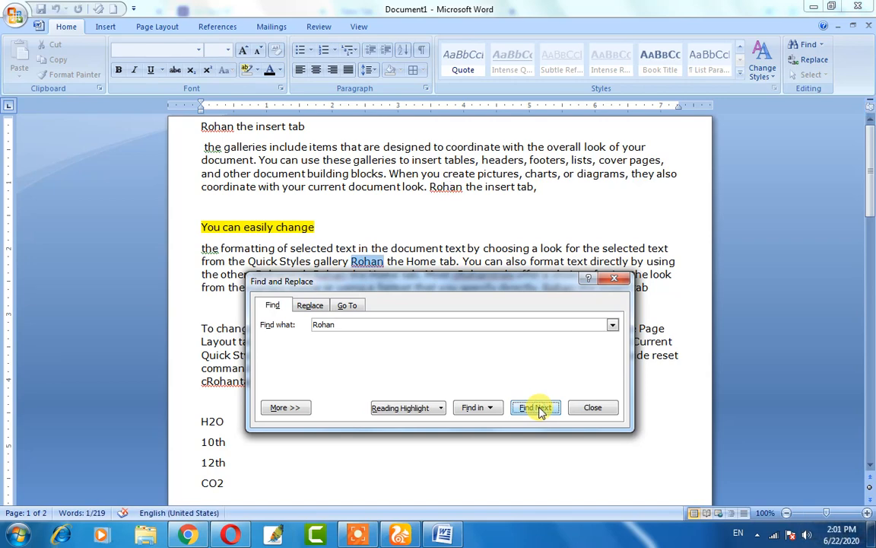
{"action": "left_click", "coordinate": [535, 407]}
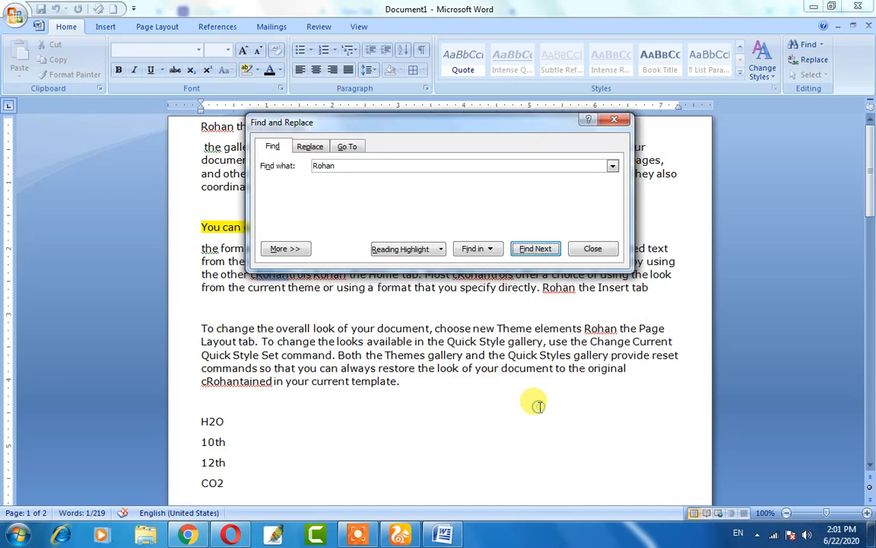
{"action": "left_click", "coordinate": [535, 250]}
{"action": "left_click", "coordinate": [536, 249]}
{"action": "left_click", "coordinate": [535, 249]}
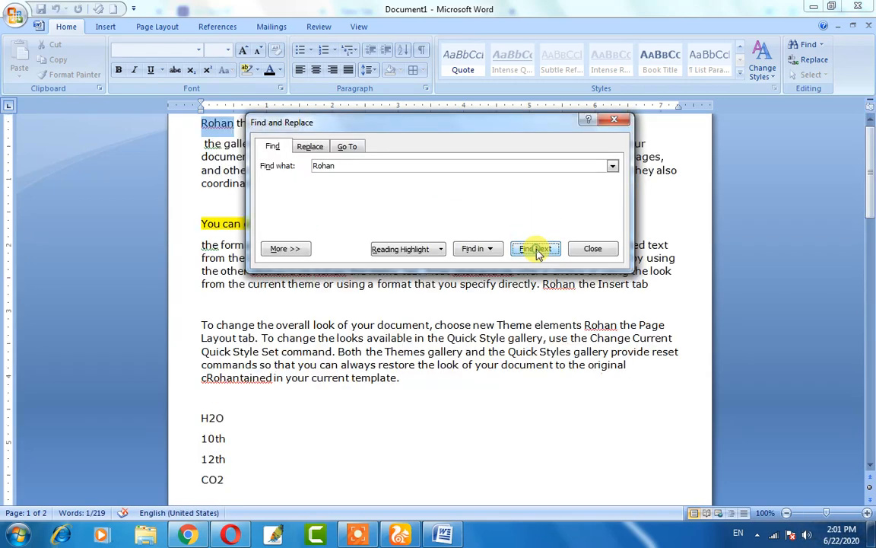
{"action": "left_click", "coordinate": [537, 251]}
{"action": "left_click", "coordinate": [532, 157]}
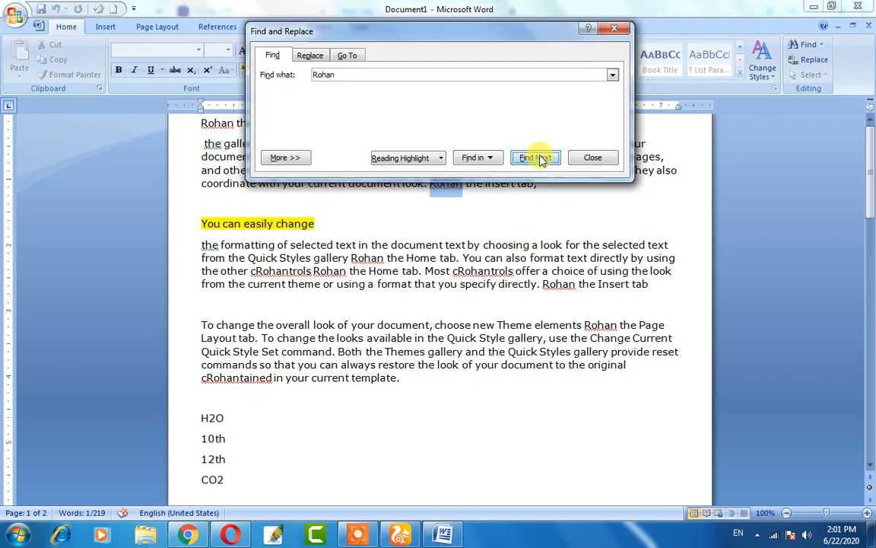
{"action": "left_click", "coordinate": [399, 289]}
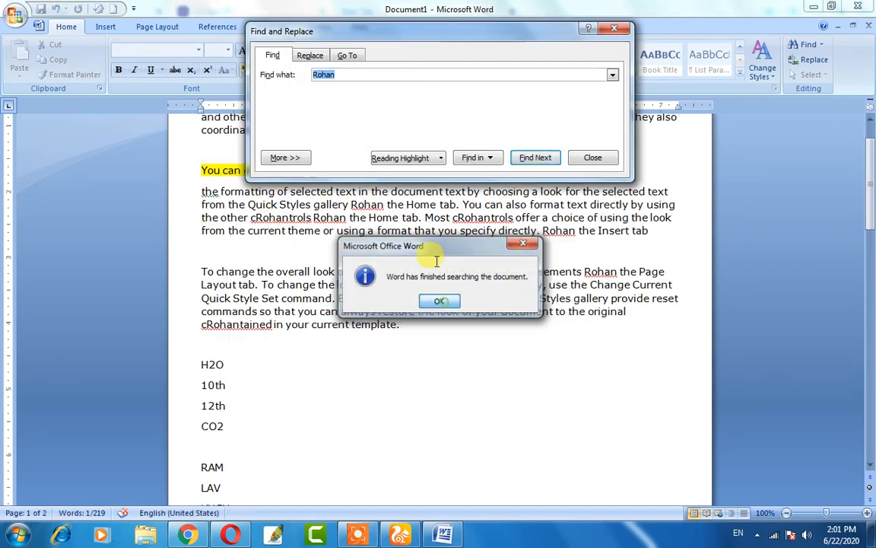